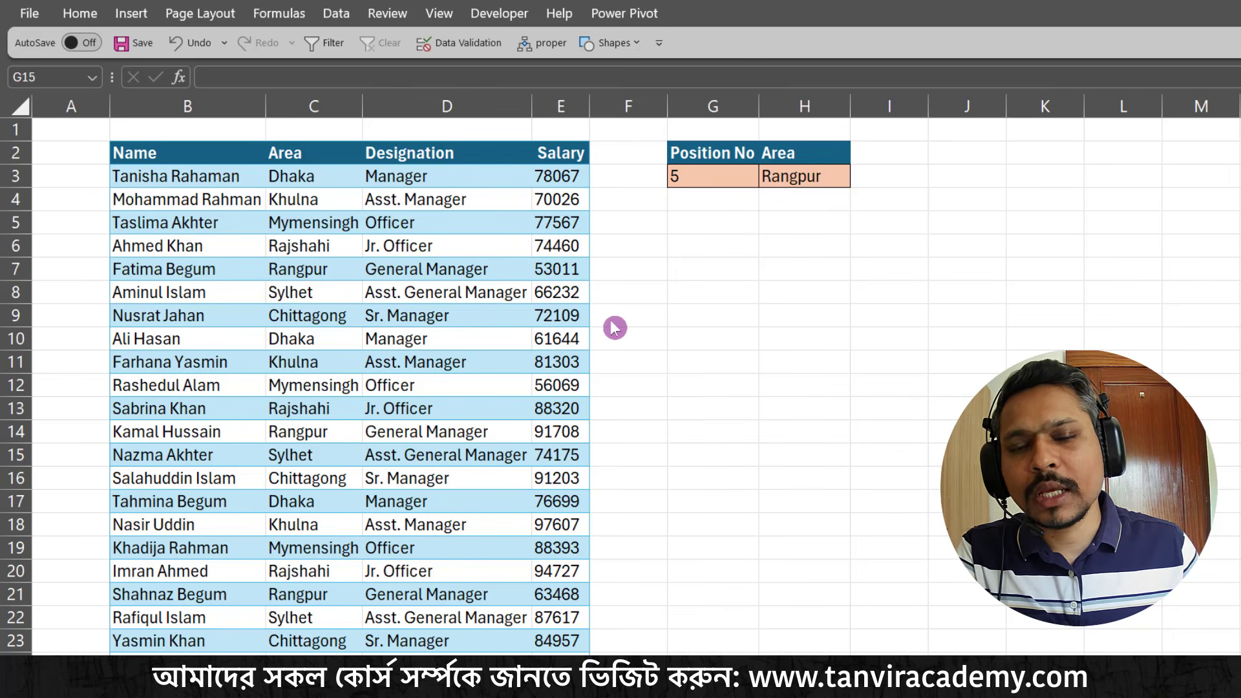
# Clear the existing Area result from cell H3
pyautogui.click(739, 180)
pyautogui.click(770, 179)
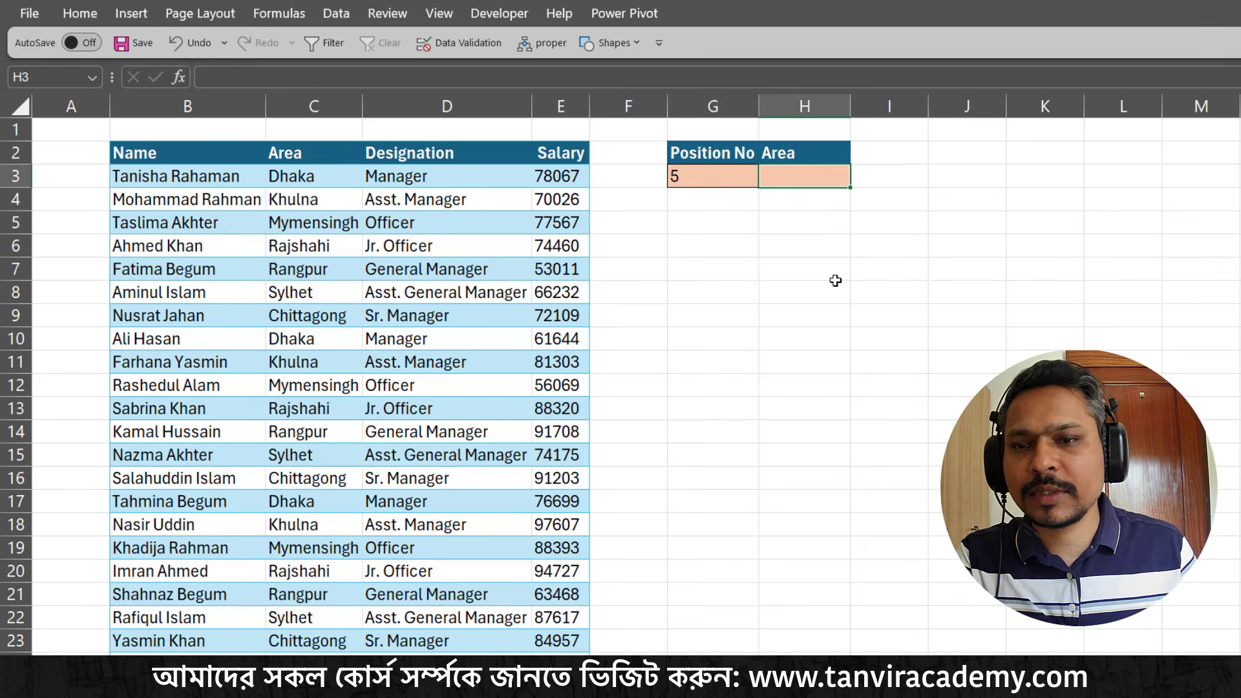
pyautogui.click(304, 337)
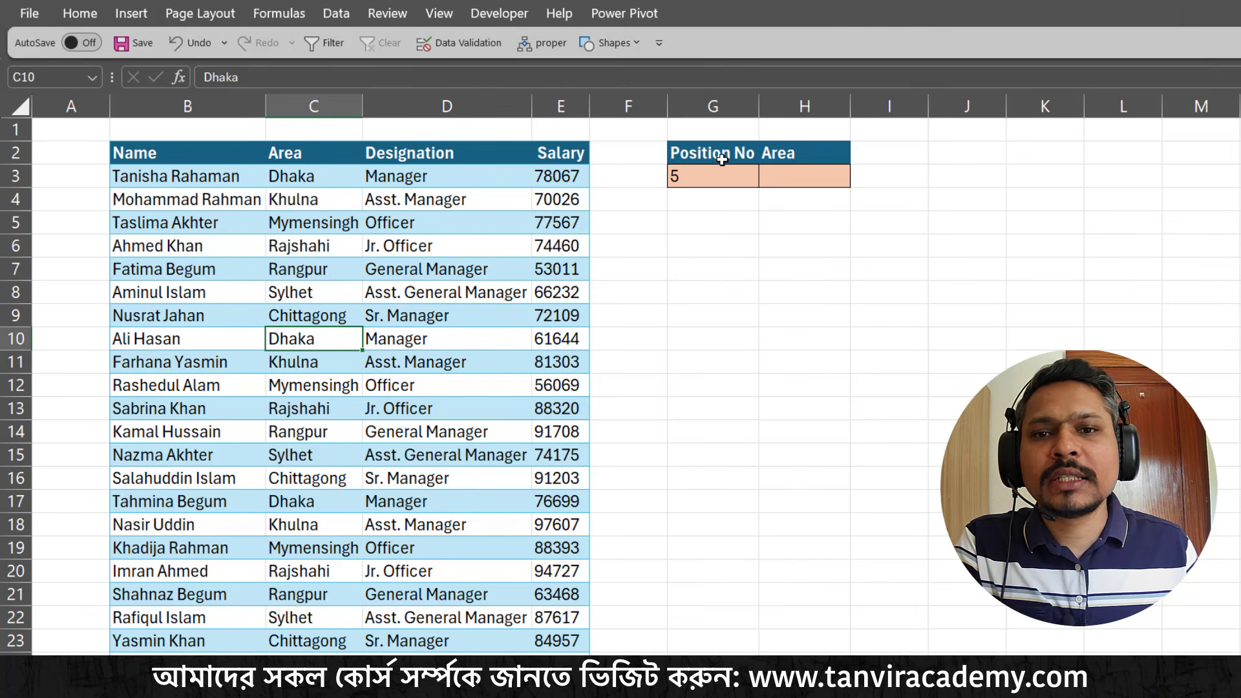
pyautogui.moveTo(724, 160); pyautogui.dragTo(787, 165)
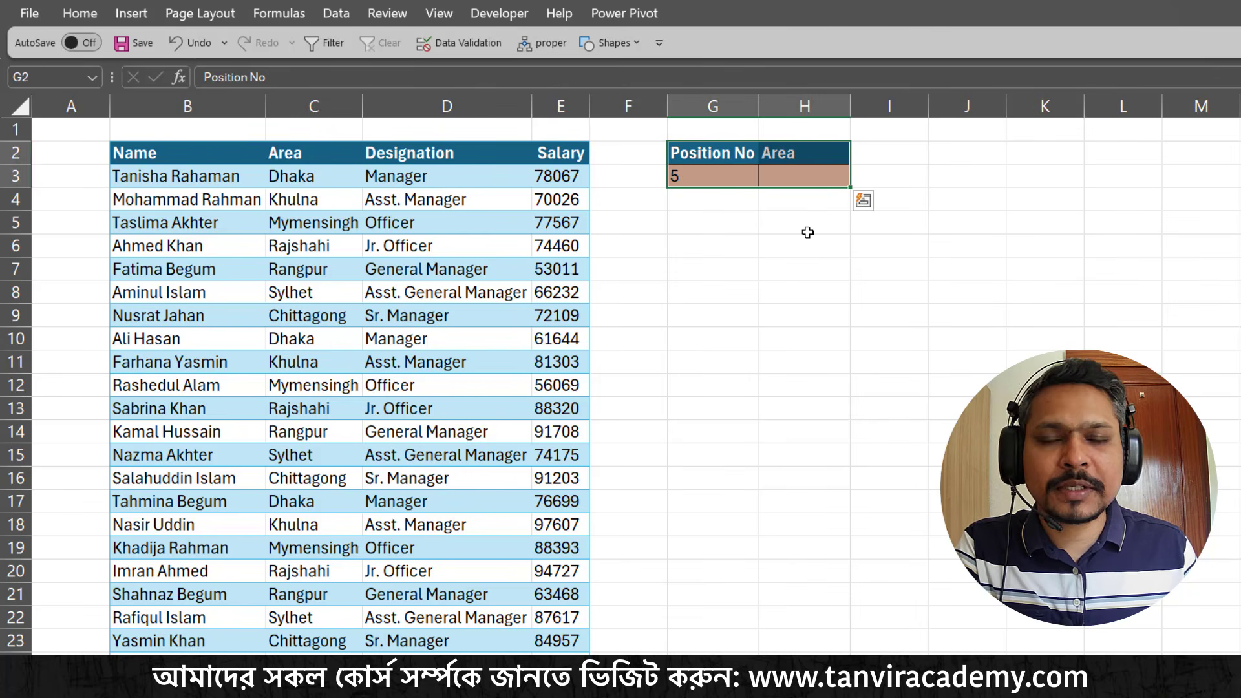
pyautogui.moveTo(728, 159); pyautogui.dragTo(776, 172)
pyautogui.click(776, 172)
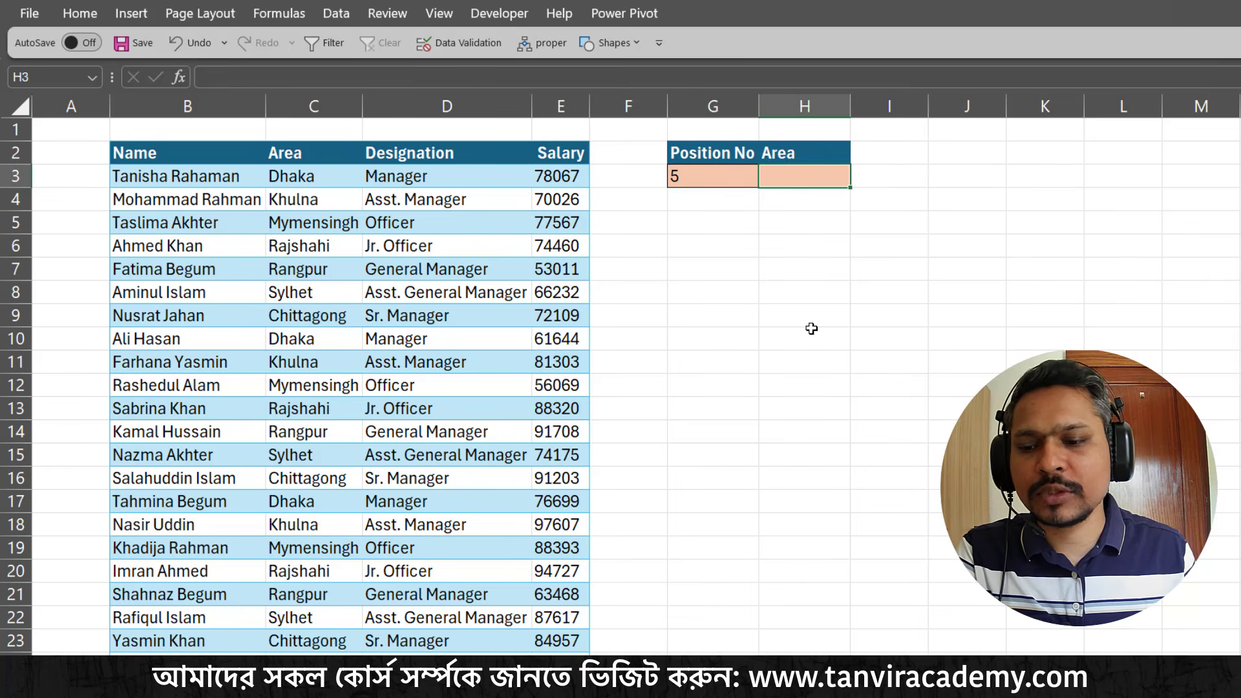
pyautogui.hotkey('ctrl', '2')
pyautogui.moveTo(250, 135)
pyautogui.mouseDown()
pyautogui.moveTo(323, 171)
pyautogui.moveTo(313, 298)
pyautogui.mouseUp()
pyautogui.moveTo(263, 150)
pyautogui.mouseDown()
pyautogui.moveTo(320, 330)
pyautogui.moveTo(330, 653)
pyautogui.moveTo(353, 653)
pyautogui.mouseUp()
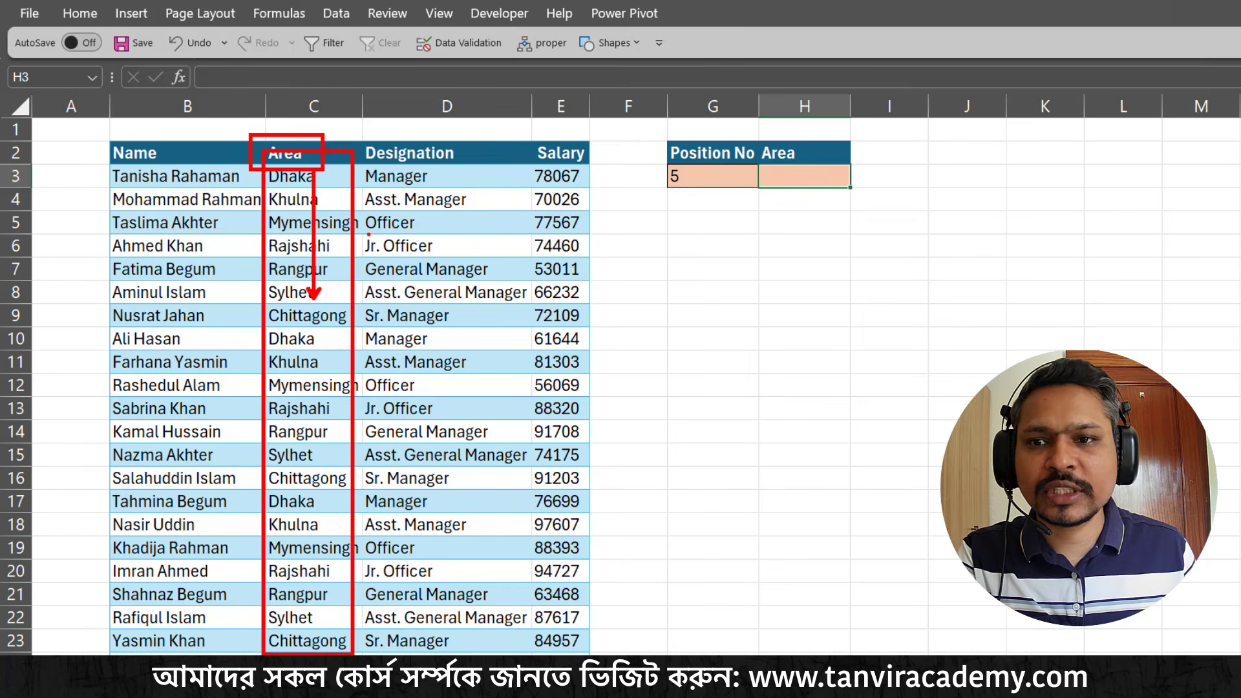
pyautogui.moveTo(362, 238); pyautogui.dragTo(386, 223)
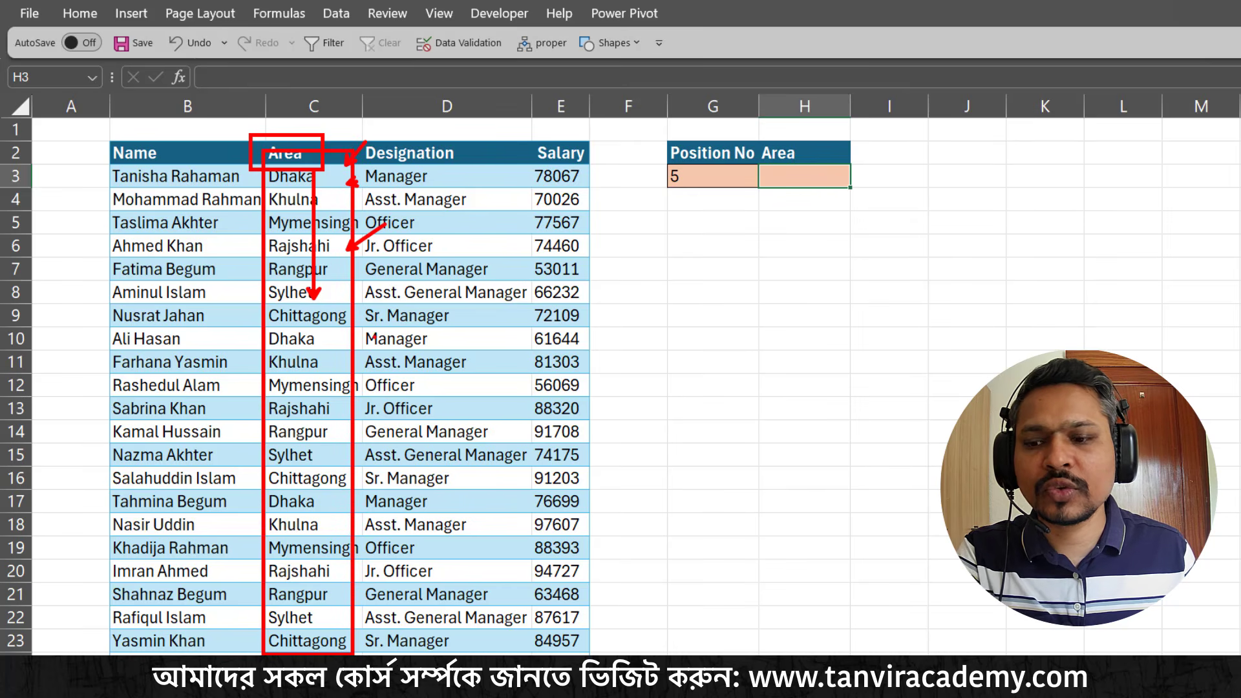
pyautogui.press('Escape')
pyautogui.click(714, 171)
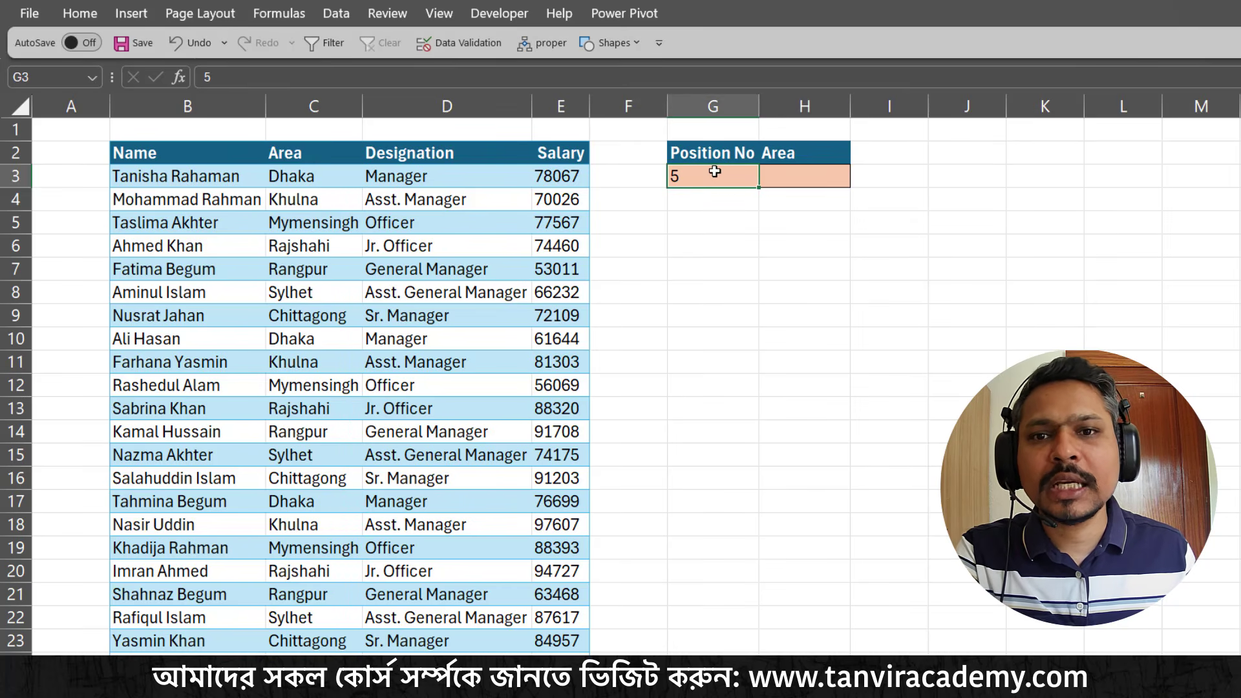
# Start an INDEX formula in cell H3 with the Area entries C3:C50 as its array
pyautogui.click(804, 179)
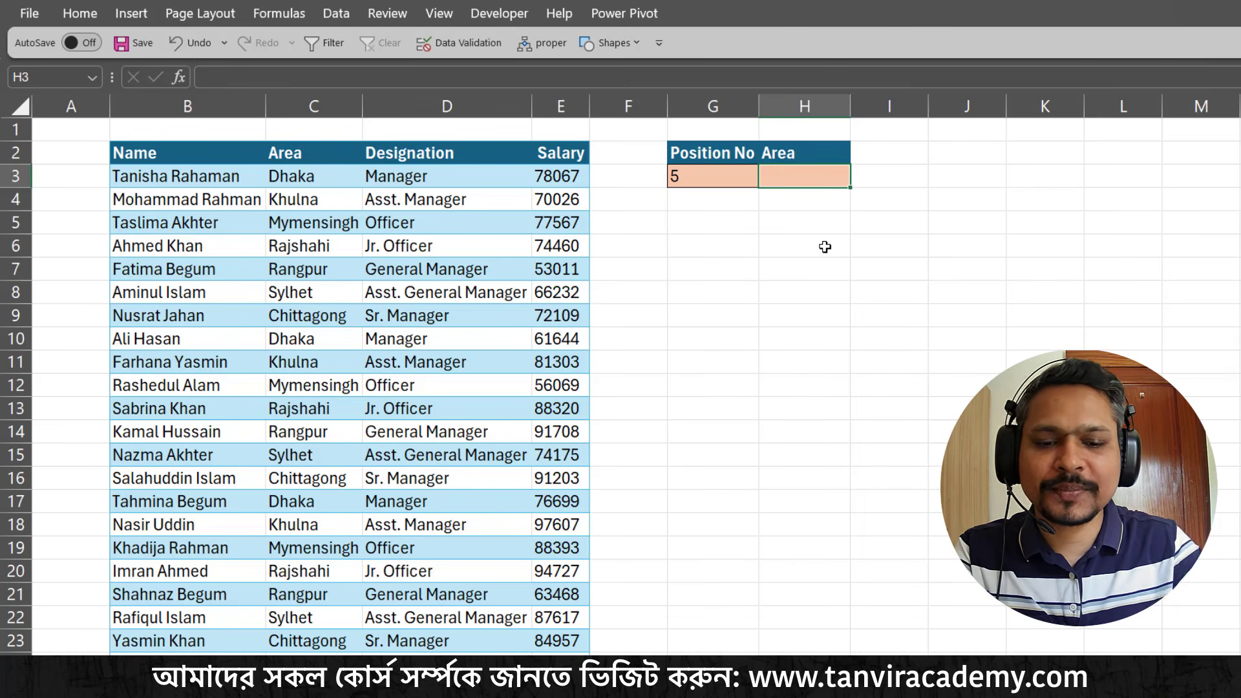
pyautogui.write('=')
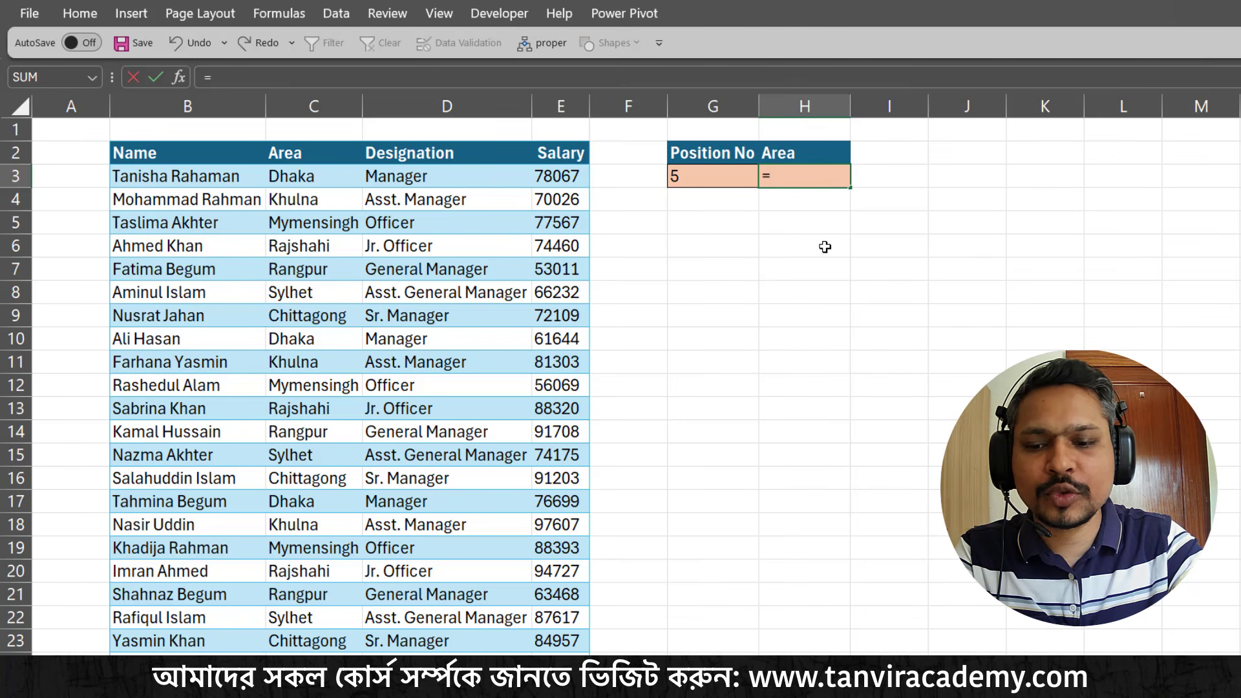
pyautogui.write('inde')
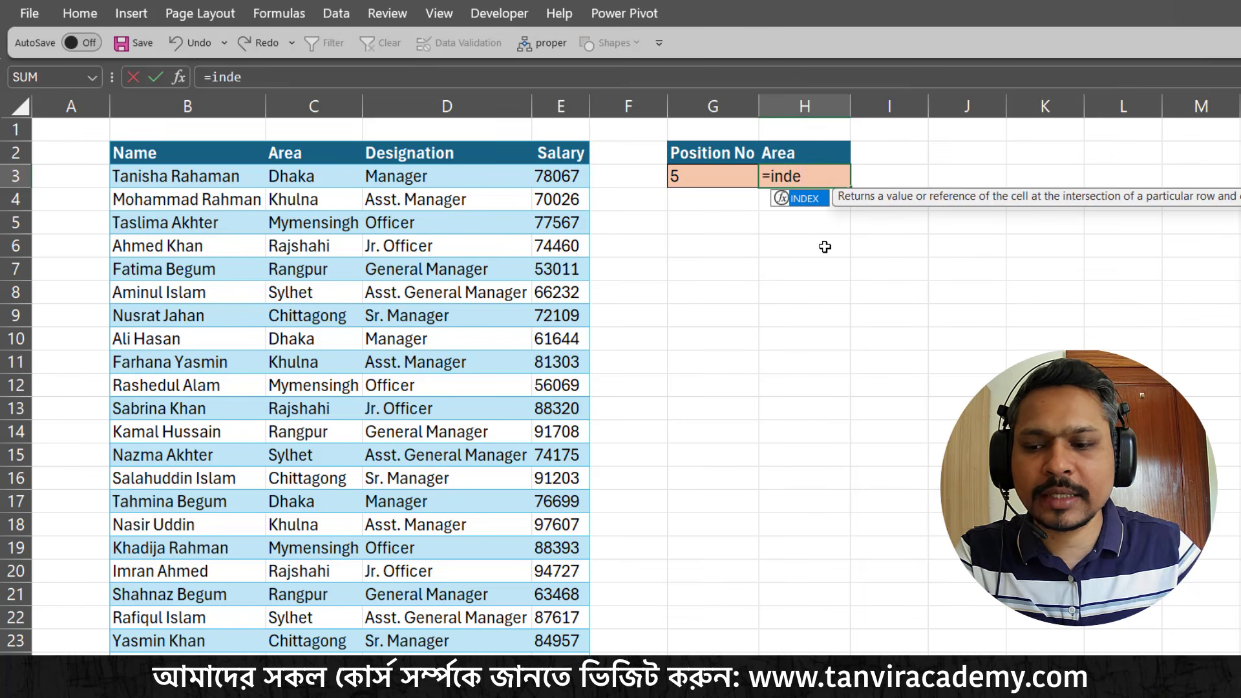
pyautogui.press('Tab')
pyautogui.moveTo(901, 189); pyautogui.dragTo(858, 228)
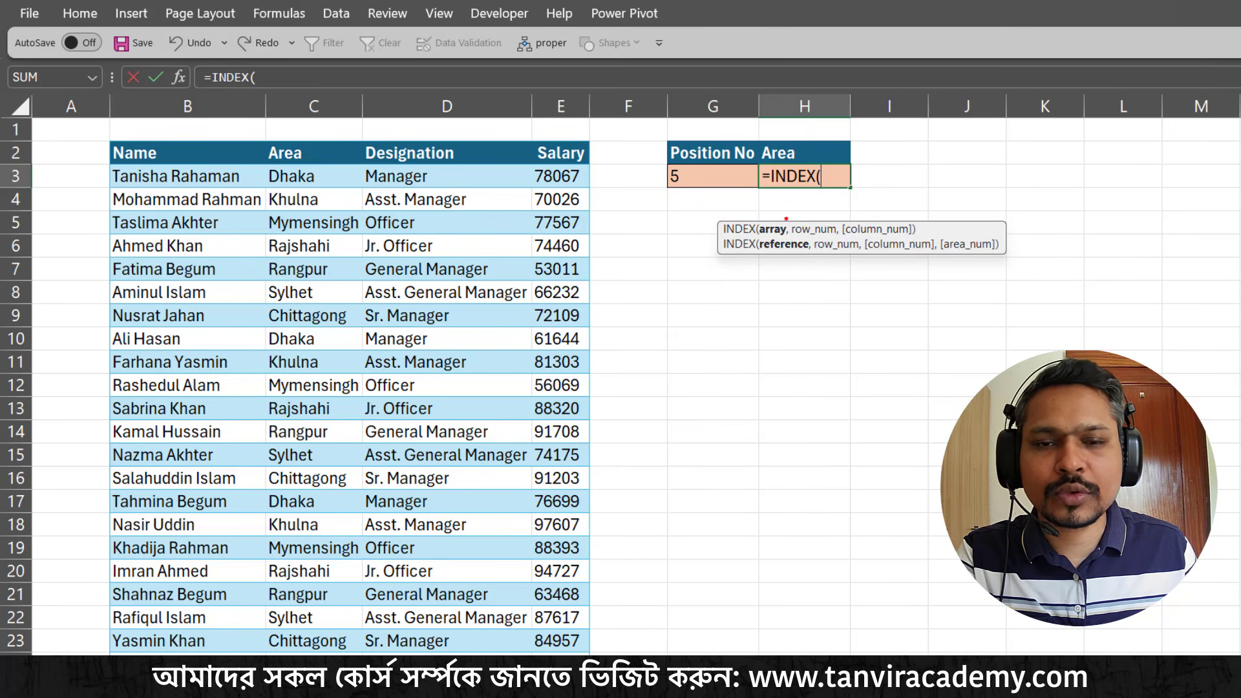
pyautogui.moveTo(778, 224); pyautogui.dragTo(799, 201)
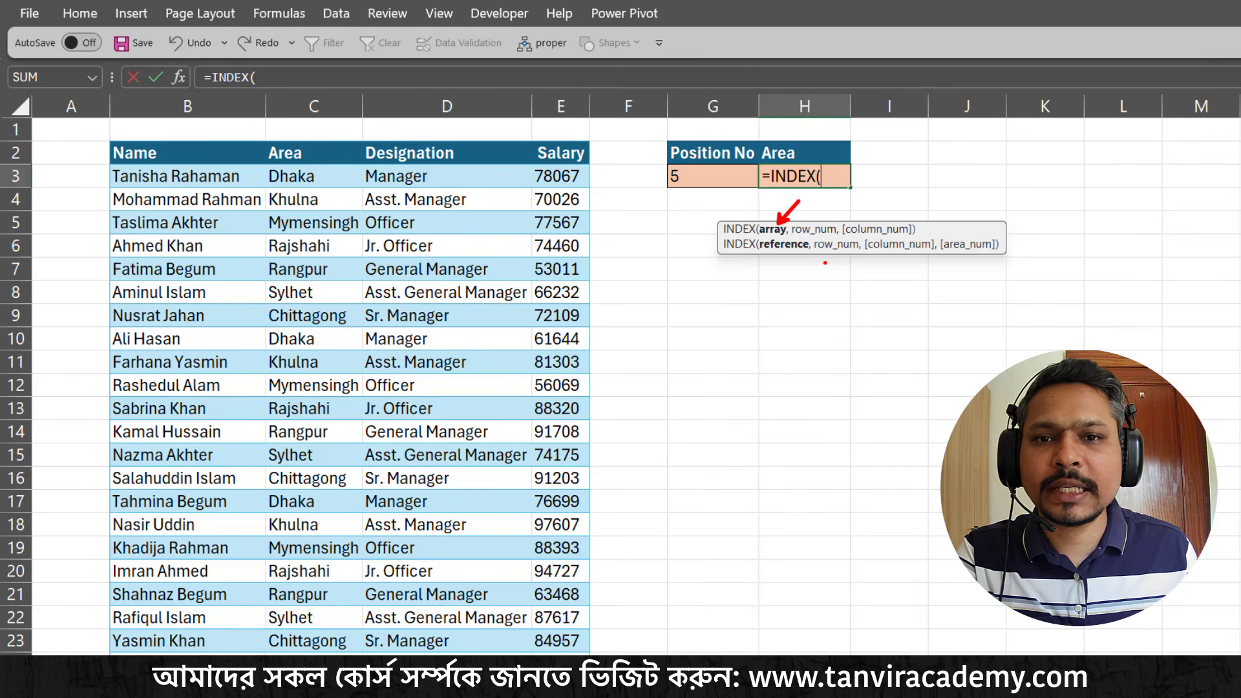
pyautogui.moveTo(757, 139); pyautogui.dragTo(811, 162)
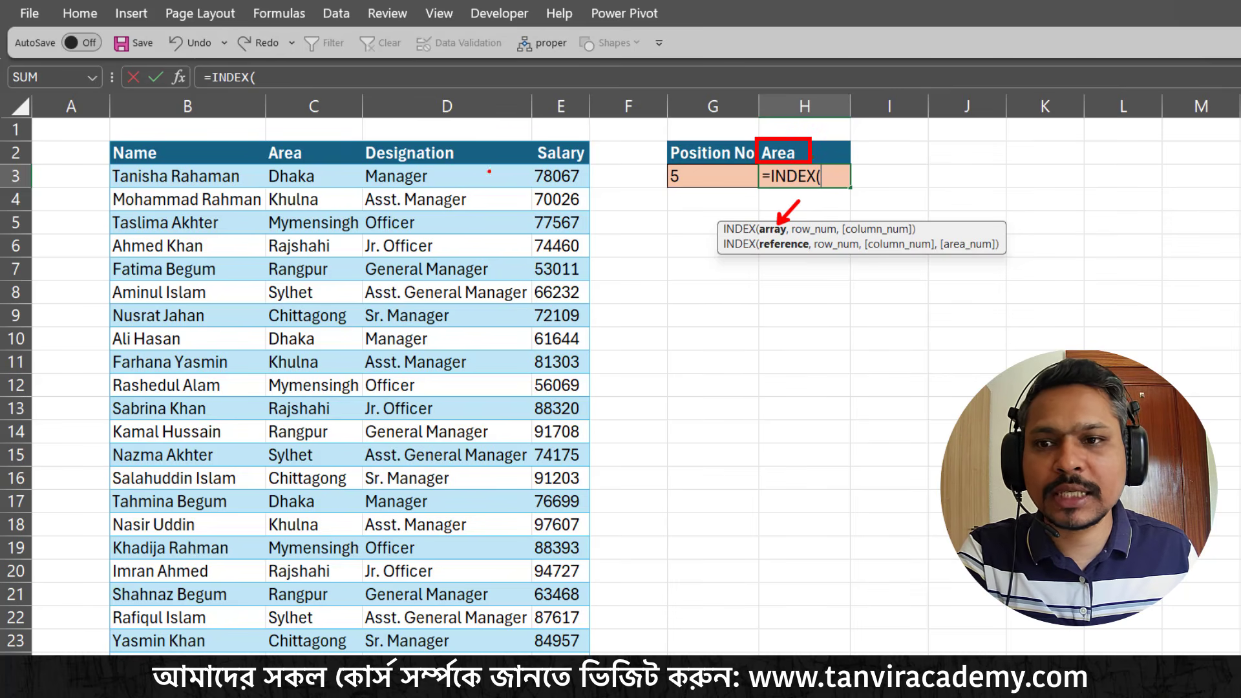
pyautogui.press('Escape')
pyautogui.click(316, 181)
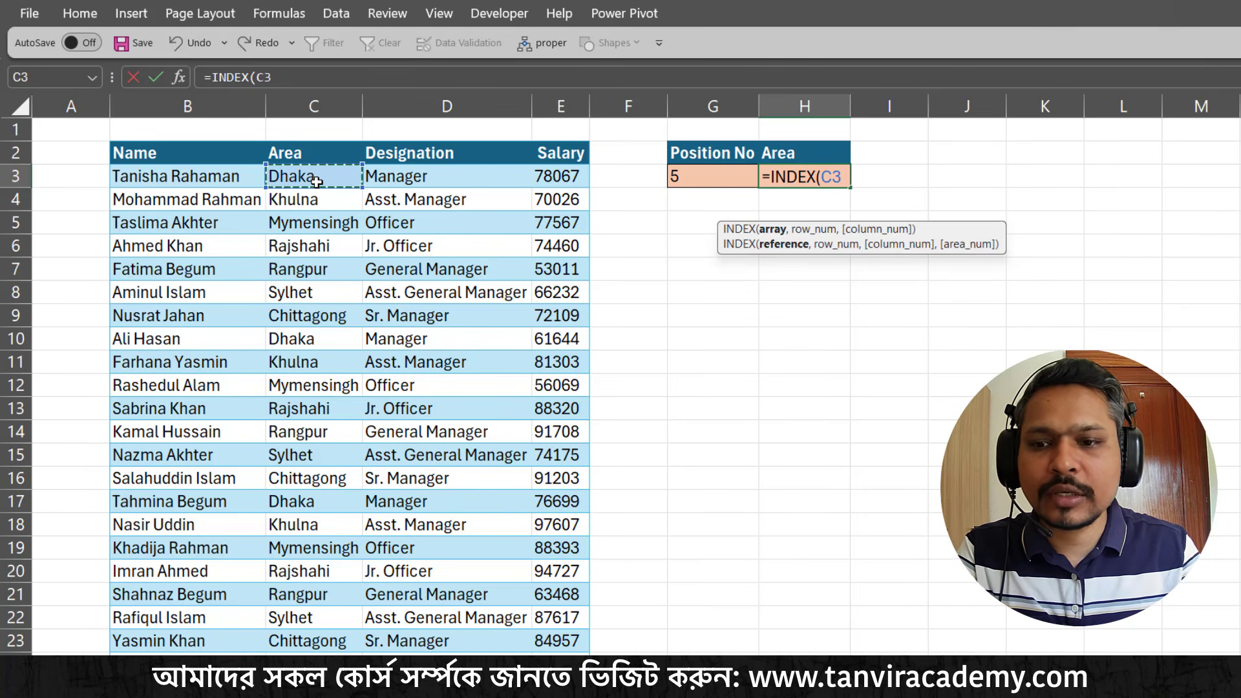
pyautogui.hotkey('ctrl', 'shift', 'Down')
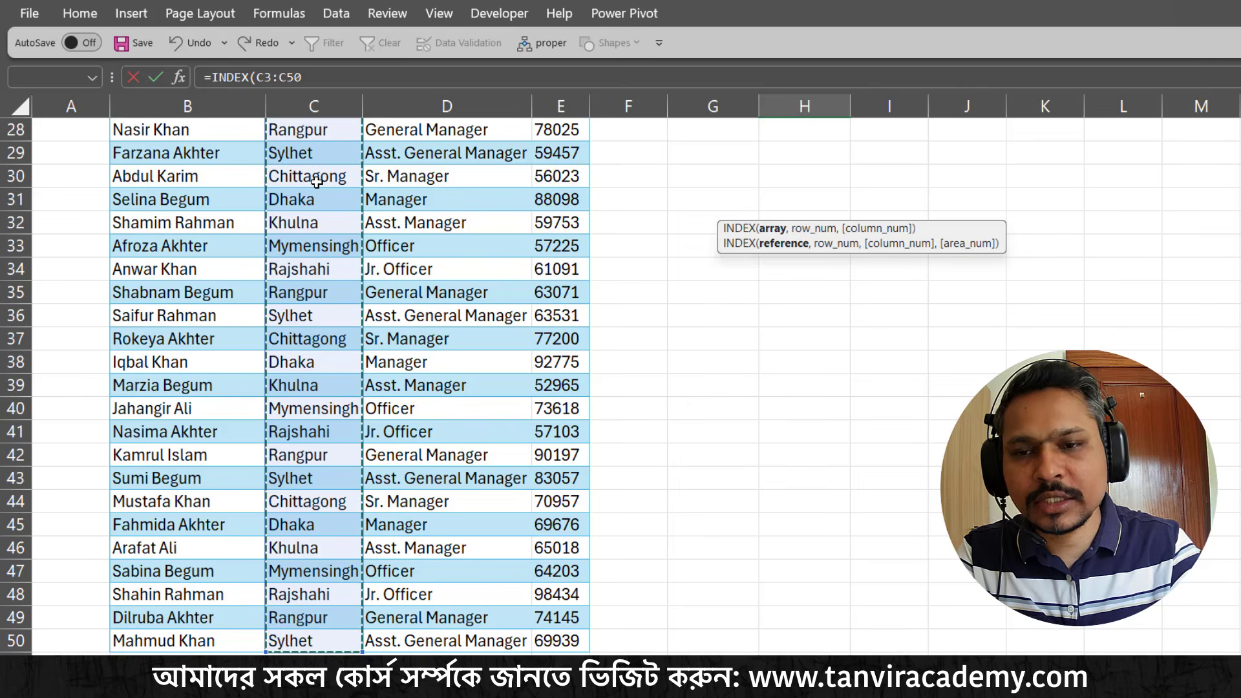
pyautogui.scroll(9, 316, 181)
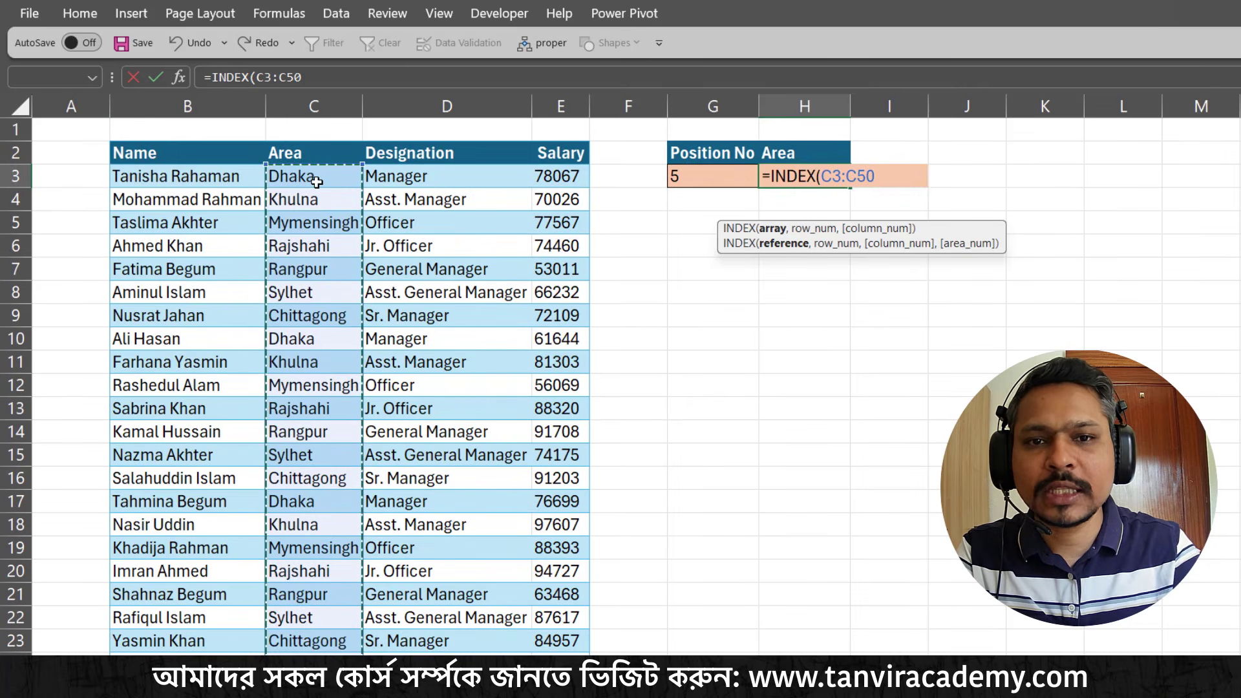
# Use the position number in G3 as the row number and complete the formula as =INDEX(C3:C50,G3)
pyautogui.write(',')
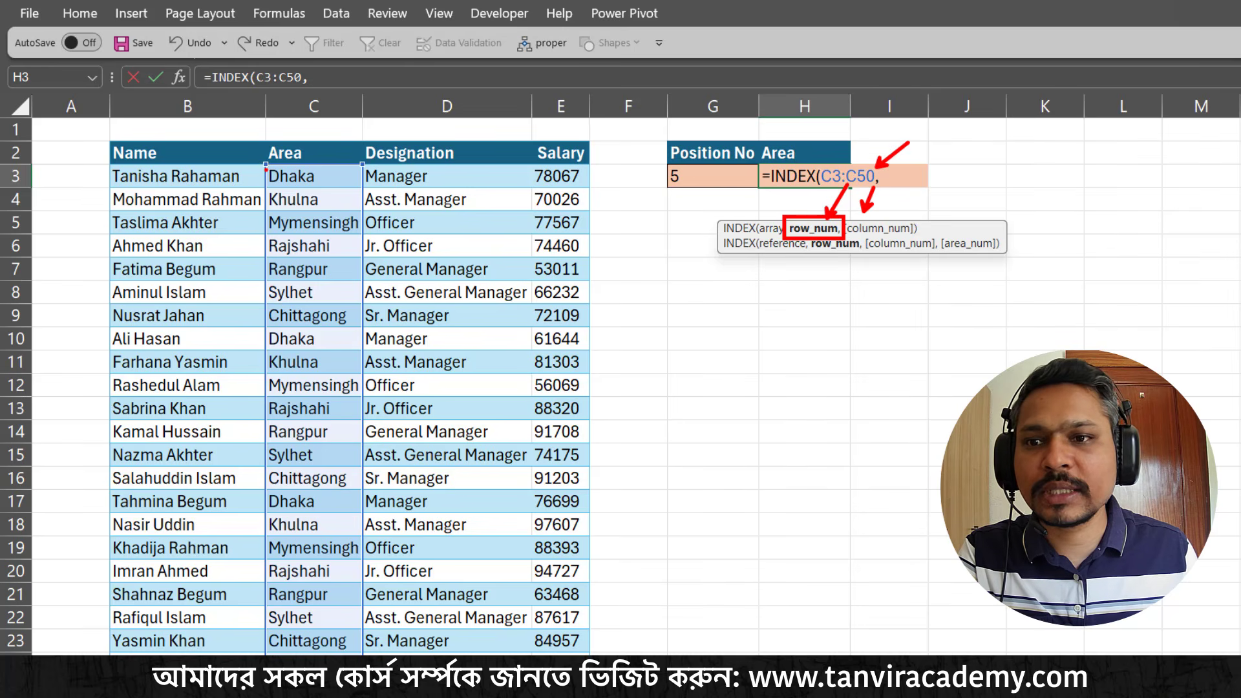
pyautogui.moveTo(263, 166)
pyautogui.mouseDown()
pyautogui.moveTo(371, 446)
pyautogui.moveTo(364, 506)
pyautogui.mouseUp()
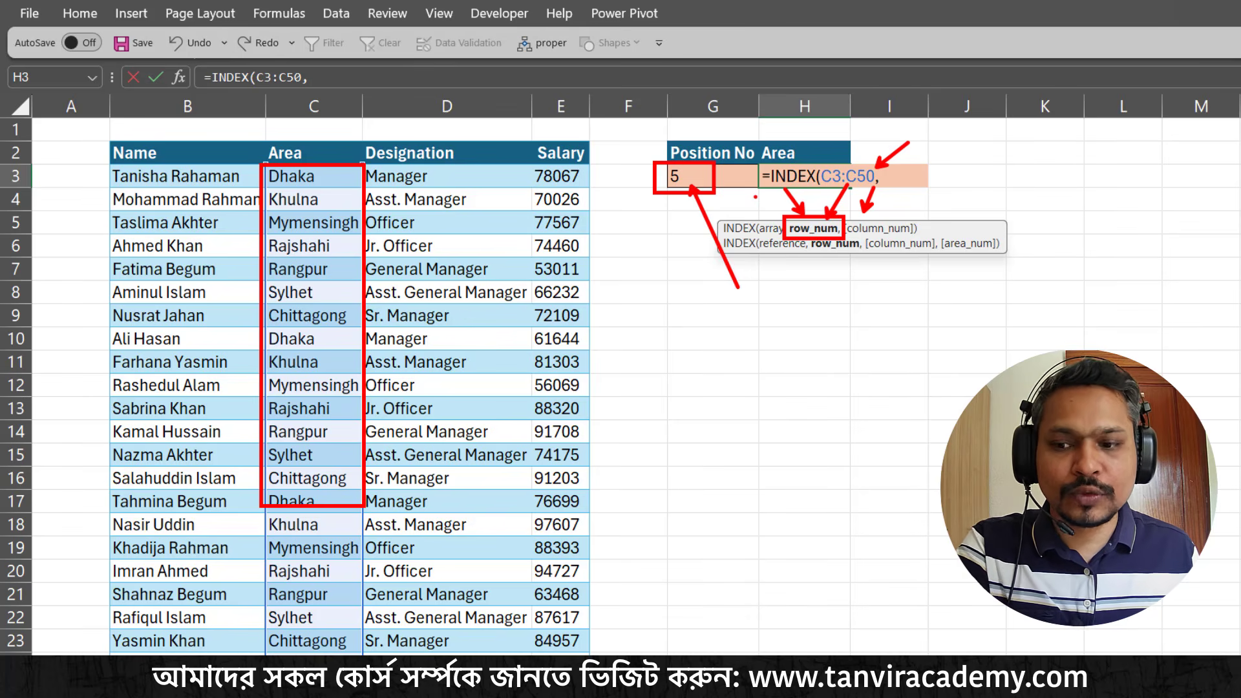
pyautogui.click(697, 173)
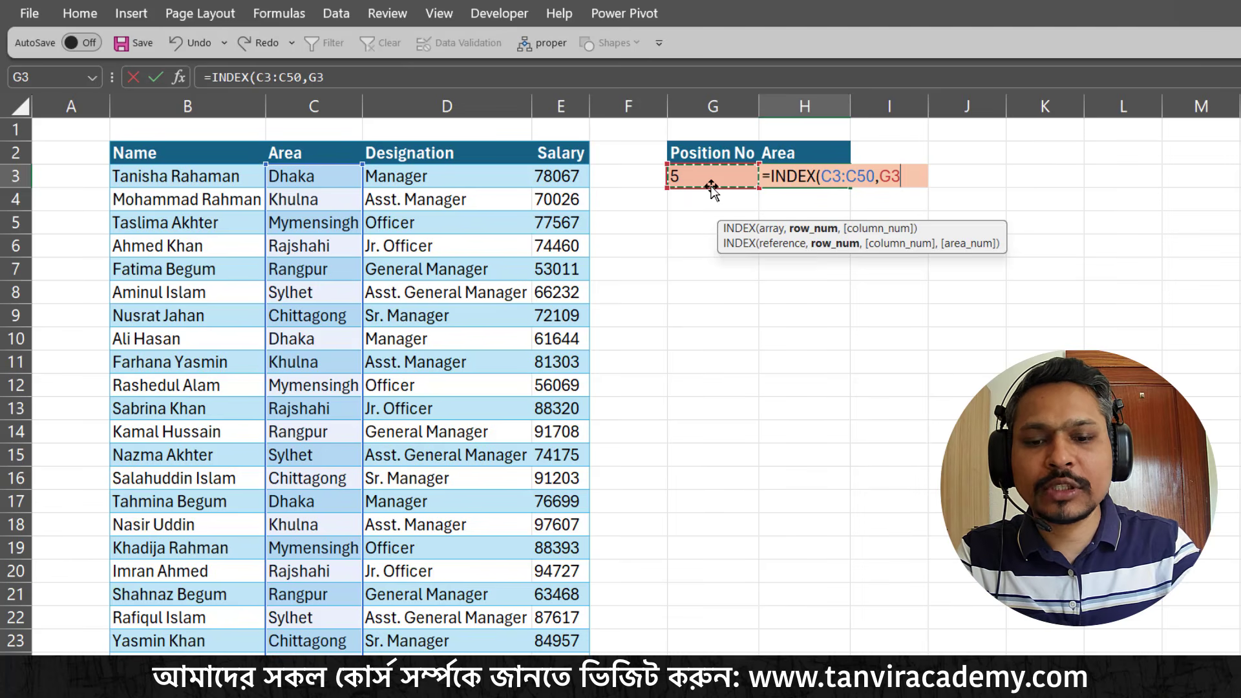
pyautogui.write(')')
pyautogui.press('BackSpace')
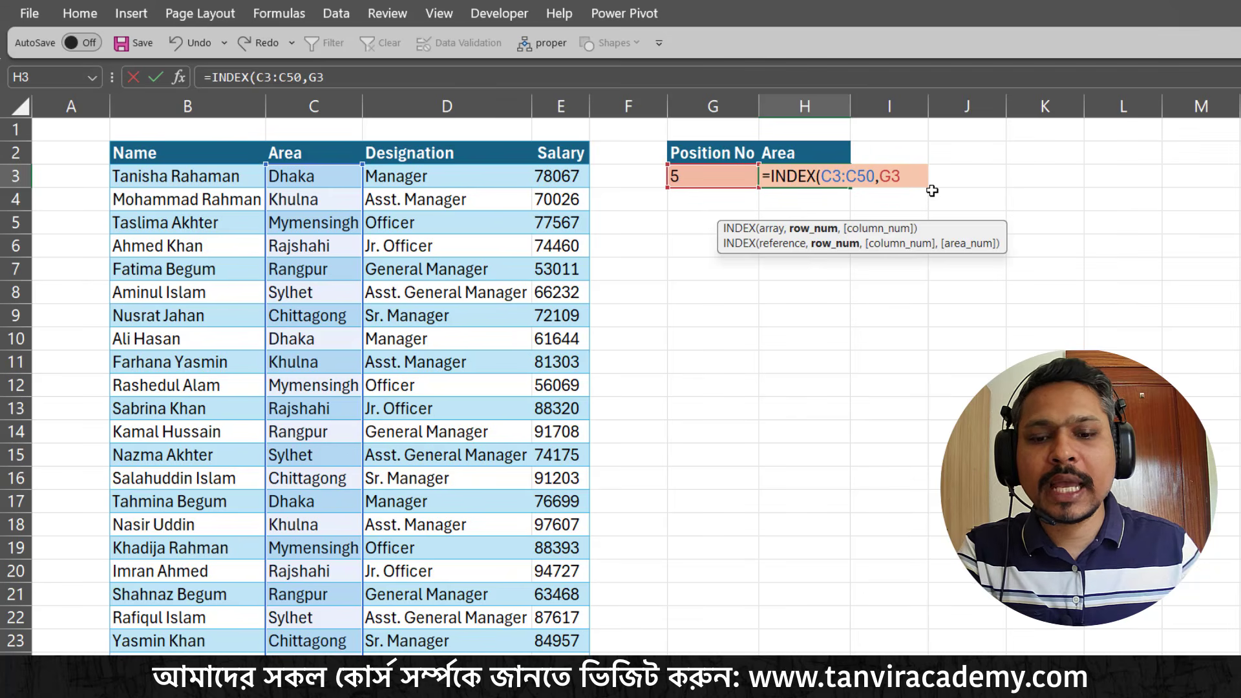
pyautogui.press('Return')
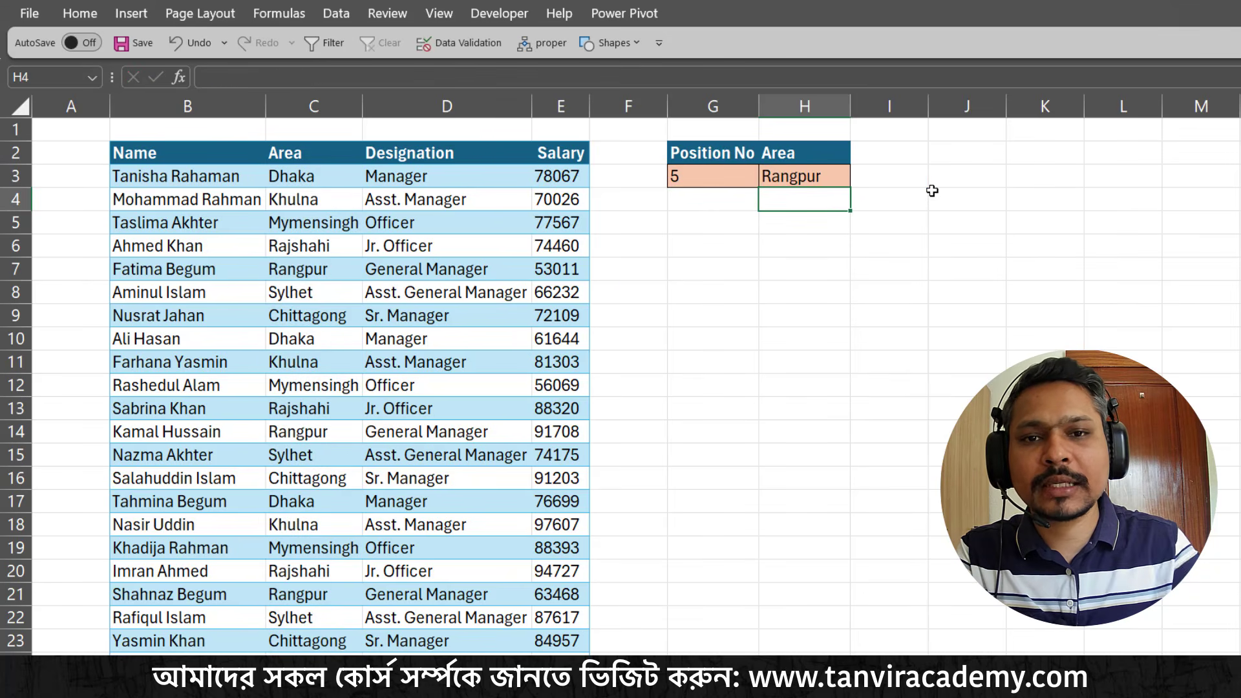
# Review the formula in H3 and count through the first five entries of the Area column
pyautogui.click(761, 175)
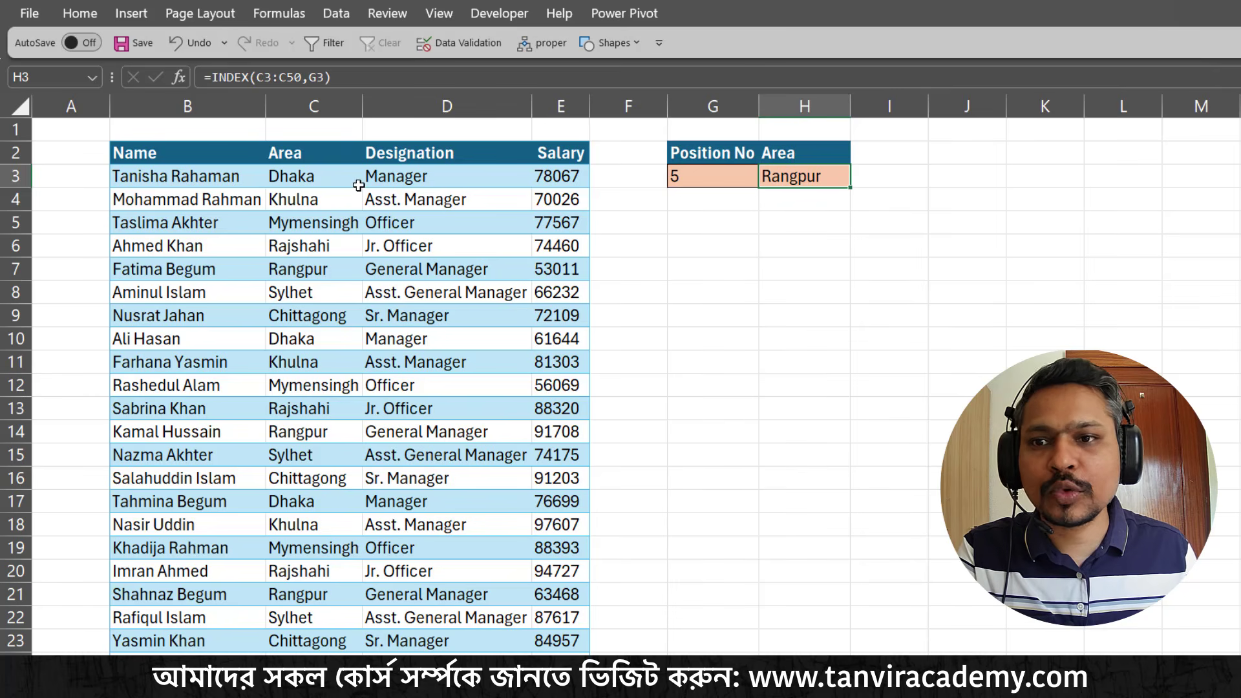
pyautogui.click(332, 172)
pyautogui.click(328, 198)
pyautogui.click(326, 225)
pyautogui.click(327, 248)
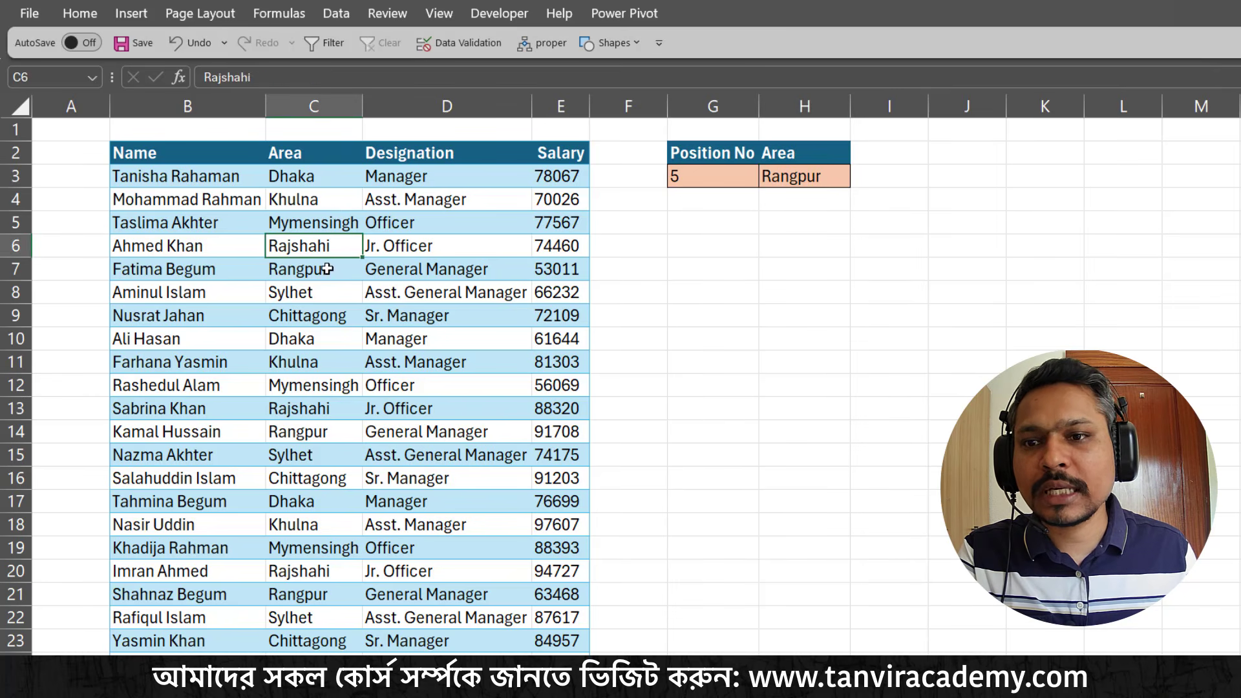
pyautogui.click(328, 270)
# Set the position number in G3 to 2 and check it against the second Area entry
pyautogui.click(704, 185)
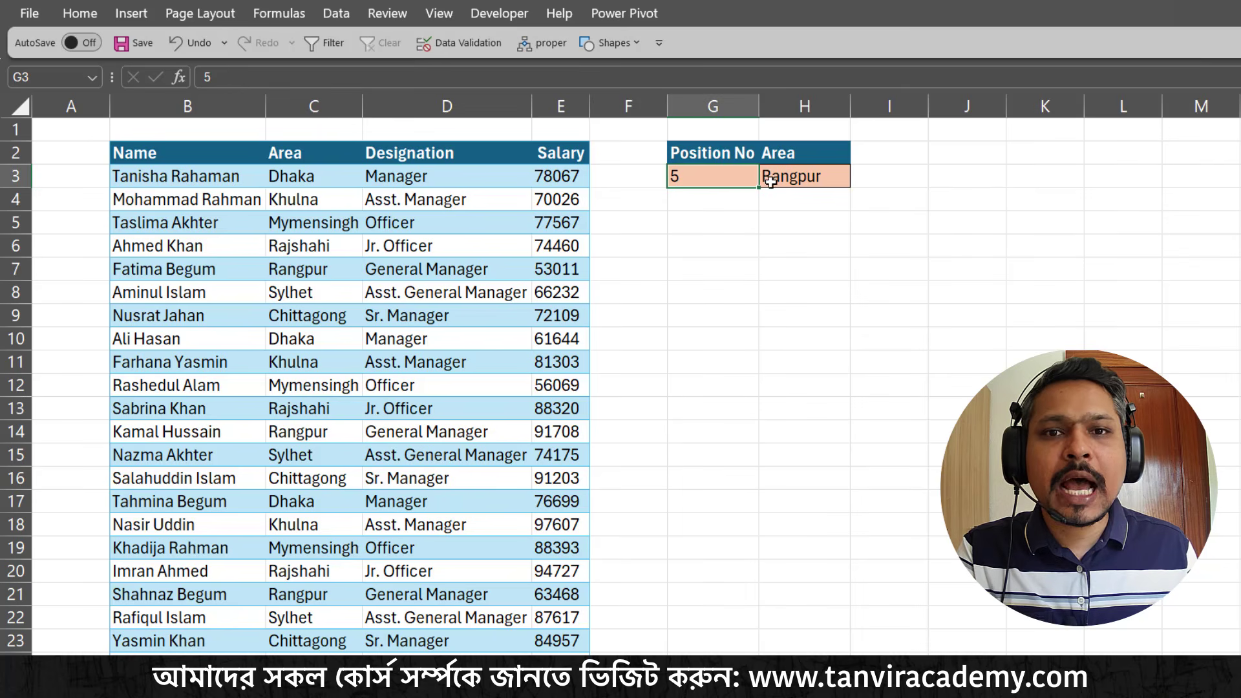
pyautogui.write('2')
pyautogui.press('Return')
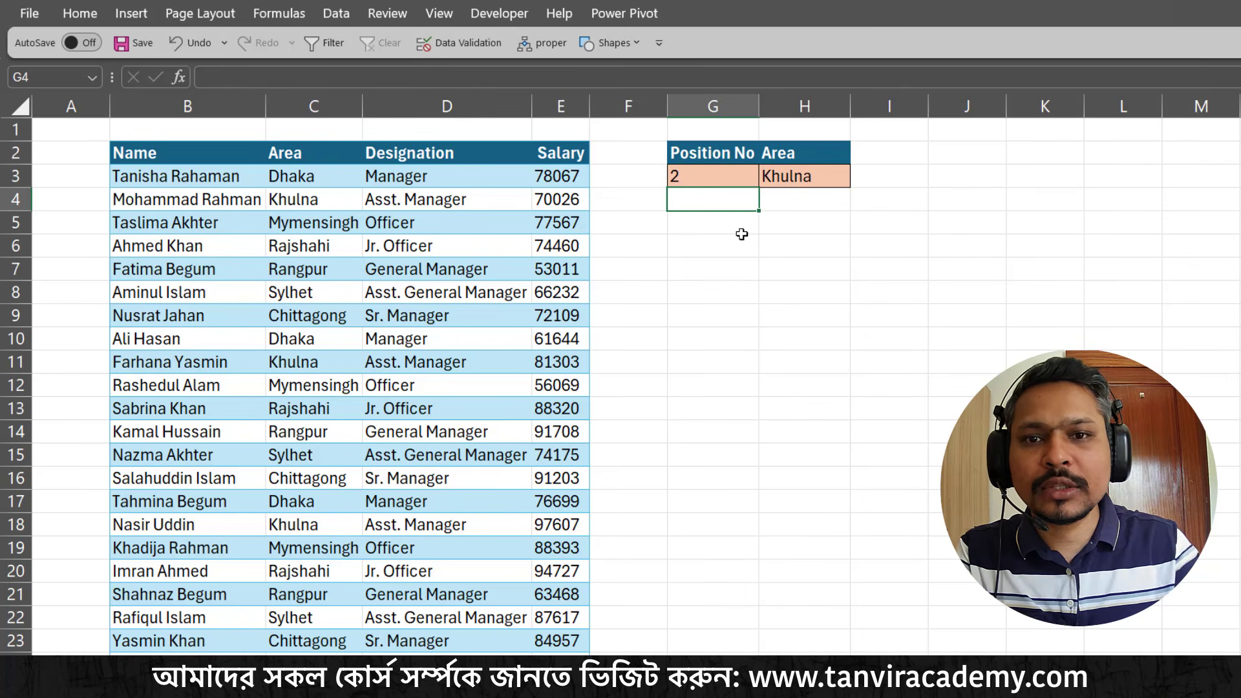
pyautogui.click(277, 201)
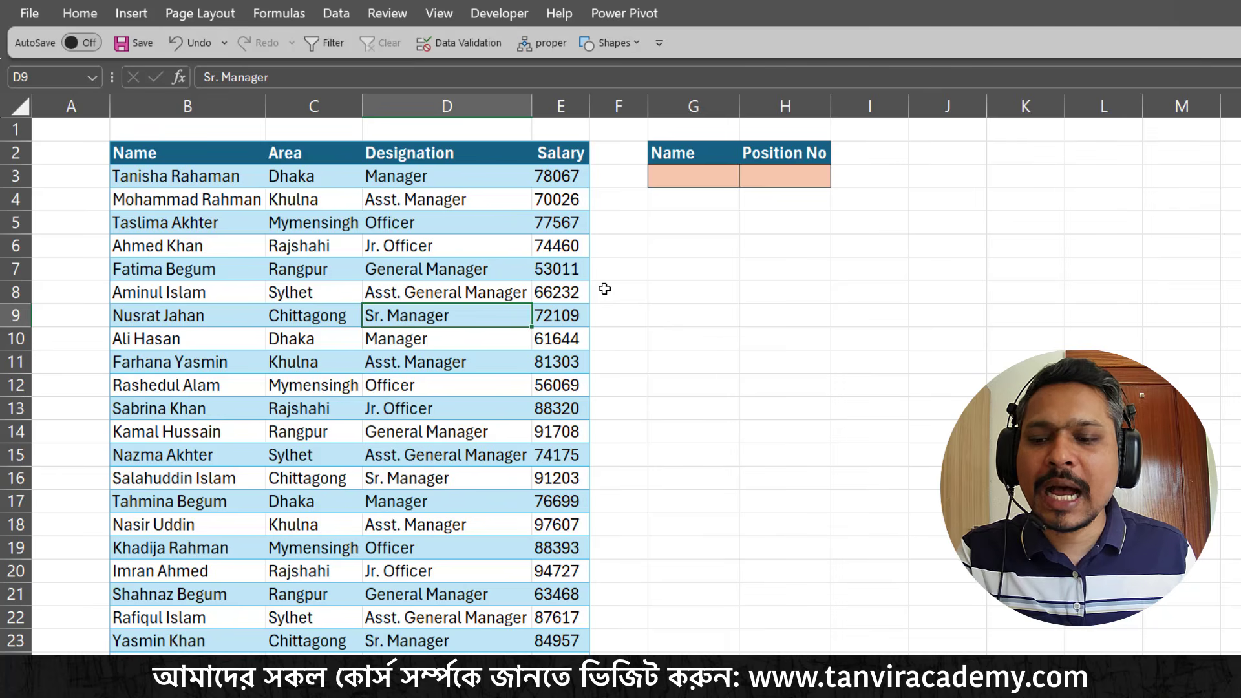
pyautogui.hotkey('ctrl', '2')
pyautogui.moveTo(689, 187); pyautogui.dragTo(687, 266)
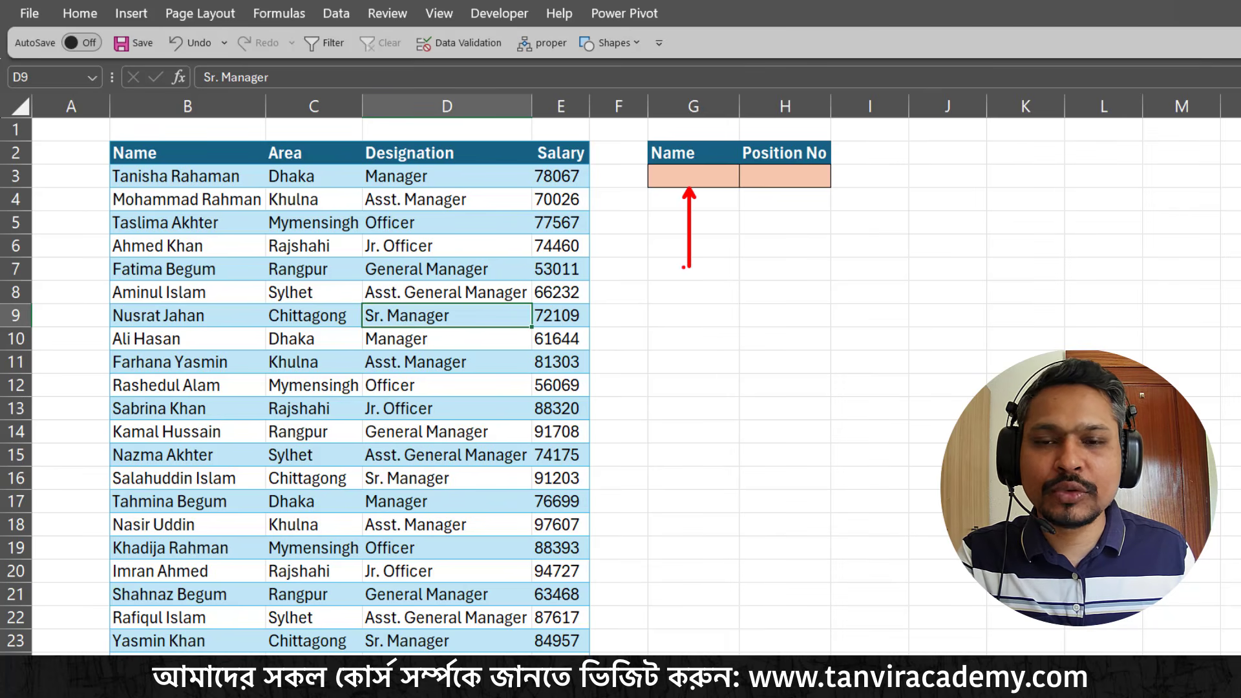
pyautogui.moveTo(111, 141)
pyautogui.mouseDown()
pyautogui.moveTo(261, 493)
pyautogui.moveTo(259, 532)
pyautogui.mouseUp()
pyautogui.moveTo(676, 181); pyautogui.dragTo(643, 324)
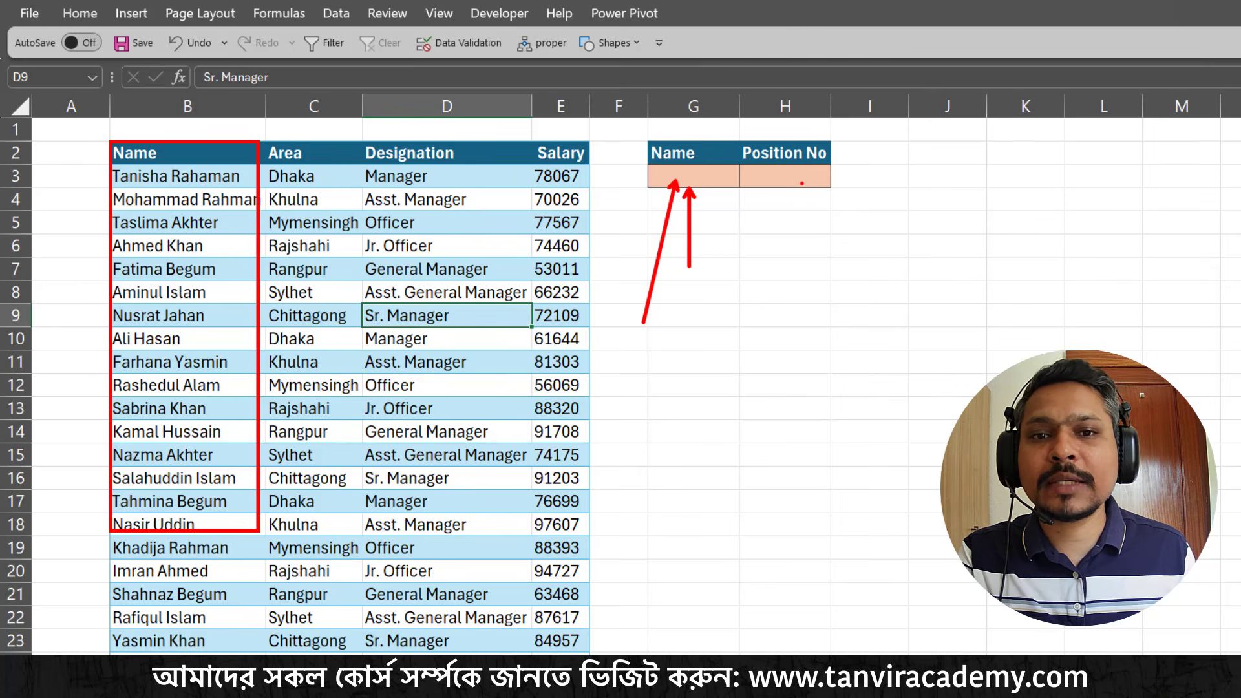
pyautogui.moveTo(801, 183); pyautogui.dragTo(823, 264)
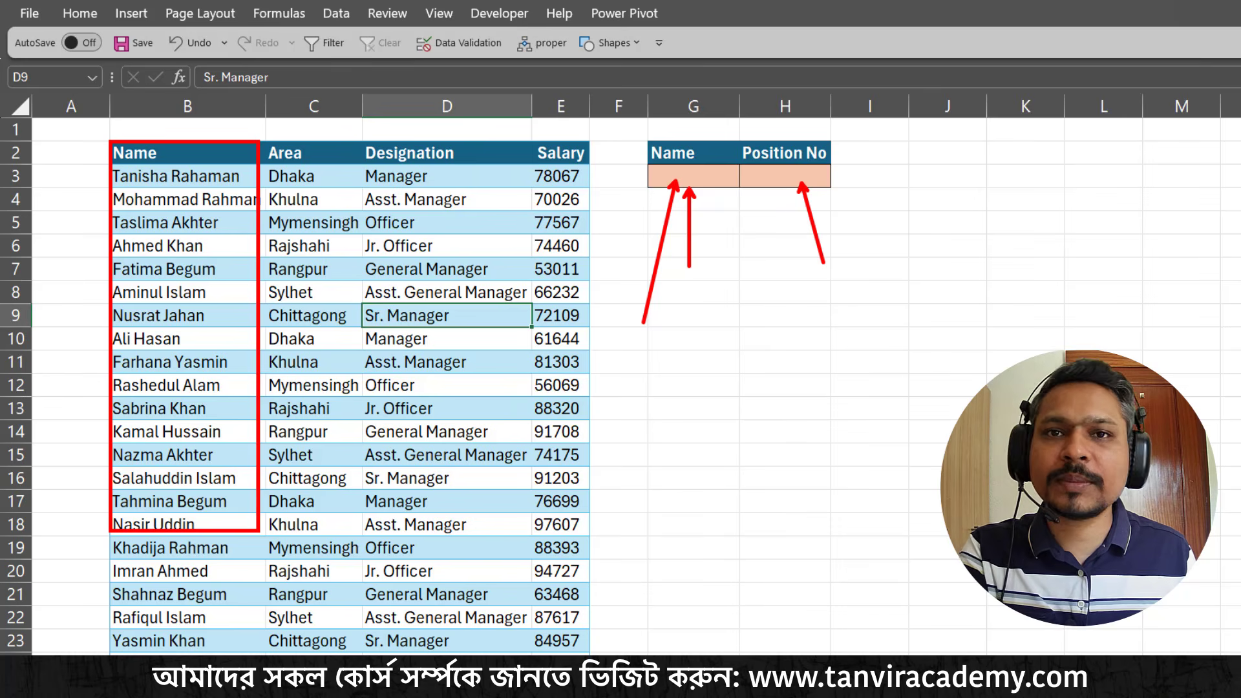
pyautogui.press('Escape')
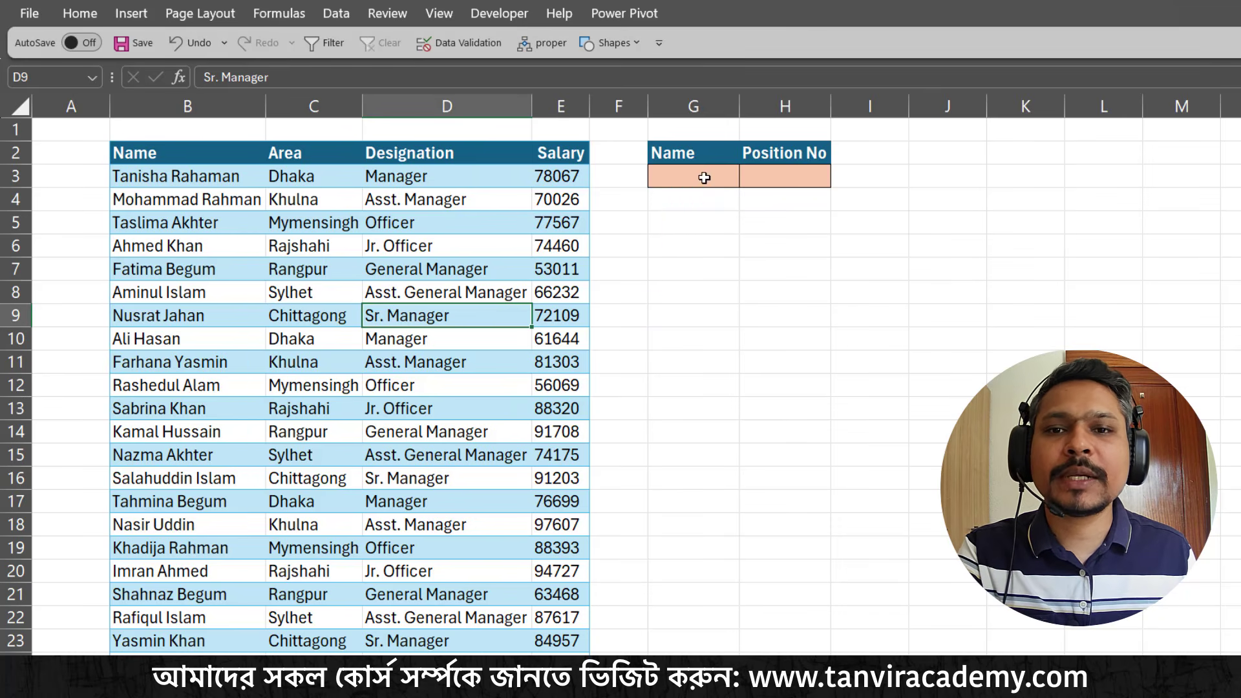
# Choose the second employee's name from the list in G3 and auto-fit the width of column G
pyautogui.click(707, 176)
pyautogui.click(748, 180)
pyautogui.click(705, 212)
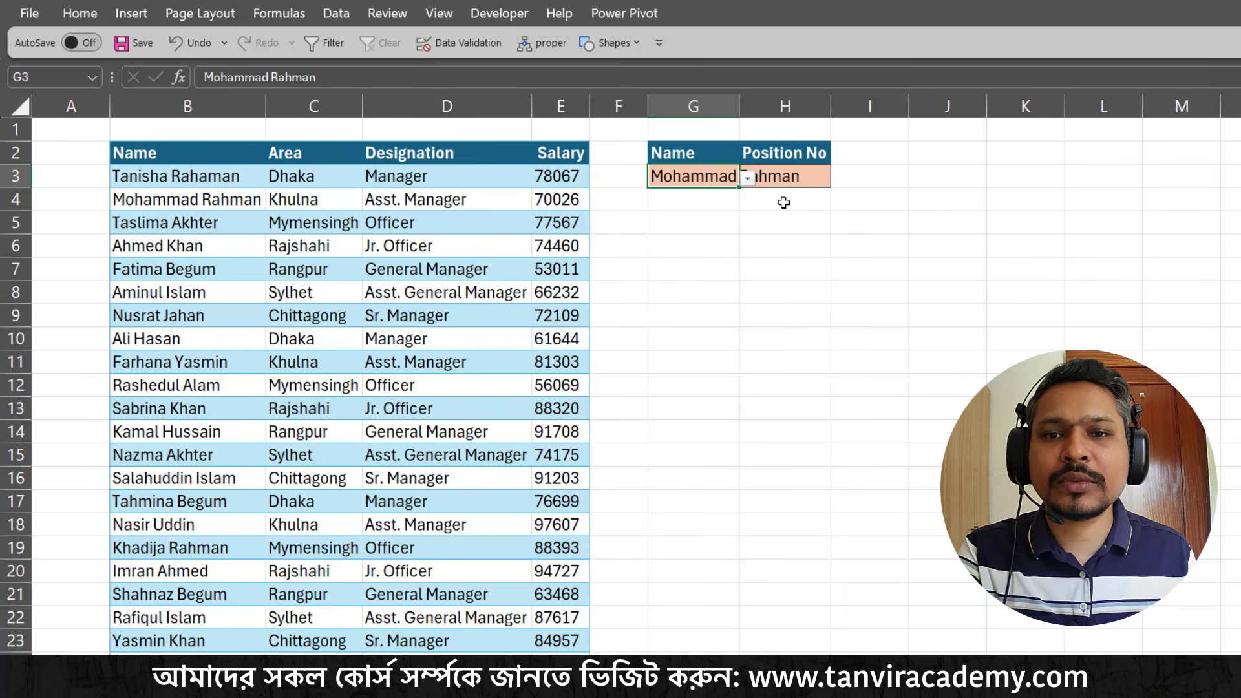
pyautogui.doubleClick(740, 110)
# Start a MATCH formula in H3 with the employee name in G3 as the lookup value
pyautogui.click(864, 185)
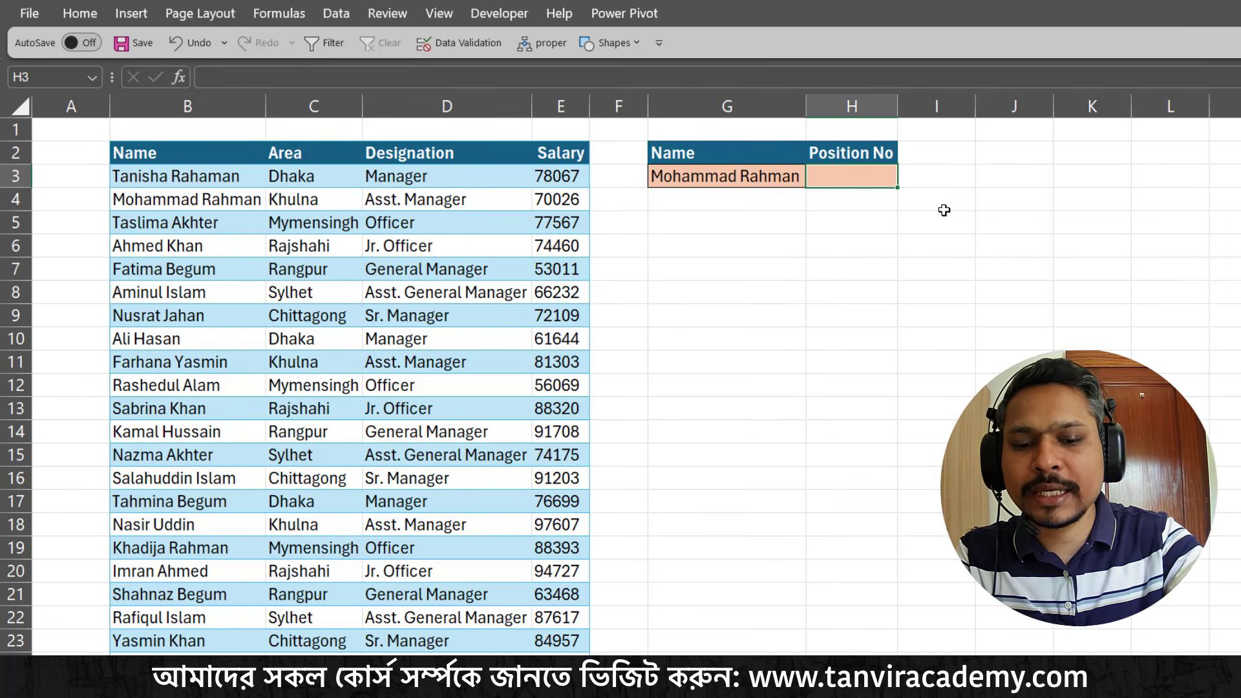
pyautogui.write('=')
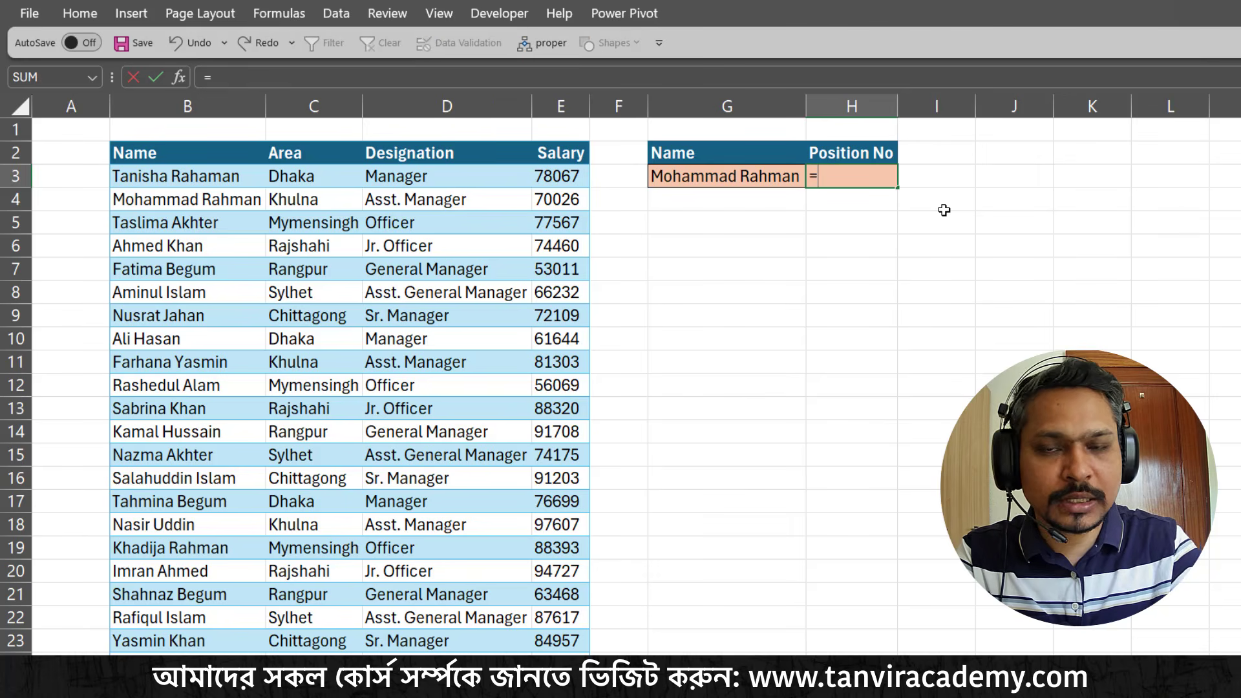
pyautogui.write('matc')
pyautogui.press('Tab')
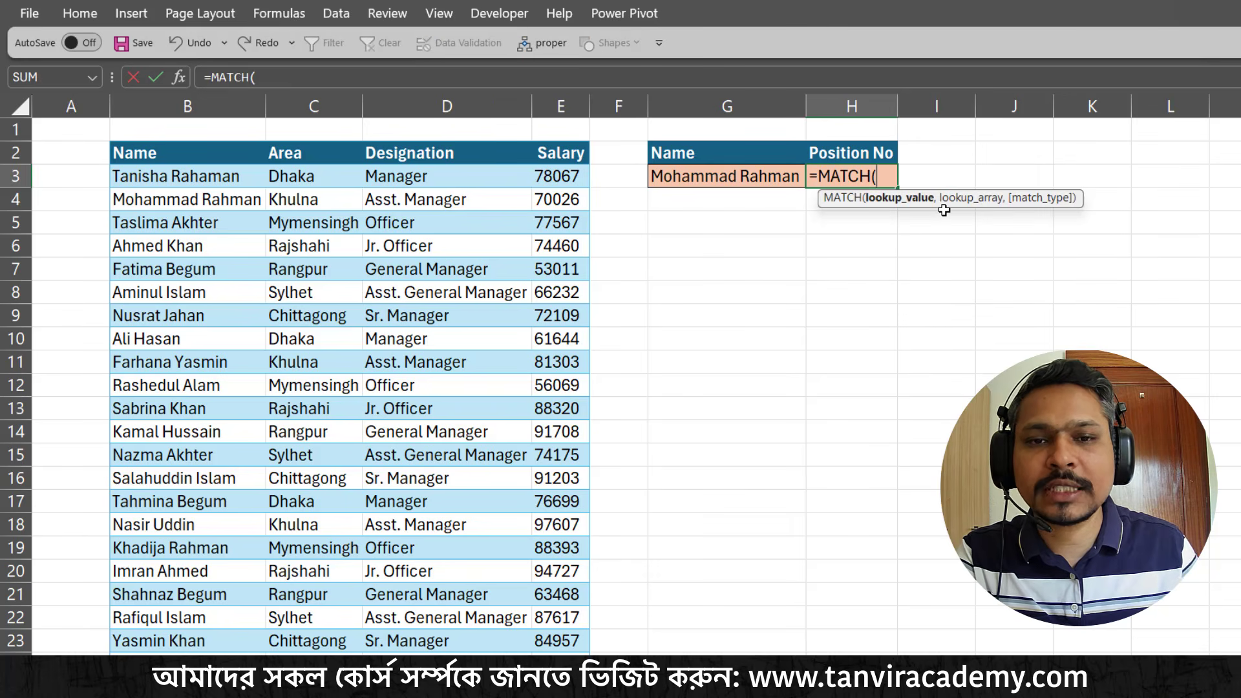
pyautogui.moveTo(959, 199); pyautogui.dragTo(909, 219)
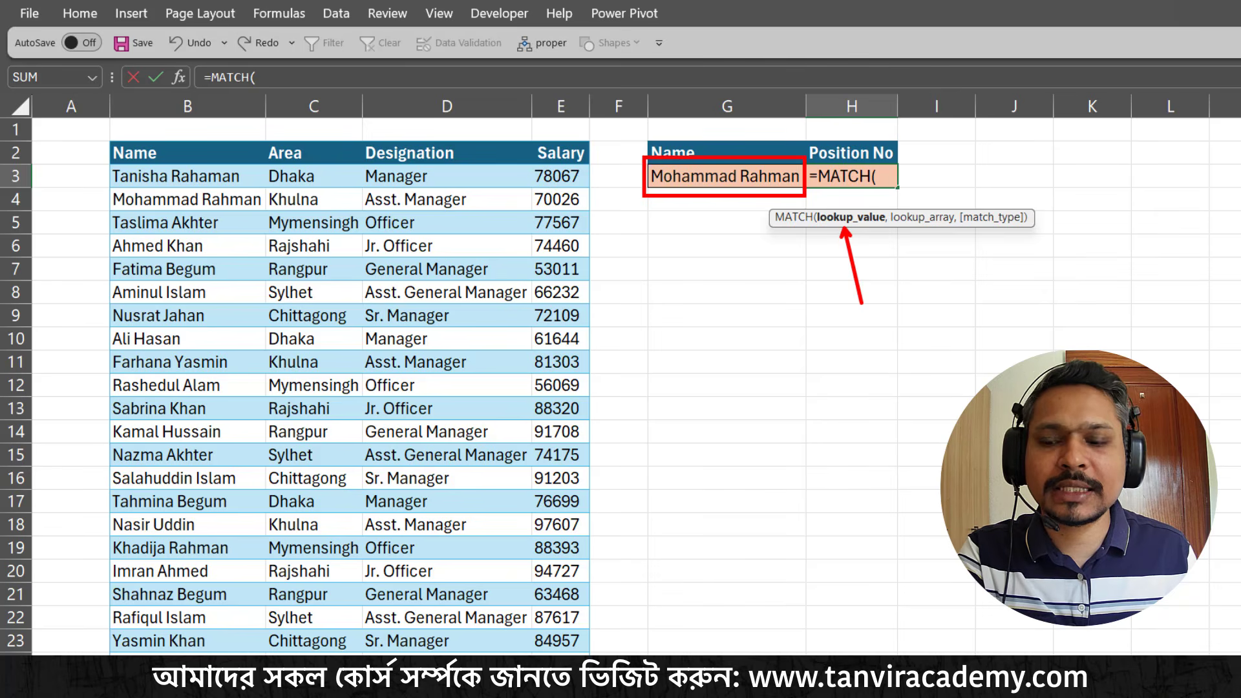
pyautogui.click(773, 176)
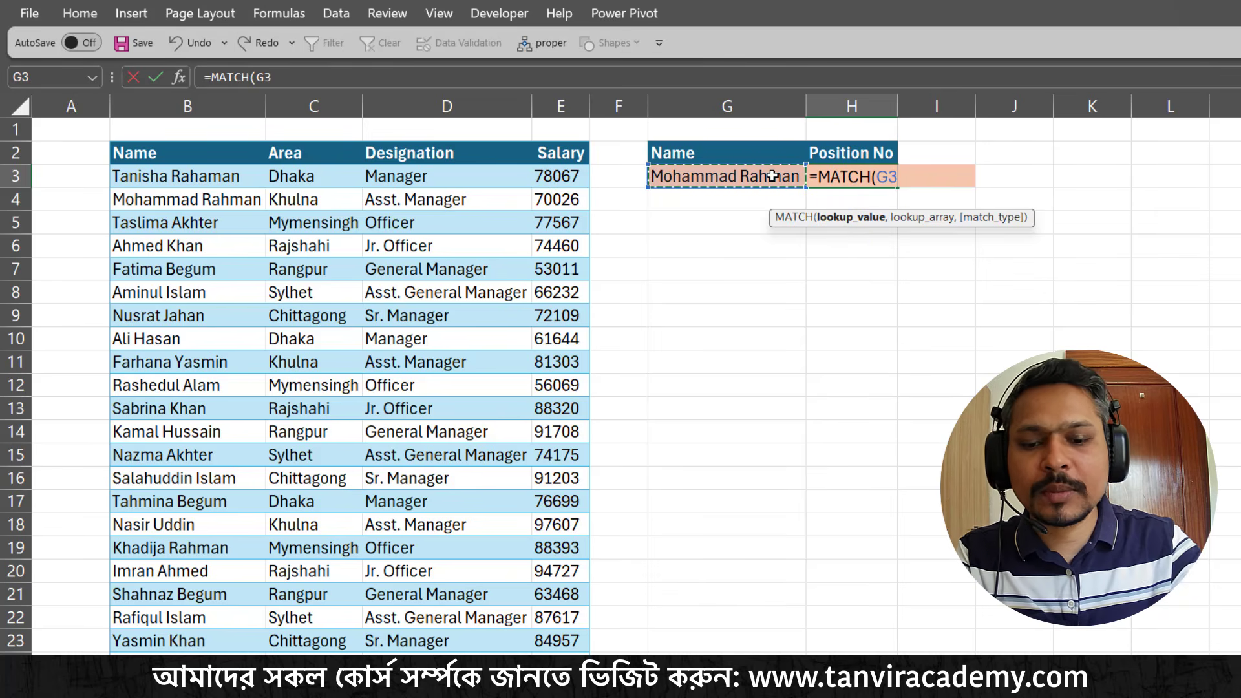
pyautogui.write(',')
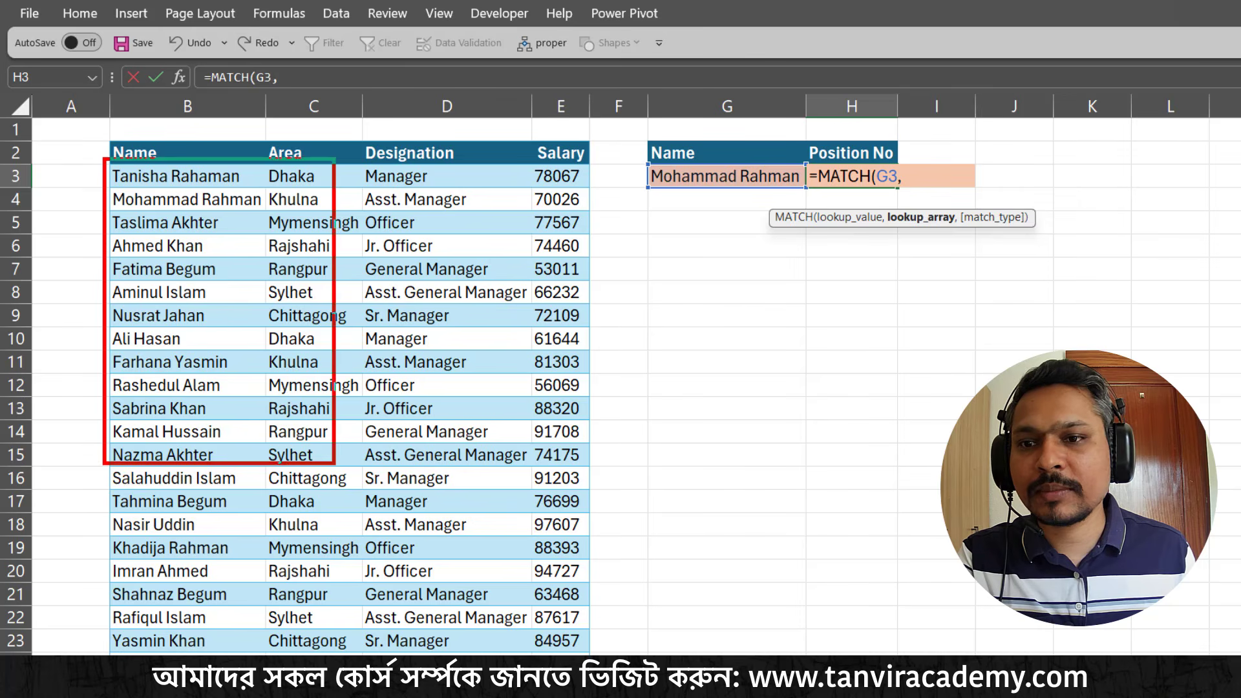
# Use the Name column as the lookup array with exact match and complete the formula as =MATCH(G3,B3:B50,0)
pyautogui.click(182, 181)
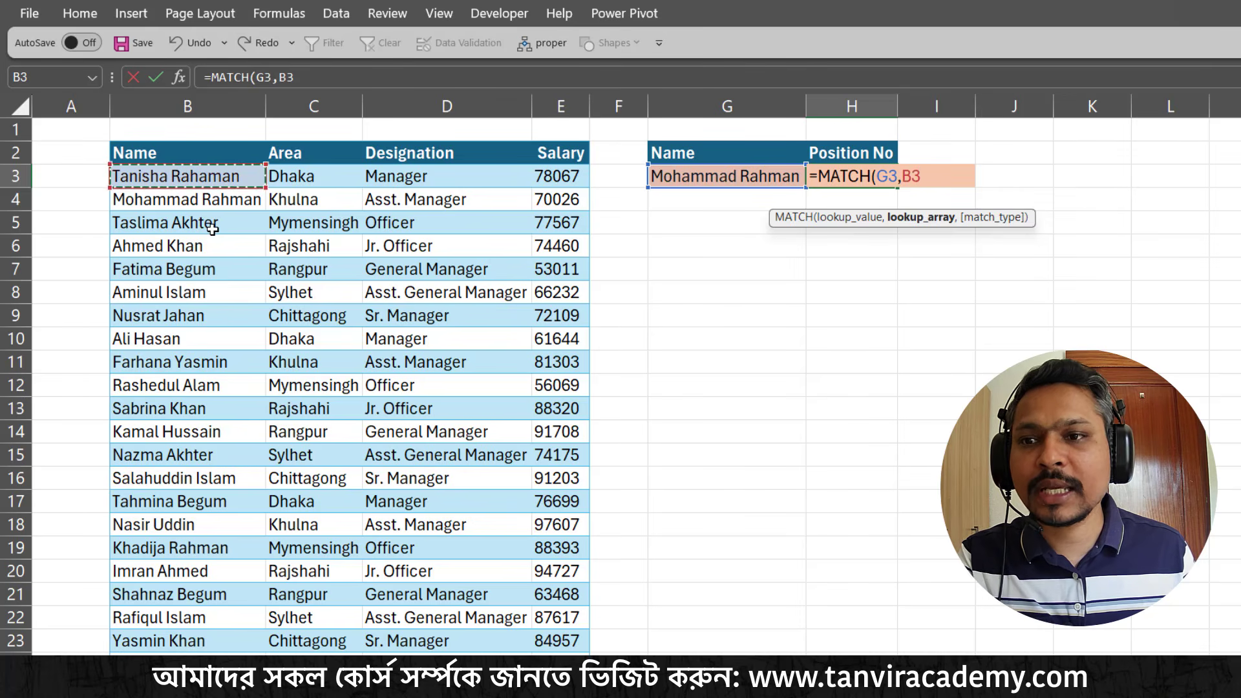
pyautogui.hotkey('ctrl', 'shift', 'Down')
pyautogui.scroll(9, 213, 227)
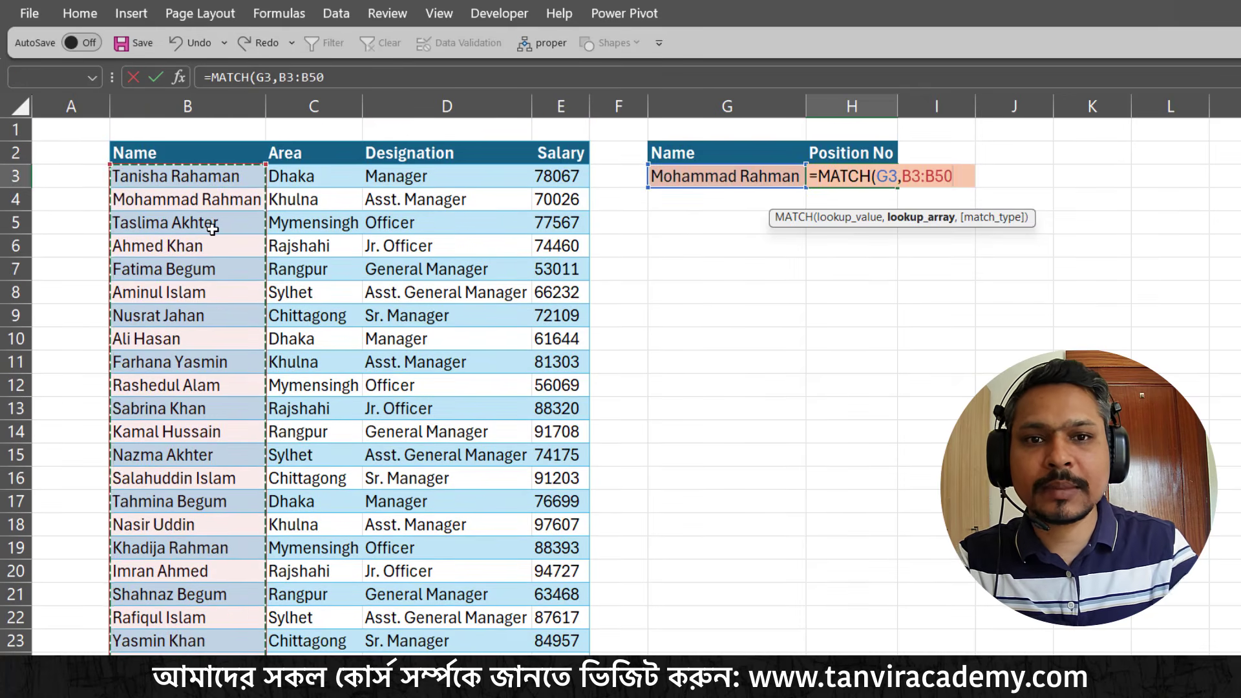
pyautogui.write(',')
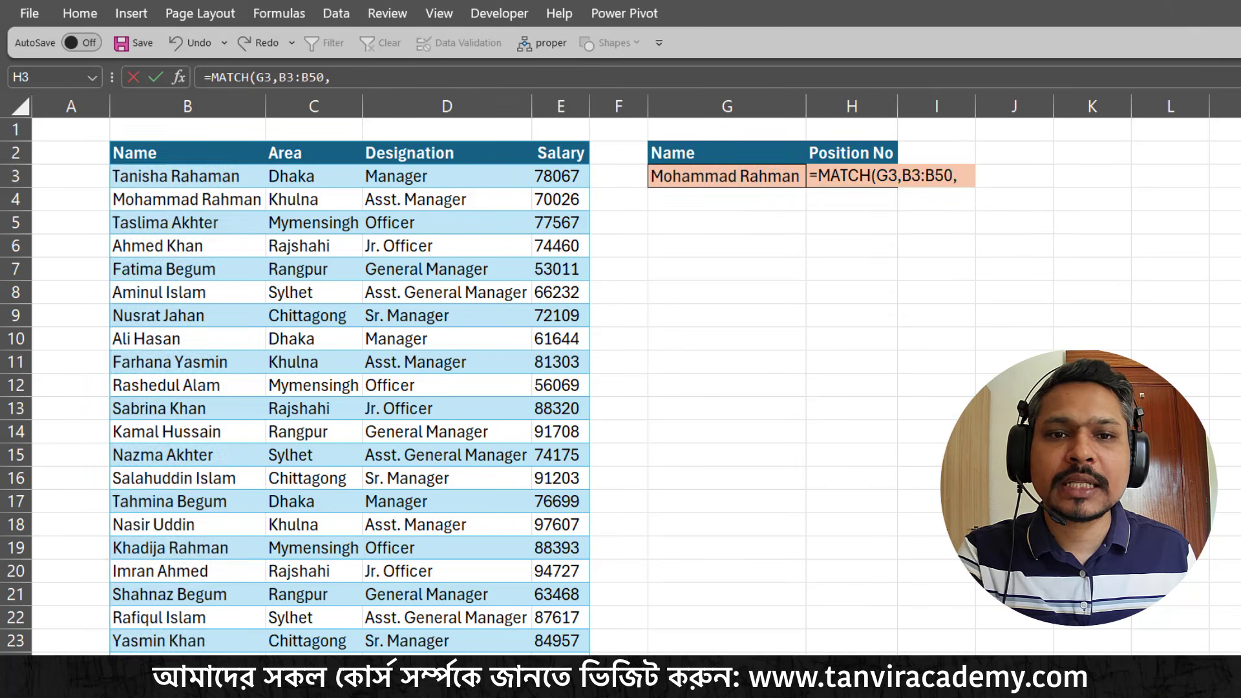
pyautogui.write('0')
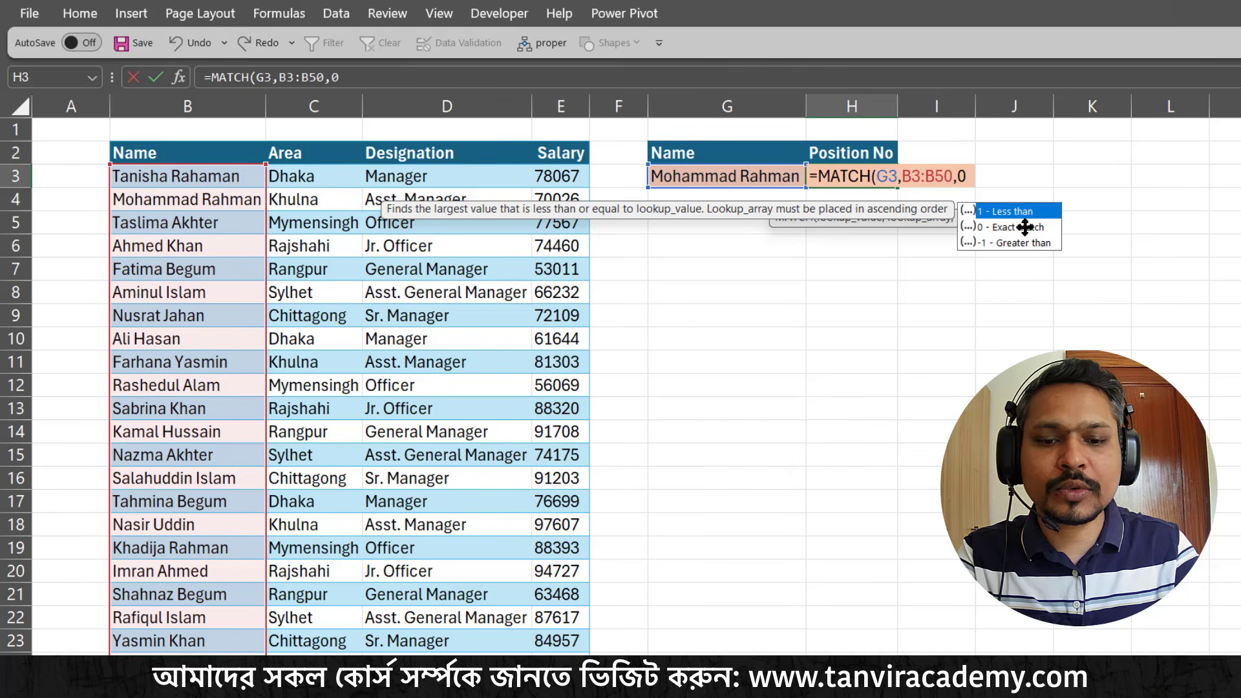
pyautogui.write(')')
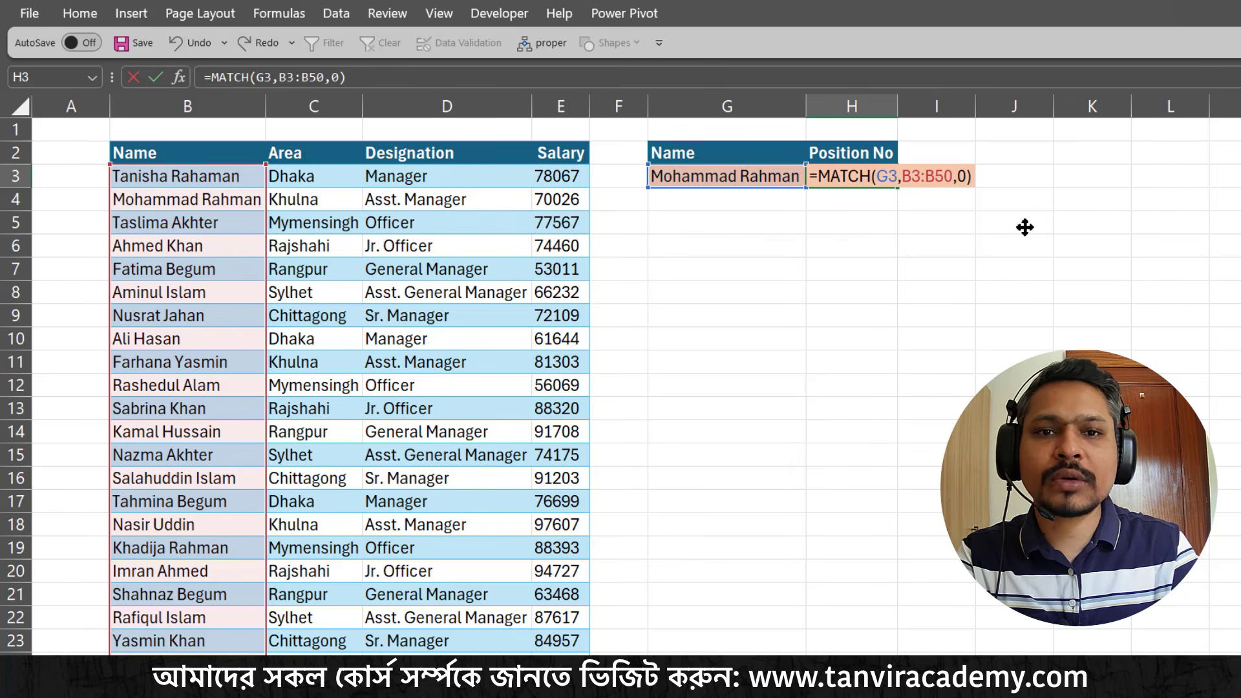
pyautogui.press('Return')
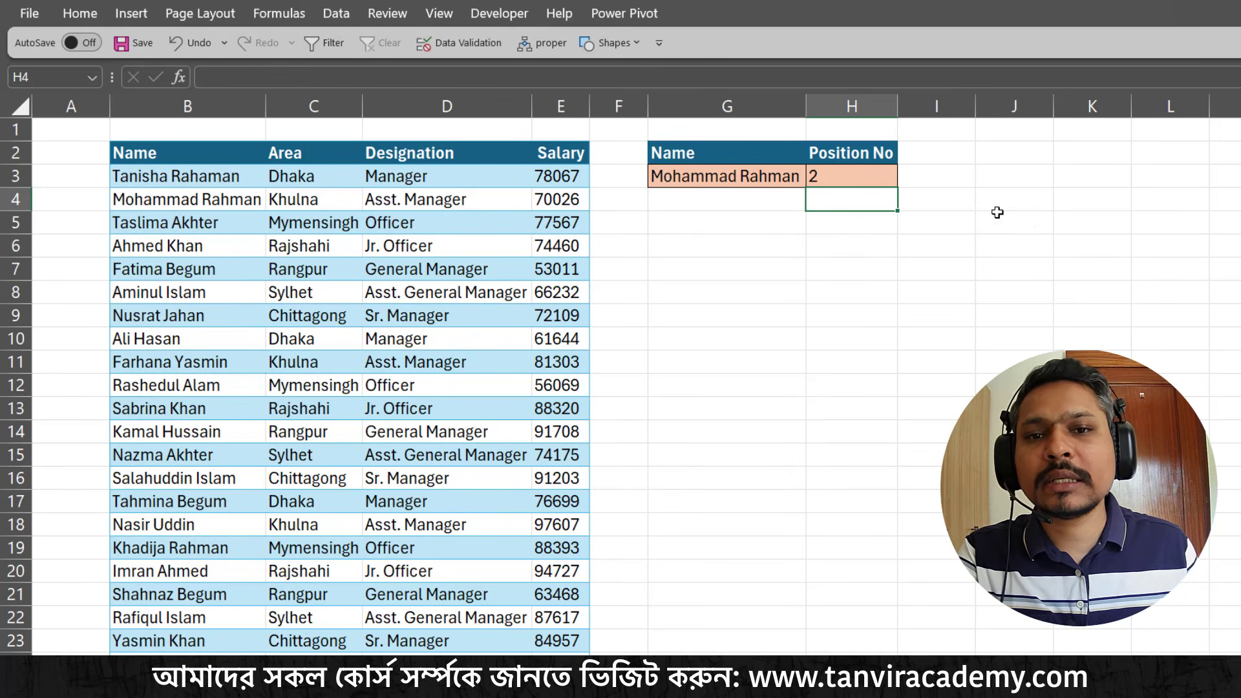
# Center the position number in H3
pyautogui.click(788, 184)
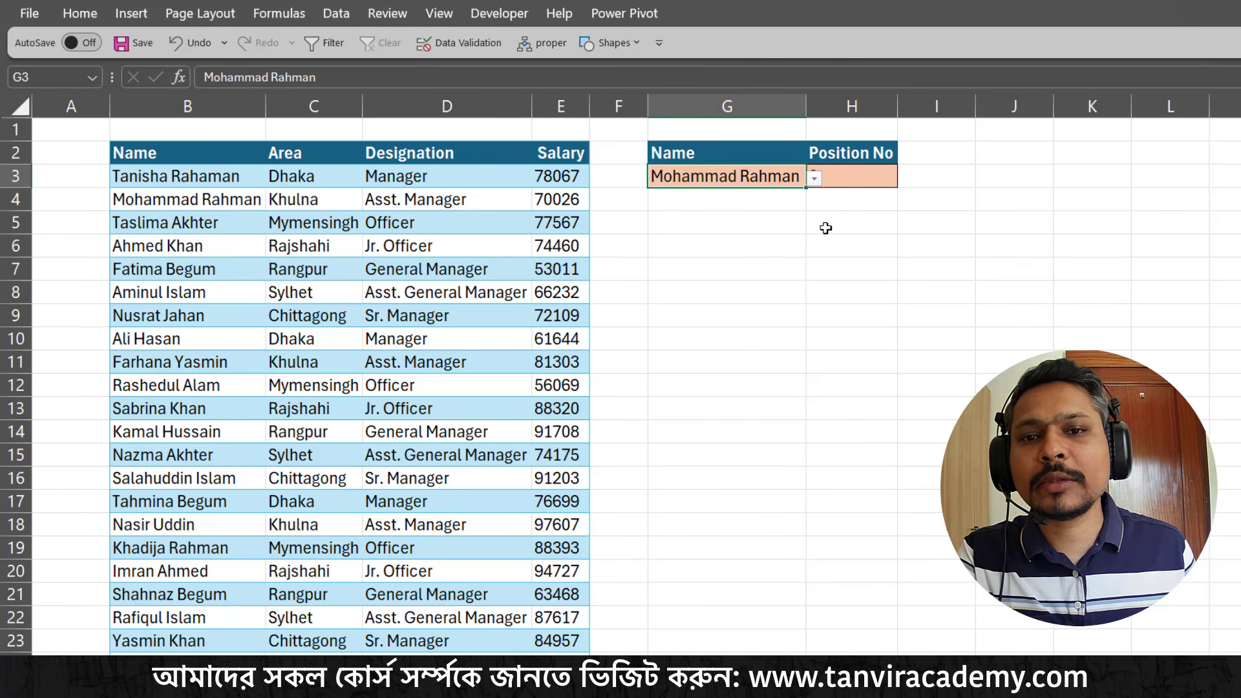
pyautogui.click(836, 175)
pyautogui.click(81, 14)
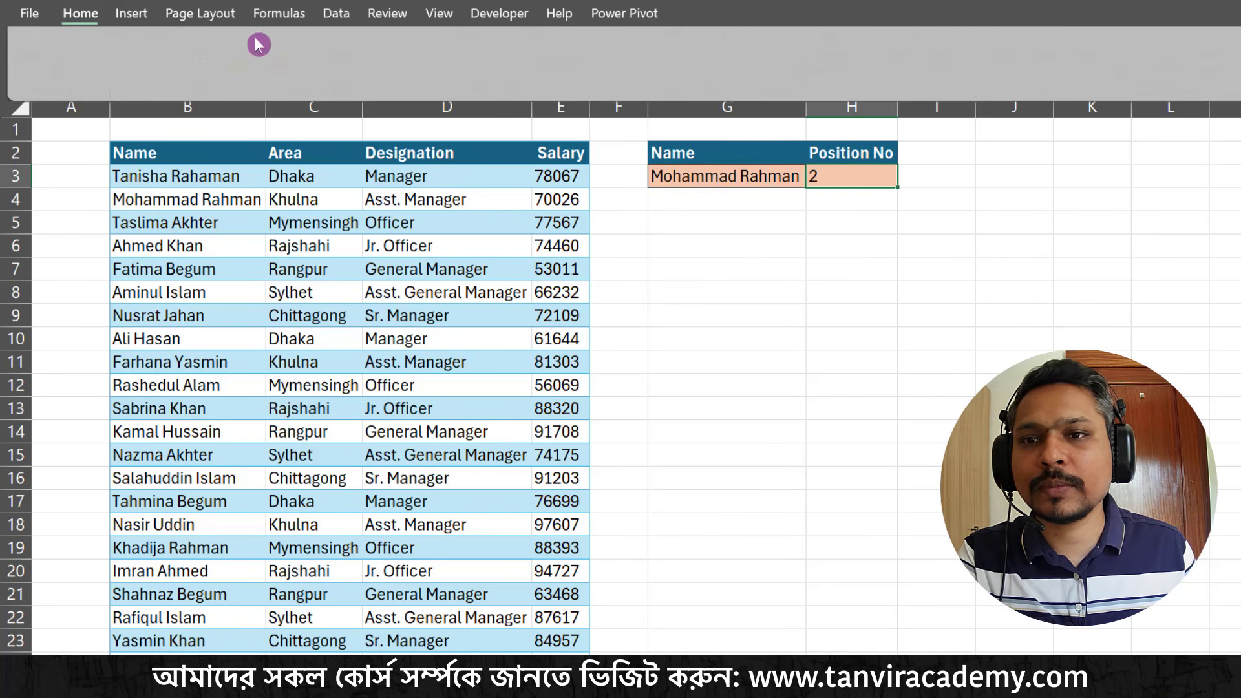
pyautogui.click(420, 78)
# Test the MATCH formula by choosing different employees from the list in G3, including the fourth and sixth names in the table
pyautogui.click(794, 180)
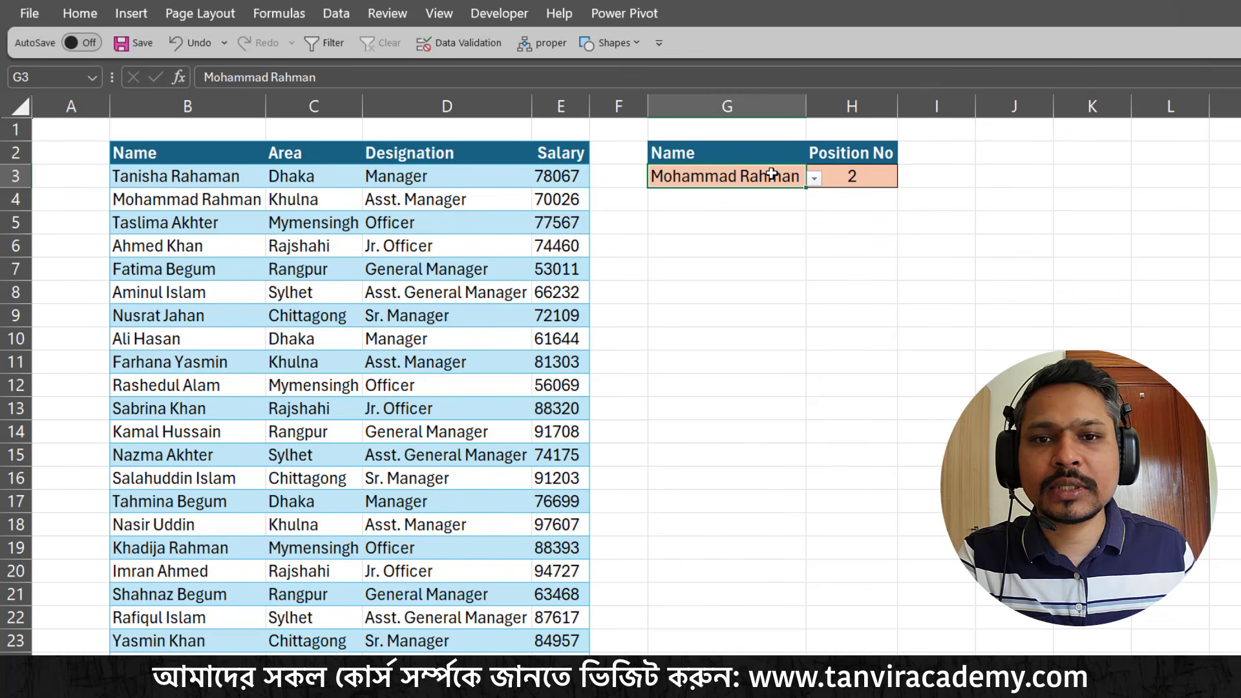
pyautogui.click(815, 179)
pyautogui.click(704, 246)
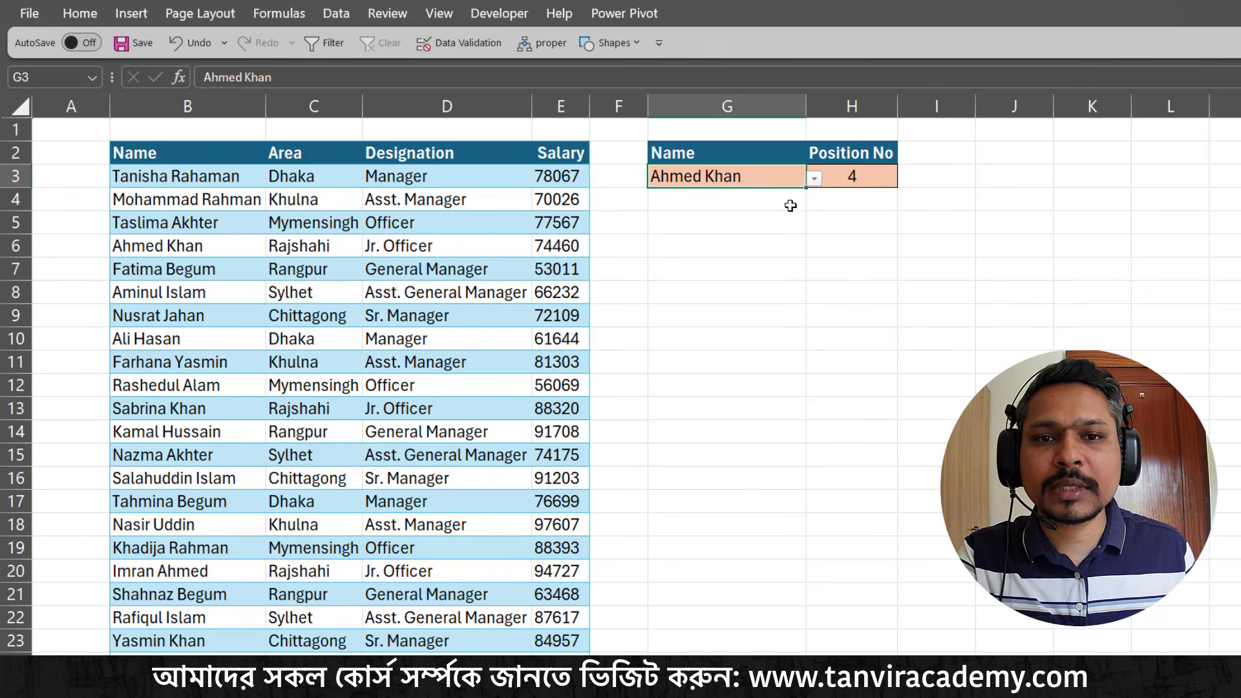
pyautogui.click(813, 181)
pyautogui.click(708, 277)
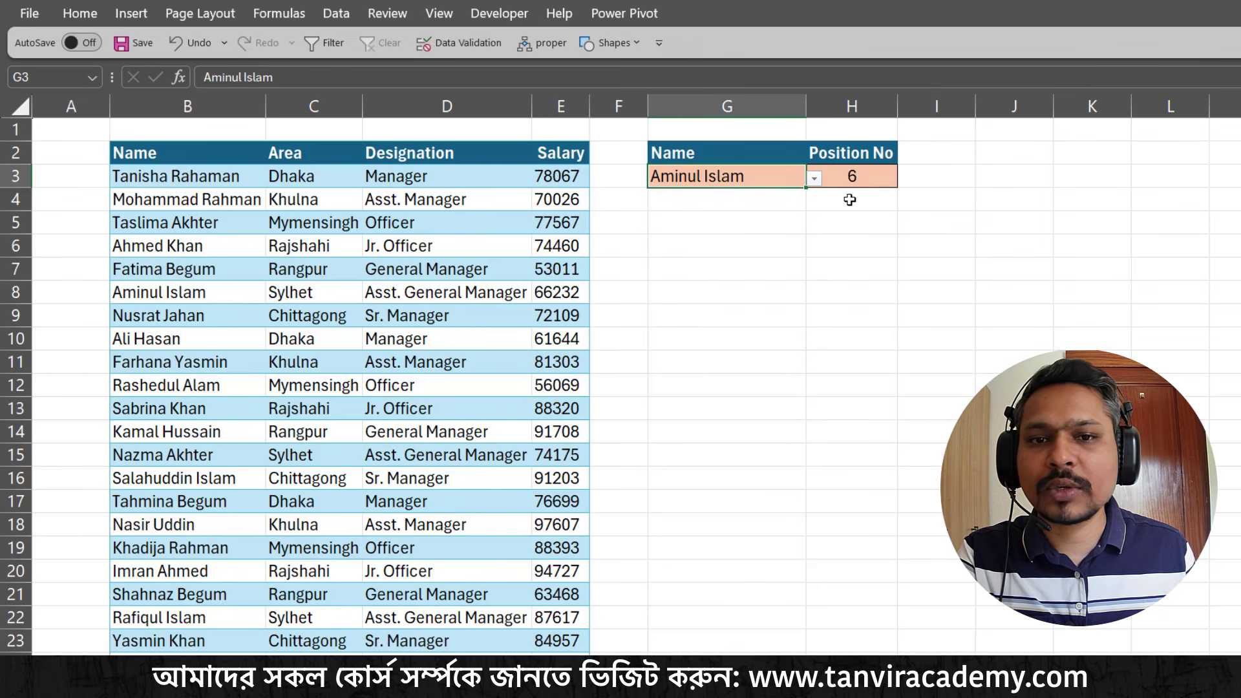
pyautogui.click(816, 182)
pyautogui.click(705, 196)
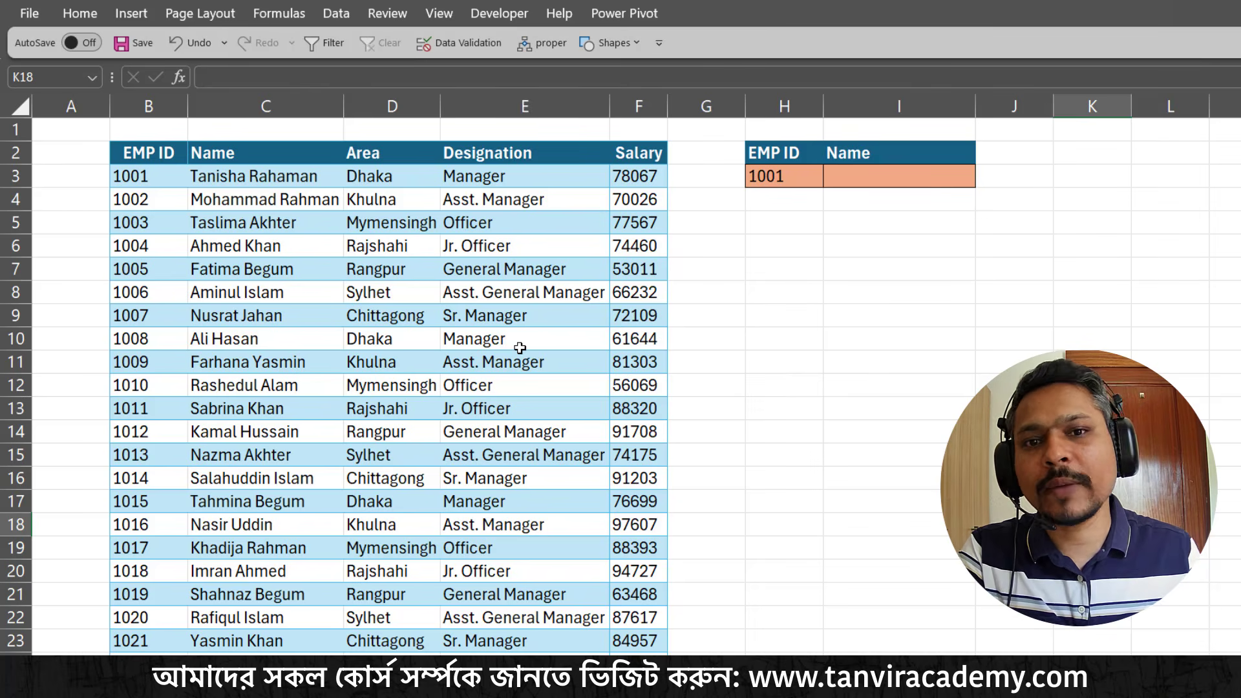
# Narrow column G between the employee table and the lookup cells
pyautogui.moveTo(745, 106); pyautogui.dragTo(698, 108)
pyautogui.click(744, 223)
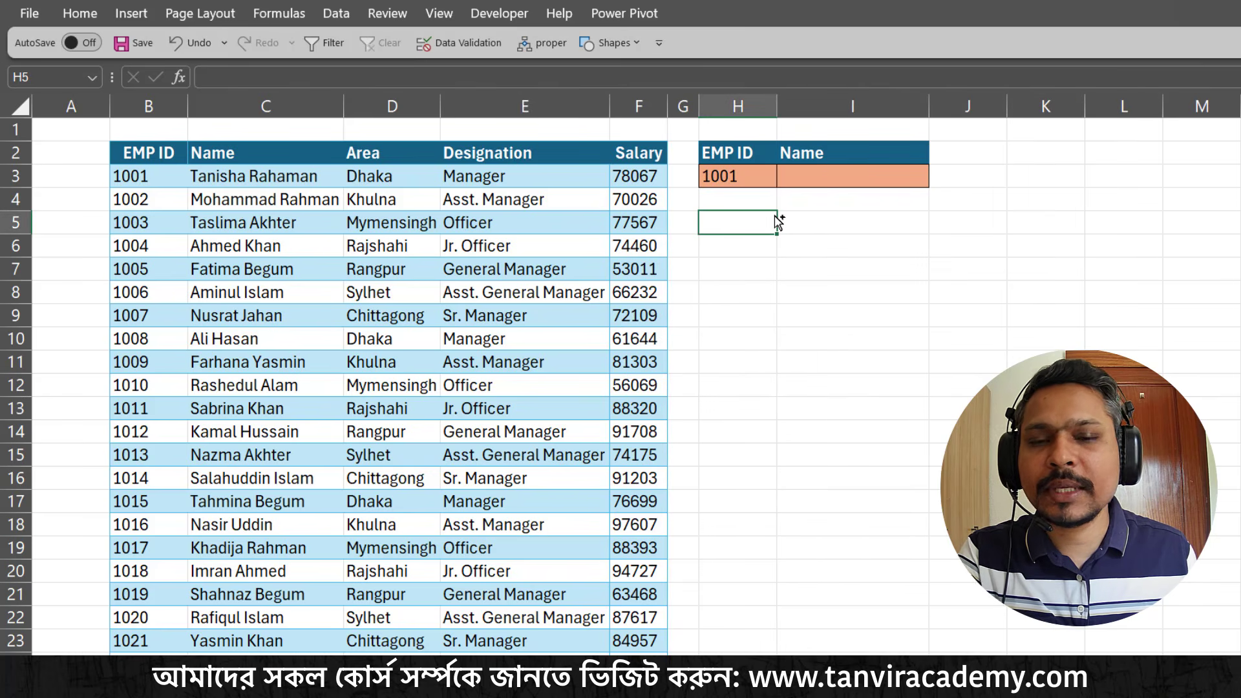
# Relate the employee ID in H3 and the blank Name cell to the table's EMP ID and Name columns
pyautogui.hotkey('ctrl', '2')
pyautogui.moveTo(692, 165)
pyautogui.mouseDown()
pyautogui.moveTo(763, 191)
pyautogui.moveTo(855, 258)
pyautogui.mouseUp()
pyautogui.moveTo(116, 155); pyautogui.dragTo(168, 344)
pyautogui.moveTo(304, 188)
pyautogui.mouseDown()
pyautogui.moveTo(359, 311)
pyautogui.moveTo(385, 337)
pyautogui.mouseUp()
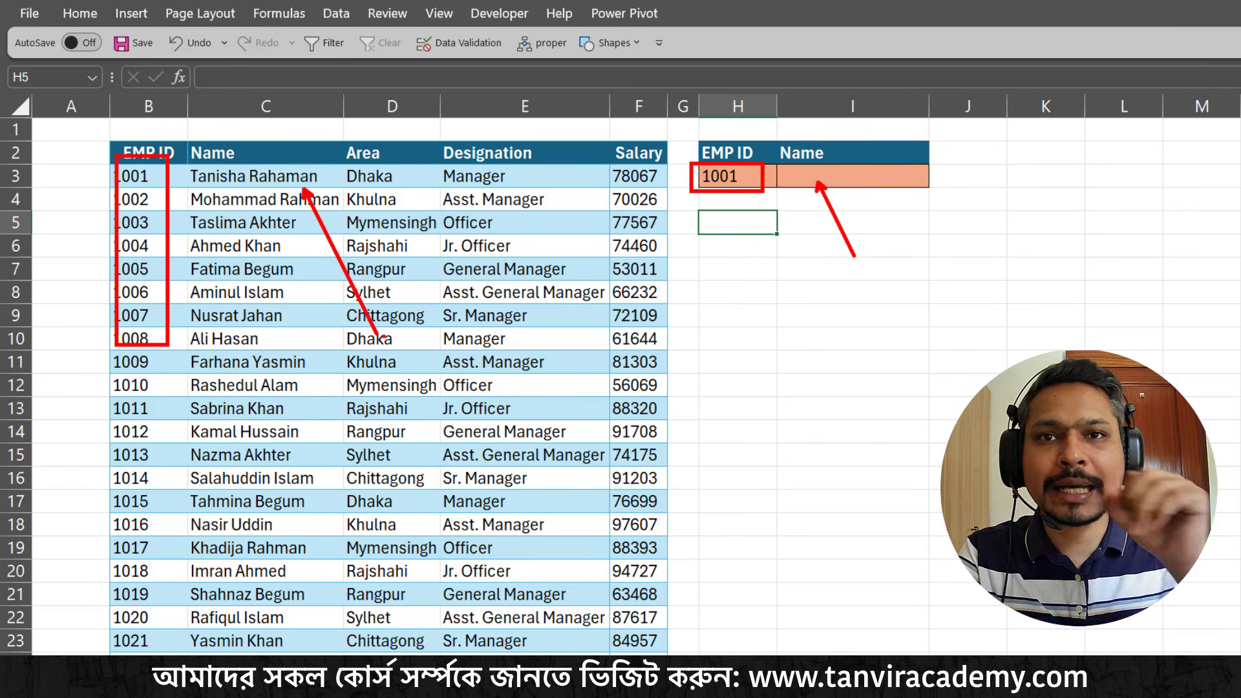
pyautogui.press('Escape')
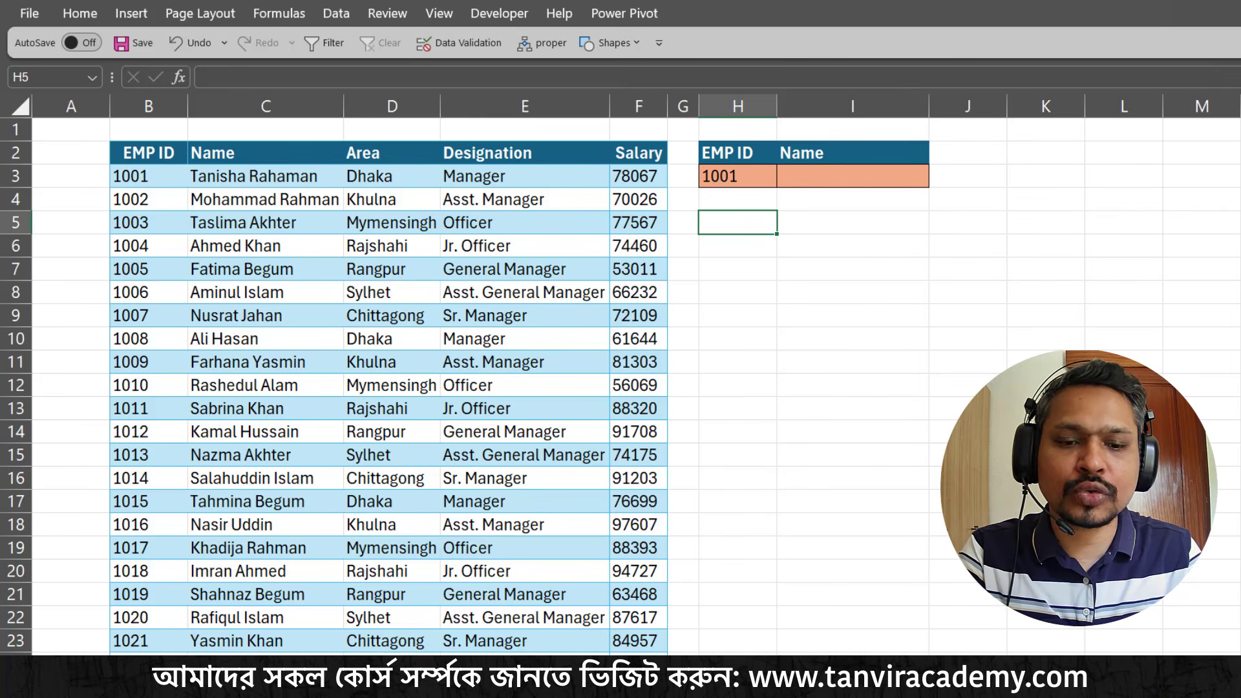
# Start an INDEX formula in I3 with the Name column C3:C50 as the array
pyautogui.click(843, 173)
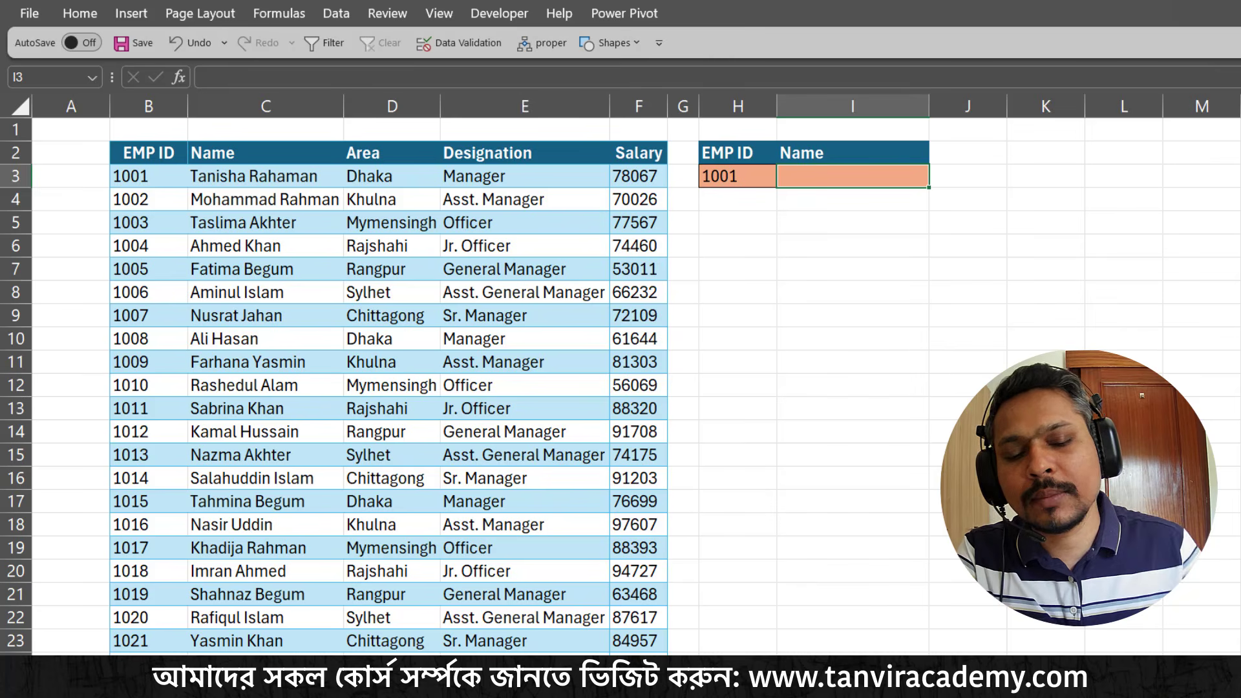
pyautogui.write('=')
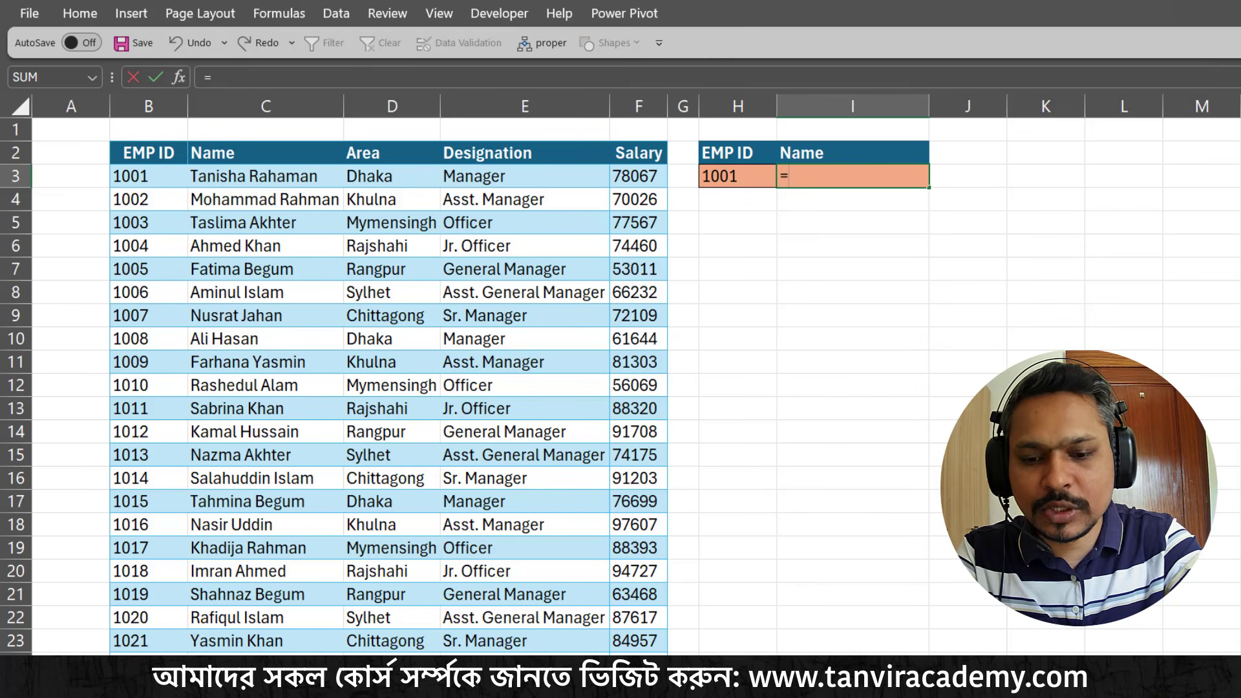
pyautogui.write('ind')
pyautogui.press('Tab')
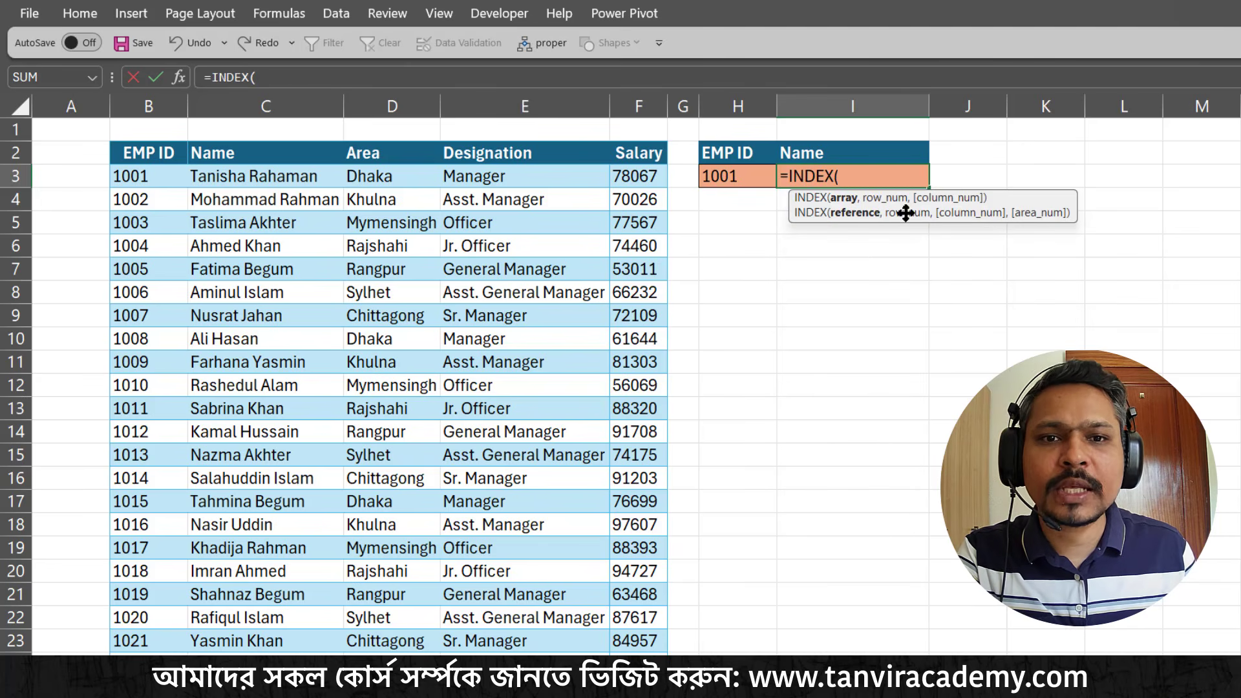
pyautogui.moveTo(906, 213); pyautogui.dragTo(906, 237)
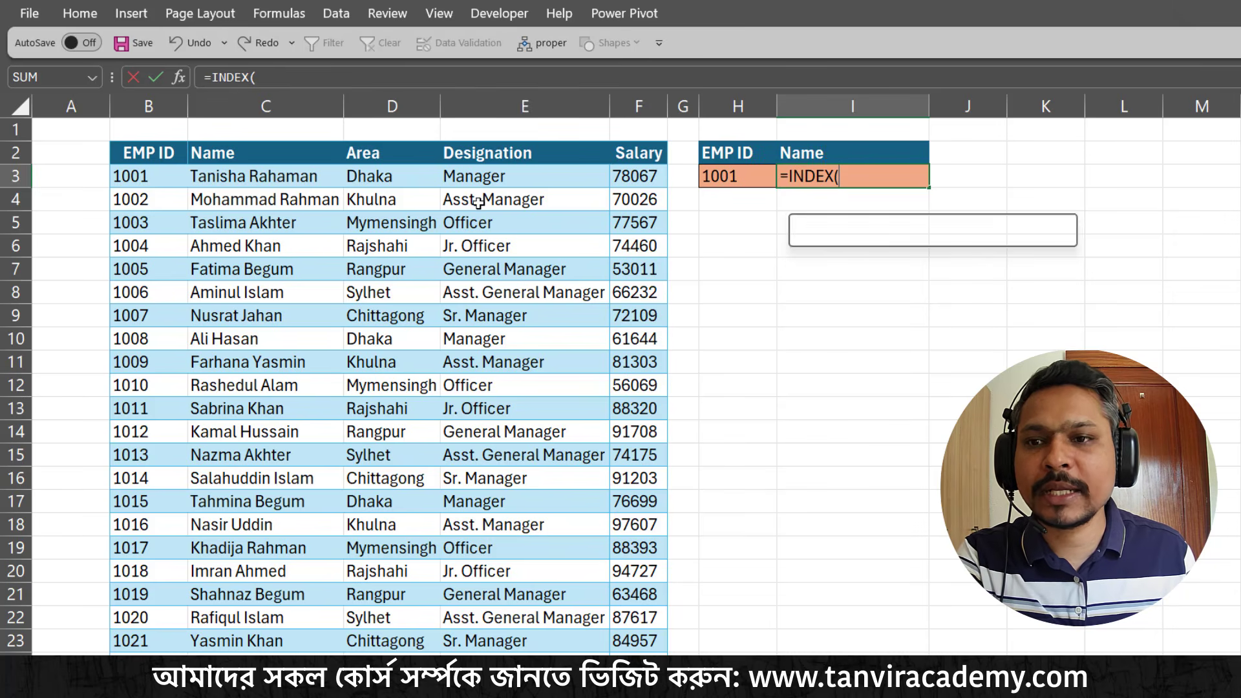
pyautogui.click(315, 172)
pyautogui.hotkey('ctrl', 'shift', 'Down')
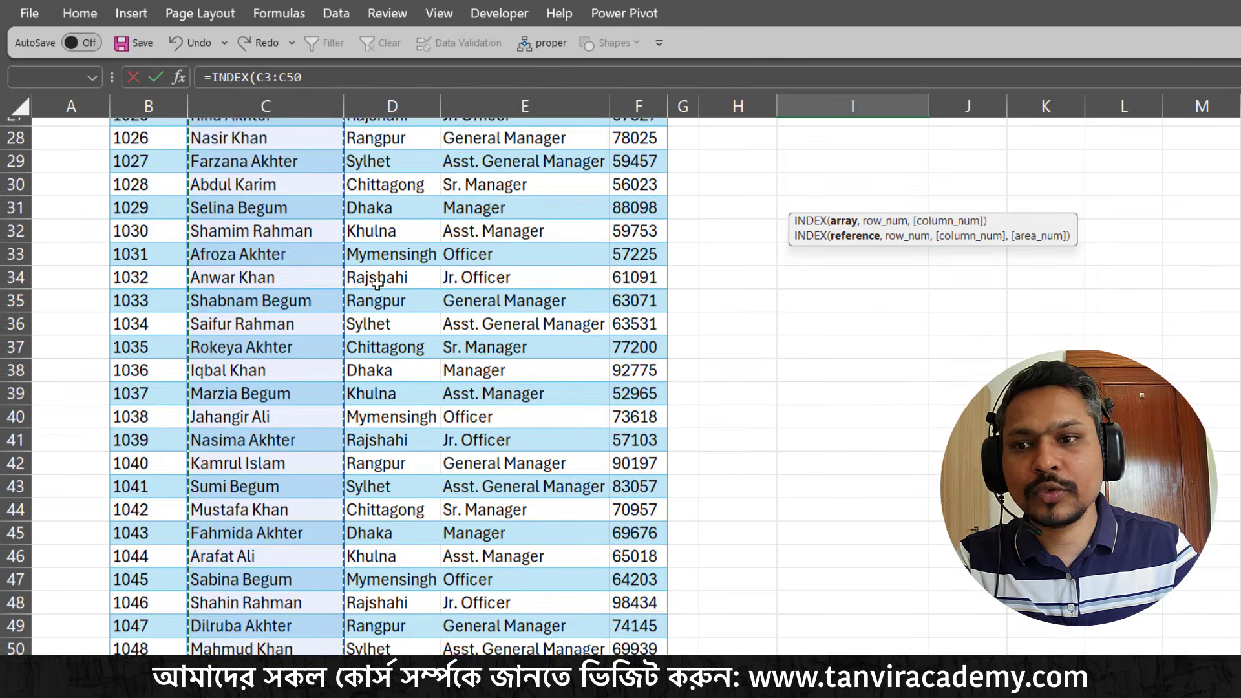
pyautogui.scroll(8, 377, 284)
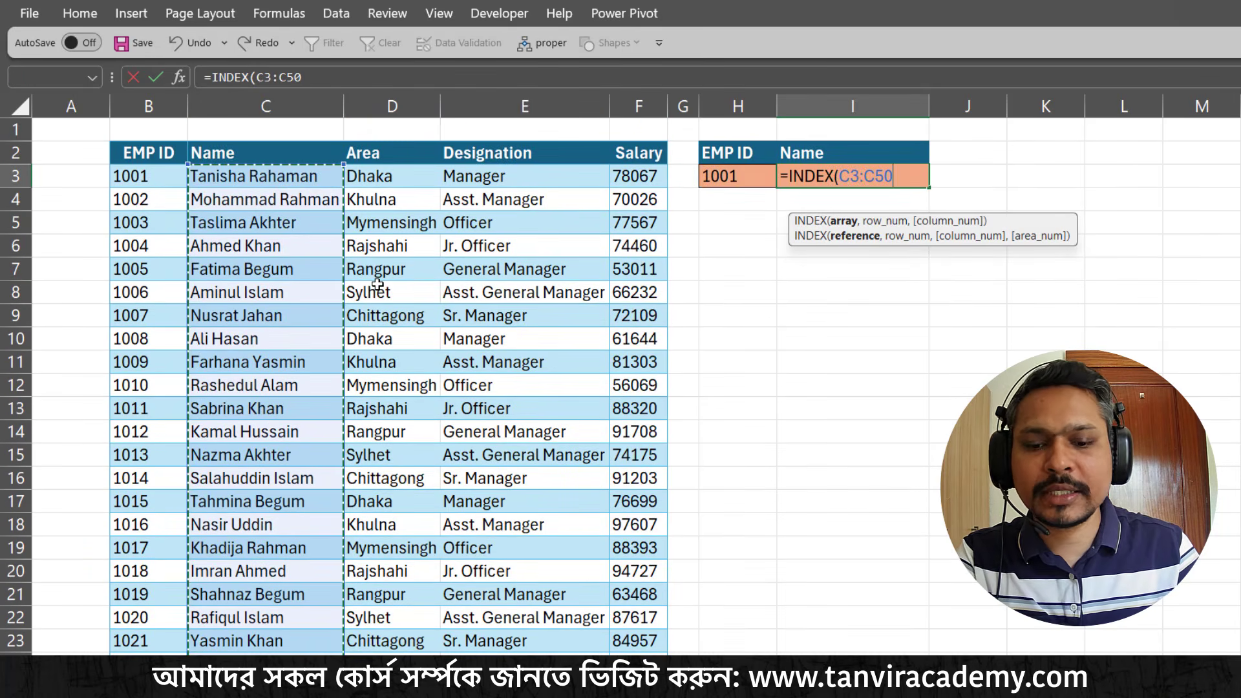
pyautogui.write(',')
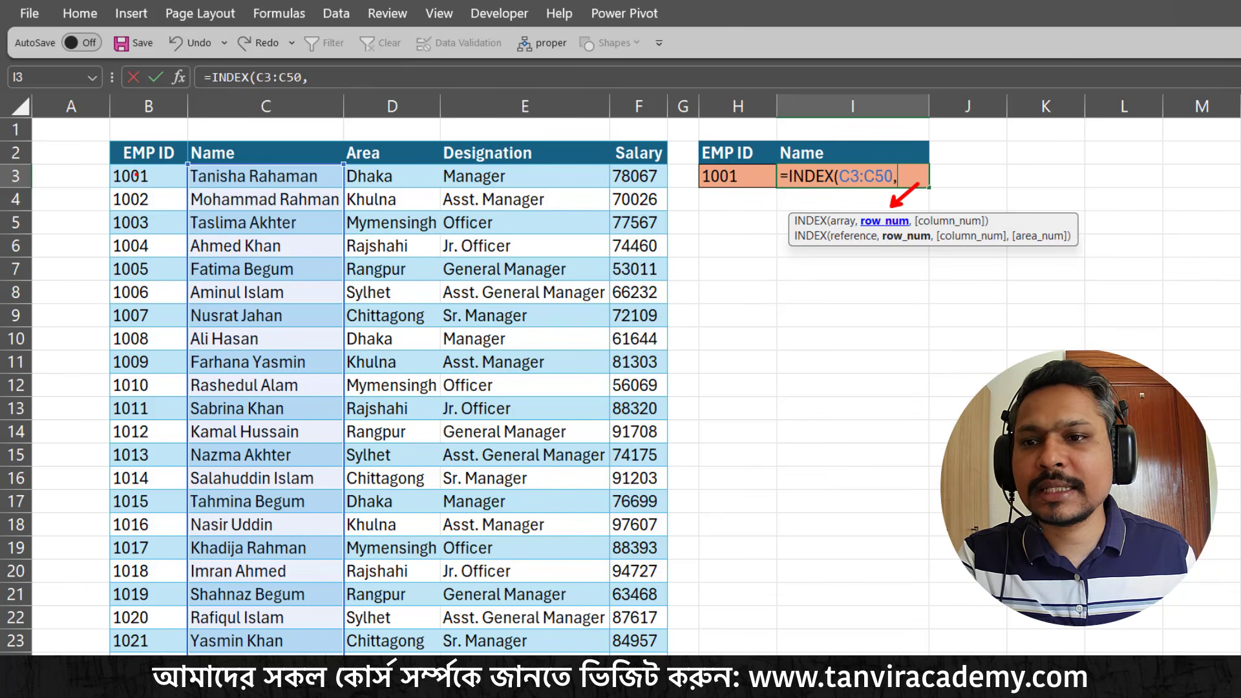
# Examine how the row number of the INDEX array relates to the employee ID in H3 and the EMP ID column
pyautogui.moveTo(177, 167)
pyautogui.mouseDown()
pyautogui.moveTo(344, 477)
pyautogui.moveTo(347, 600)
pyautogui.mouseUp()
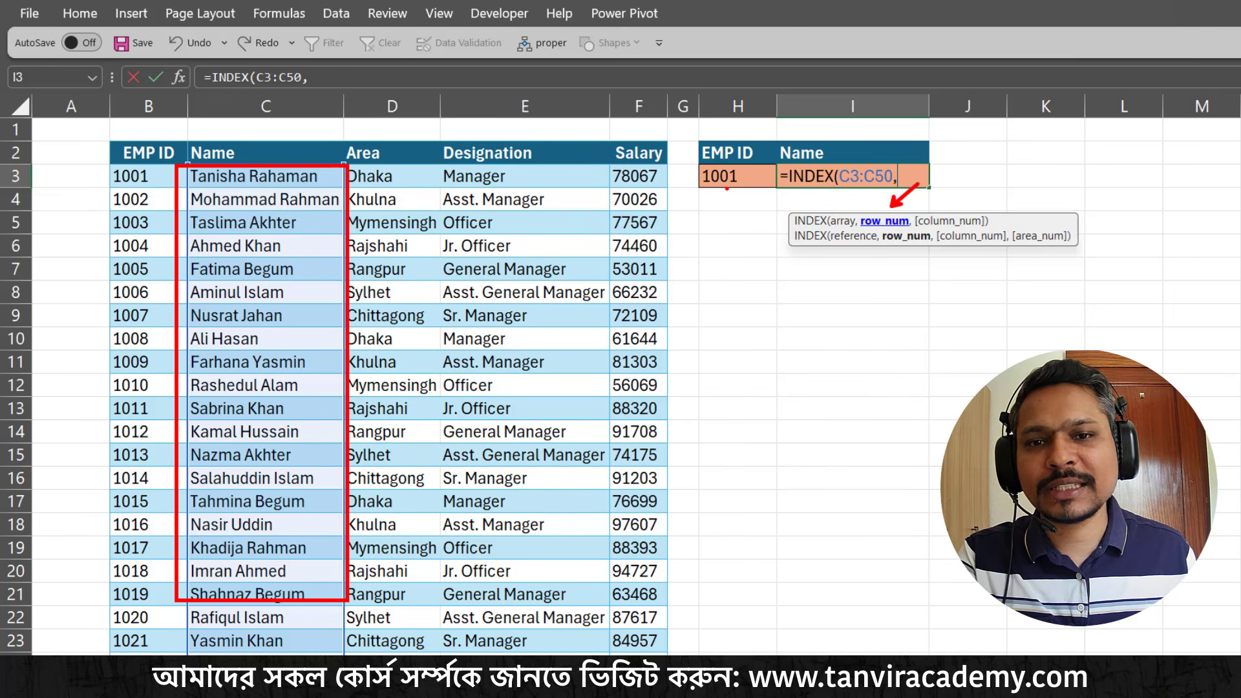
pyautogui.moveTo(728, 188); pyautogui.dragTo(784, 320)
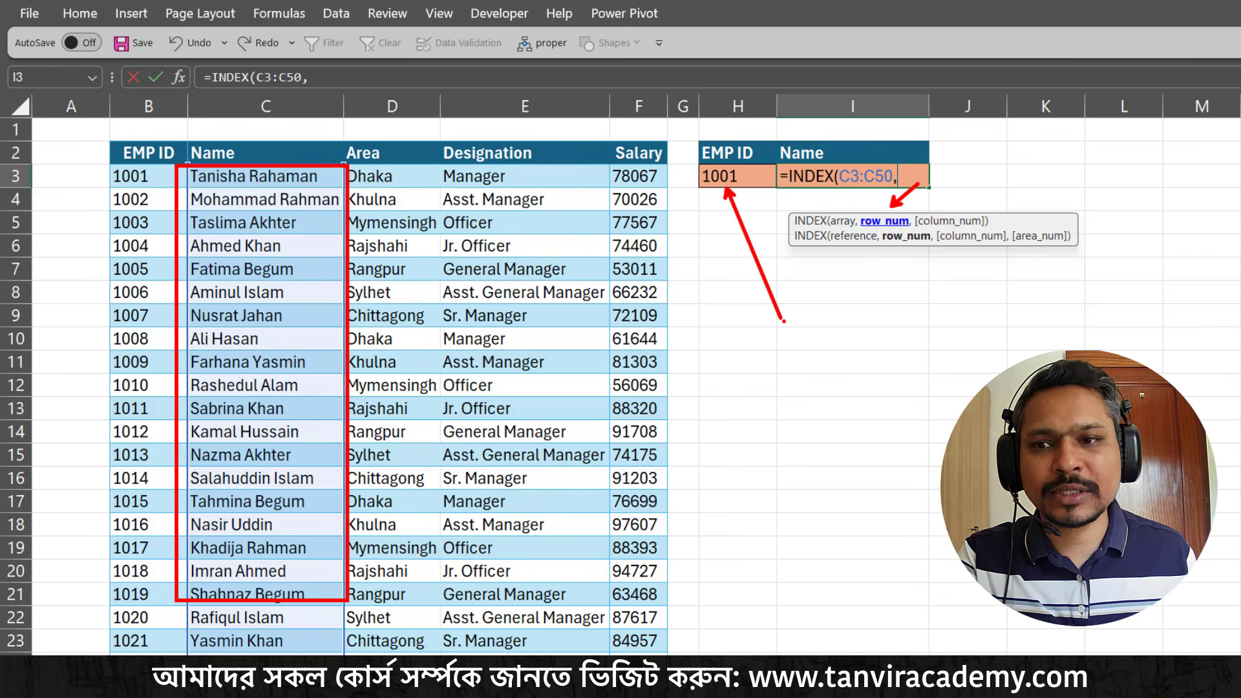
pyautogui.moveTo(698, 167)
pyautogui.mouseDown()
pyautogui.moveTo(763, 193)
pyautogui.moveTo(751, 191)
pyautogui.mouseUp()
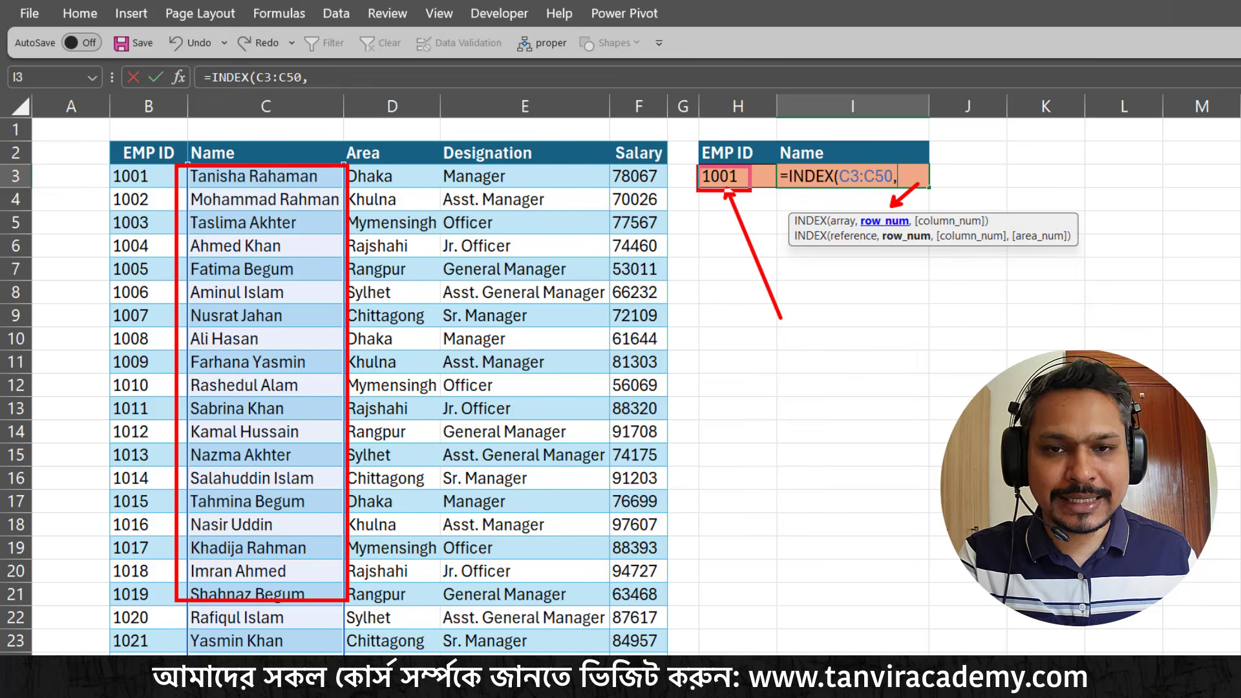
pyautogui.moveTo(730, 168); pyautogui.dragTo(786, 124)
pyautogui.moveTo(880, 157); pyautogui.dragTo(887, 138)
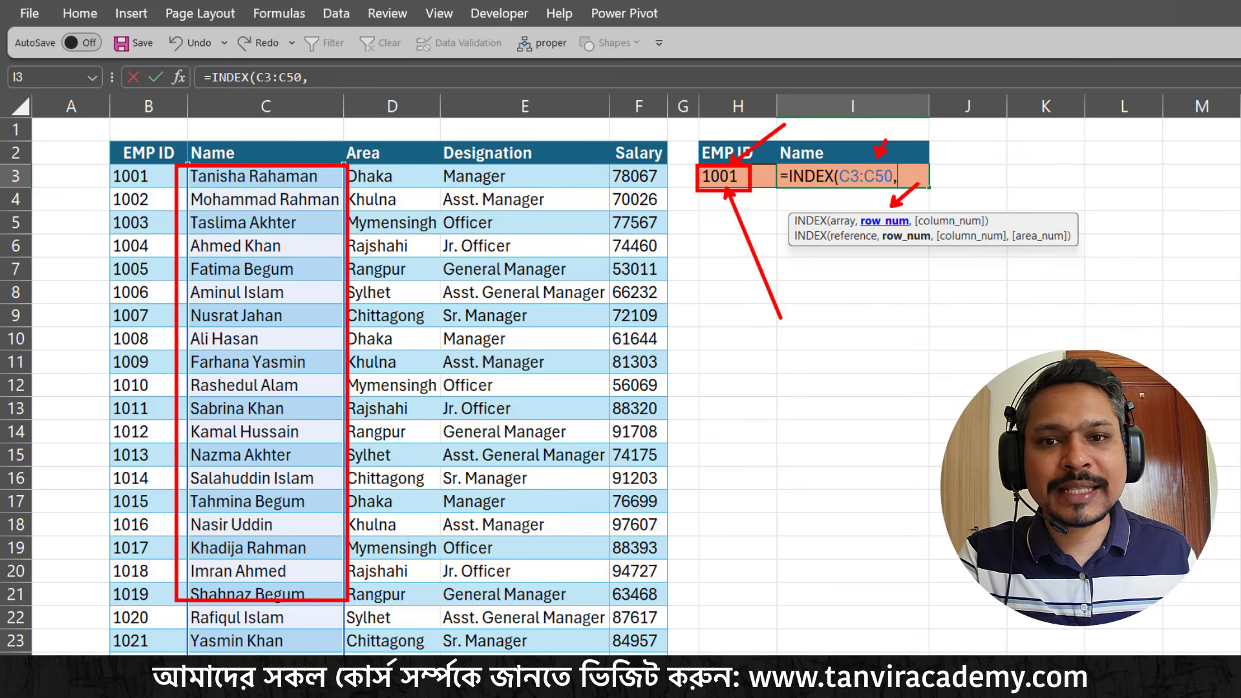
pyautogui.moveTo(96, 165)
pyautogui.mouseDown()
pyautogui.moveTo(202, 342)
pyautogui.moveTo(176, 476)
pyautogui.mouseUp()
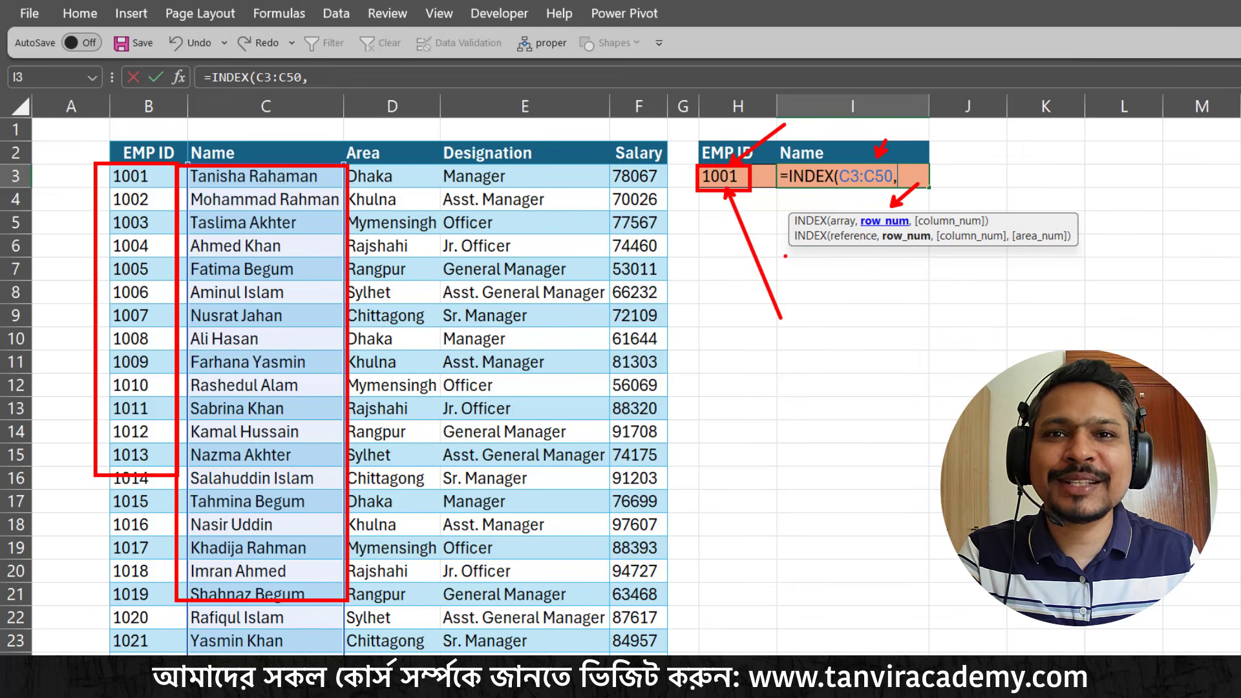
pyautogui.press('Escape')
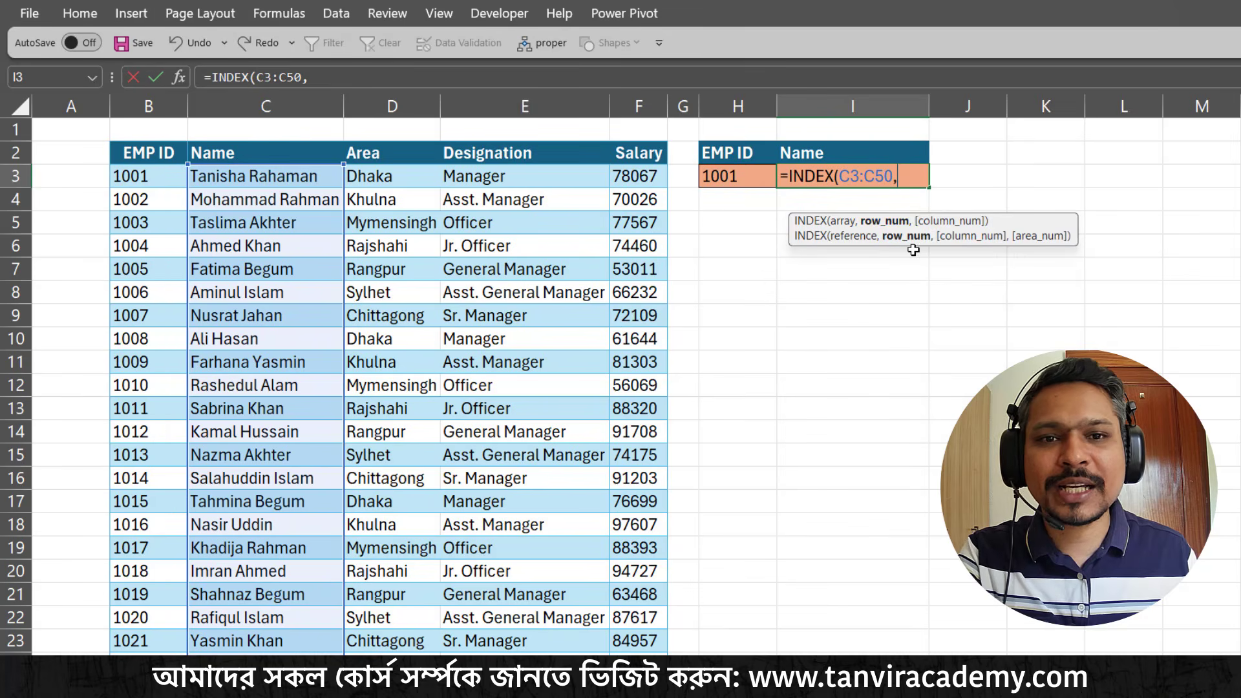
# Nest a MATCH function as the INDEX row number in I3, looking up H3 in the EMP ID range B3:B50
pyautogui.write('mat')
pyautogui.press('Tab')
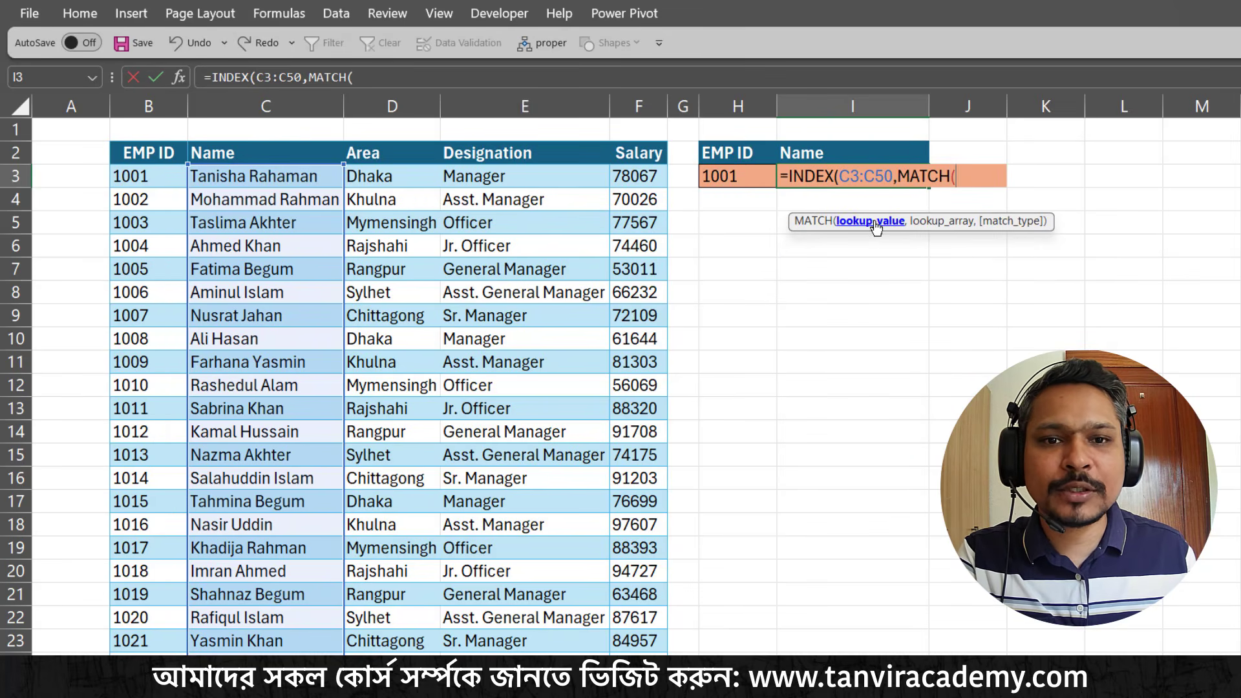
pyautogui.click(735, 176)
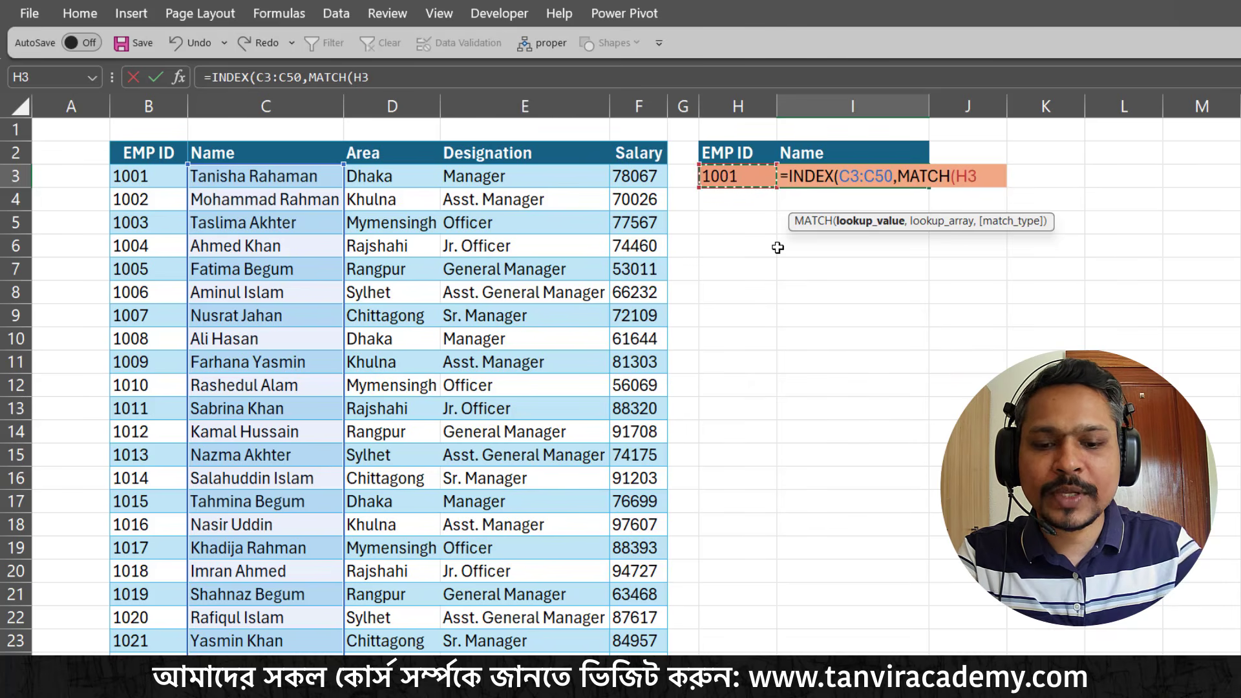
pyautogui.write(',')
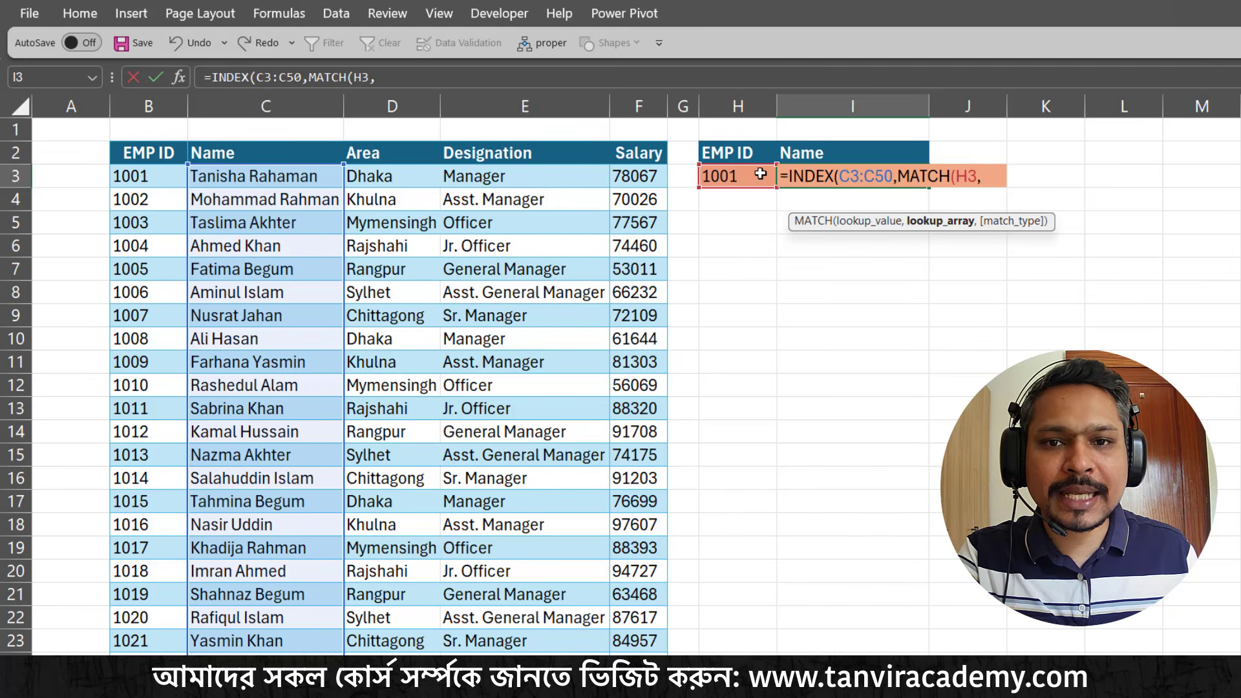
pyautogui.click(146, 176)
pyautogui.hotkey('ctrl', 'shift', 'Down')
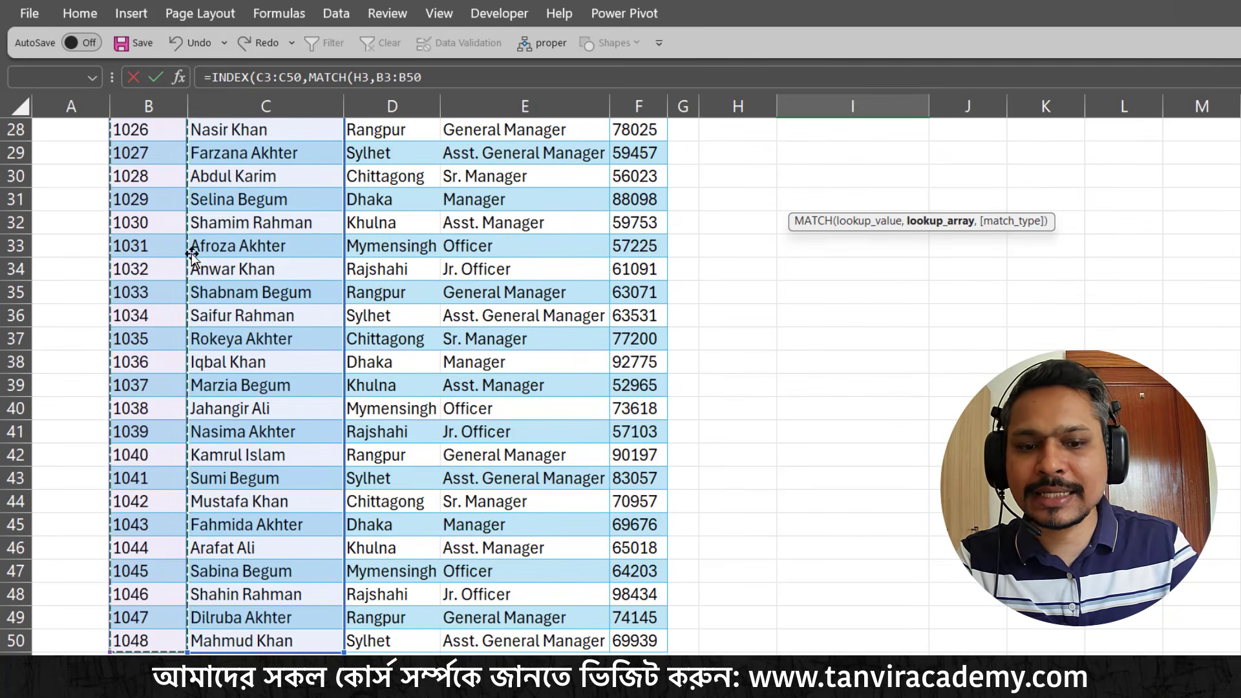
pyautogui.scroll(9, 193, 257)
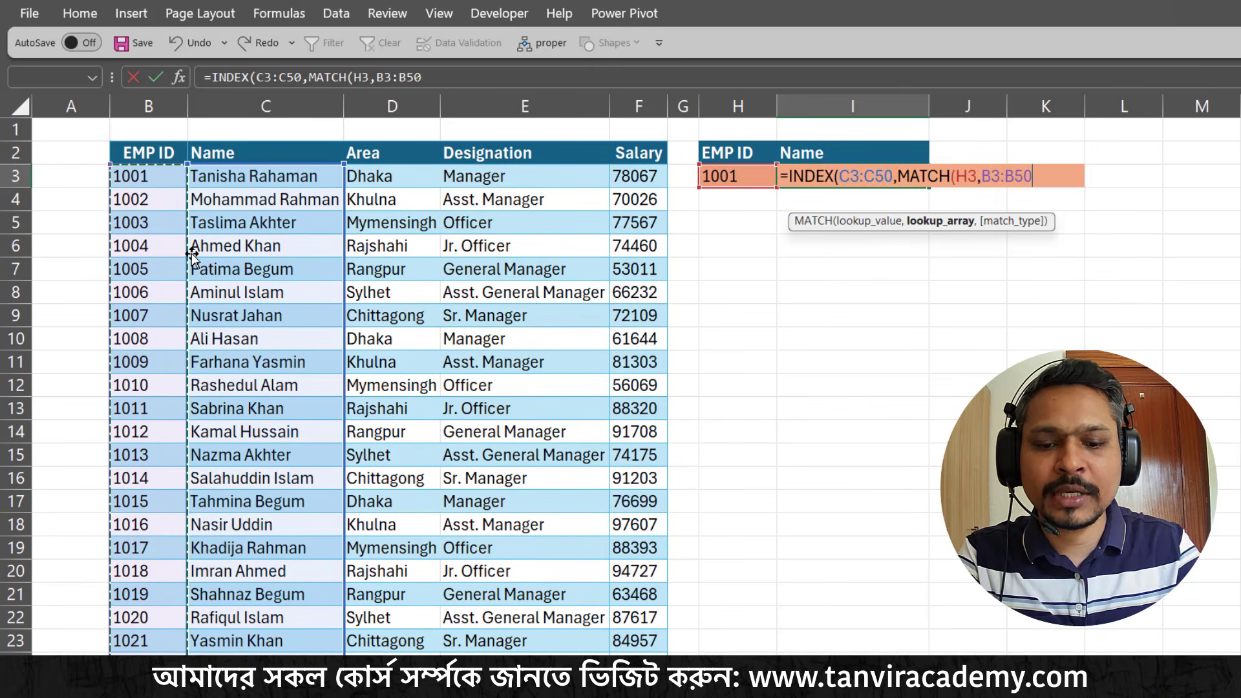
# Set the MATCH type to 0 for an exact match, close both functions and commit the formula in I3
pyautogui.write(',')
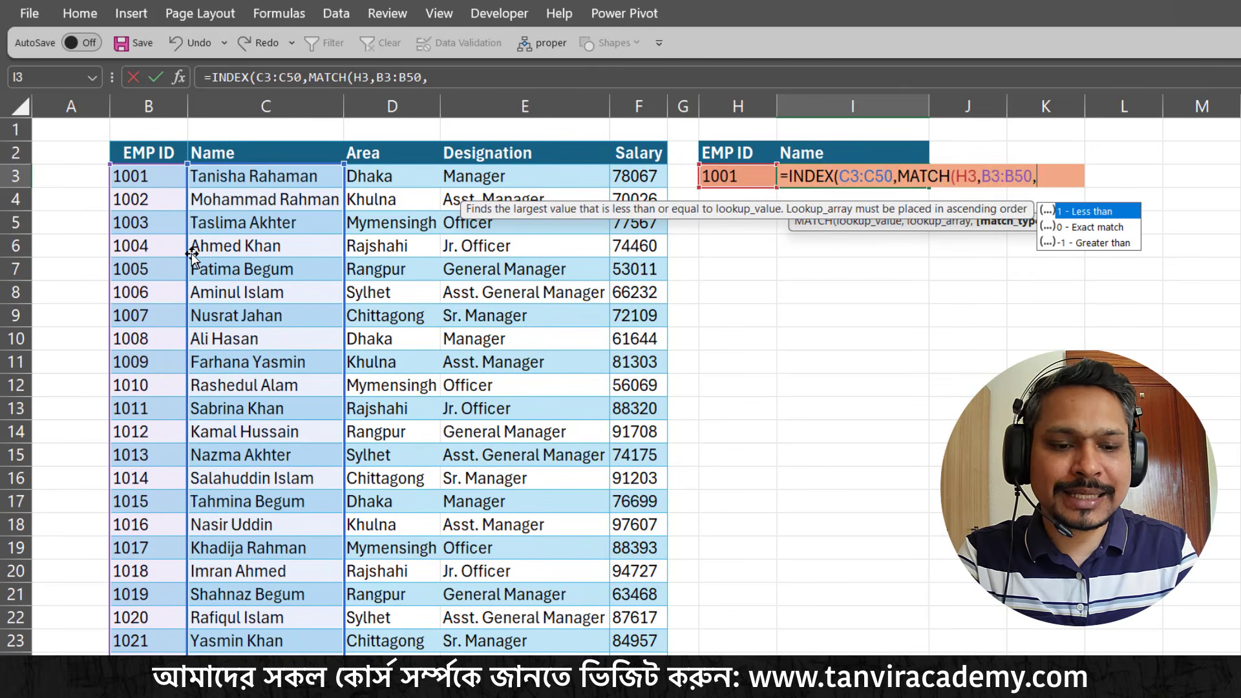
pyautogui.write('0')
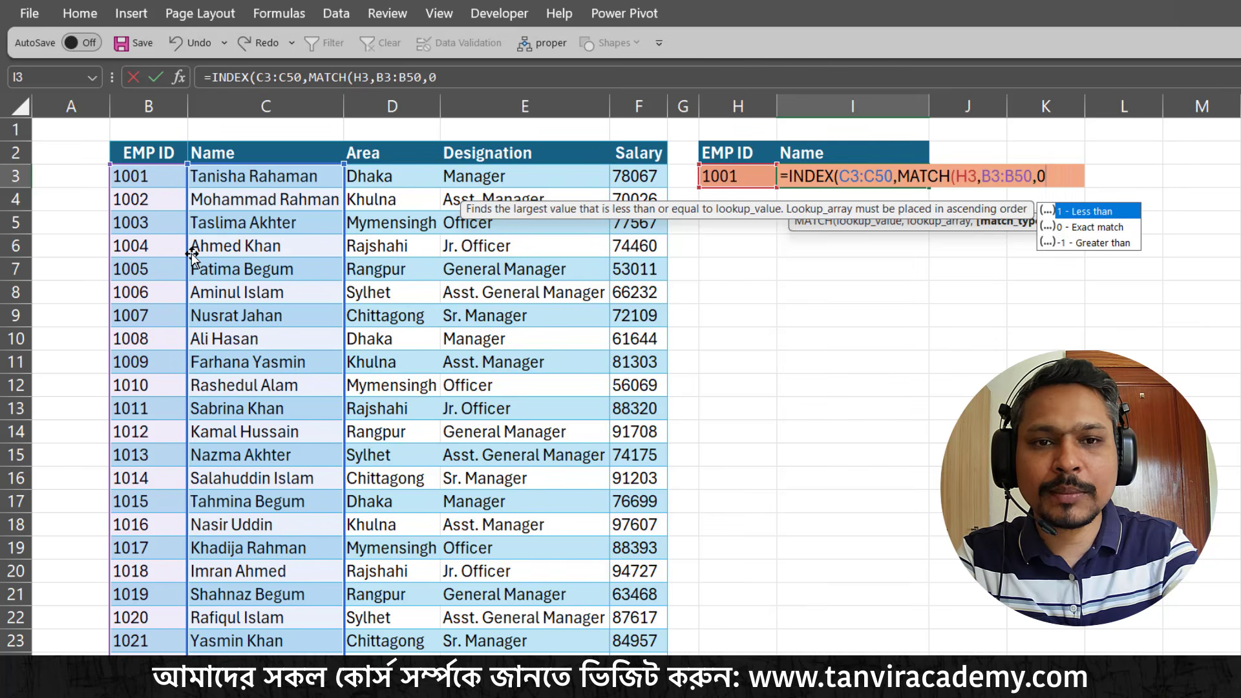
pyautogui.write('))')
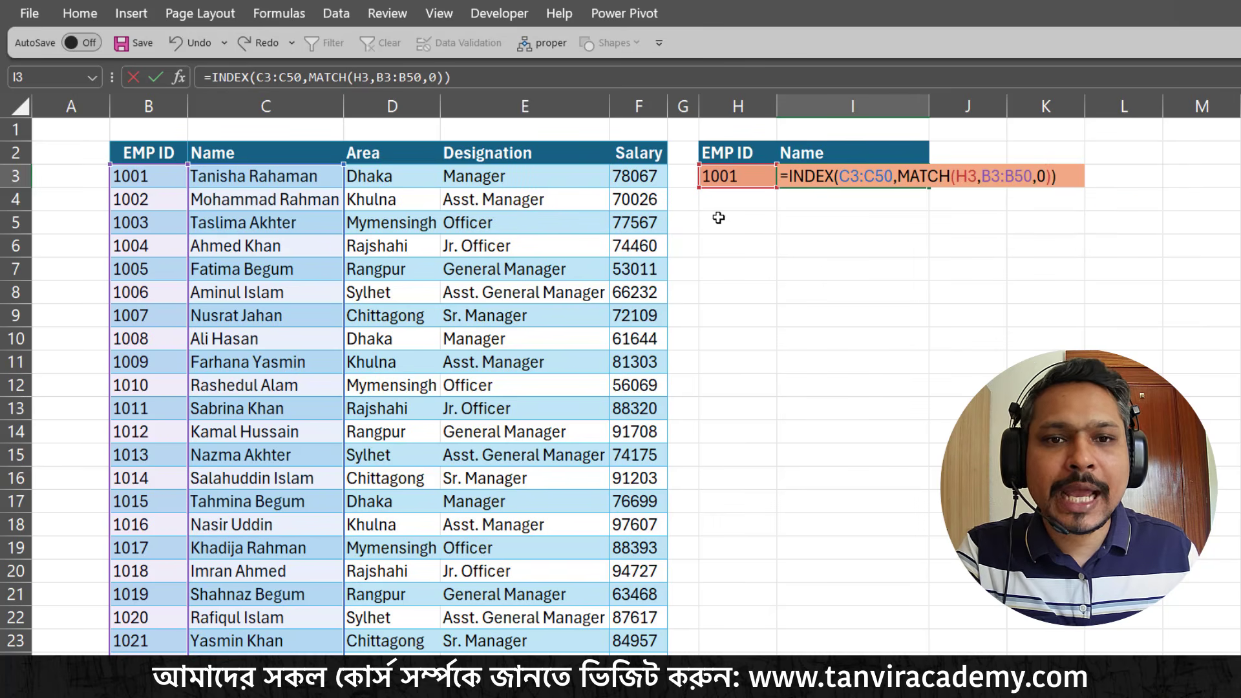
pyautogui.click(902, 172)
pyautogui.moveTo(902, 172); pyautogui.dragTo(1049, 176)
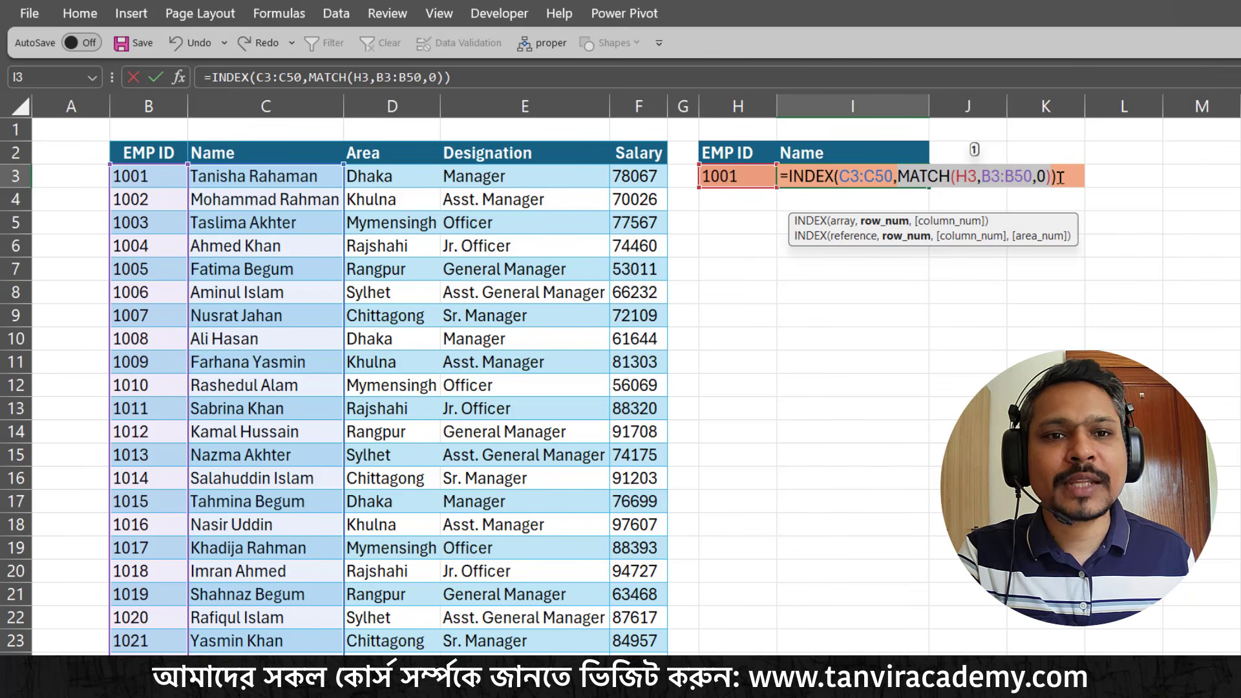
pyautogui.press('Return')
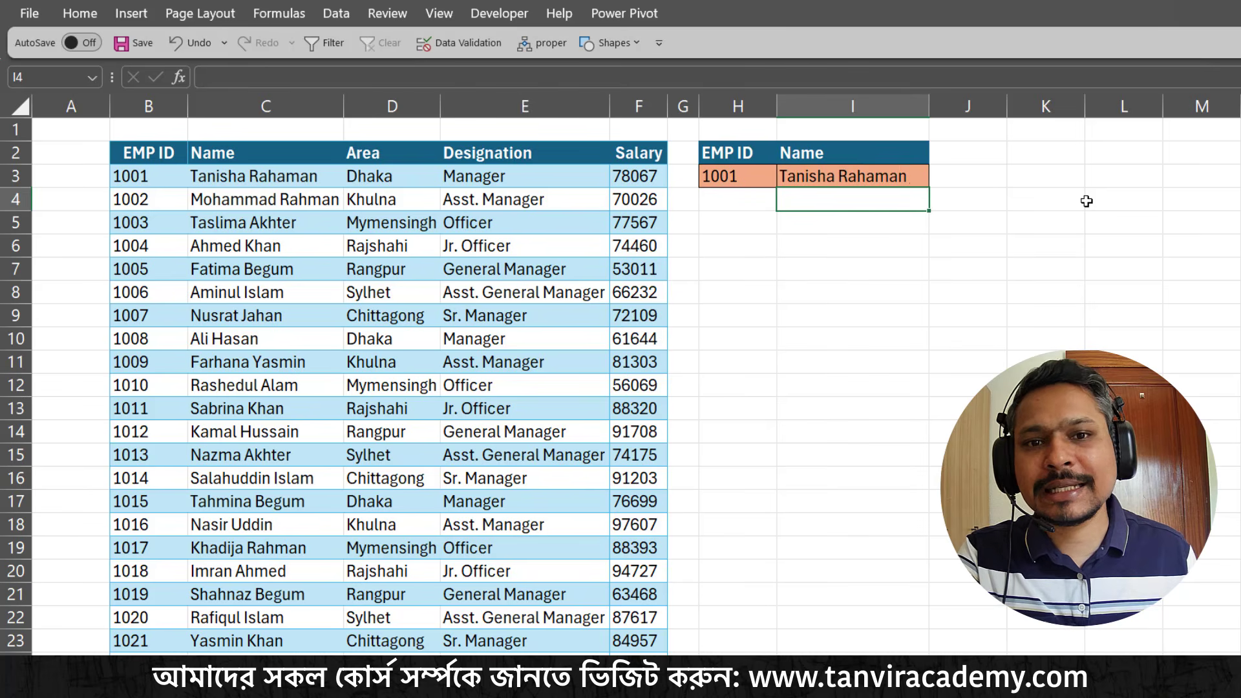
# Test the INDEX-MATCH name lookup by choosing three other employee IDs from the list in H3
pyautogui.click(904, 183)
pyautogui.click(759, 180)
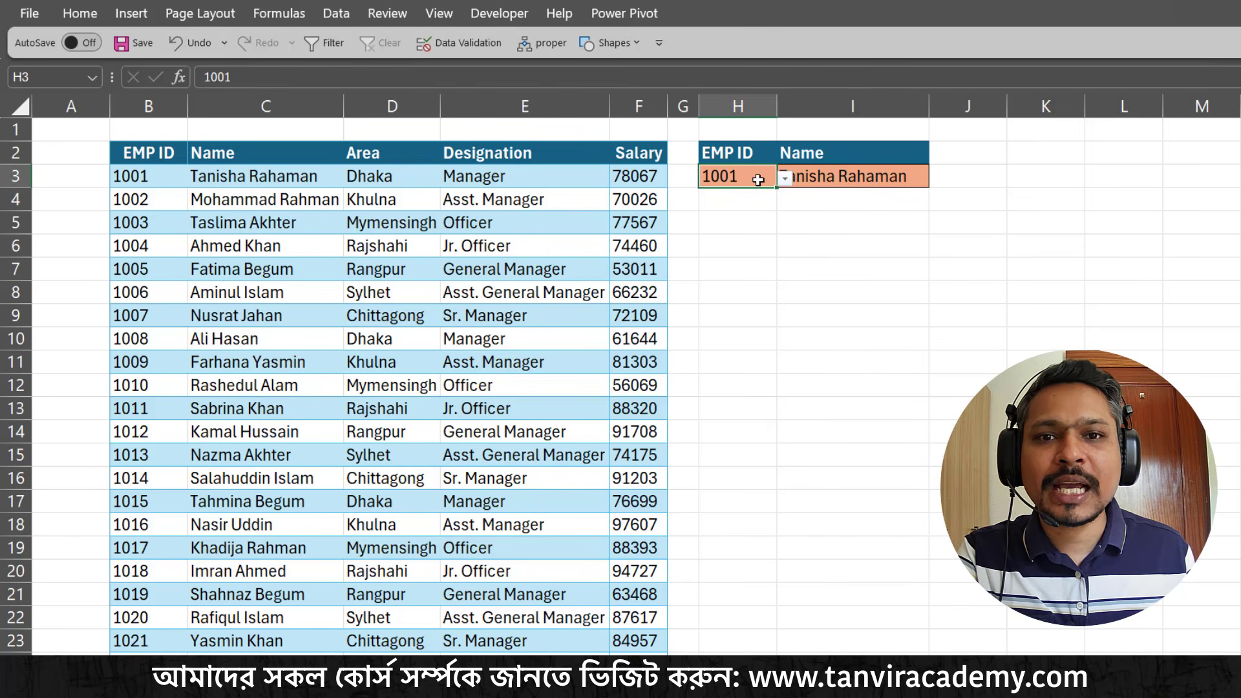
pyautogui.click(785, 183)
pyautogui.click(737, 275)
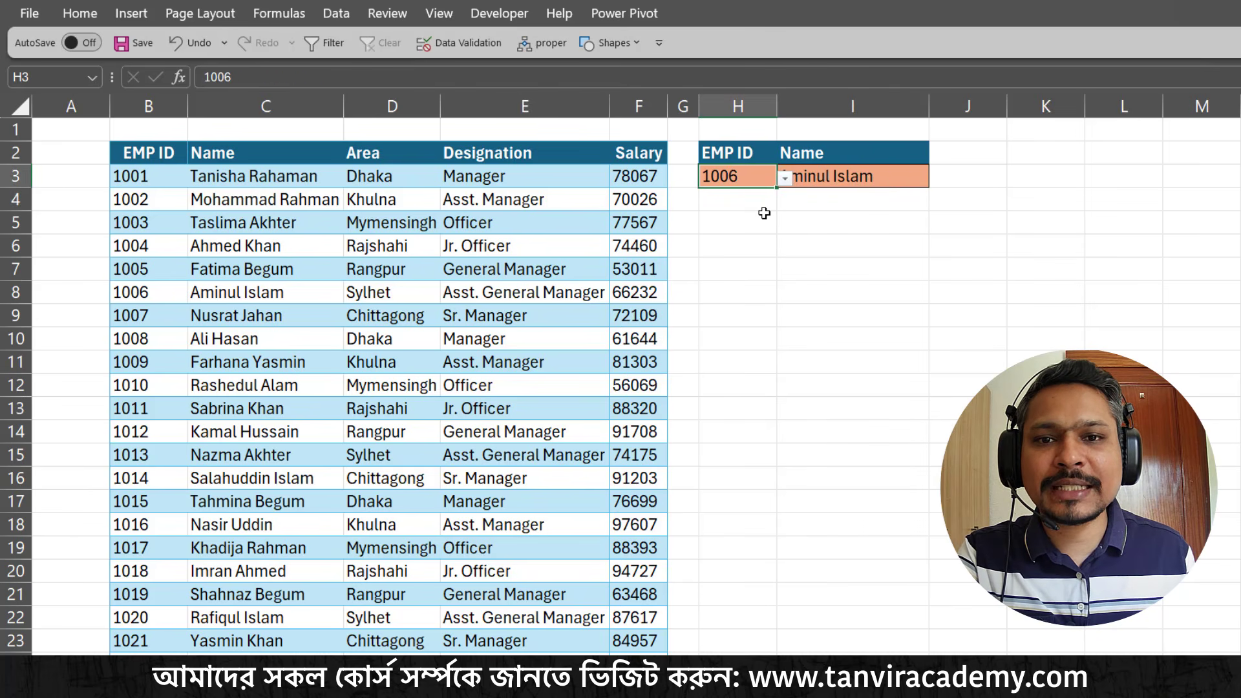
pyautogui.click(784, 180)
pyautogui.click(718, 229)
pyautogui.click(784, 180)
pyautogui.click(714, 291)
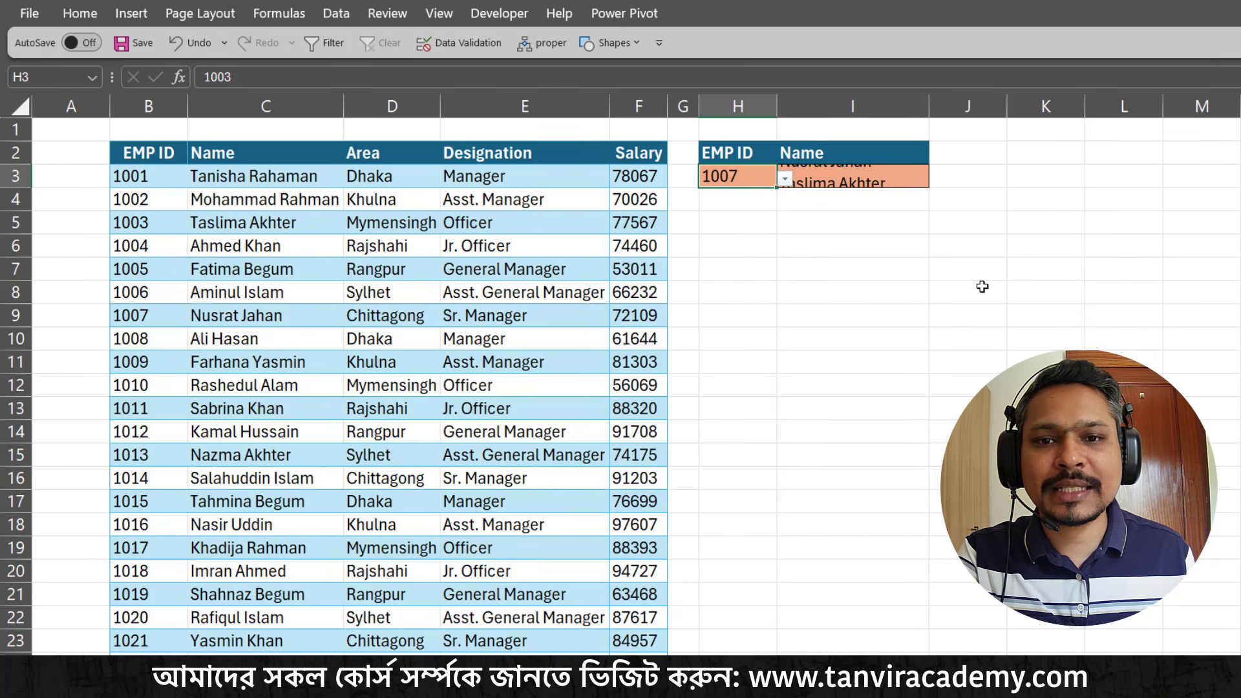
pyautogui.click(962, 280)
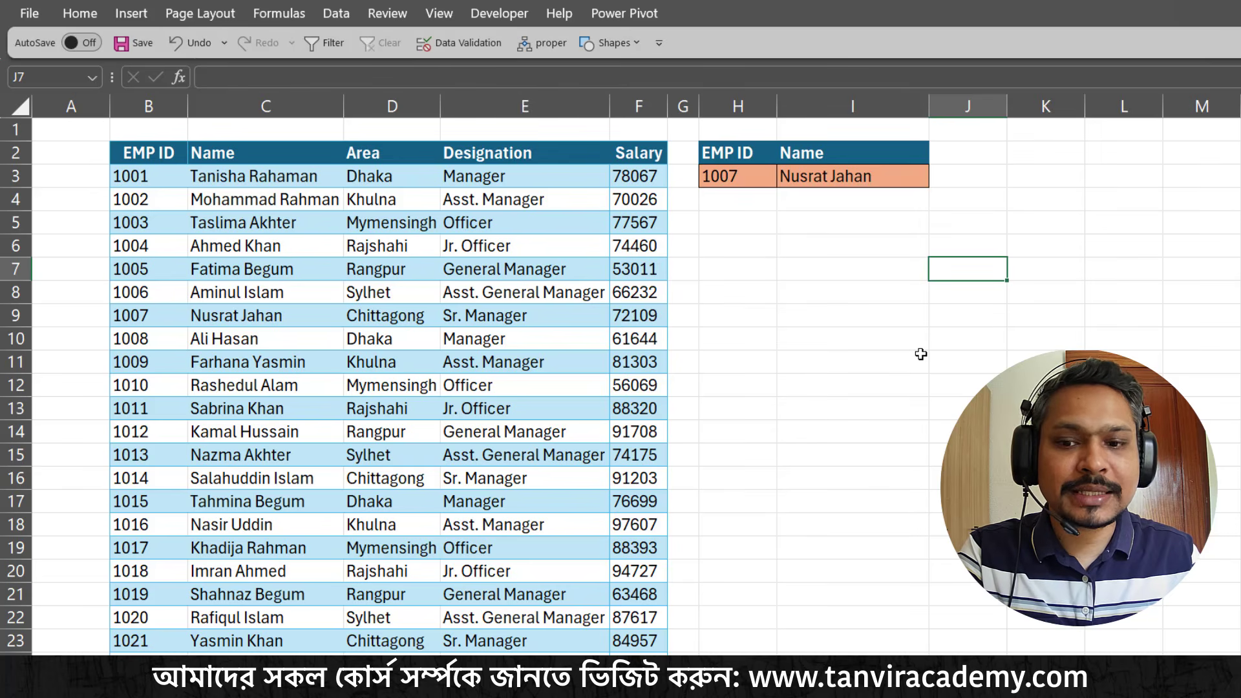
pyautogui.click(740, 251)
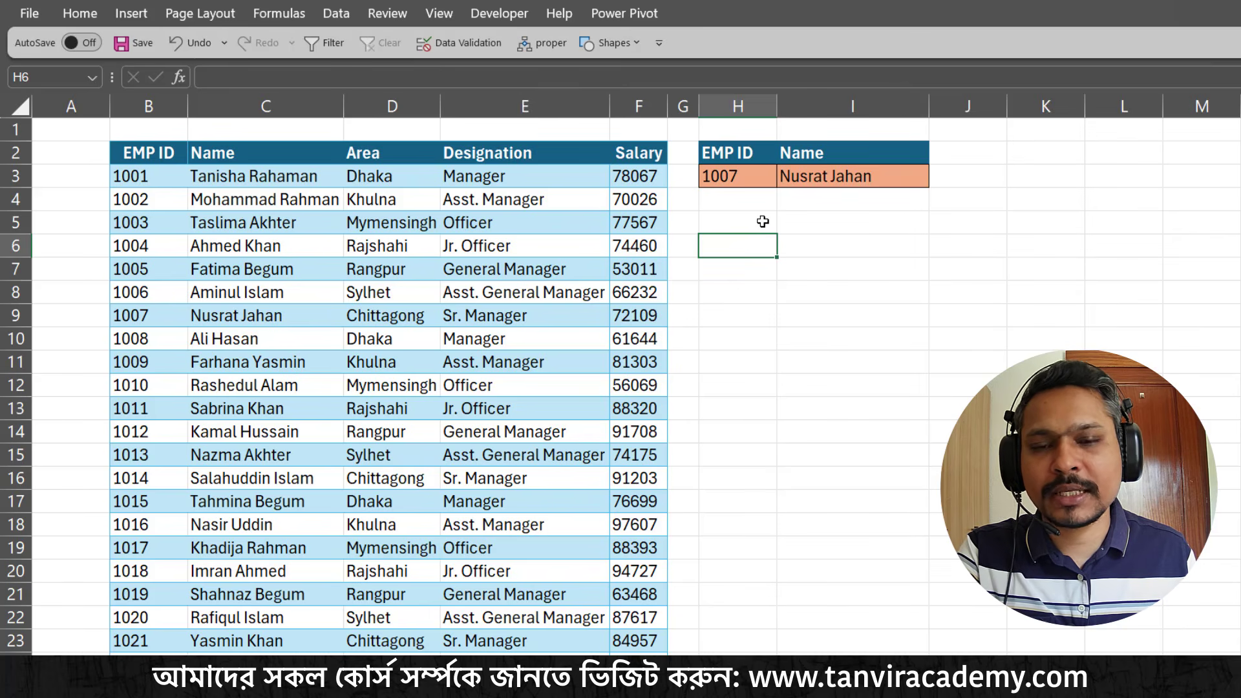
pyautogui.click(825, 272)
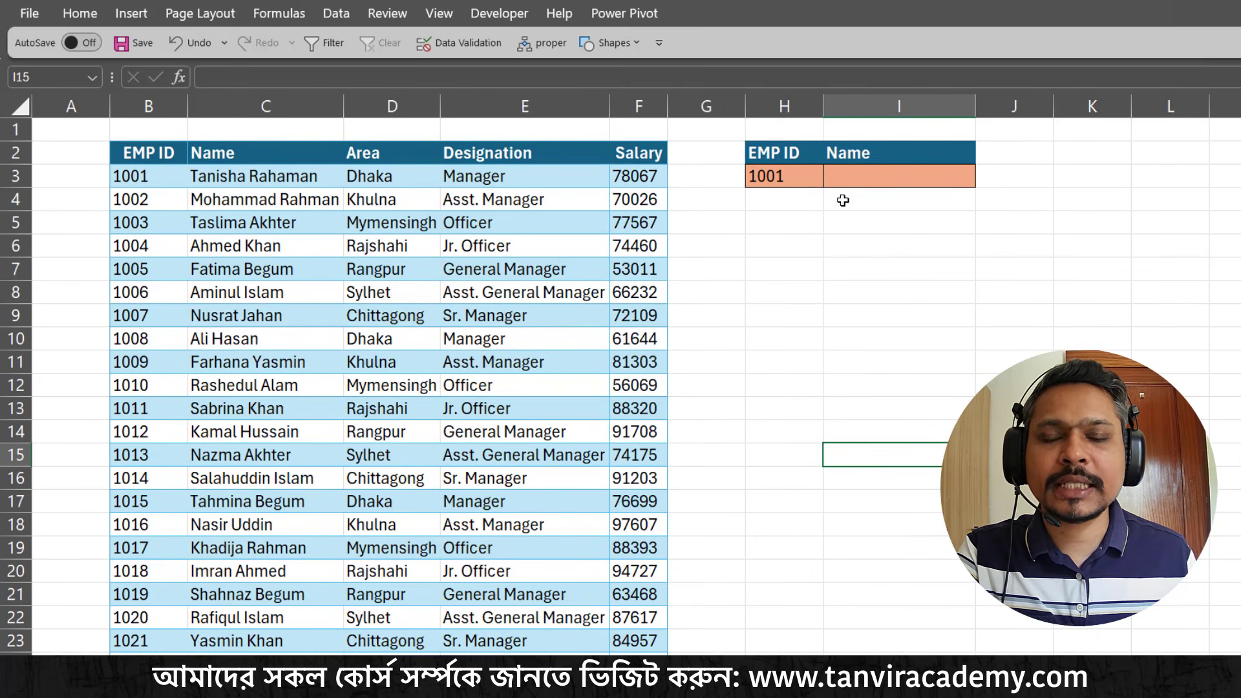
# Narrow column G between the employee table and the lookup cells on the new example sheet
pyautogui.click(795, 176)
pyautogui.moveTo(745, 105); pyautogui.dragTo(704, 105)
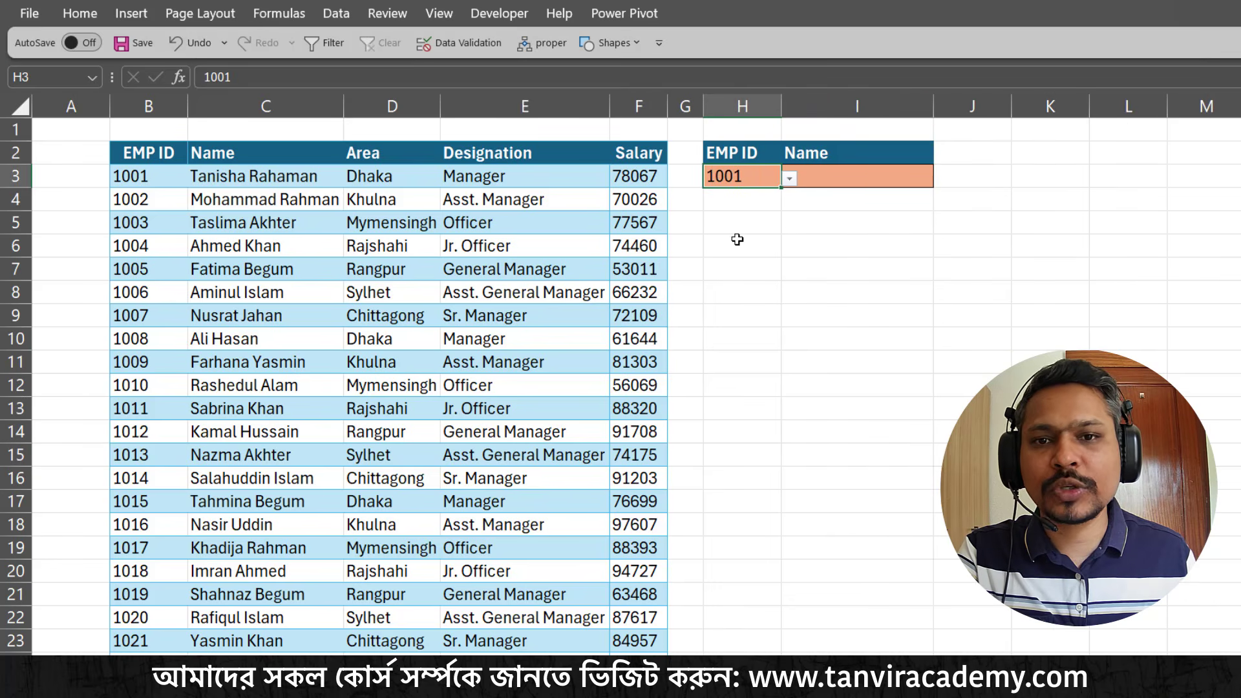
pyautogui.click(738, 240)
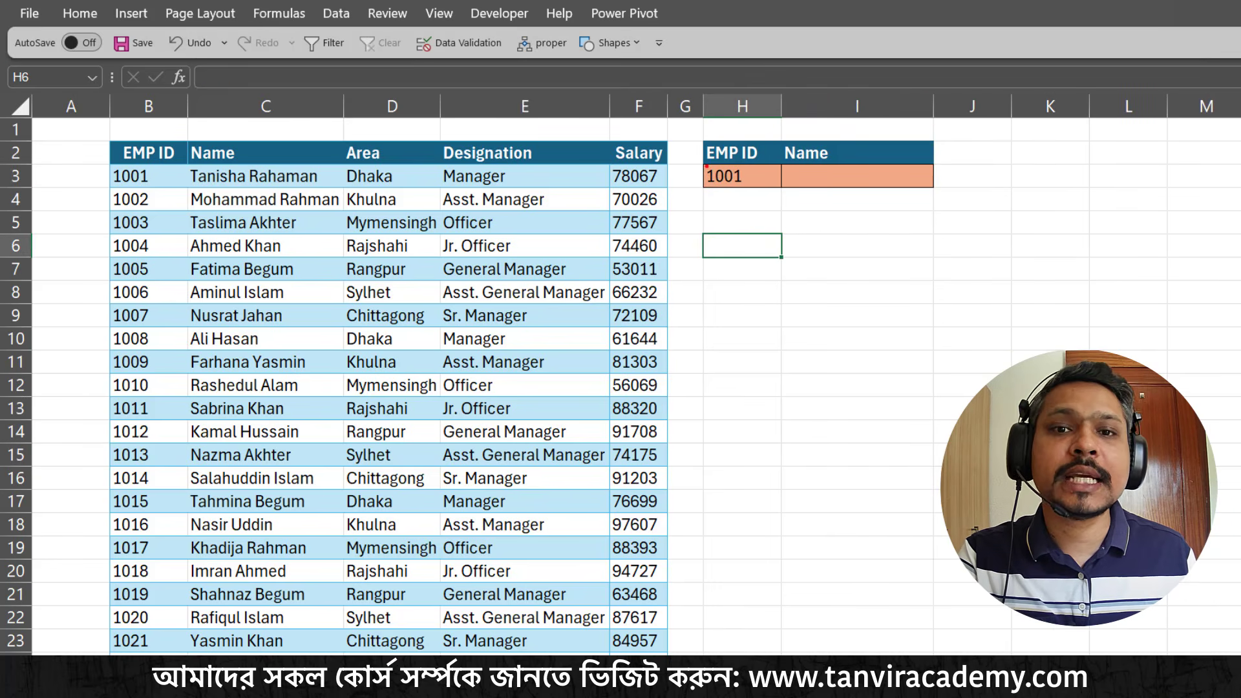
# Point out the employee ID in H3, the blank result cell I3 and the header in I2 with temporary markings
pyautogui.moveTo(699, 162)
pyautogui.mouseDown()
pyautogui.moveTo(764, 200)
pyautogui.moveTo(844, 209)
pyautogui.moveTo(868, 251)
pyautogui.mouseUp()
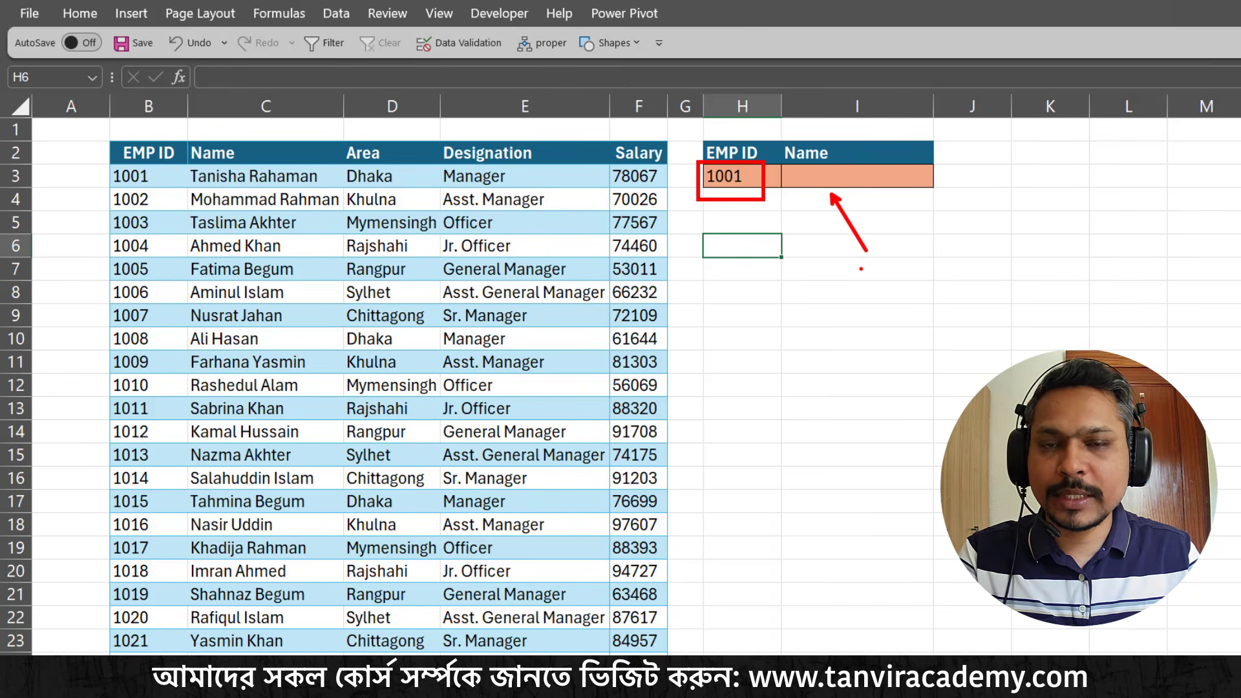
pyautogui.press('Escape')
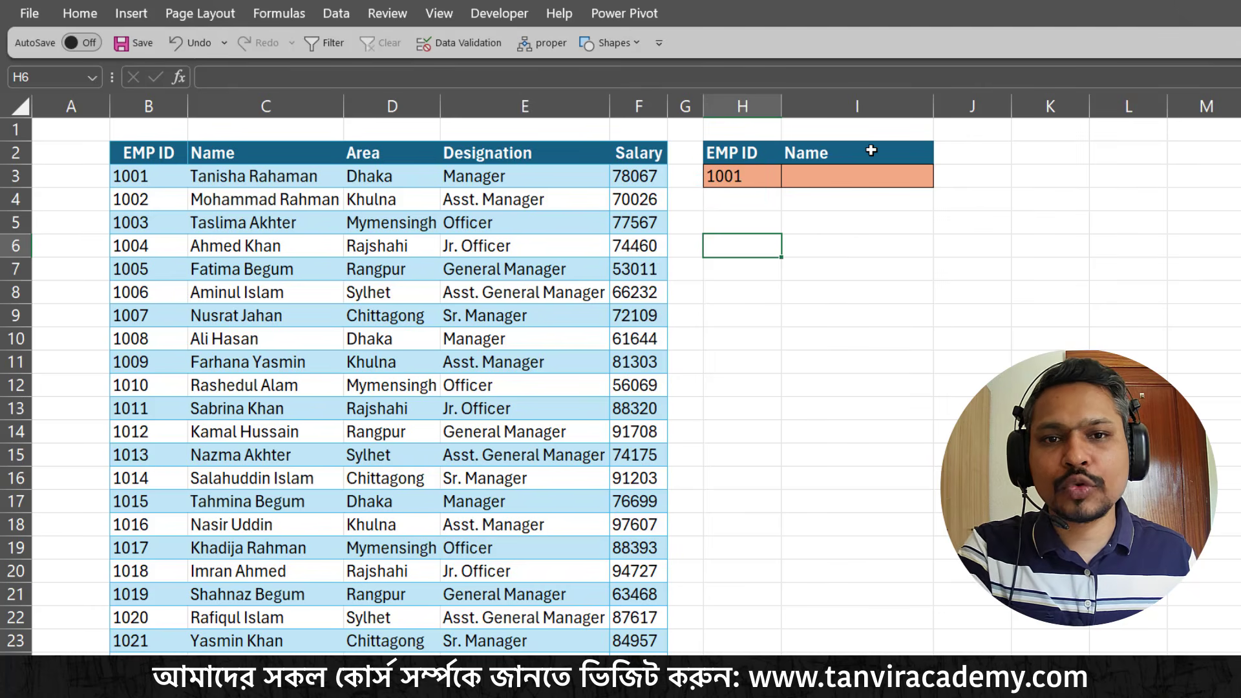
pyautogui.click(866, 150)
pyautogui.hotkey('ctrl', '2')
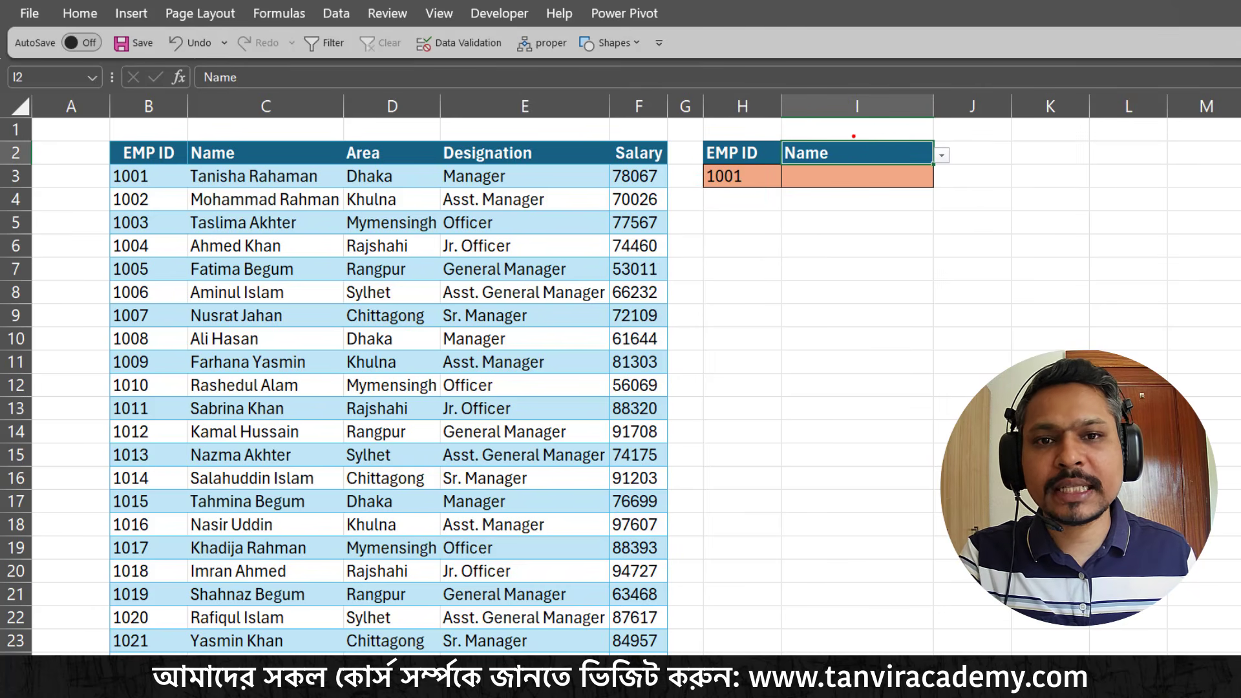
pyautogui.moveTo(853, 137); pyautogui.dragTo(922, 73)
pyautogui.press('Escape')
# Try Area and Designation in turn as the result header in I2, relating each to H3 and the blank cell I3
pyautogui.click(944, 158)
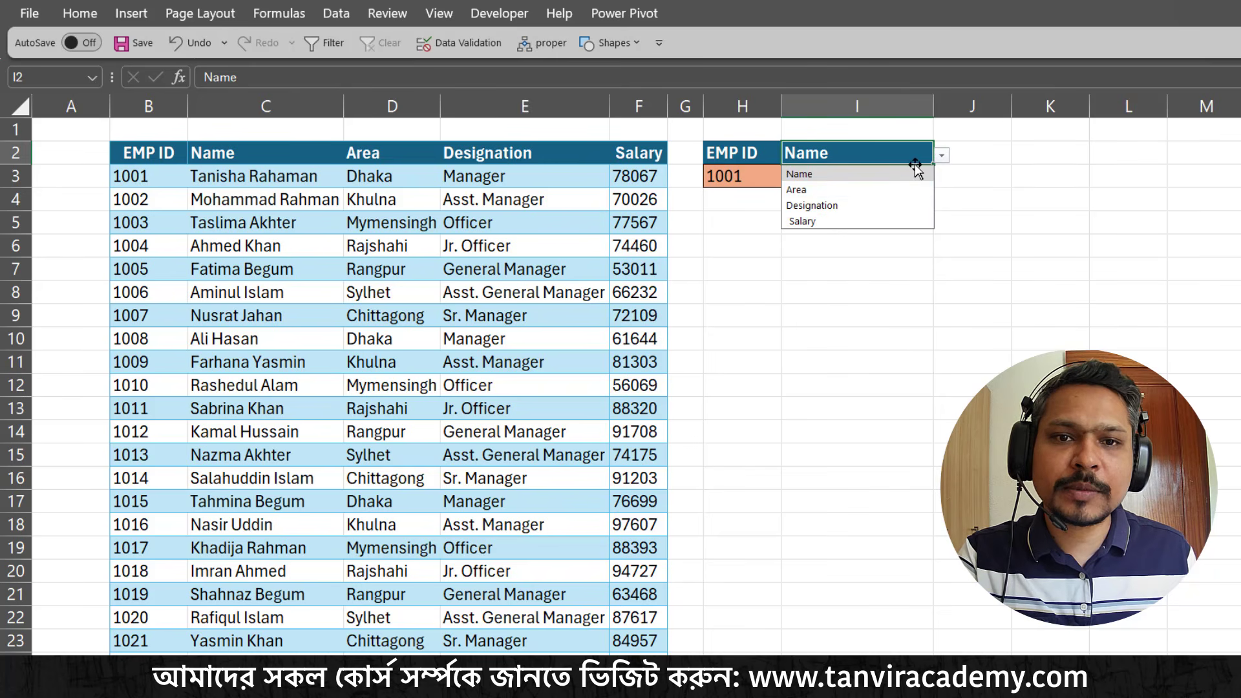
pyautogui.click(898, 188)
pyautogui.click(742, 181)
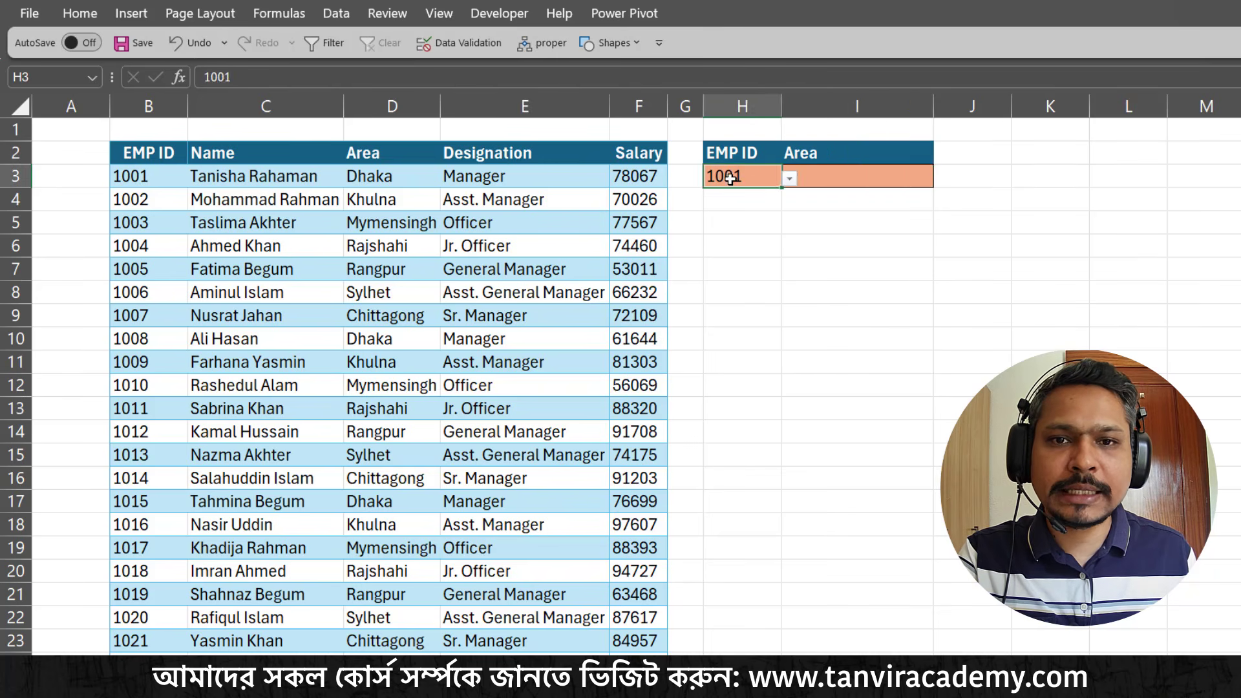
pyautogui.click(854, 173)
pyautogui.click(905, 150)
pyautogui.click(942, 158)
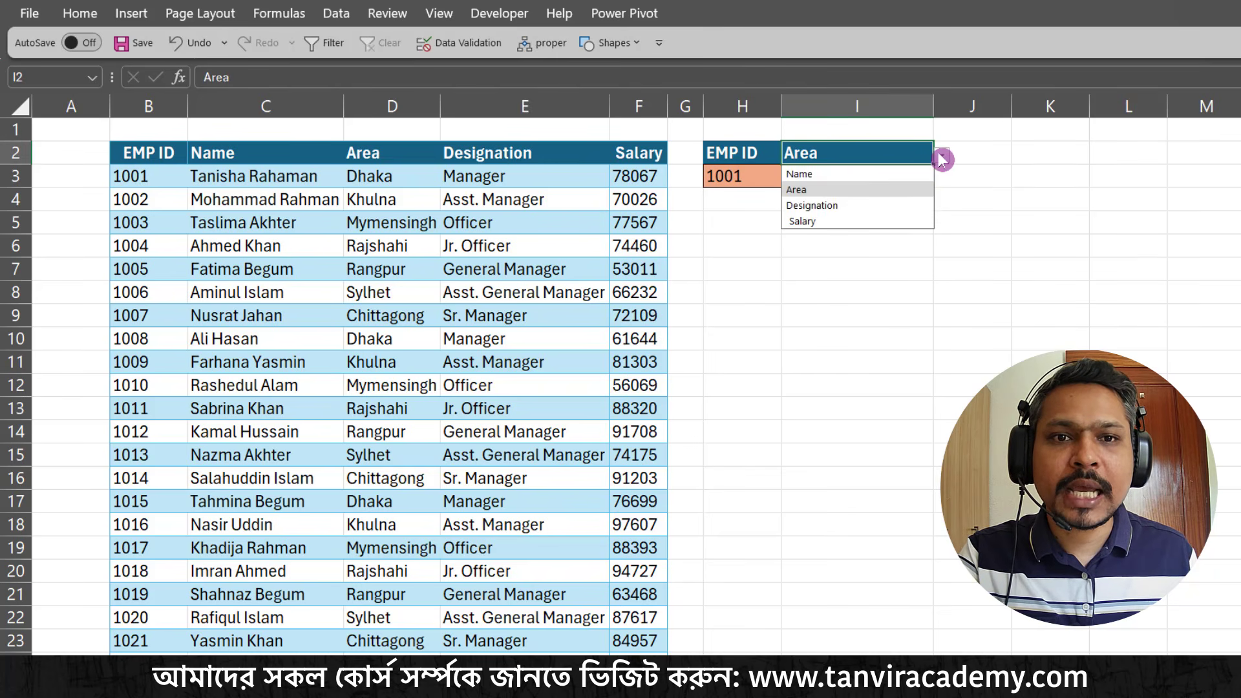
pyautogui.click(870, 205)
pyautogui.click(834, 176)
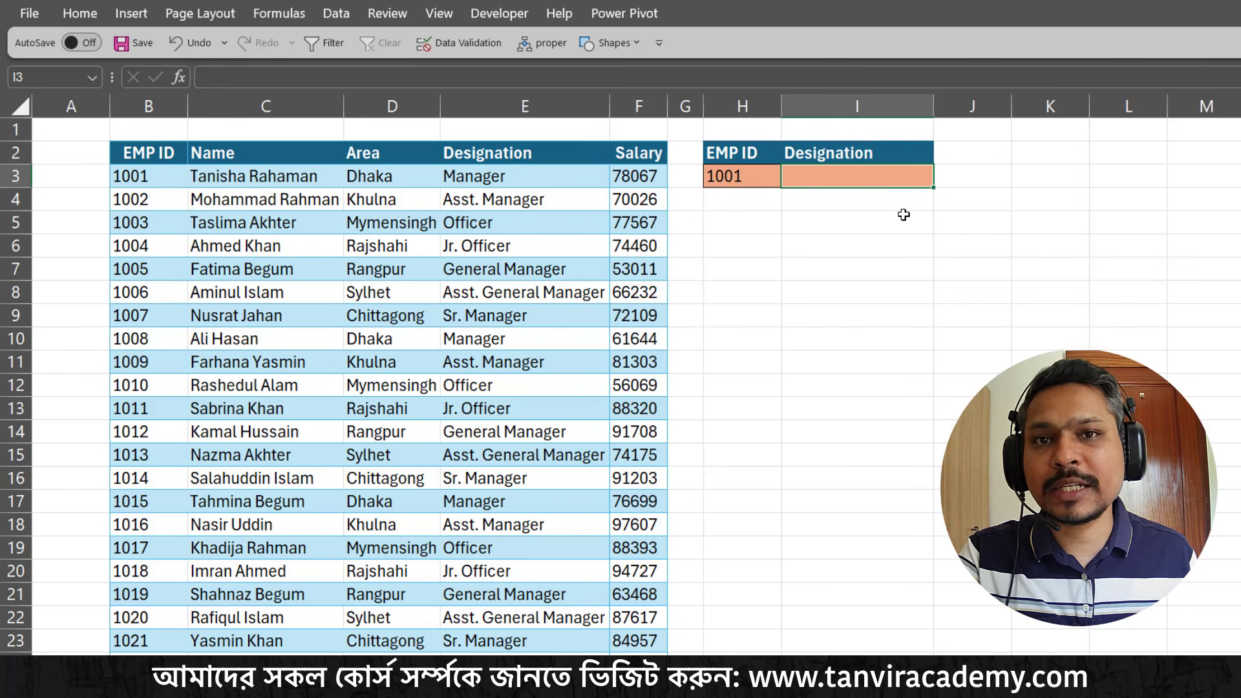
# Set the result header in I2 to Salary from its list of column names
pyautogui.click(912, 155)
pyautogui.click(943, 156)
pyautogui.click(871, 221)
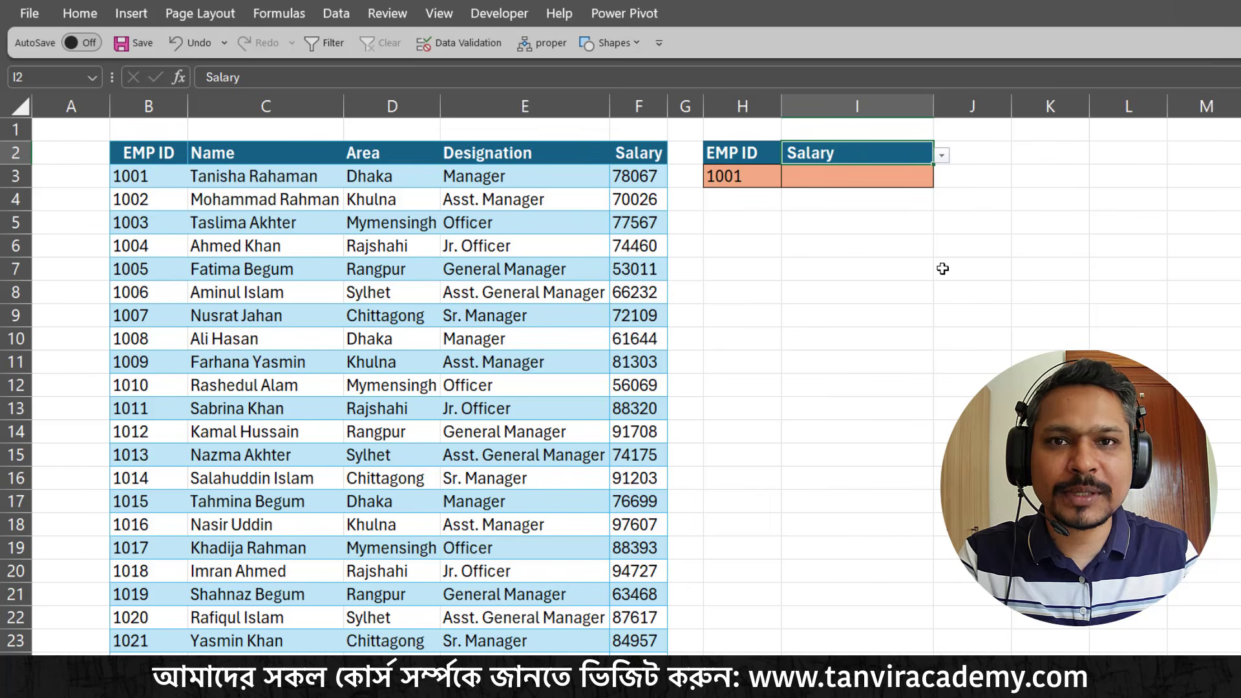
# Start a VLOOKUP formula in I3 with H3 as the lookup value and B3:F50 as the table array
pyautogui.click(858, 181)
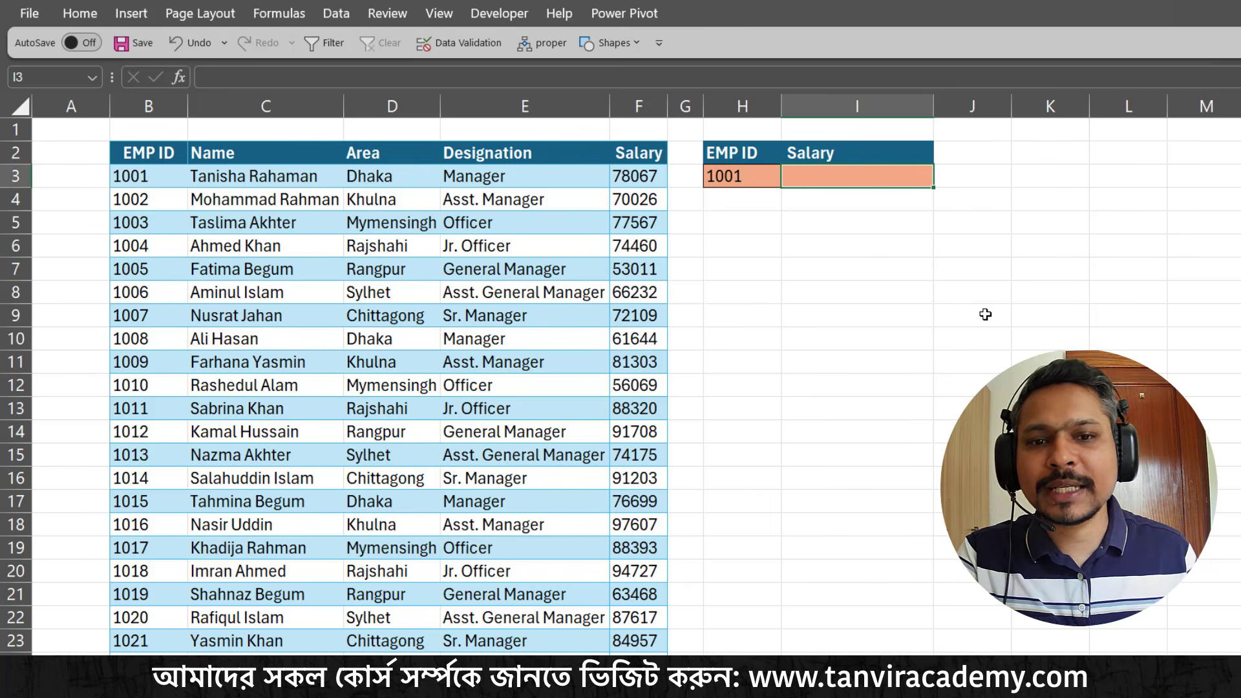
pyautogui.write('=vlo')
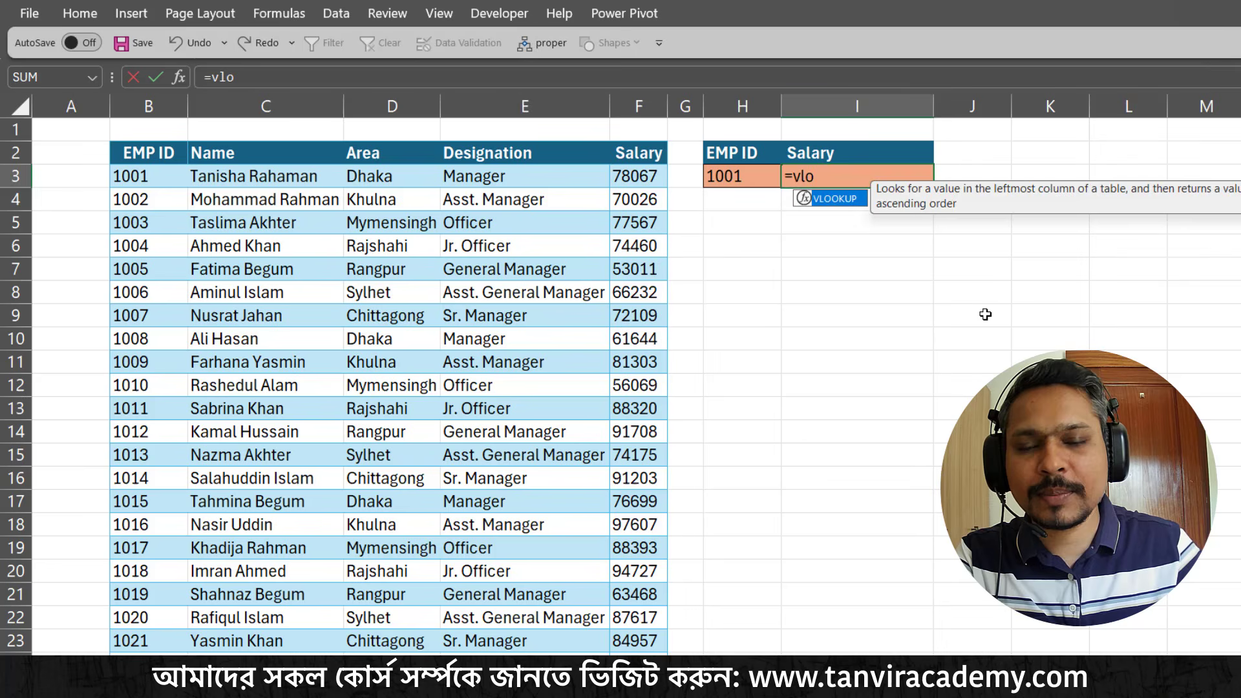
pyautogui.press('Tab')
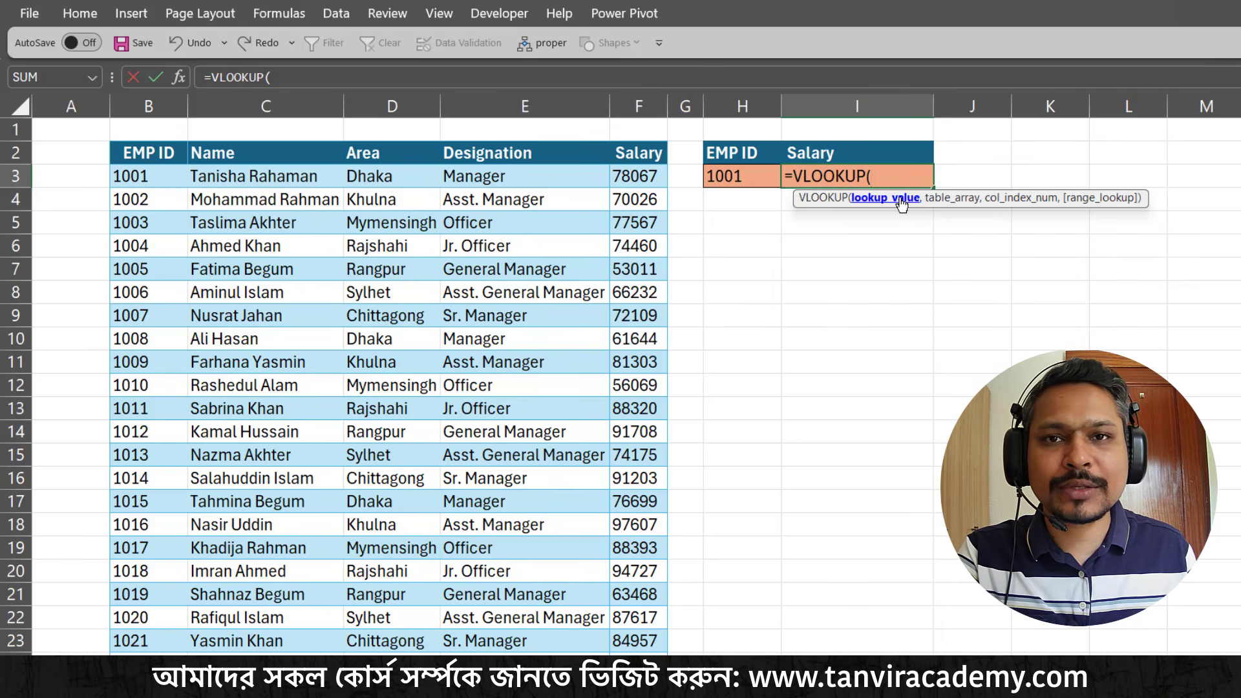
pyautogui.click(743, 181)
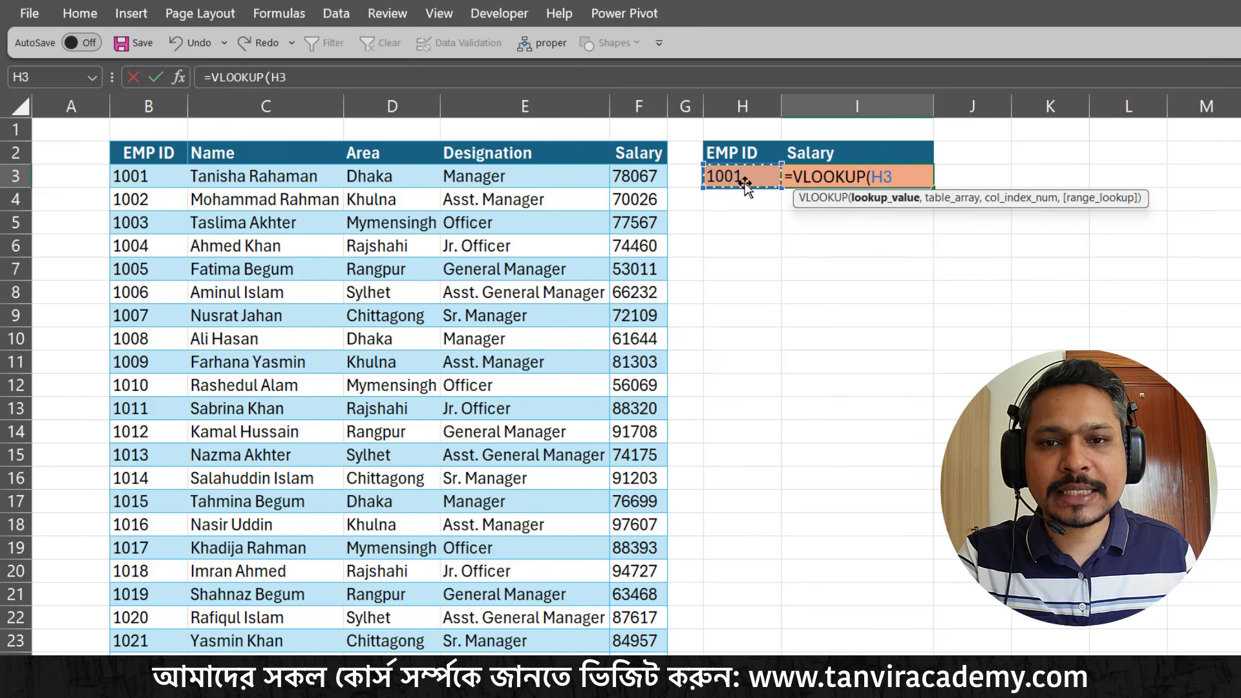
pyautogui.write(',')
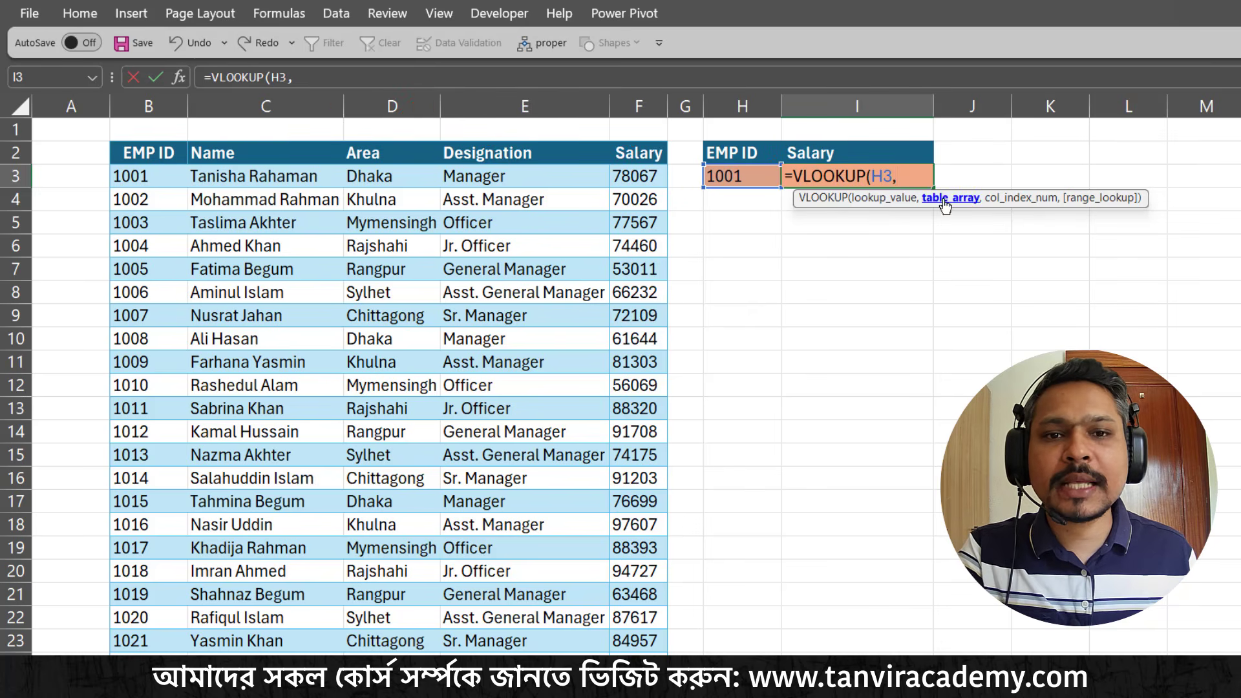
pyautogui.moveTo(176, 179); pyautogui.dragTo(660, 176)
pyautogui.press('BackSpace')
pyautogui.write('50')
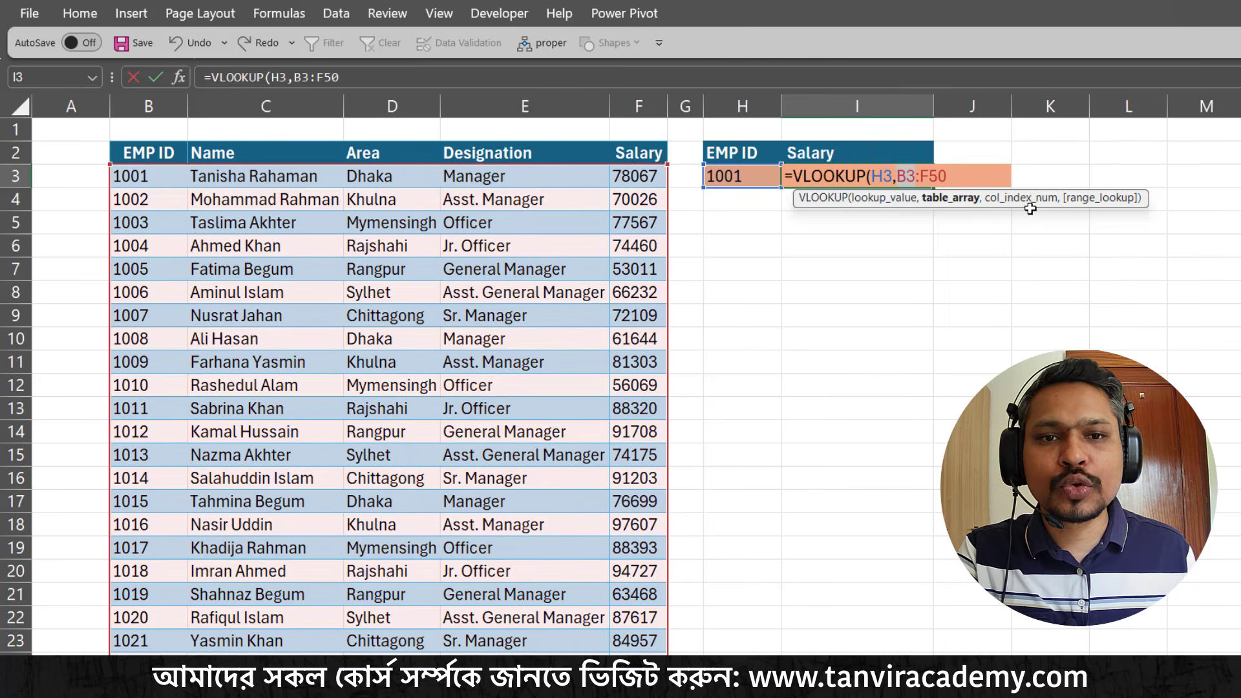
pyautogui.write(',')
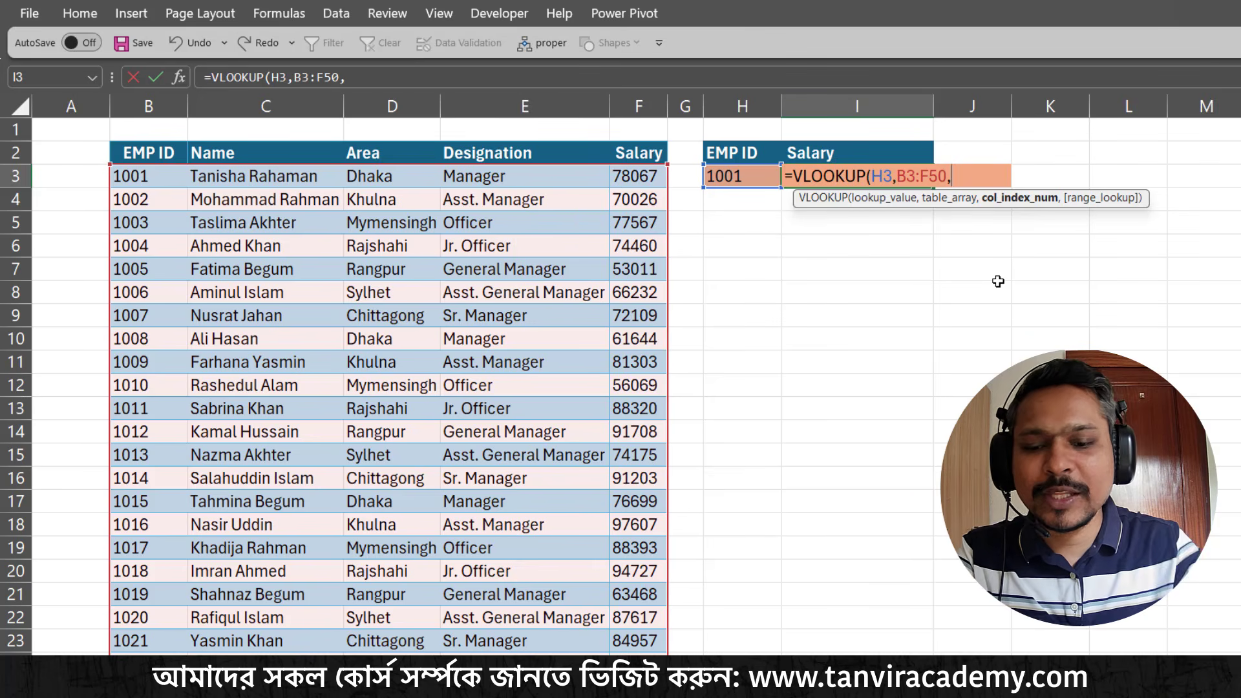
# Add MATCH(I2,B2:F2,0) as the column index of the VLOOKUP formula in I3
pyautogui.write('mat')
pyautogui.press('Tab')
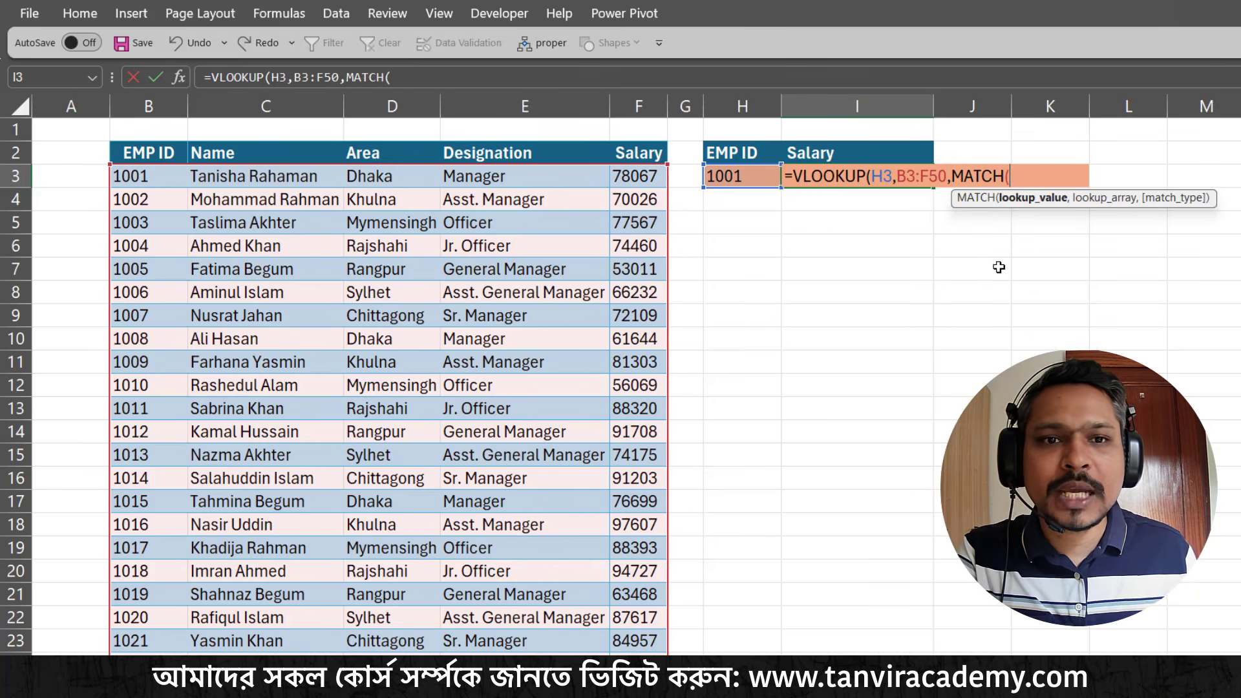
pyautogui.click(862, 153)
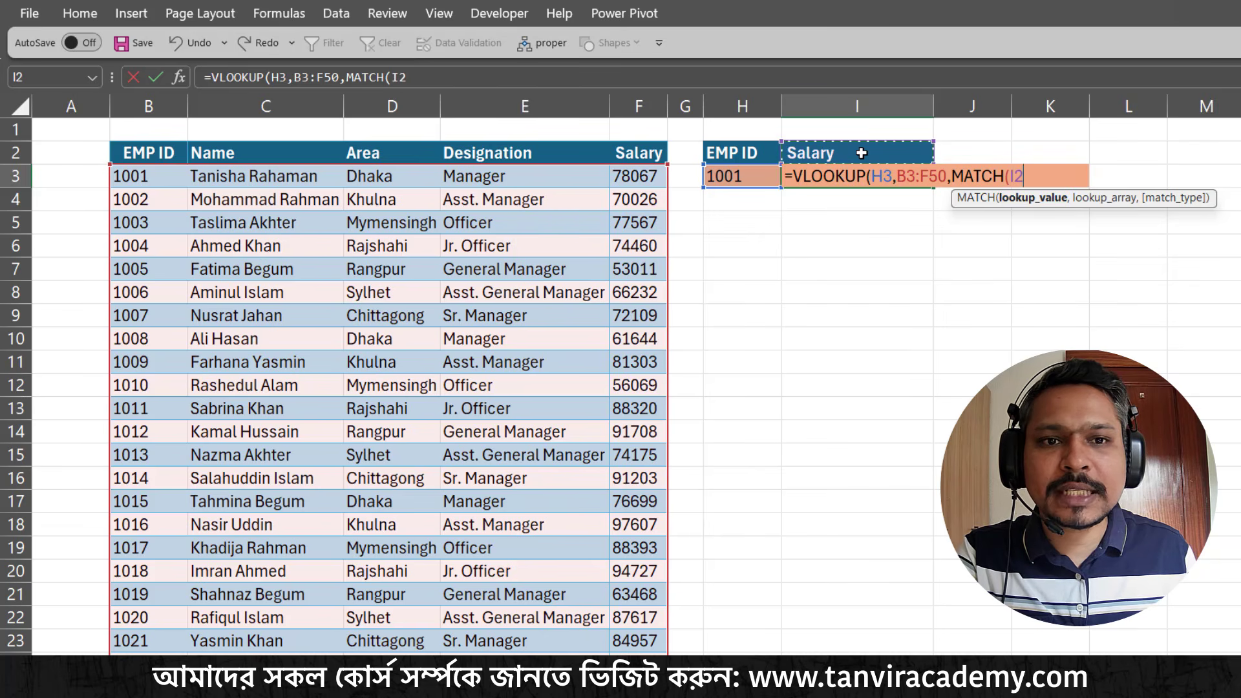
pyautogui.write(',')
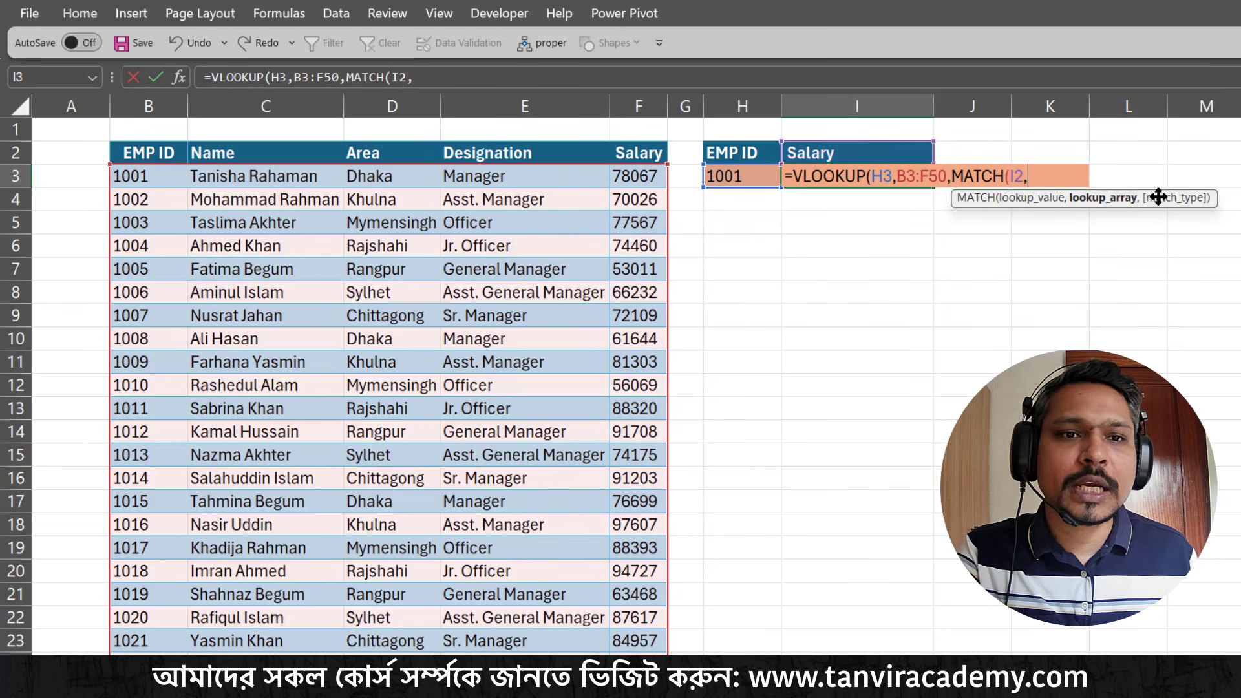
pyautogui.moveTo(173, 153); pyautogui.dragTo(622, 155)
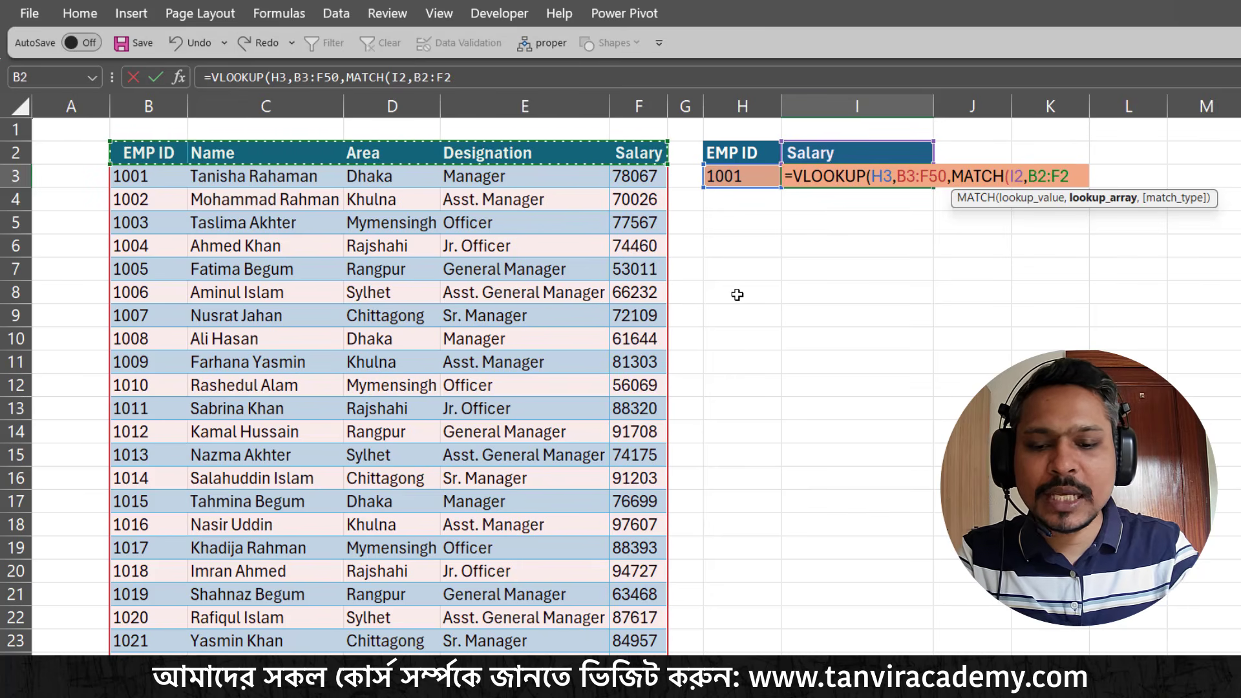
pyautogui.write(',0')
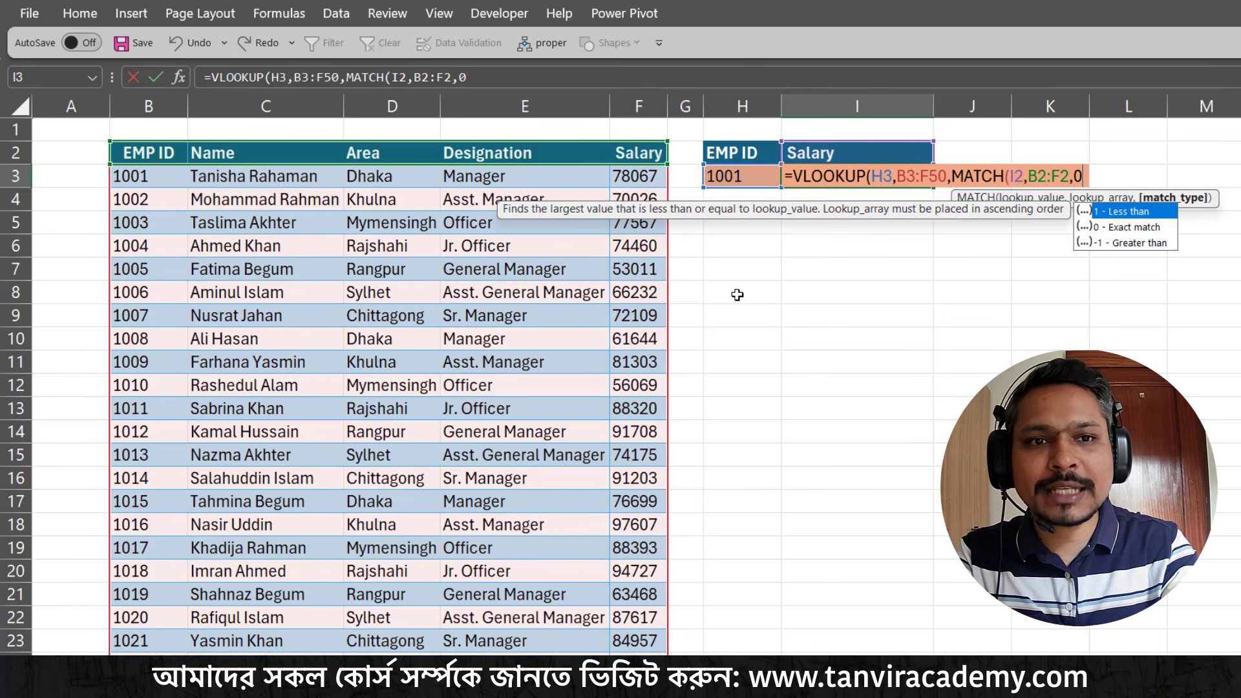
pyautogui.write(')')
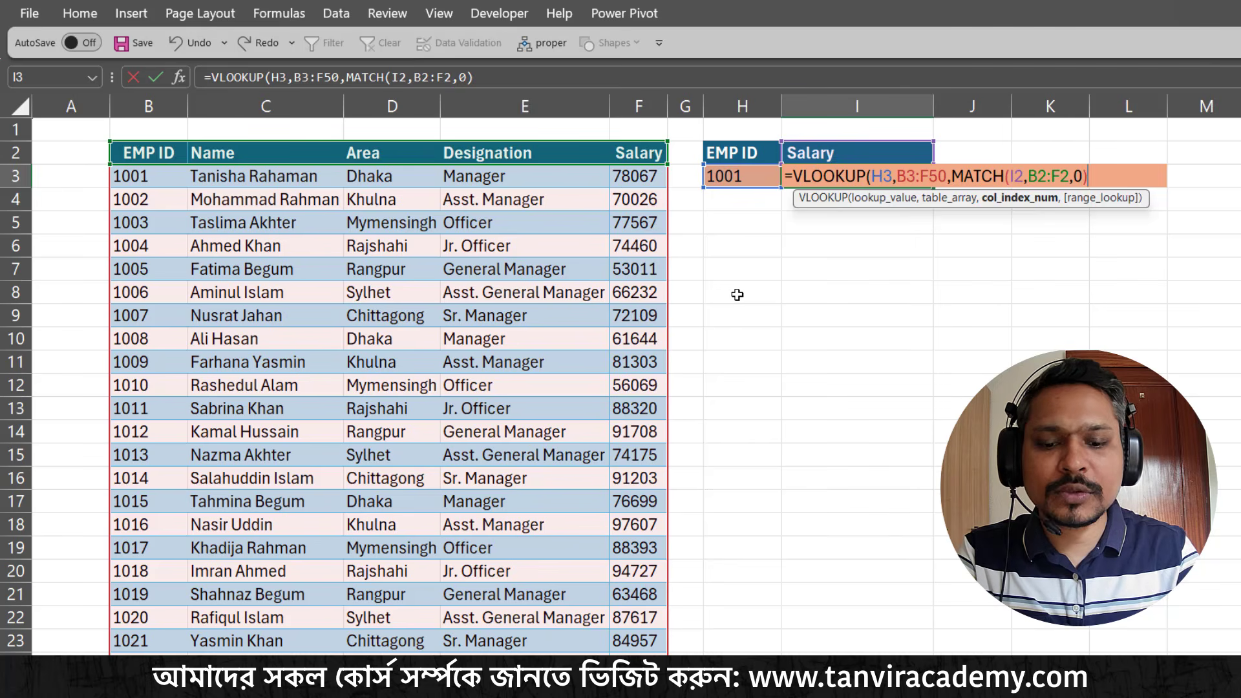
pyautogui.write(',')
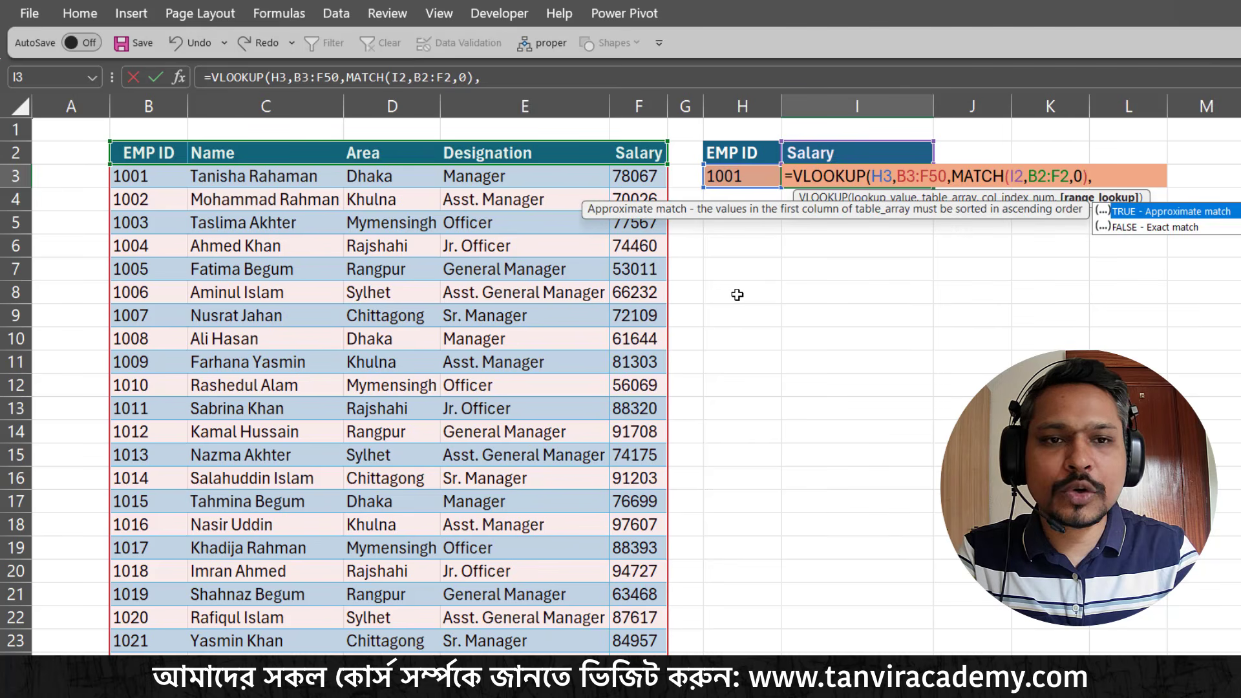
# Set the VLOOKUP range lookup to FALSE for an exact match and enter the completed formula in I3
pyautogui.doubleClick(1155, 230)
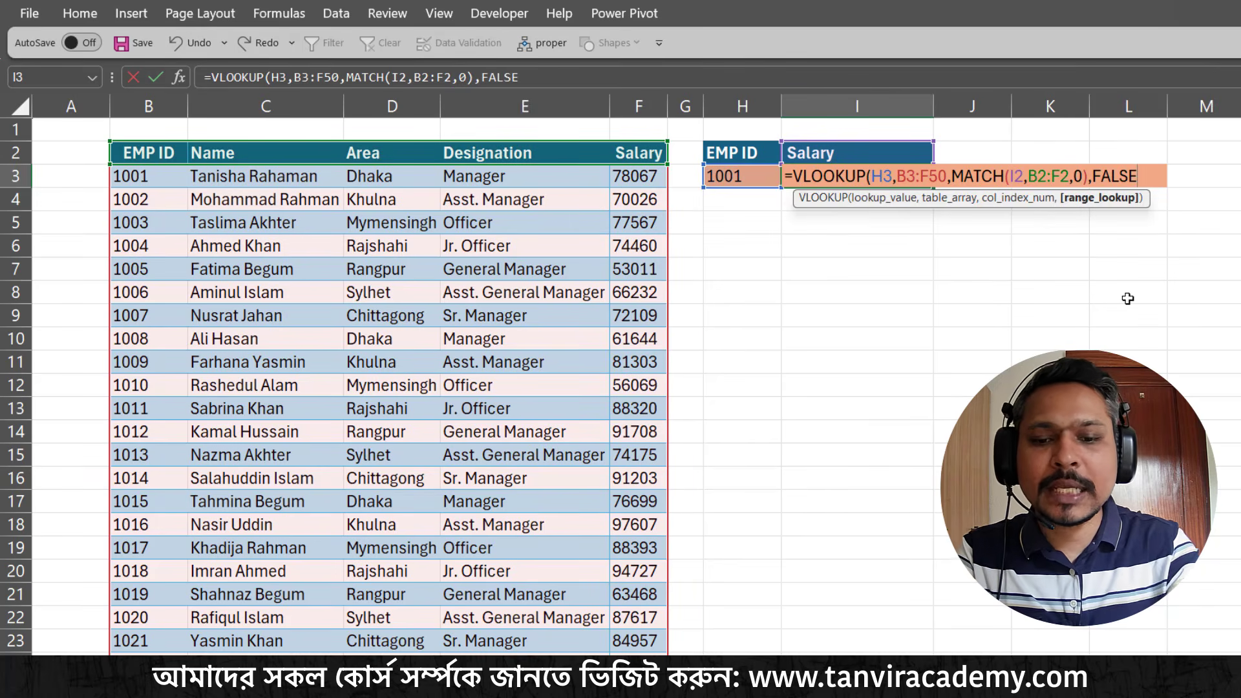
pyautogui.write(')')
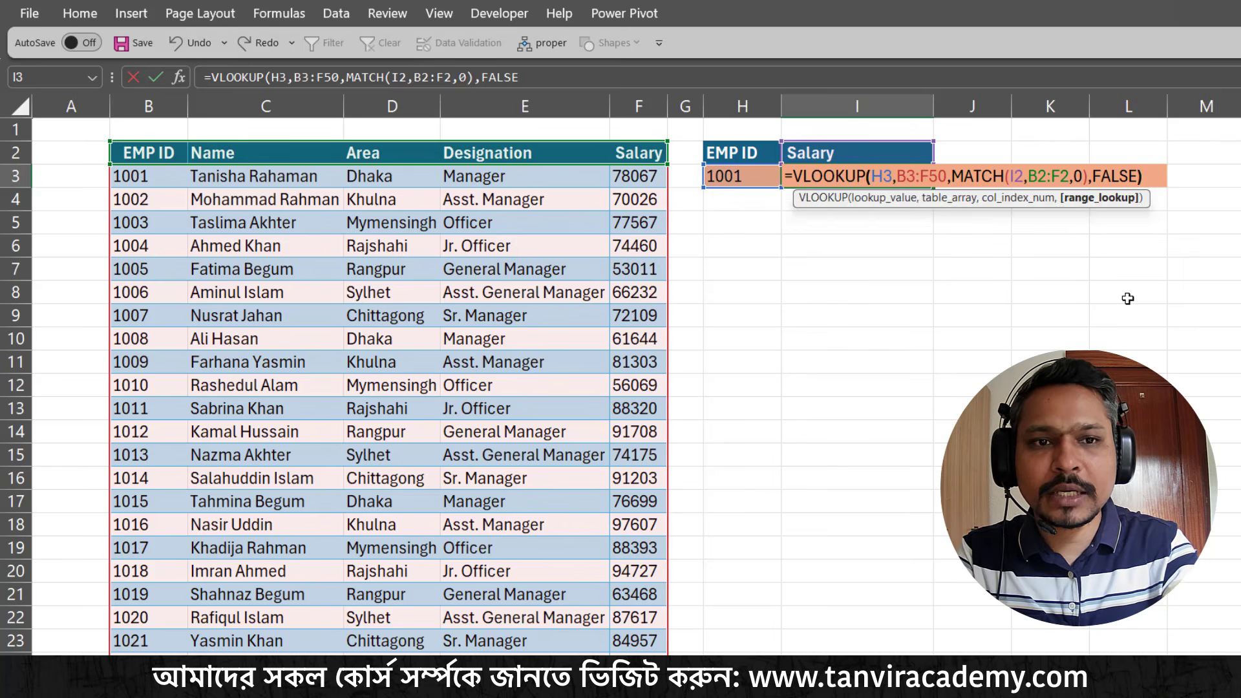
pyautogui.press('Return')
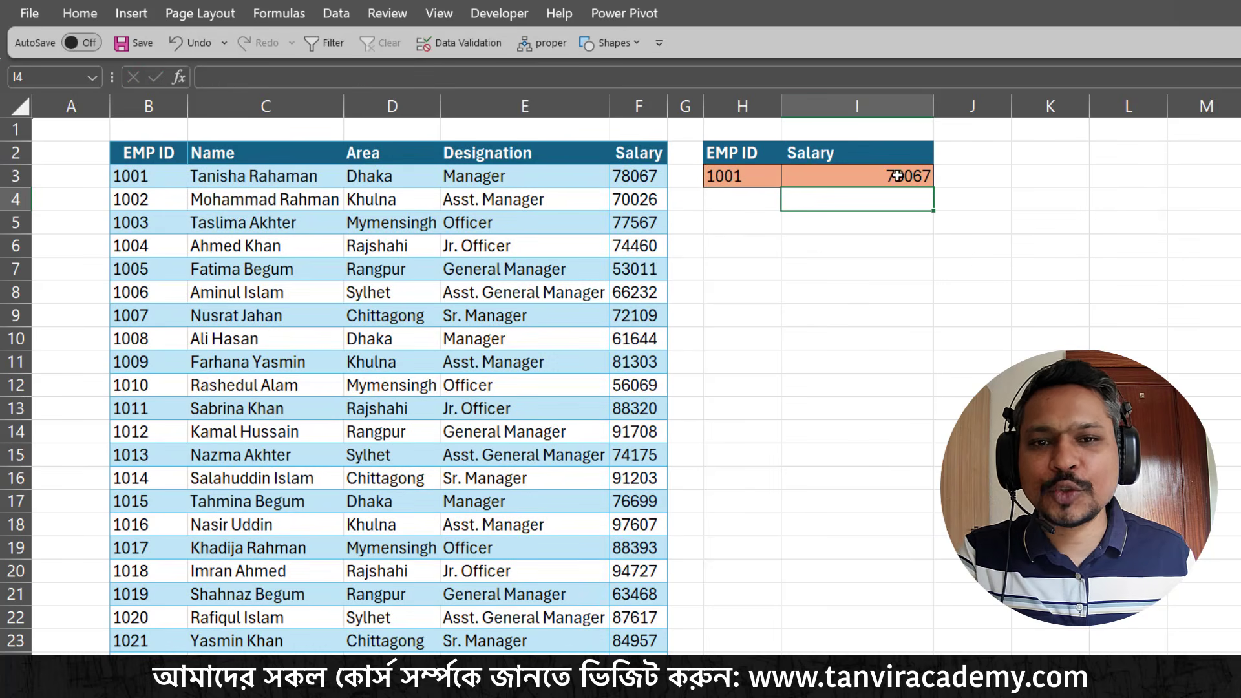
# Test the formula by switching the header in I2 to Name, Area and finally Designation
pyautogui.click(891, 153)
pyautogui.click(942, 155)
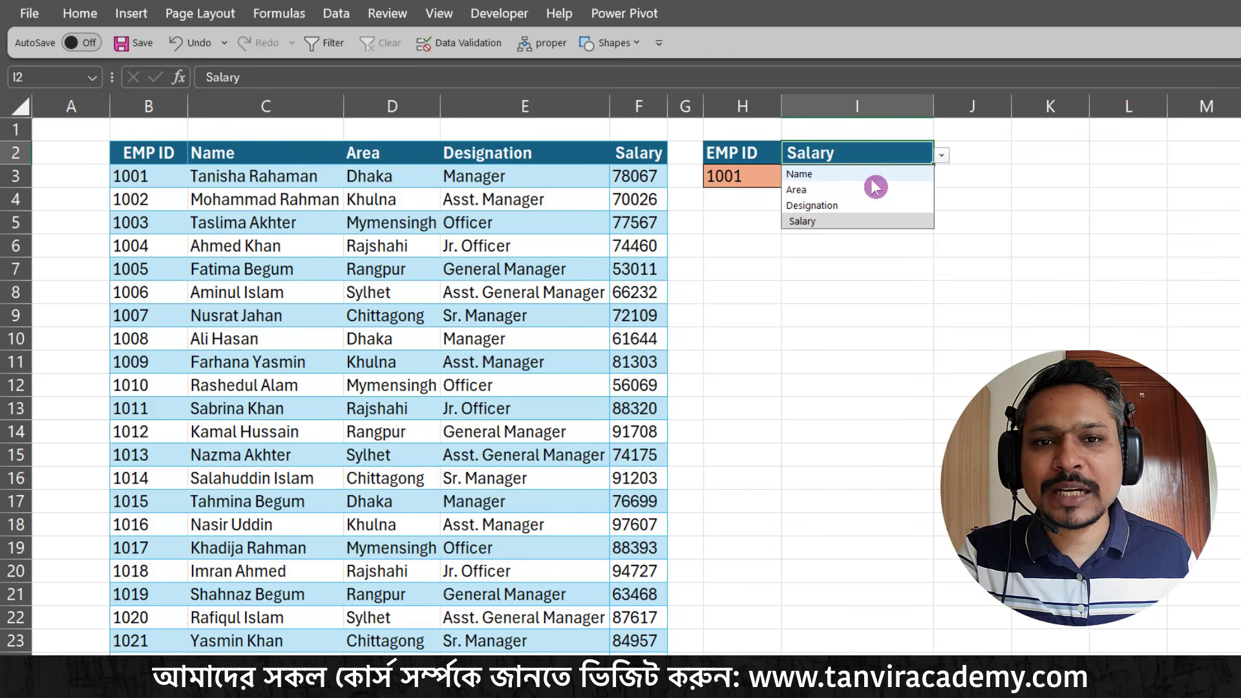
pyautogui.click(866, 174)
pyautogui.click(942, 156)
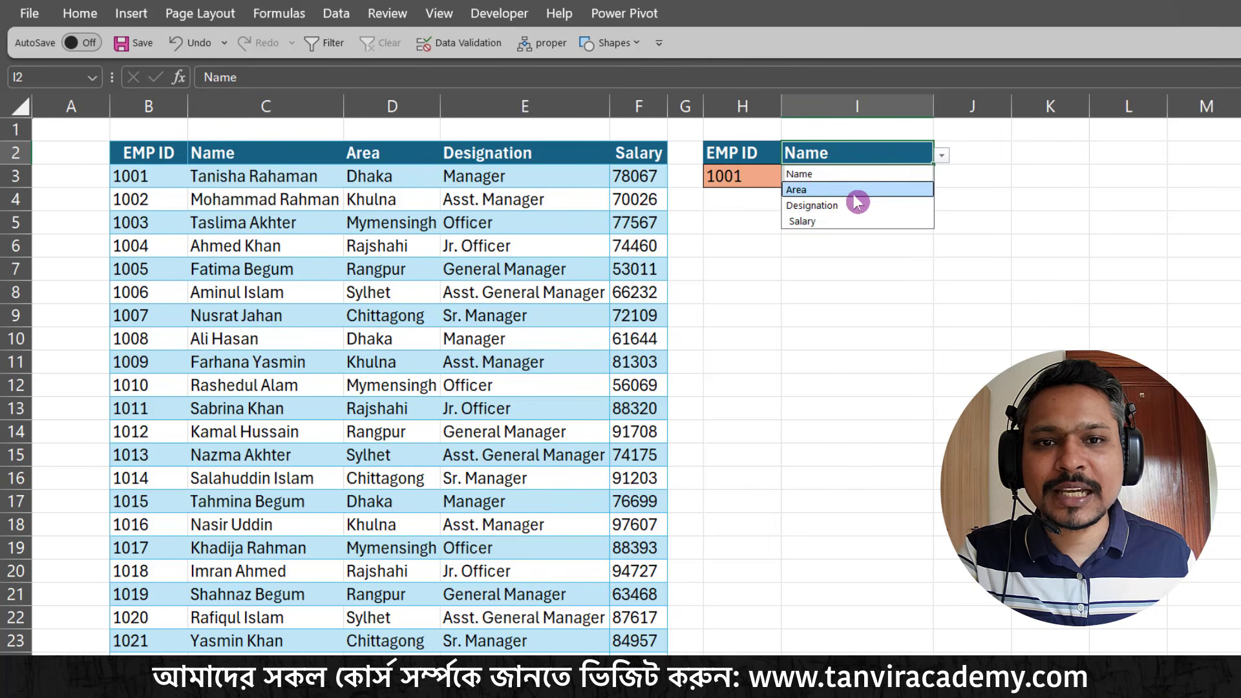
pyautogui.click(860, 190)
pyautogui.click(942, 156)
pyautogui.click(898, 207)
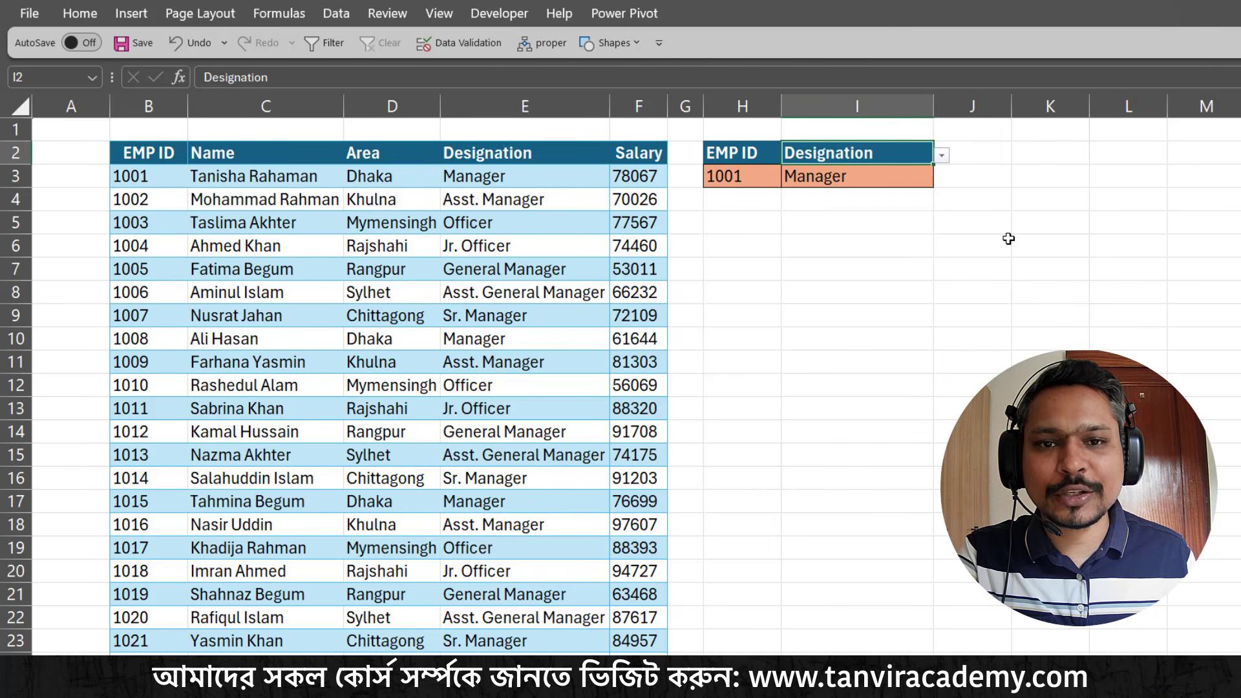
# Test the lookup by choosing the fifth and then the sixth employee's ID from the list in H3
pyautogui.click(766, 173)
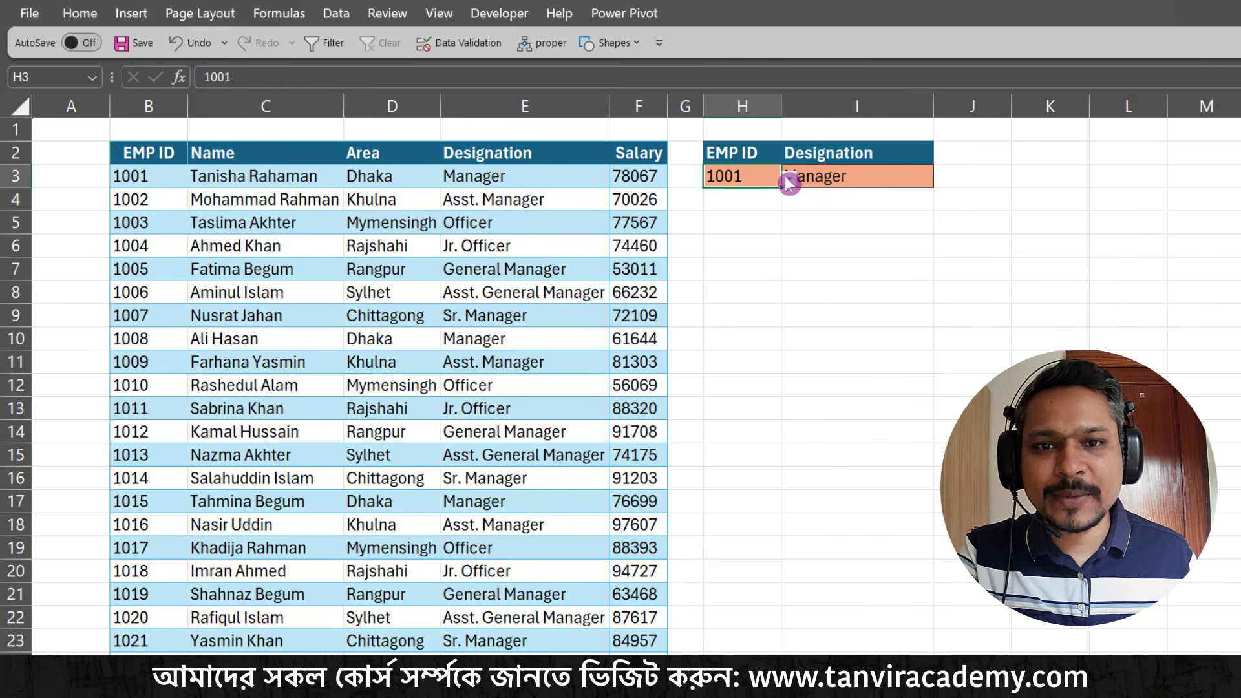
pyautogui.click(790, 179)
pyautogui.click(727, 256)
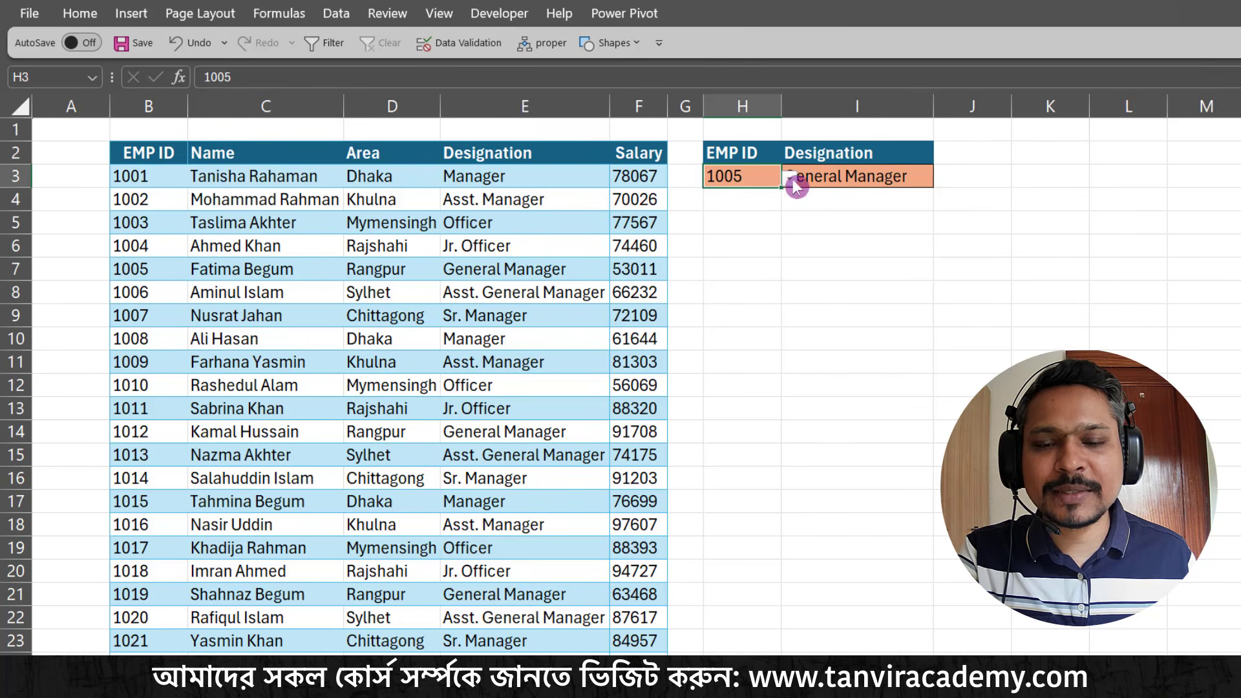
pyautogui.click(790, 180)
pyautogui.click(731, 272)
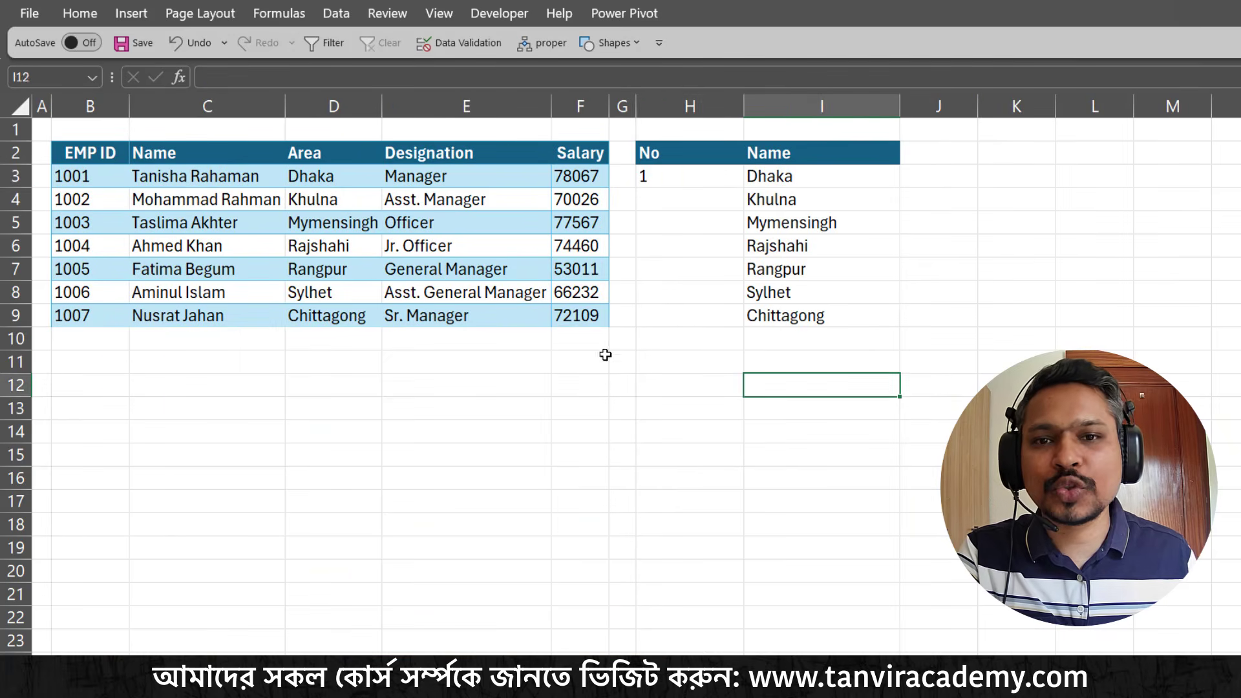
pyautogui.click(673, 340)
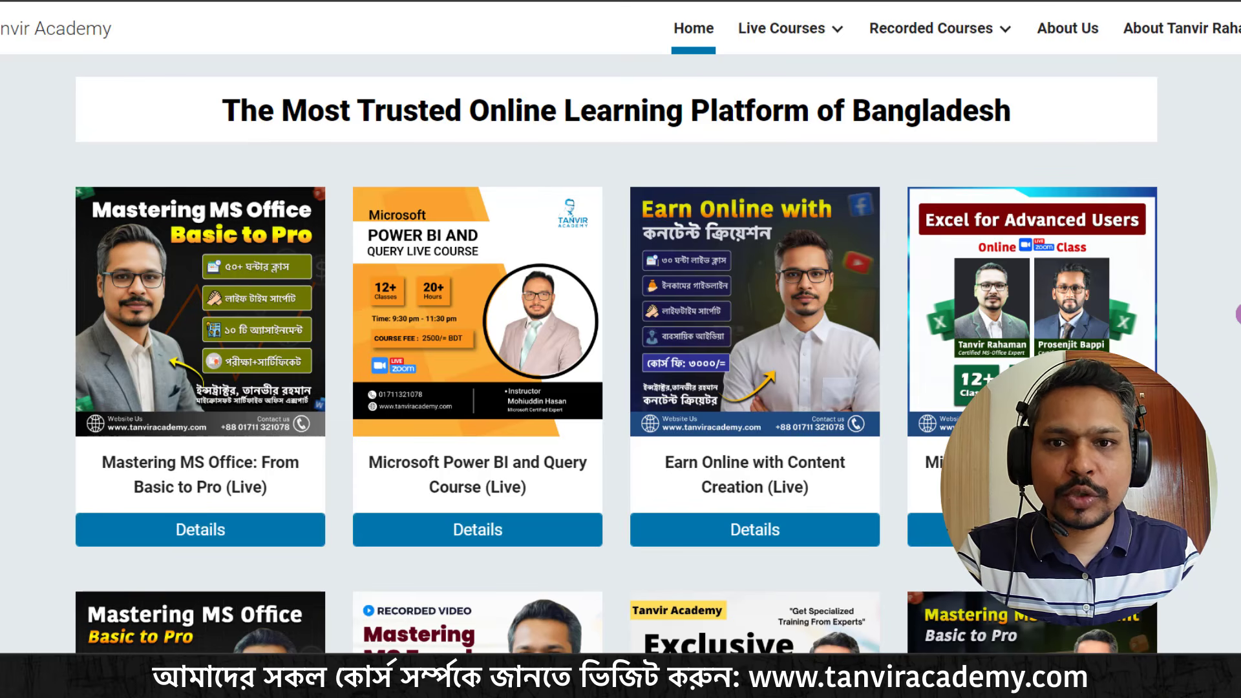
# Point out the Mastering MS Office and Excel for Advanced Users courses with temporary arrows and boxes, and clear the markings
pyautogui.hotkey('ctrl', '2')
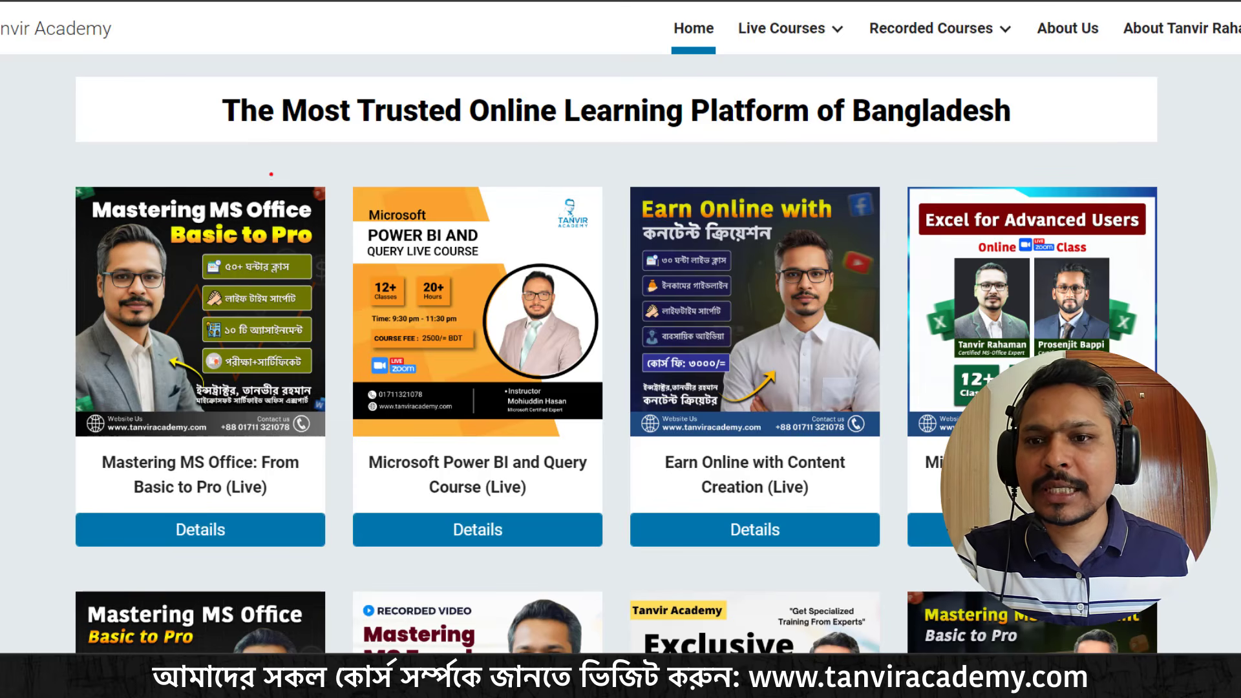
pyautogui.moveTo(238, 193); pyautogui.dragTo(296, 110)
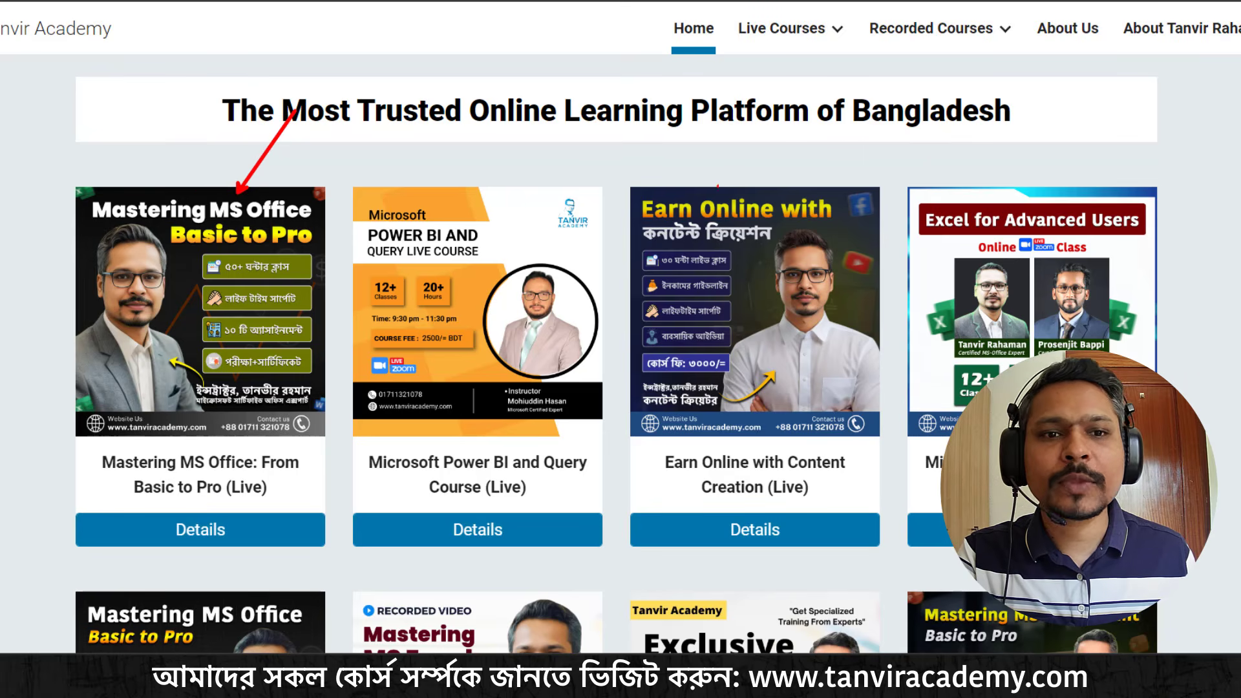
pyautogui.moveTo(958, 192); pyautogui.dragTo(1063, 89)
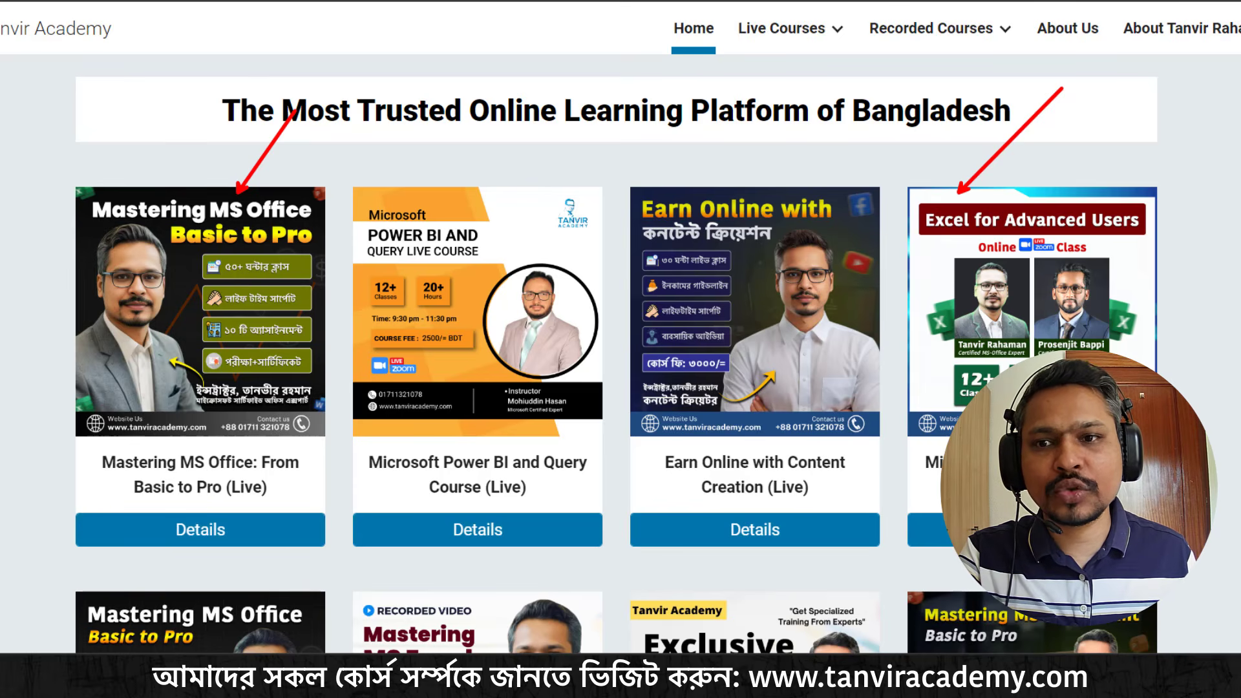
pyautogui.moveTo(50, 172); pyautogui.dragTo(341, 263)
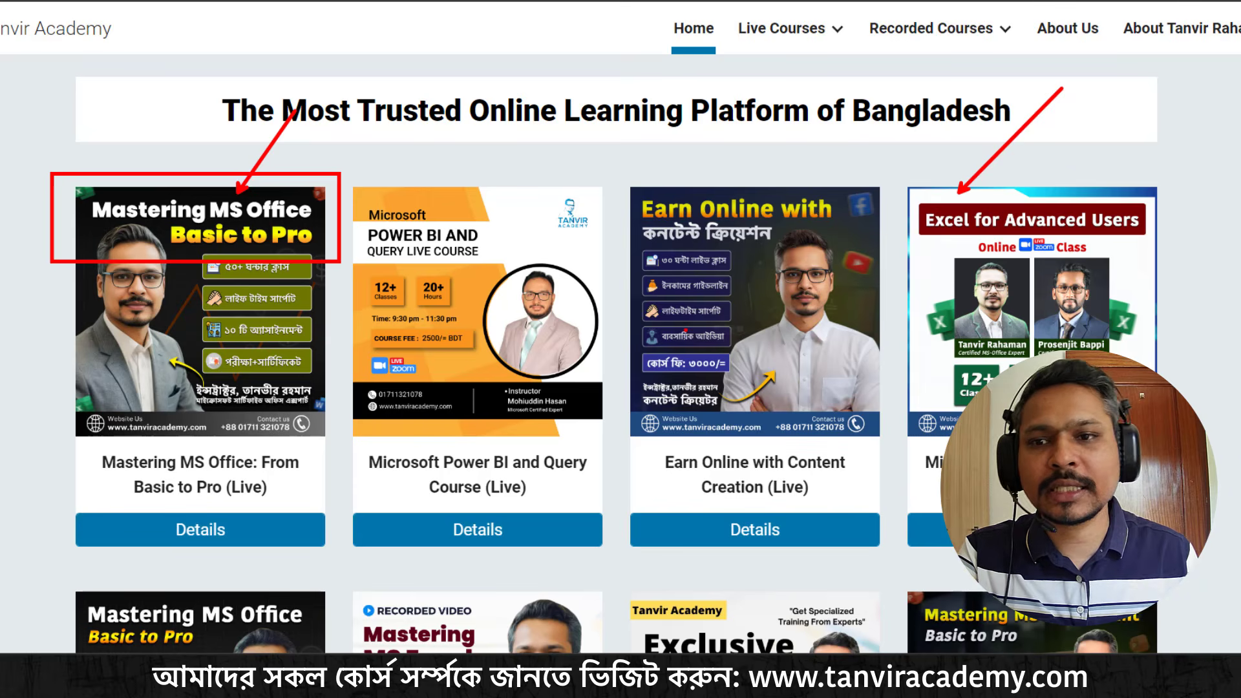
pyautogui.moveTo(341, 147); pyautogui.dragTo(252, 197)
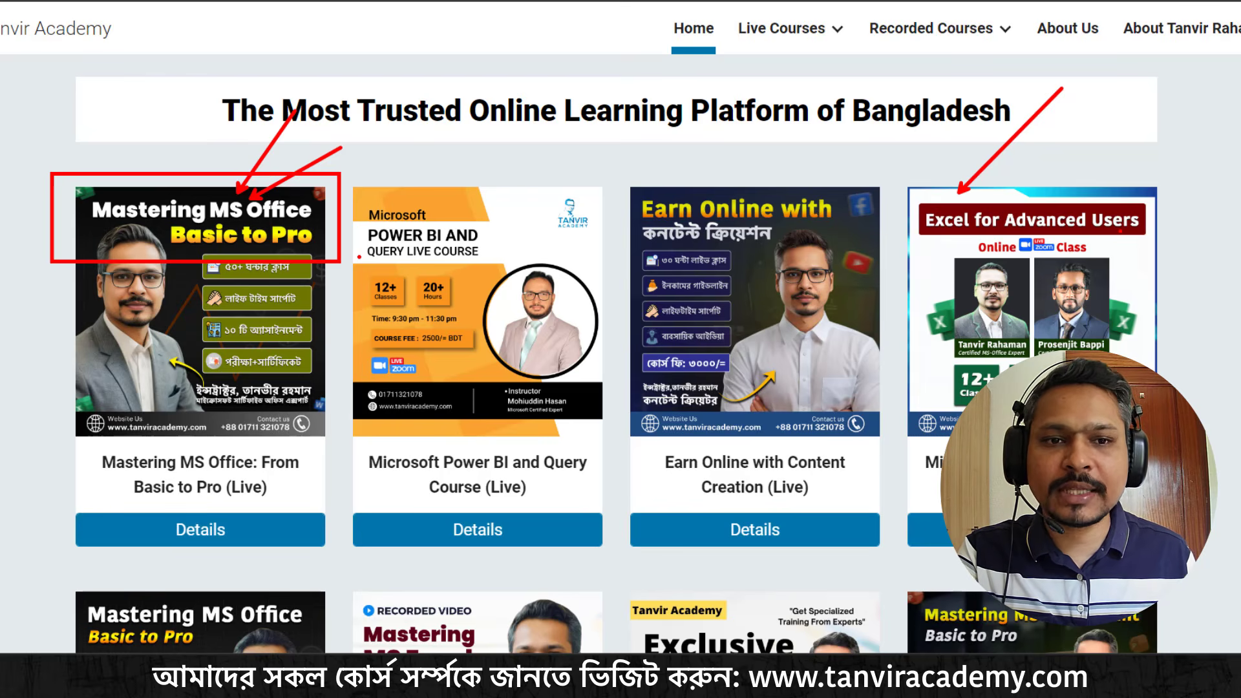
pyautogui.moveTo(988, 195)
pyautogui.mouseDown()
pyautogui.moveTo(1166, 244)
pyautogui.moveTo(1227, 161)
pyautogui.mouseUp()
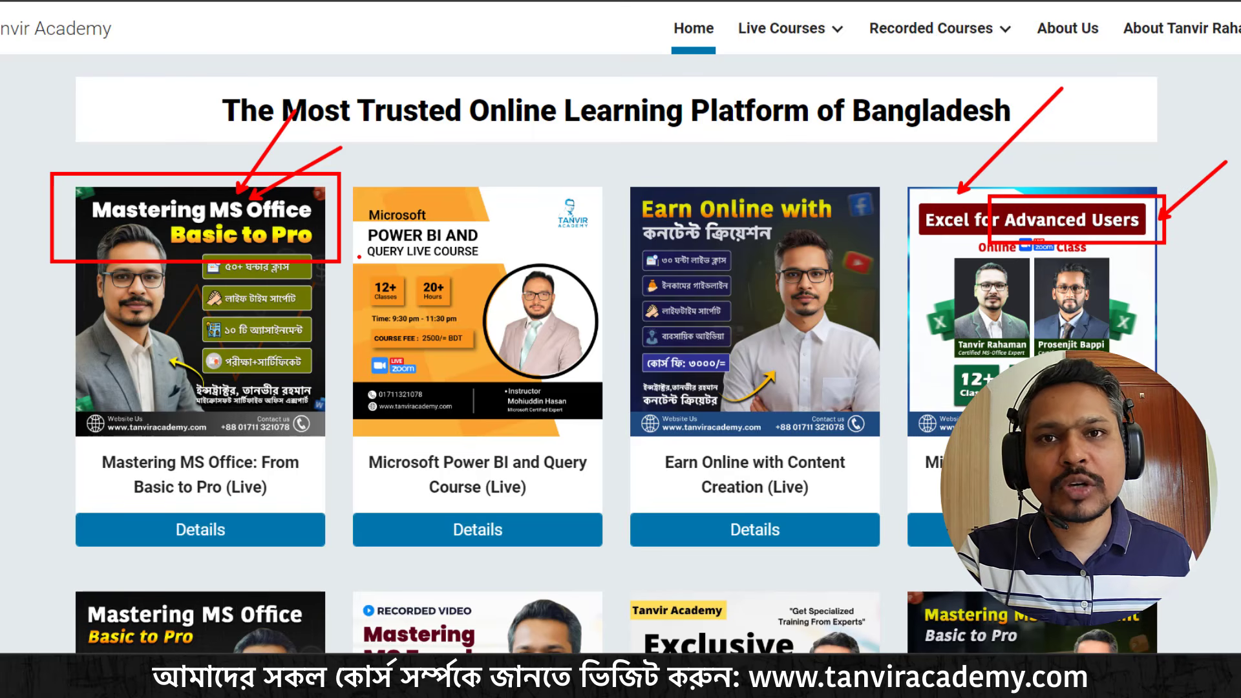
pyautogui.press('Escape')
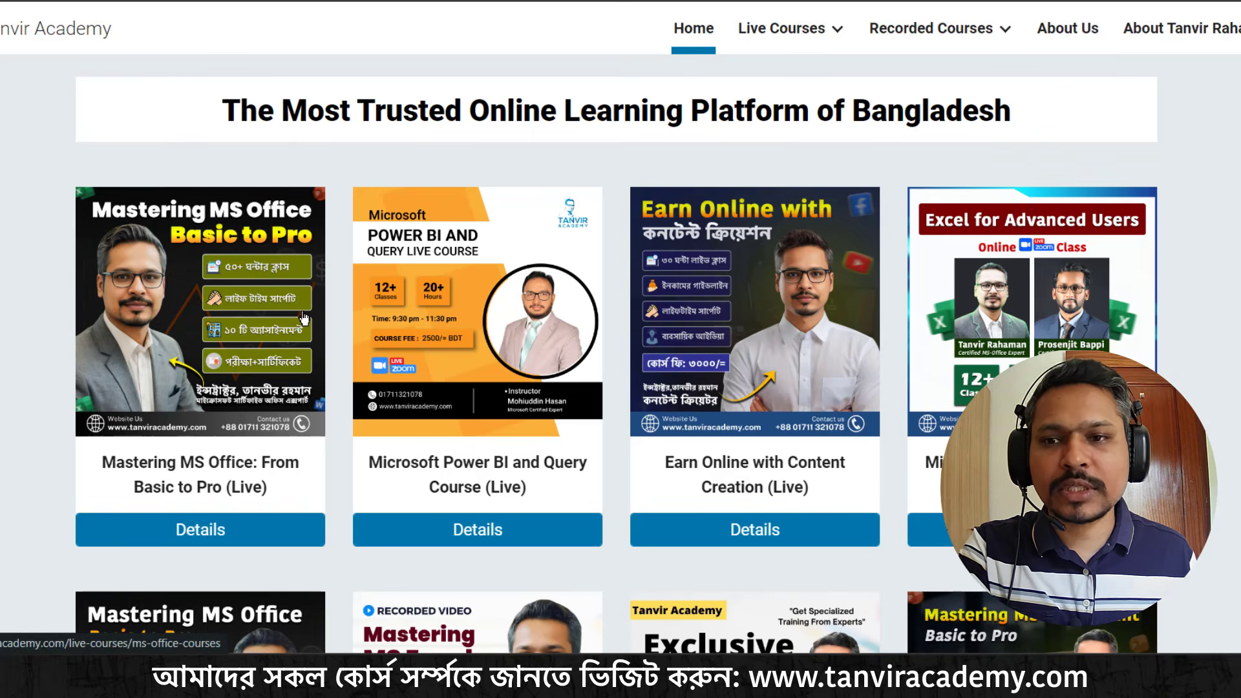
# Open the Mastering MS Office: From Basic to Pro live course page and look through its details
pyautogui.click(191, 244)
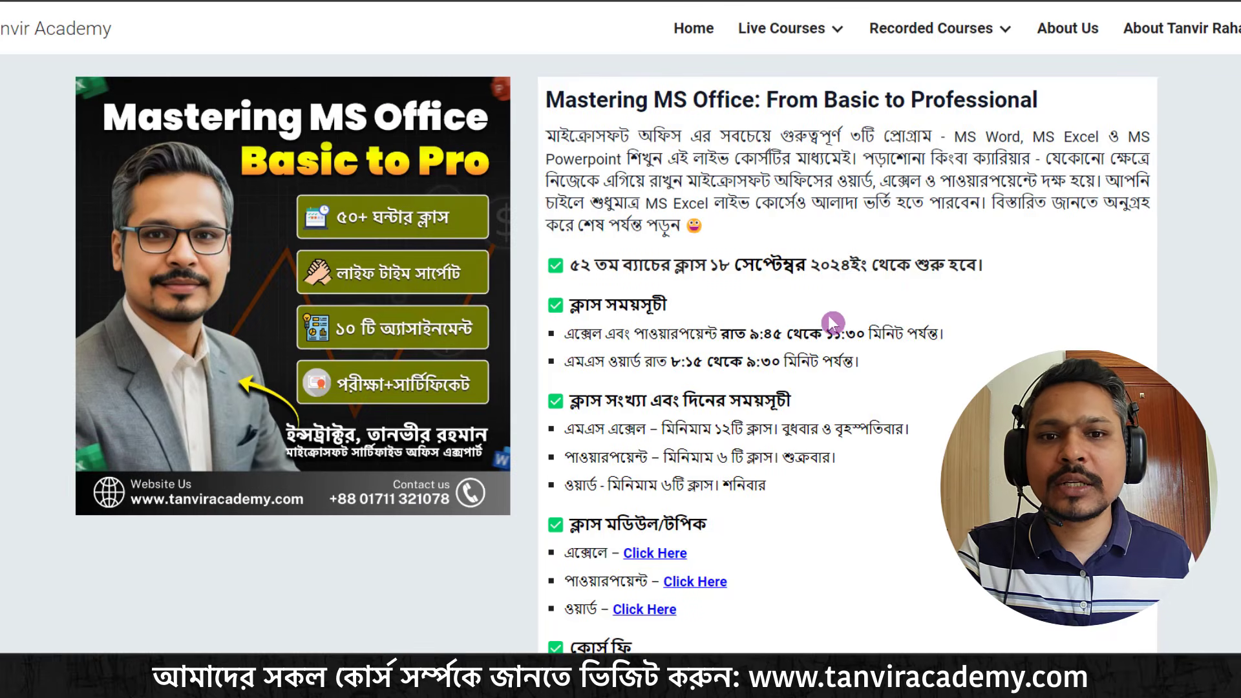
pyautogui.scroll(-5, 827, 324)
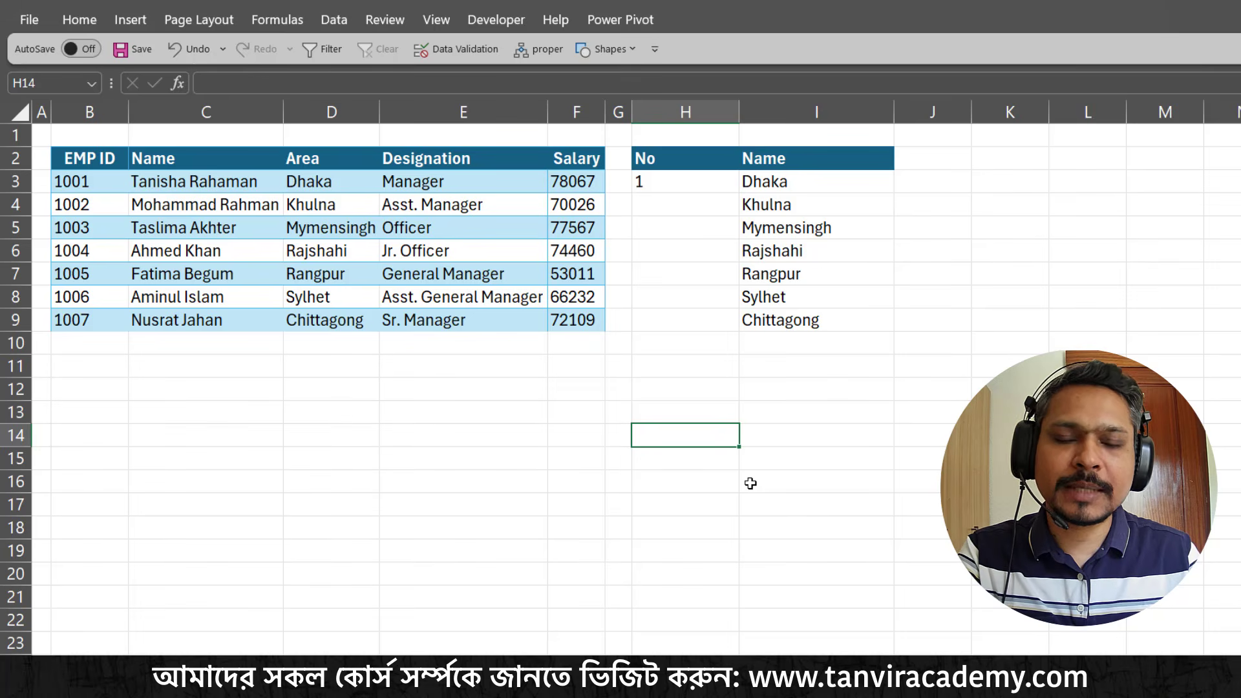
# Clear the list of area names in I3:I9 under the Name header
pyautogui.moveTo(788, 183); pyautogui.dragTo(792, 313)
pyautogui.press('Delete')
# Start a CHOOSE formula in I3 under the Name header, using H3 as the index number
pyautogui.click(815, 177)
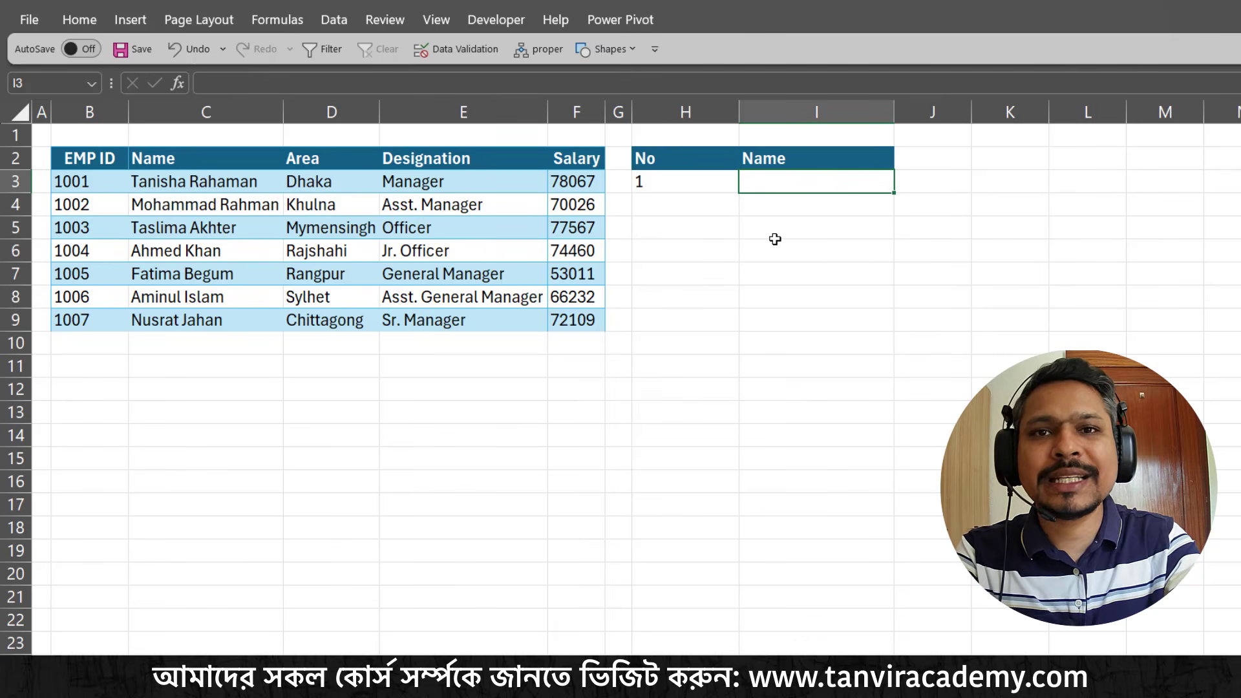
pyautogui.write('=choo')
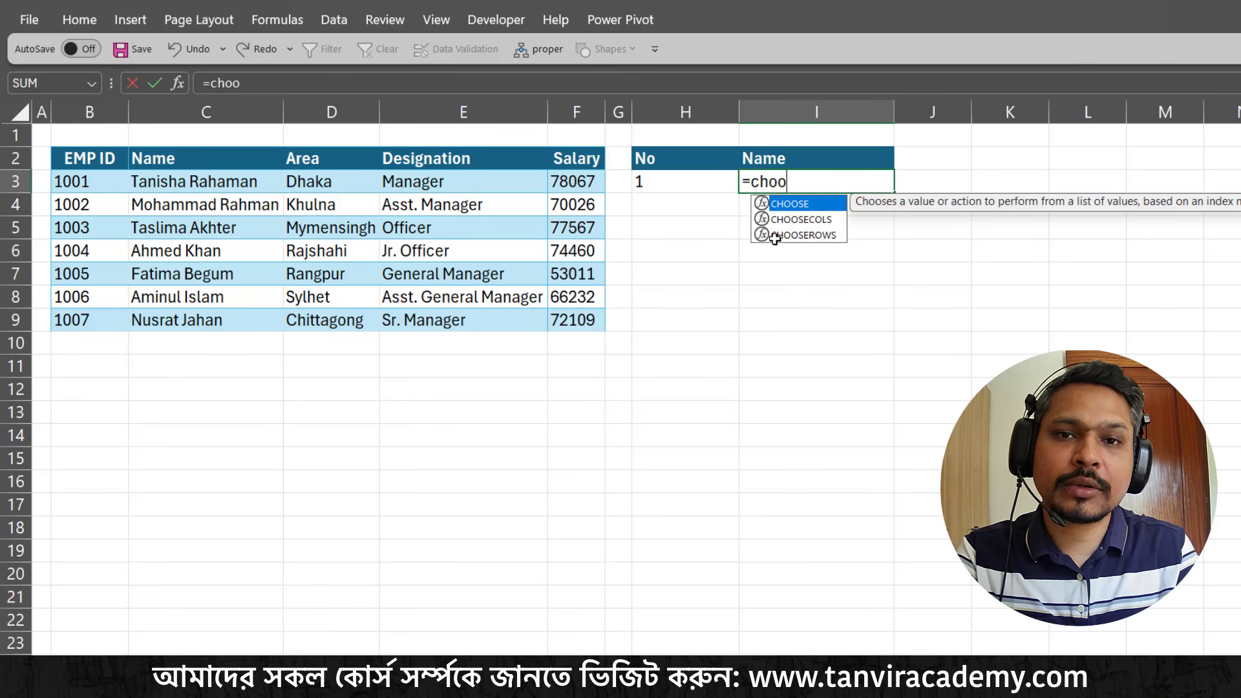
pyautogui.press('Tab')
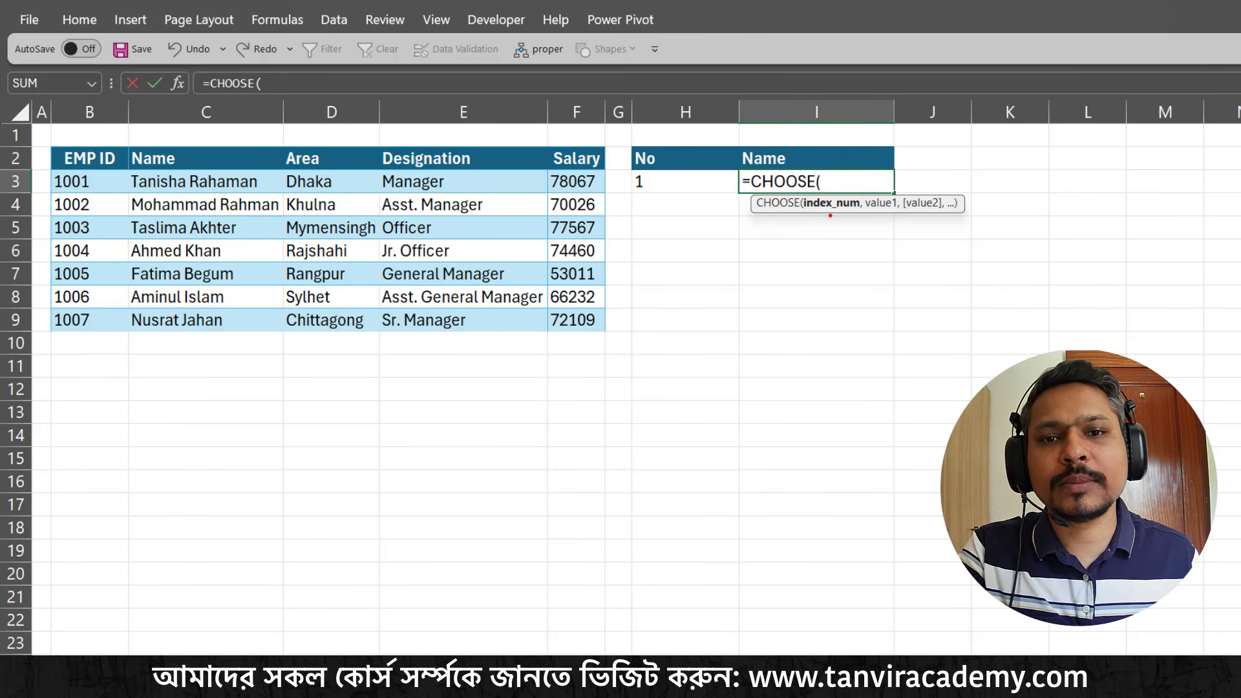
pyautogui.moveTo(830, 215); pyautogui.dragTo(837, 287)
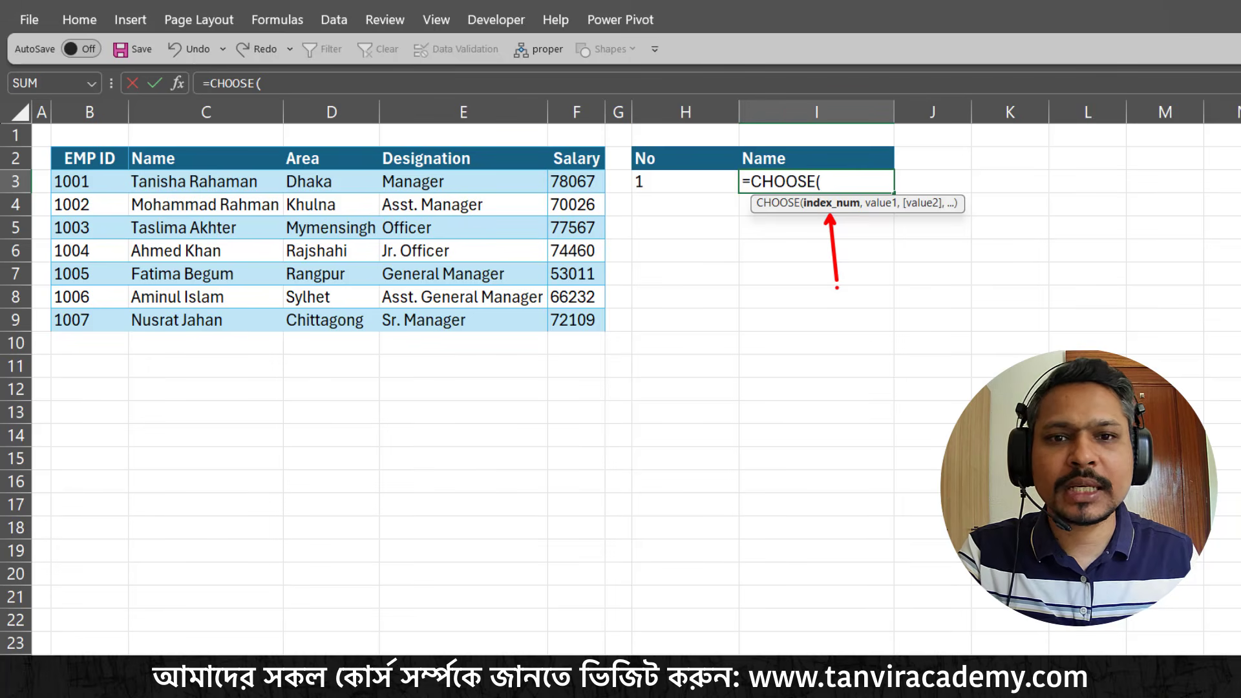
pyautogui.click(673, 182)
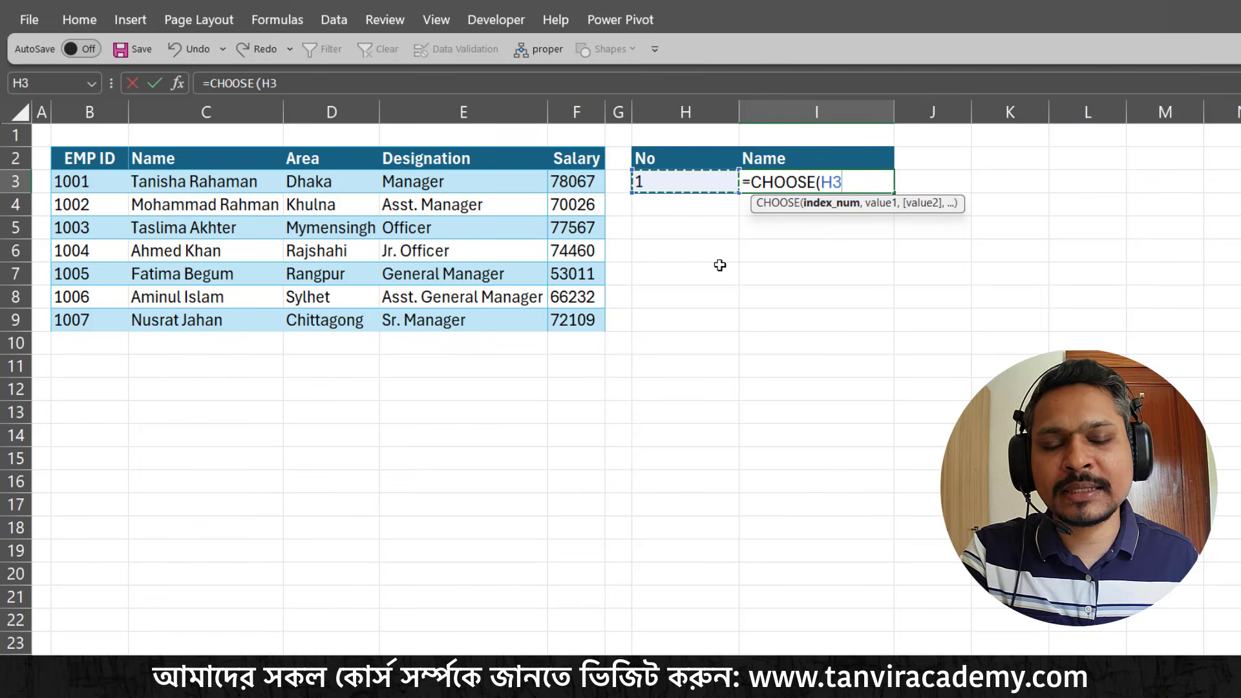
pyautogui.write(',')
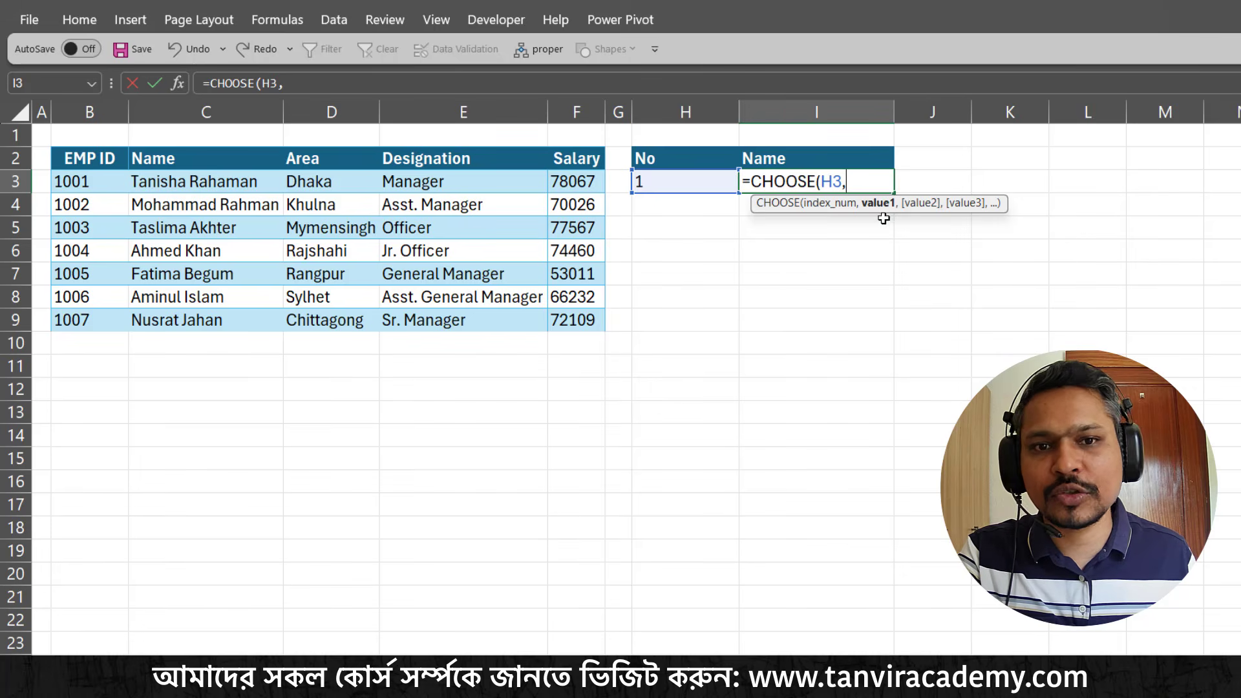
# Add area cells D3, D5 and D7 as the CHOOSE values and enter the formula
pyautogui.click(335, 186)
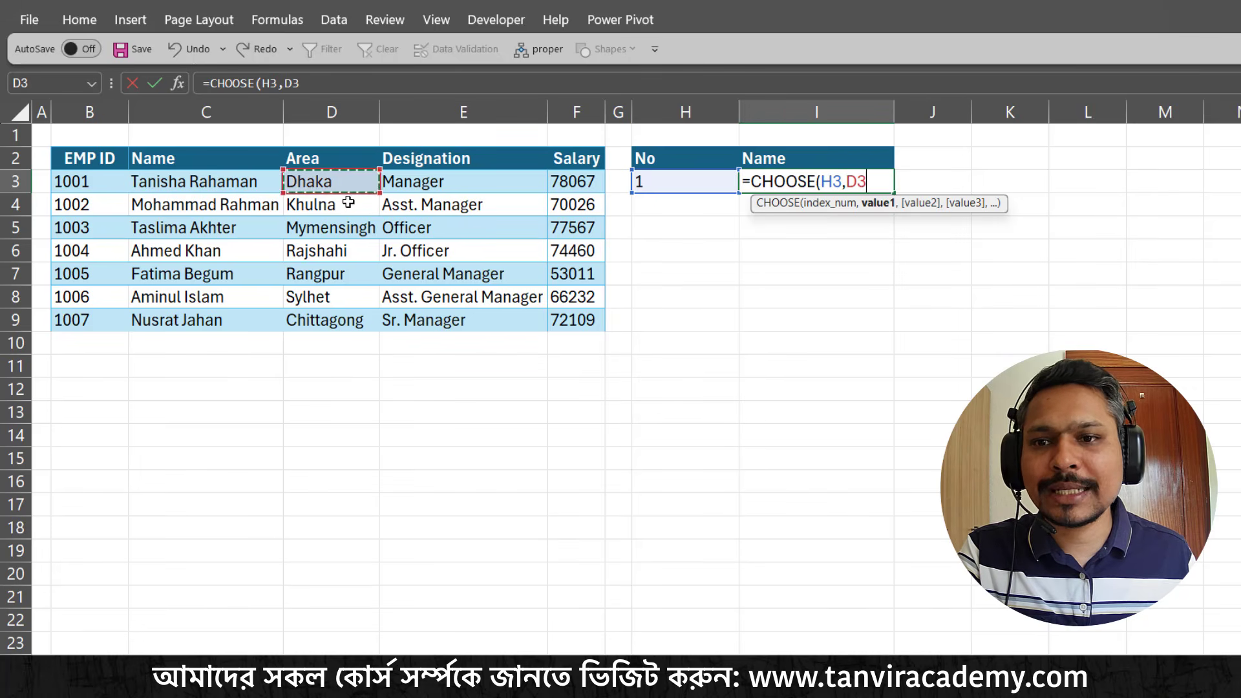
pyautogui.write(',')
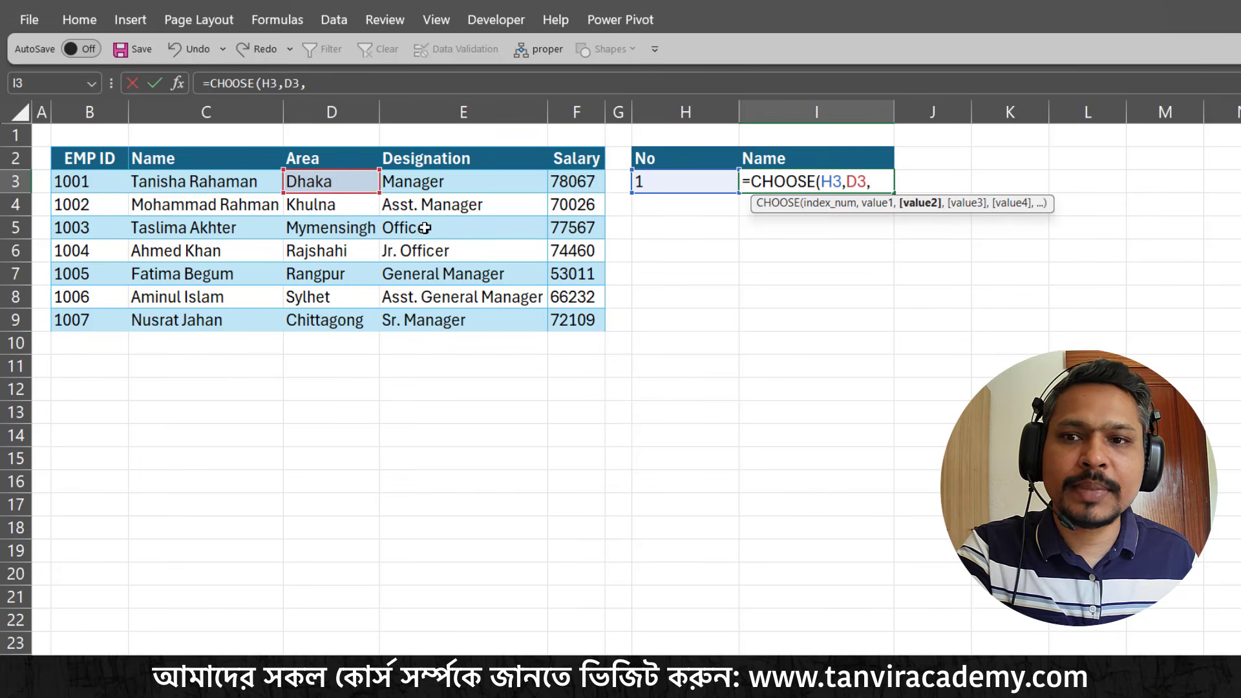
pyautogui.click(301, 229)
pyautogui.write(',')
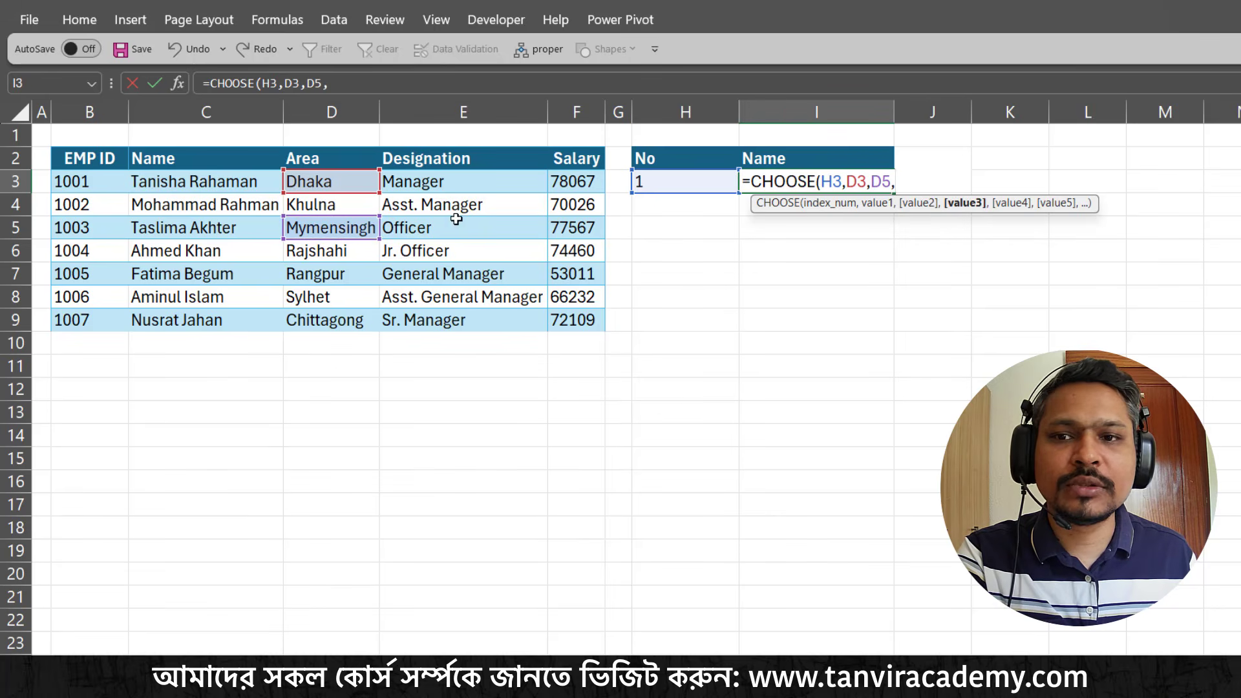
pyautogui.click(353, 277)
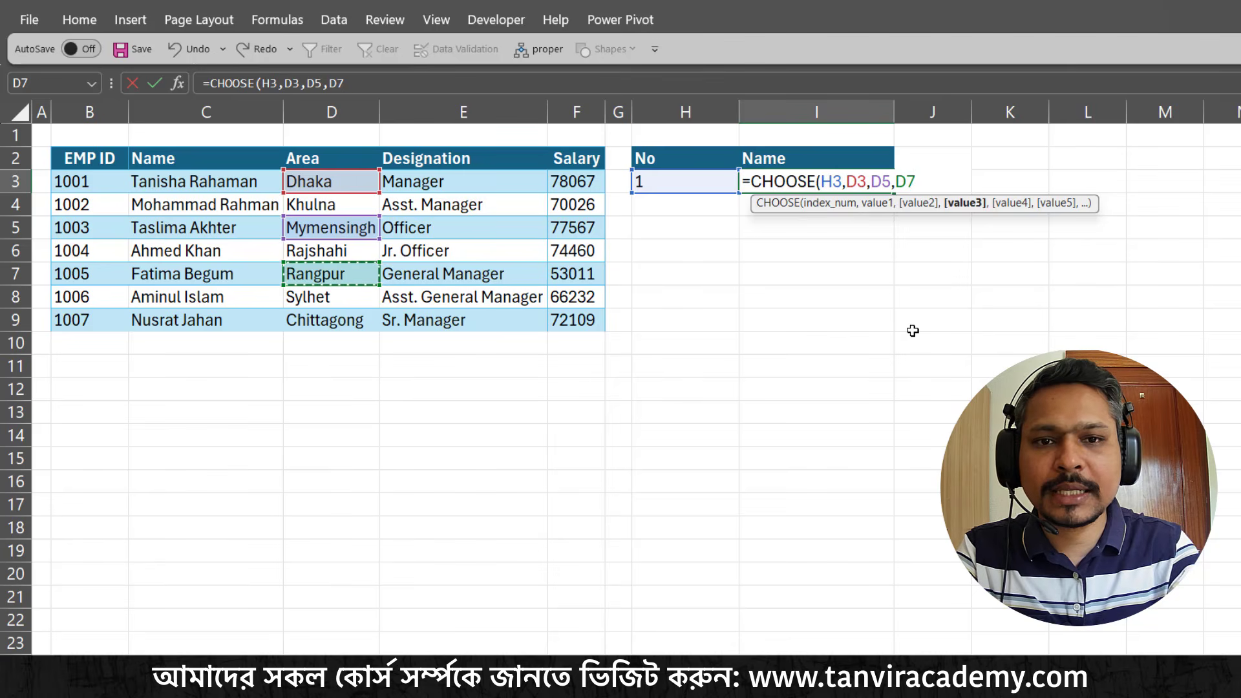
pyautogui.write(')')
pyautogui.press('Return')
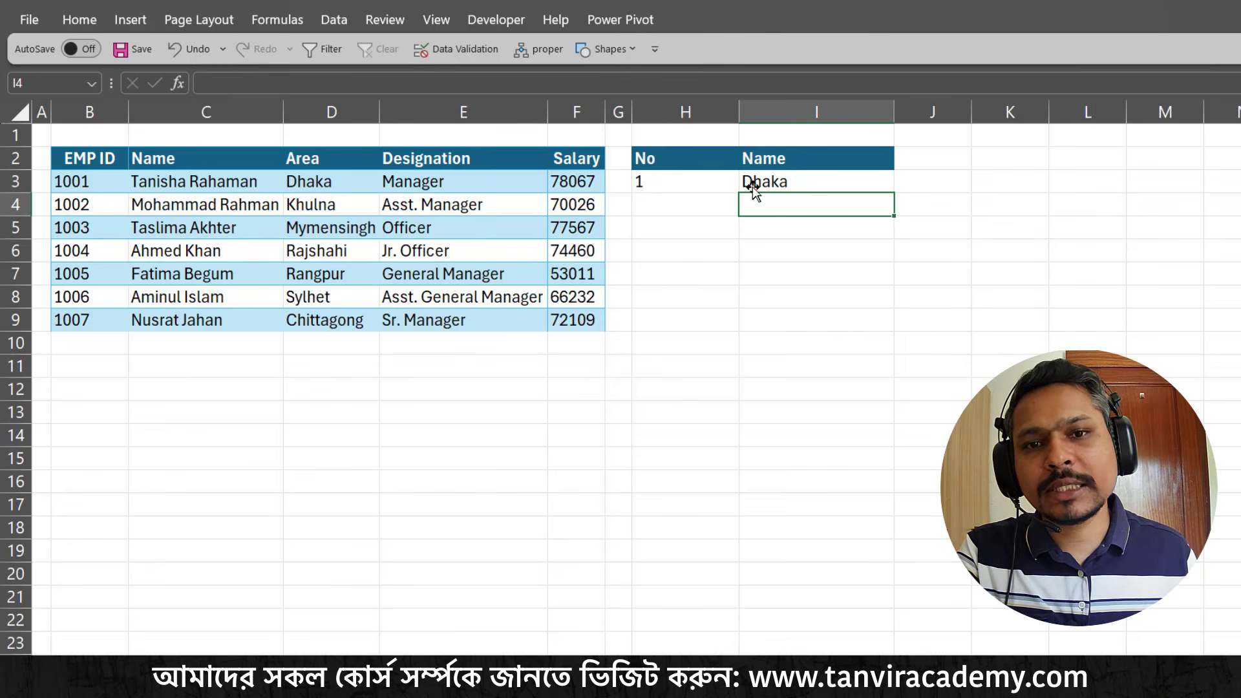
# Test the formula by setting the index number in H3 to 2, and review the CHOOSE arguments in I3
pyautogui.click(719, 184)
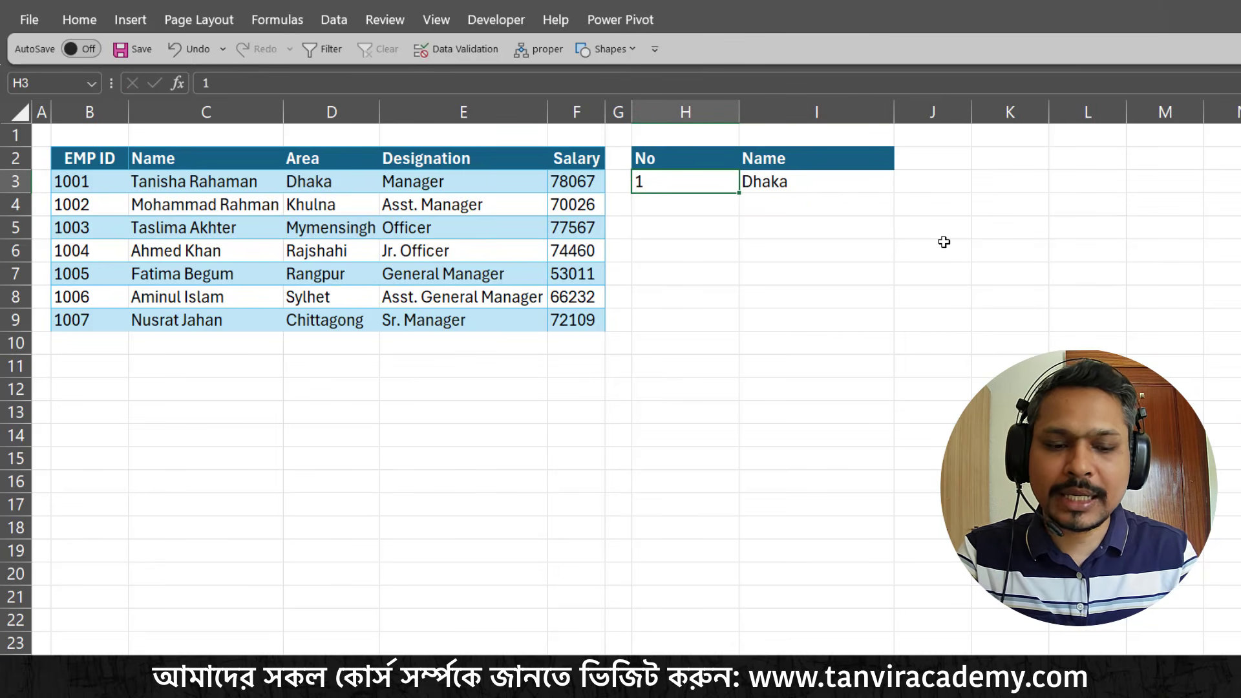
pyautogui.write('2')
pyautogui.press('Return')
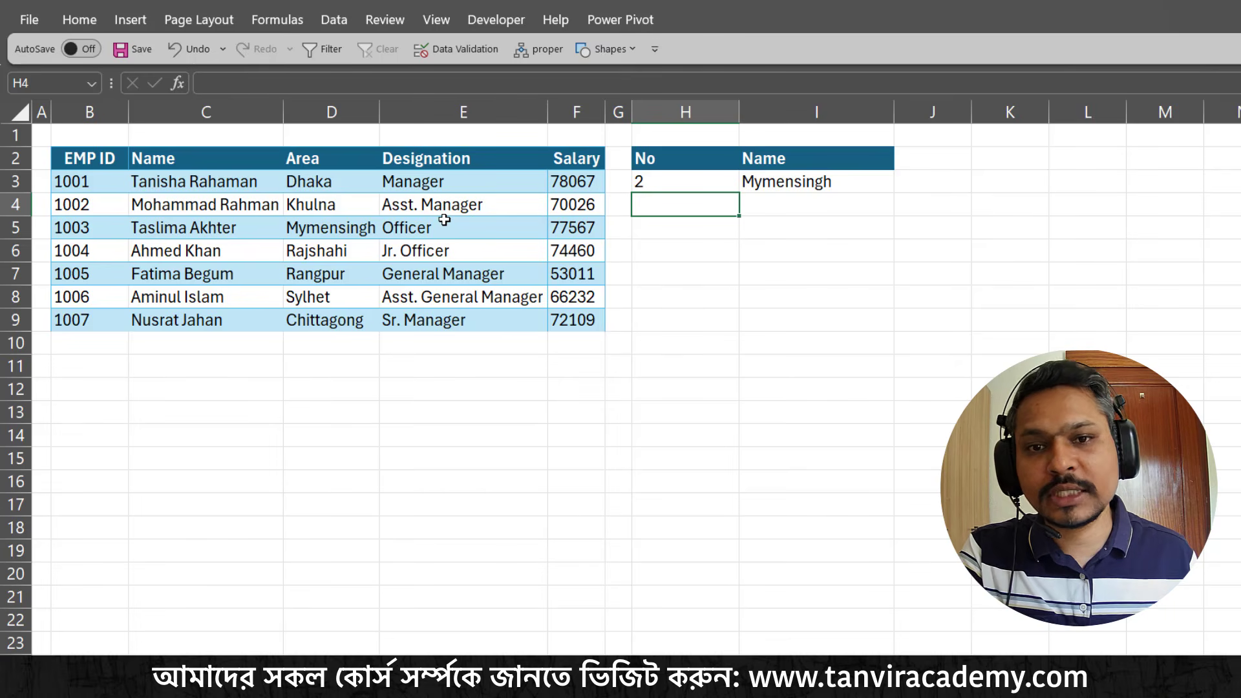
pyautogui.doubleClick(822, 182)
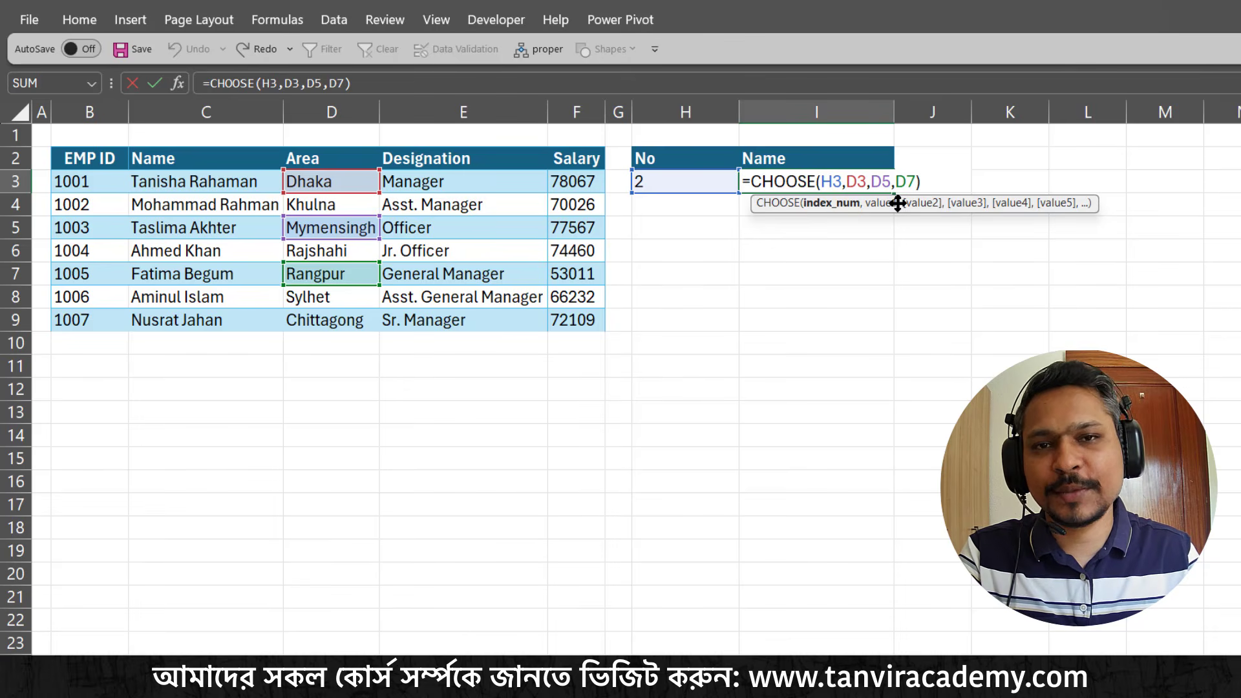
pyautogui.click(932, 176)
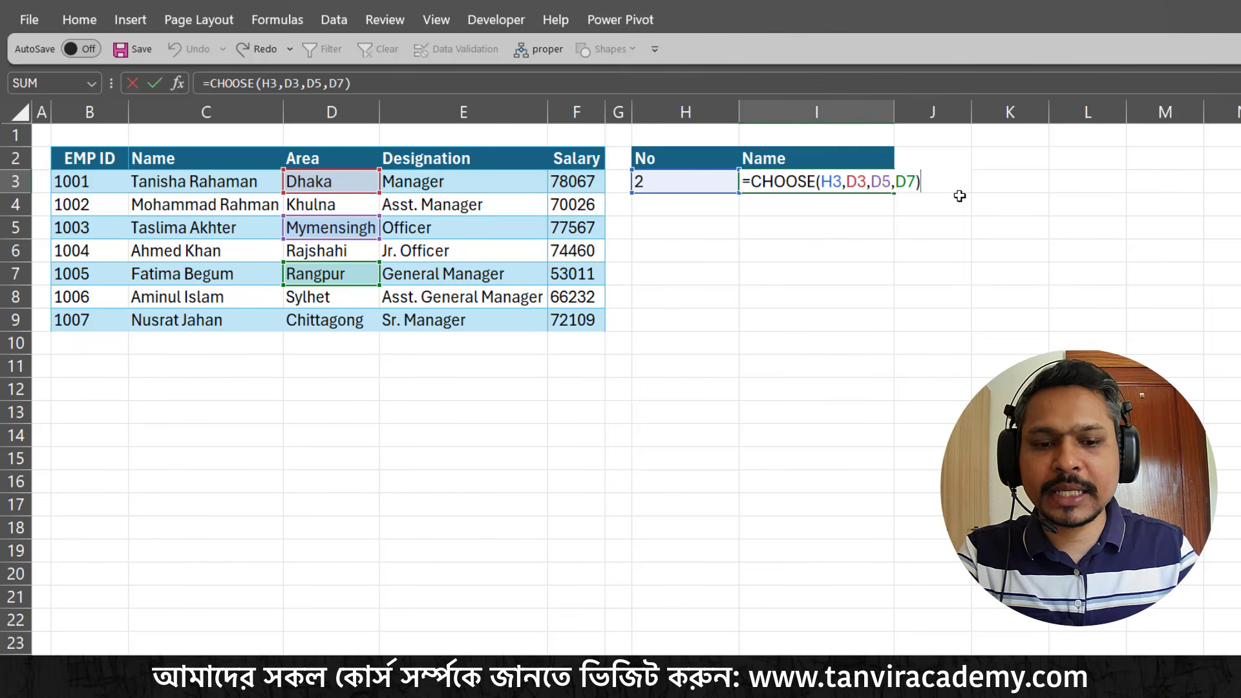
pyautogui.press('Return')
# Clear I3 and start a new CHOOSE formula there with H3 as the index number
pyautogui.click(873, 174)
pyautogui.press('BackSpace')
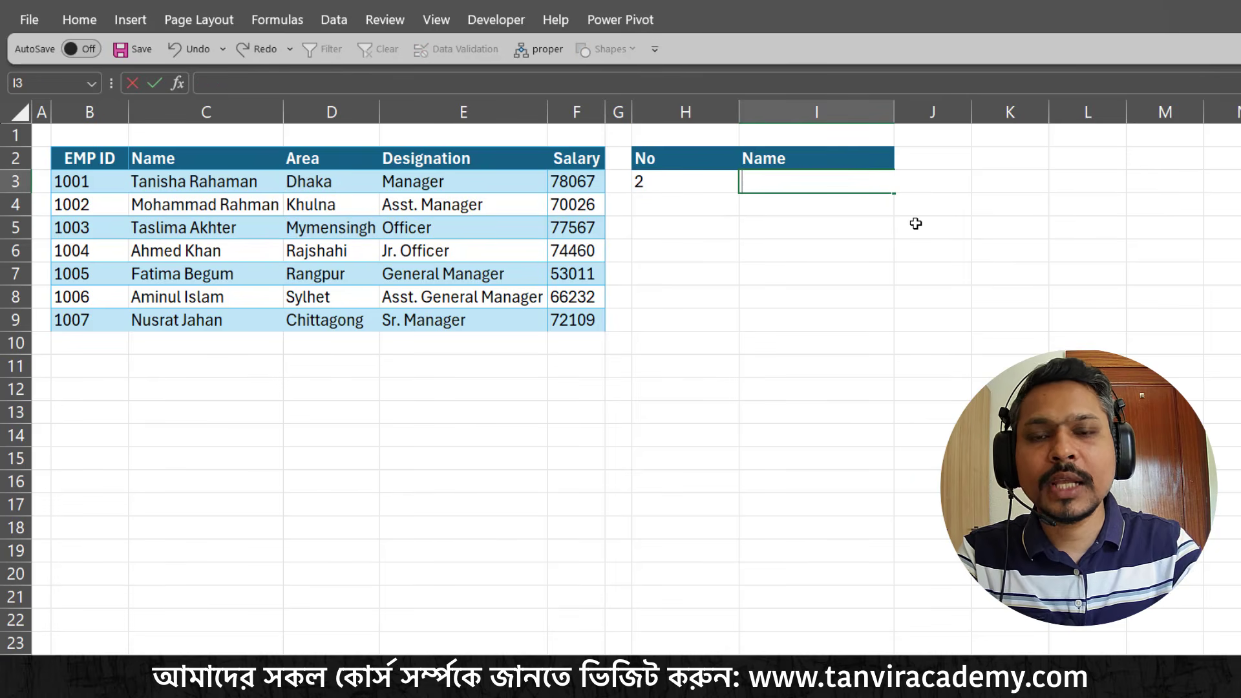
pyautogui.write('=choo')
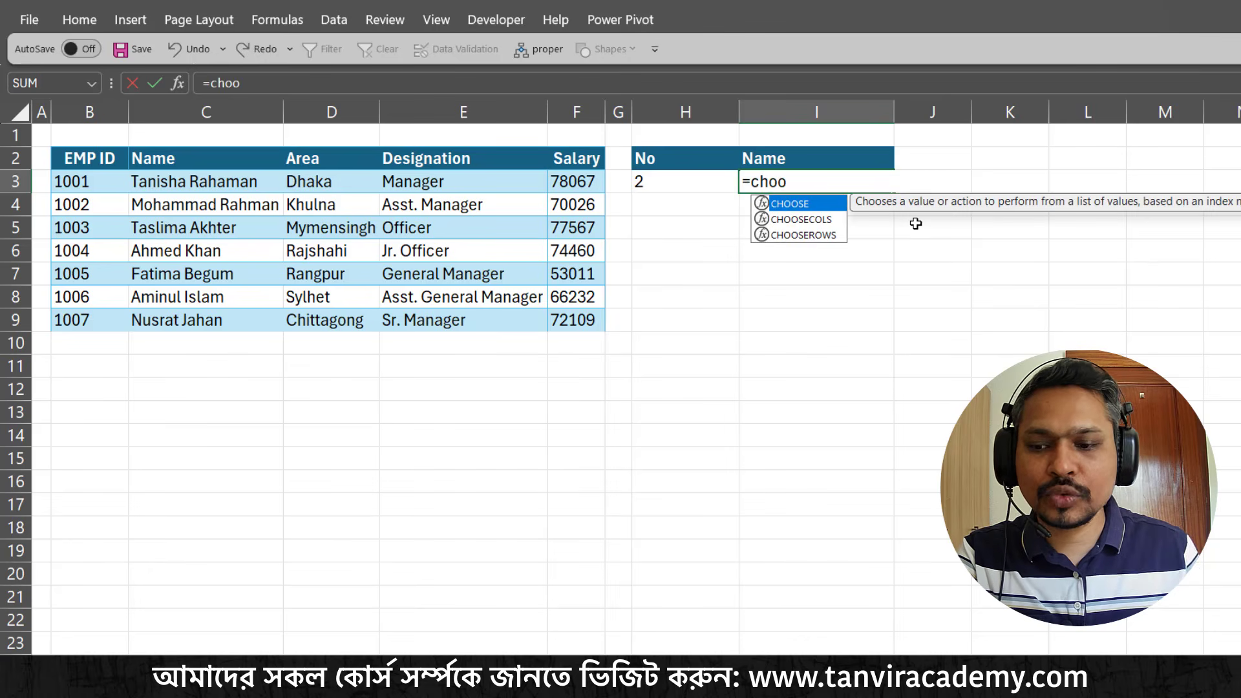
pyautogui.press('Tab')
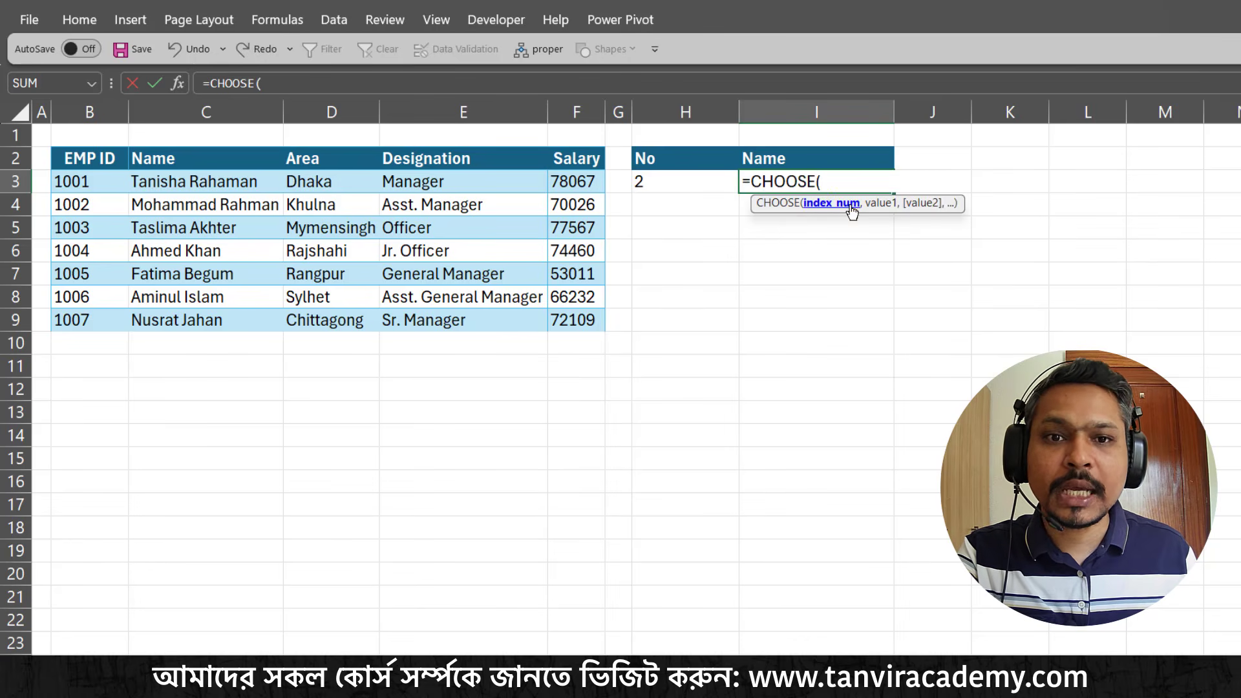
pyautogui.click(668, 183)
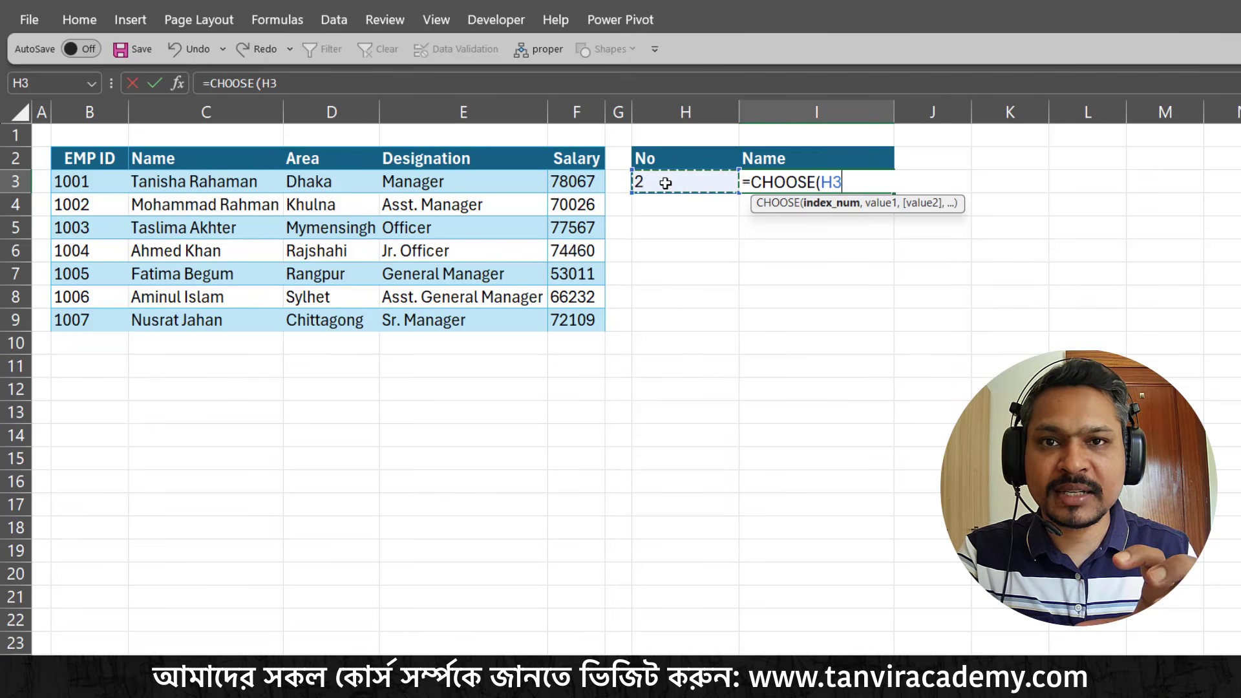
pyautogui.write(',')
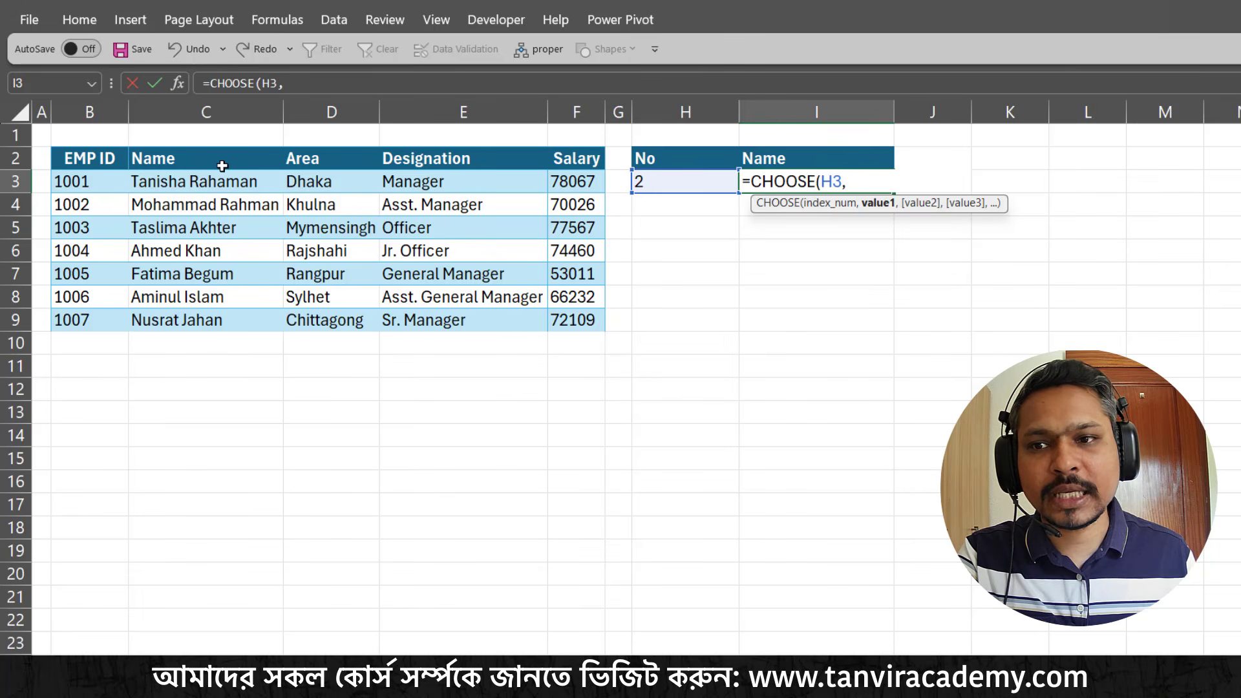
# Supply the Name range C3:C9 and Salary range F3:F9 as the CHOOSE values and enter the formula
pyautogui.moveTo(221, 176); pyautogui.dragTo(272, 323)
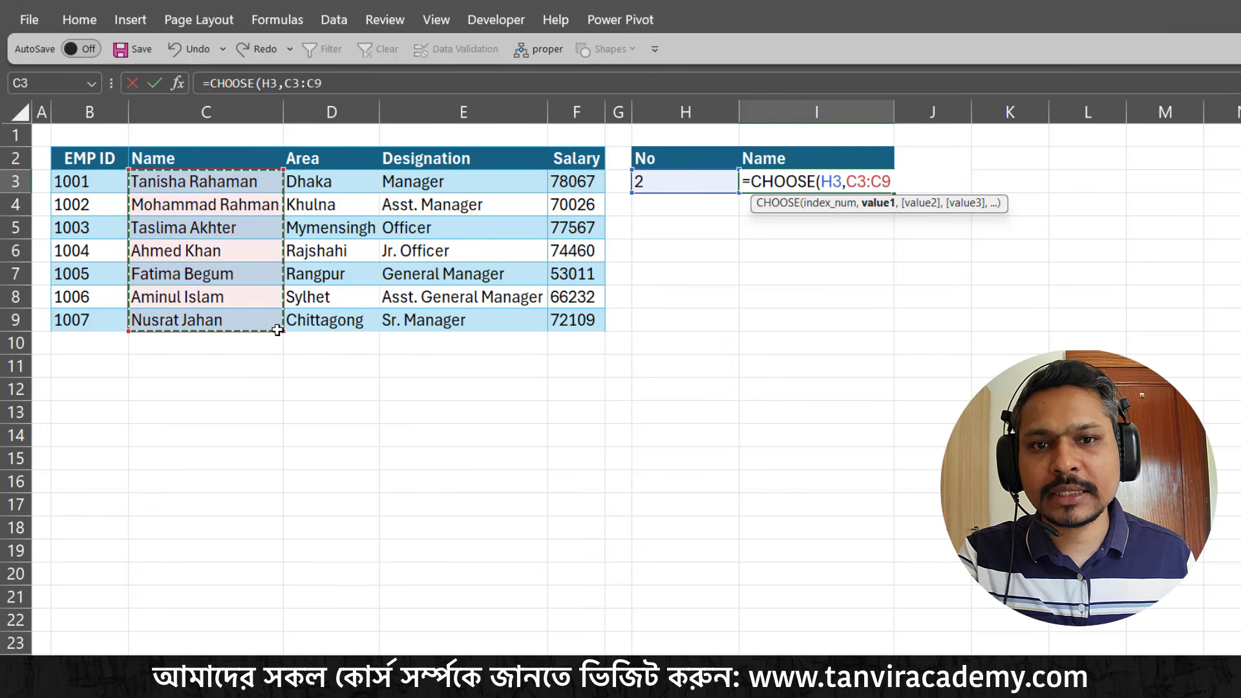
pyautogui.write(',')
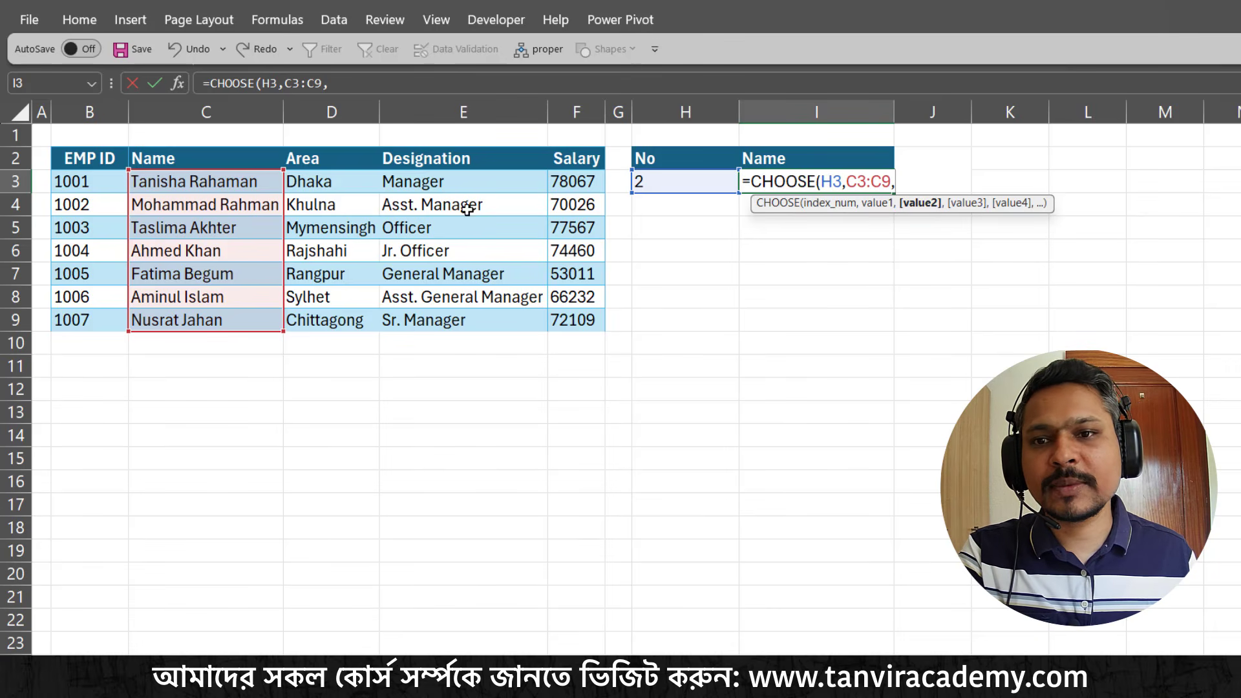
pyautogui.moveTo(562, 183); pyautogui.dragTo(563, 318)
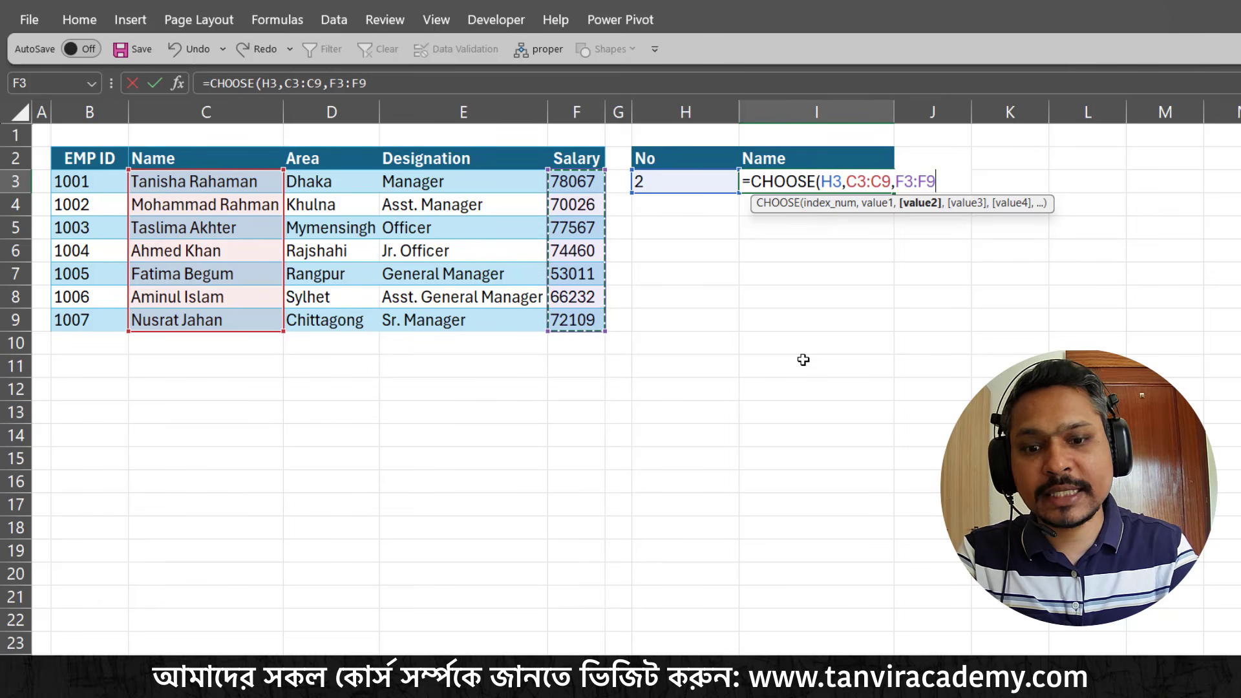
pyautogui.write(')')
pyautogui.press('Return')
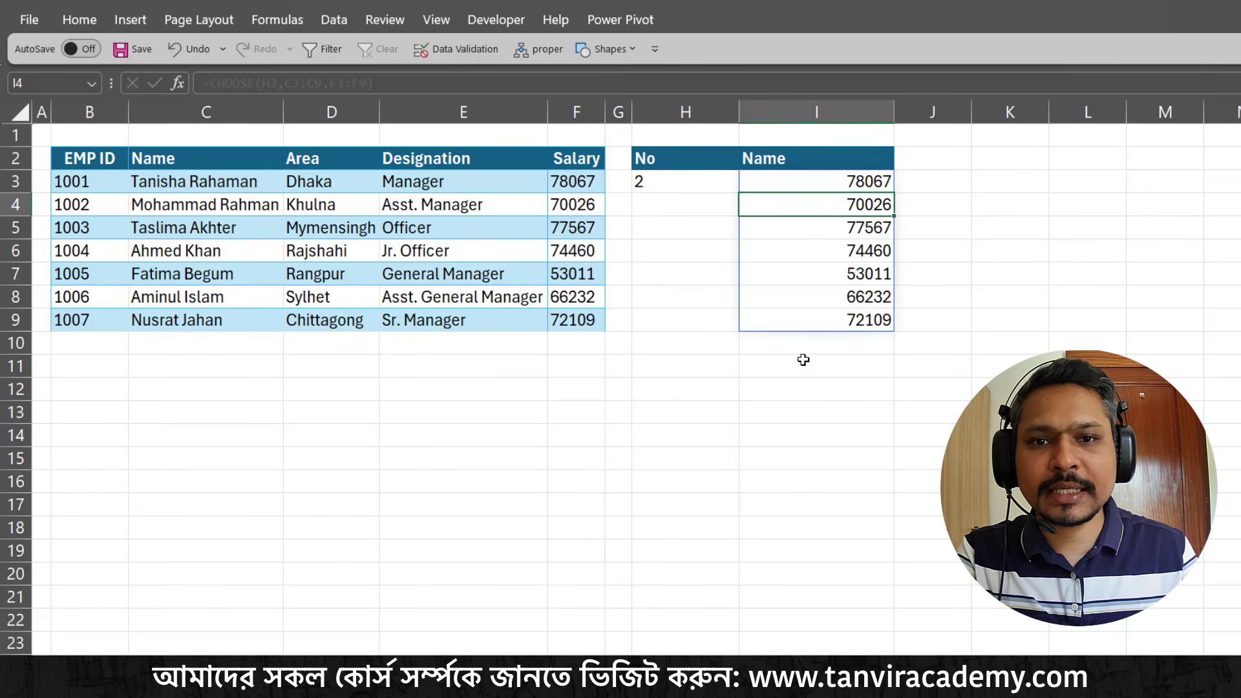
# Set the index number in H3 to 1 to return the first range
pyautogui.click(681, 186)
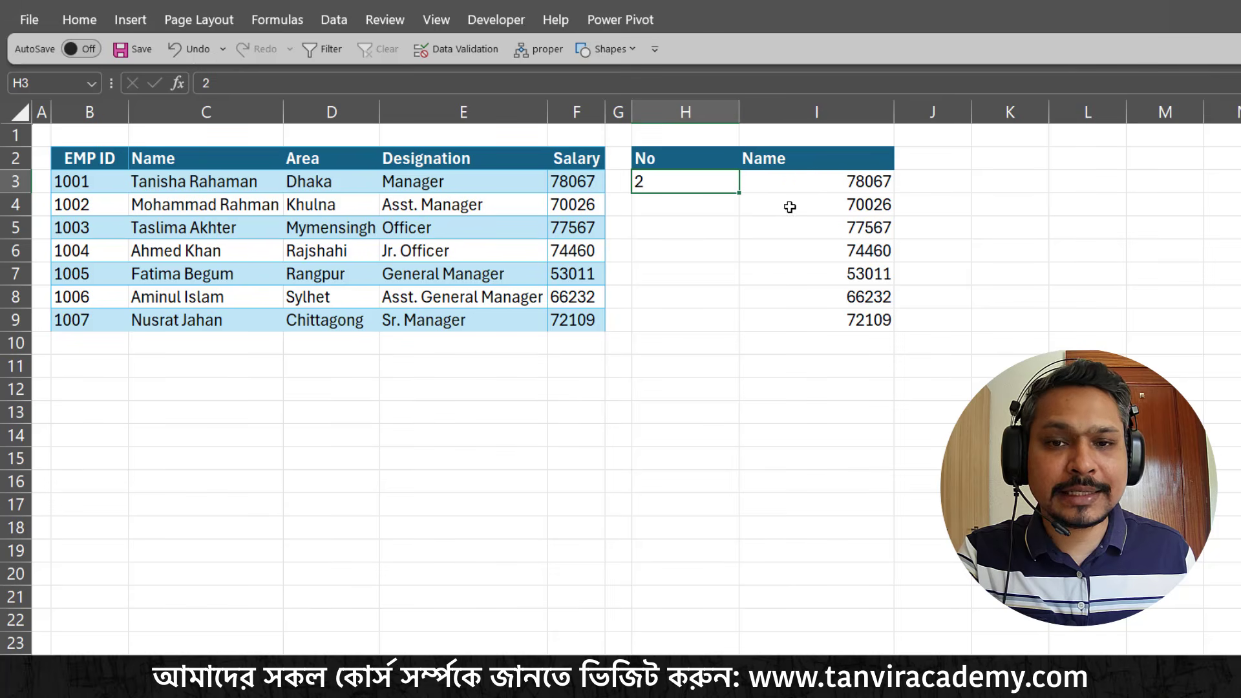
pyautogui.write('1')
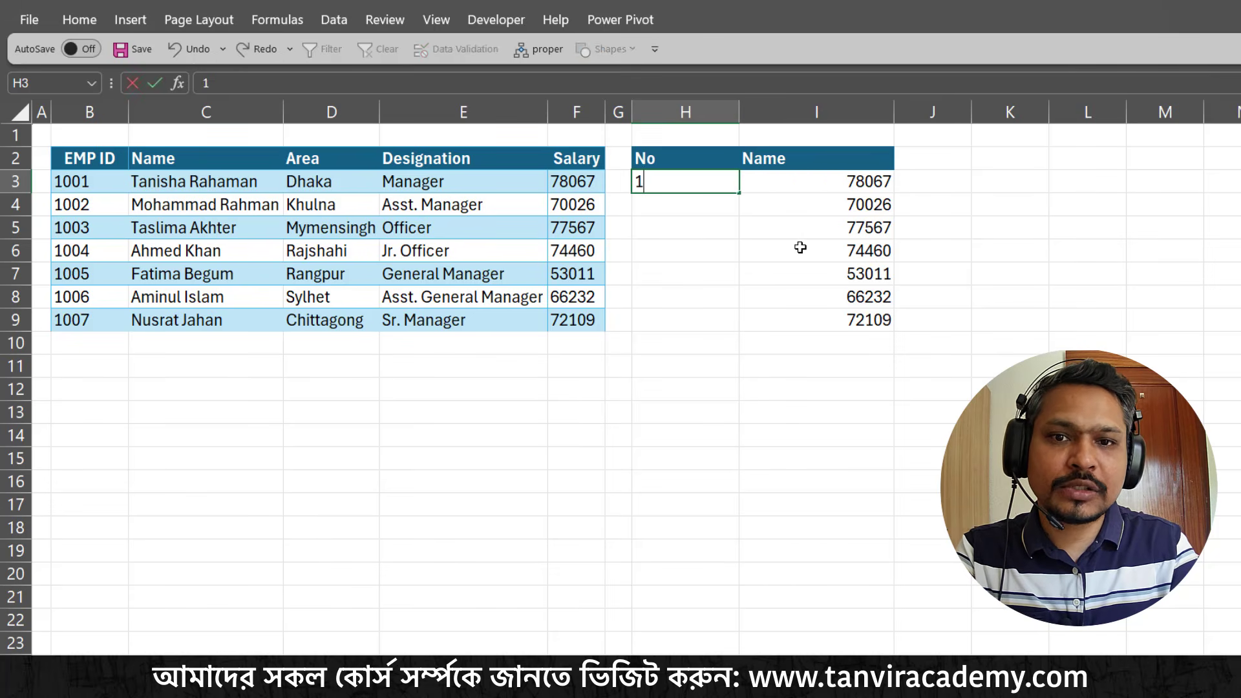
pyautogui.press('Return')
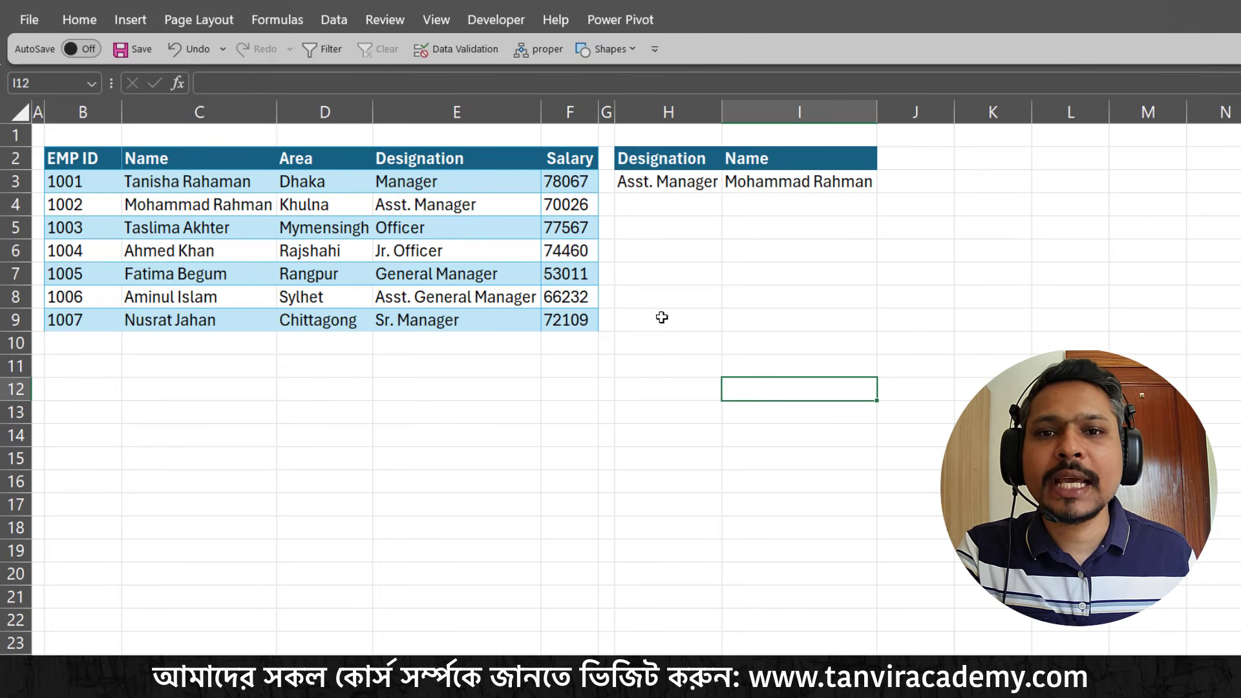
# Choose Officer from the Designation list in H3 and check it against the Officer entry in the employee table
pyautogui.click(667, 181)
pyautogui.click(729, 187)
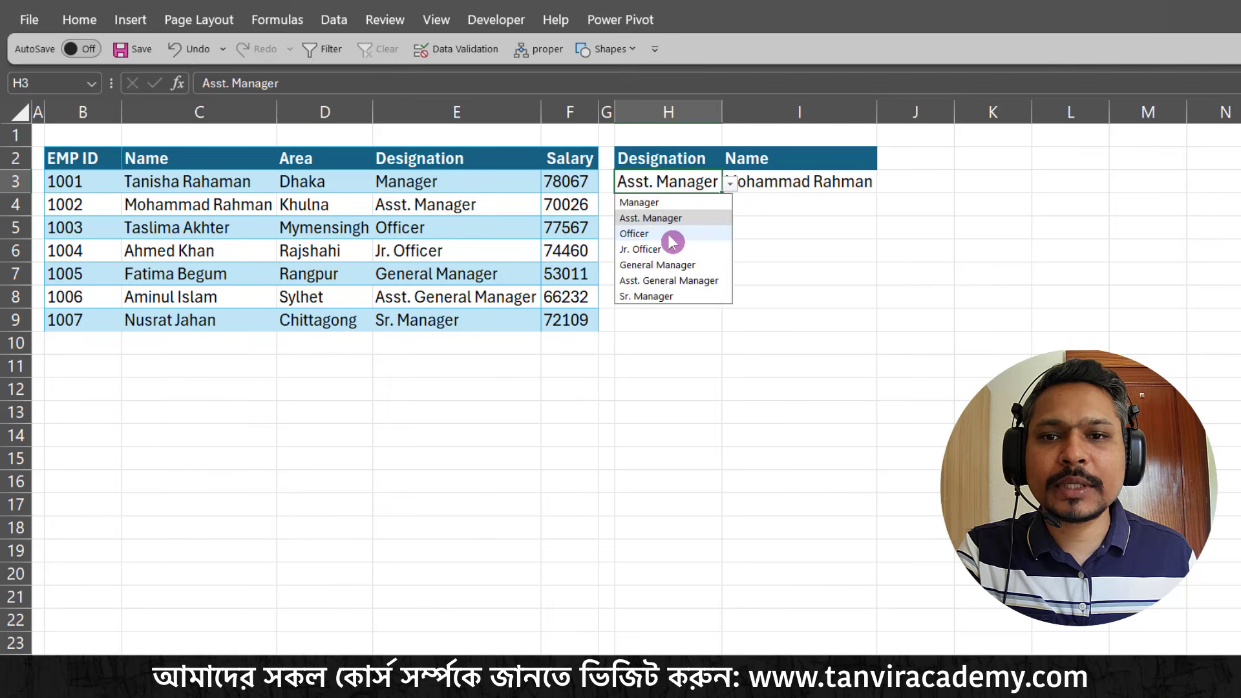
pyautogui.click(672, 234)
pyautogui.click(728, 188)
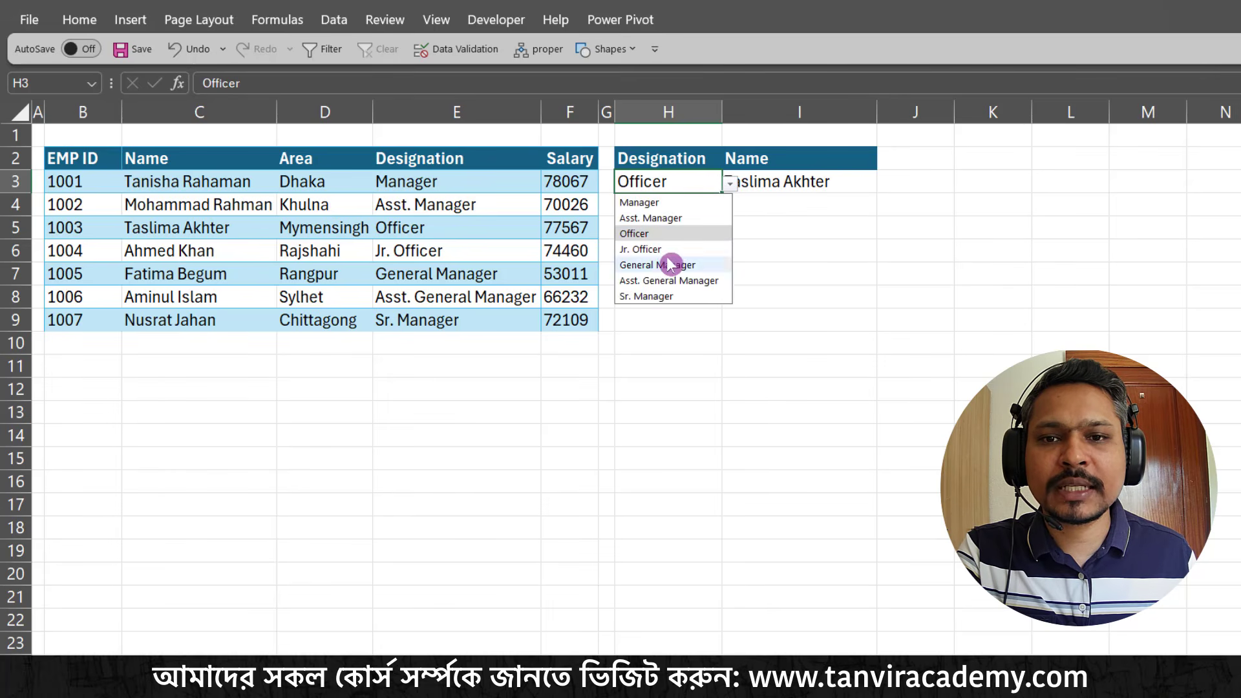
pyautogui.click(786, 249)
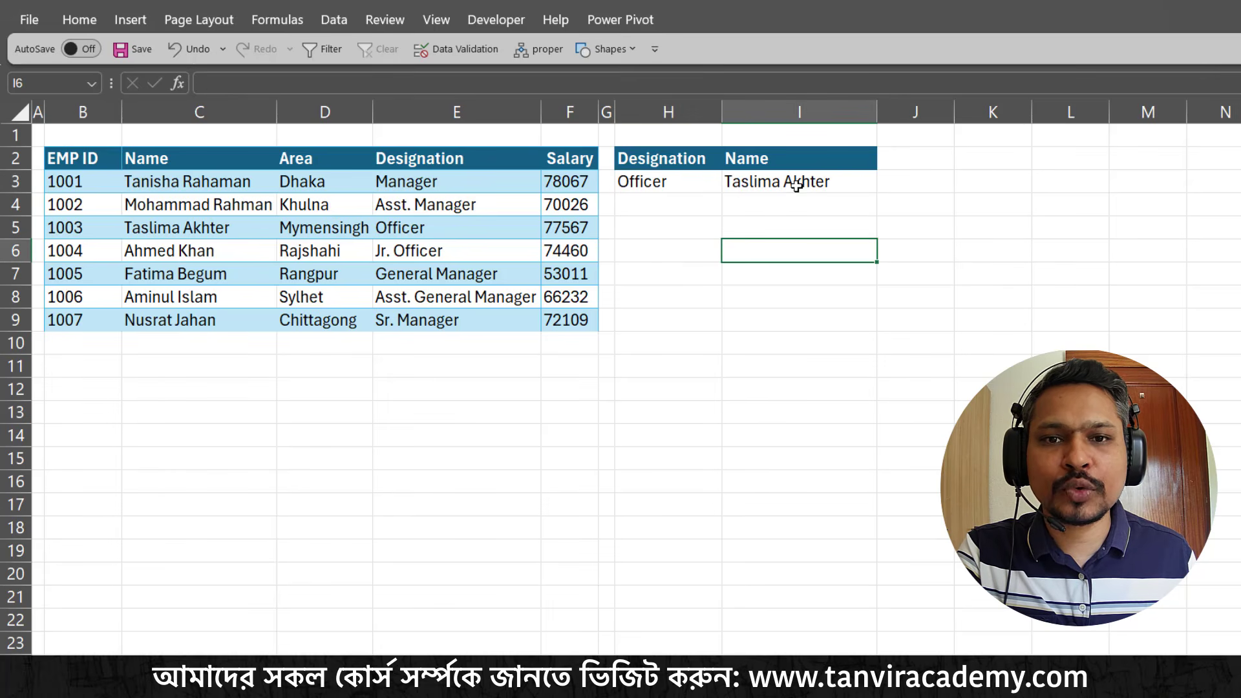
pyautogui.click(715, 187)
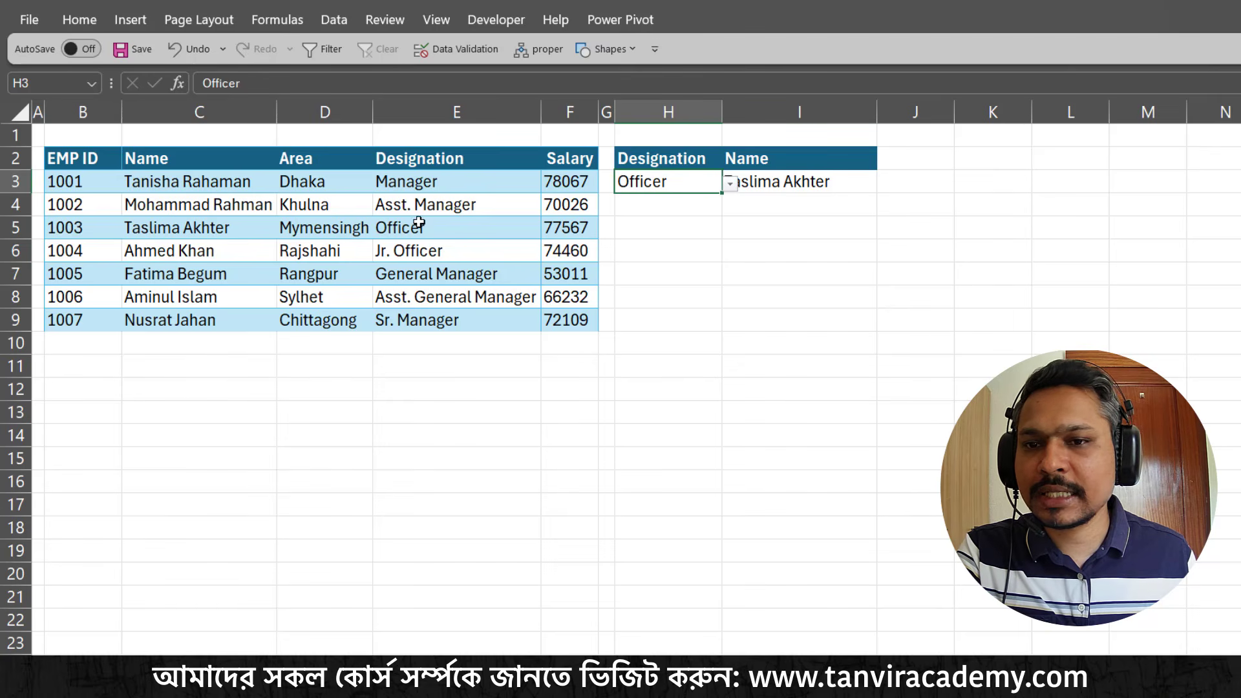
pyautogui.click(444, 230)
# Choose Asst. General Manager from the Designation list in H3 and widen column H to fit the text
pyautogui.click(675, 185)
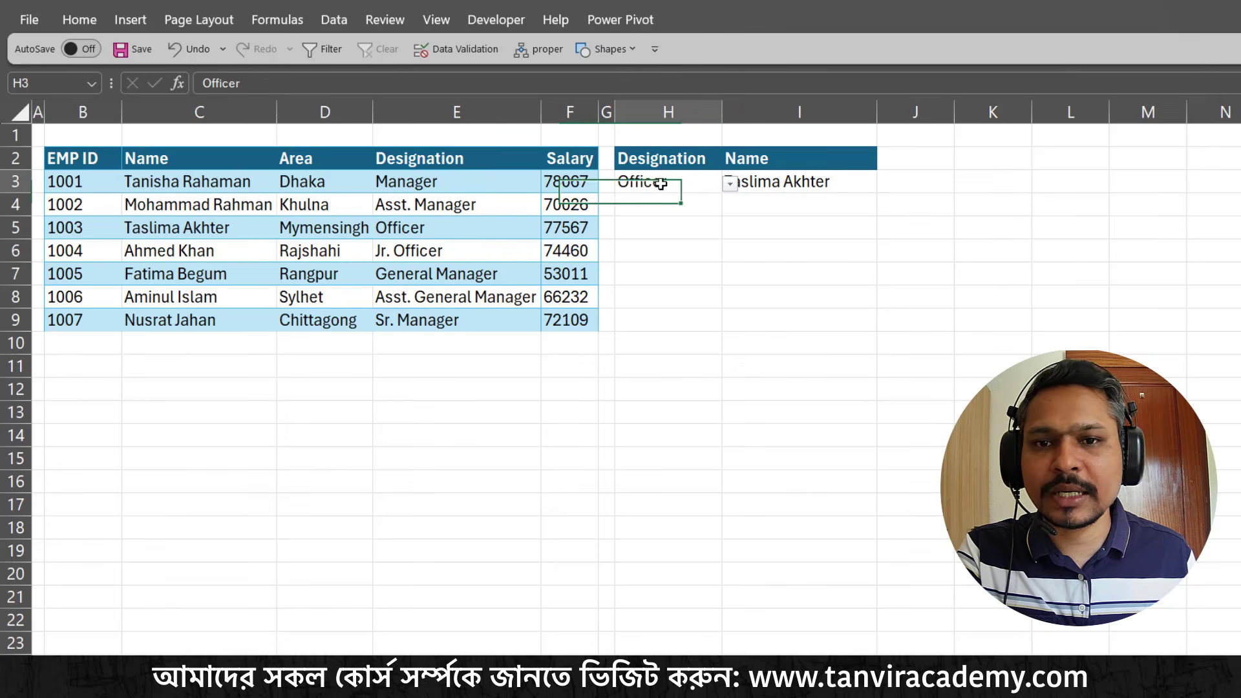
pyautogui.click(730, 184)
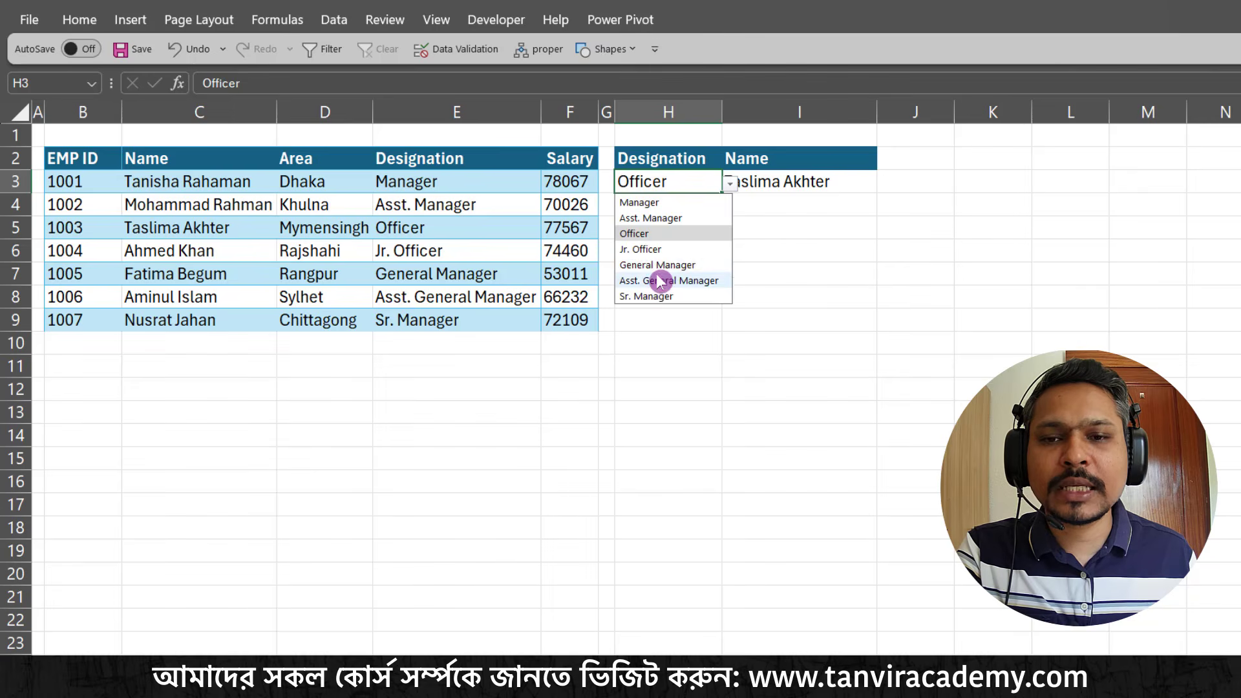
pyautogui.click(666, 281)
pyautogui.click(800, 177)
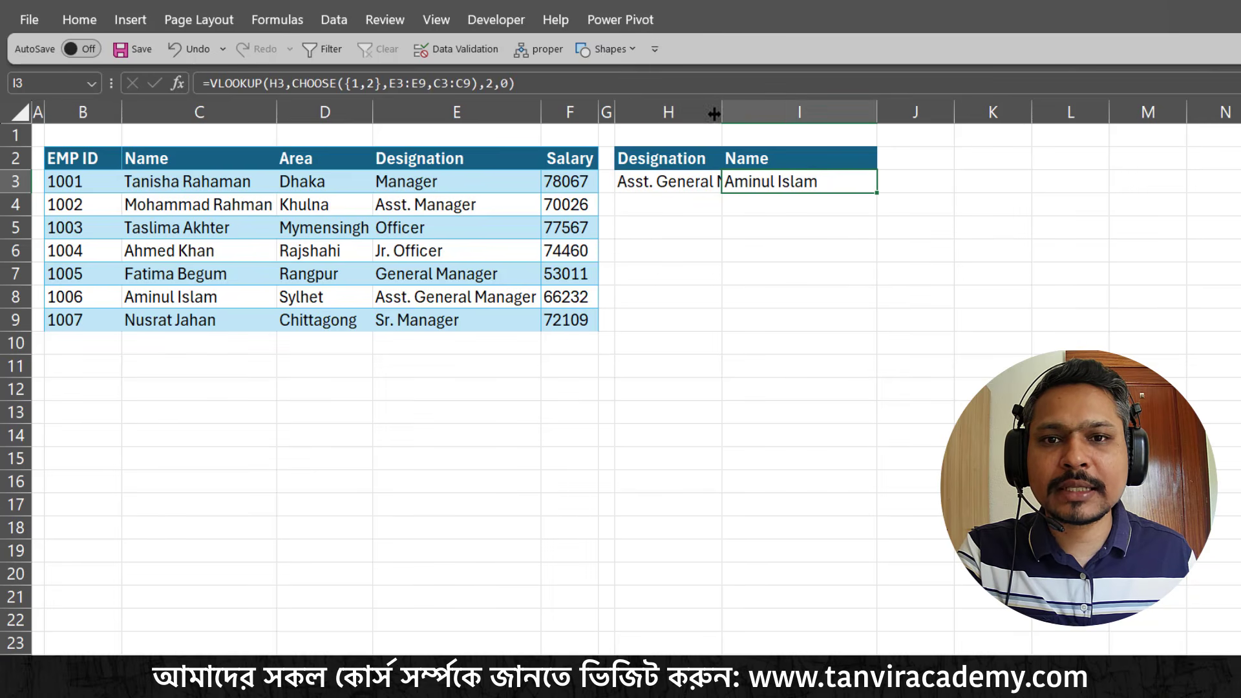
pyautogui.moveTo(722, 114); pyautogui.dragTo(788, 117)
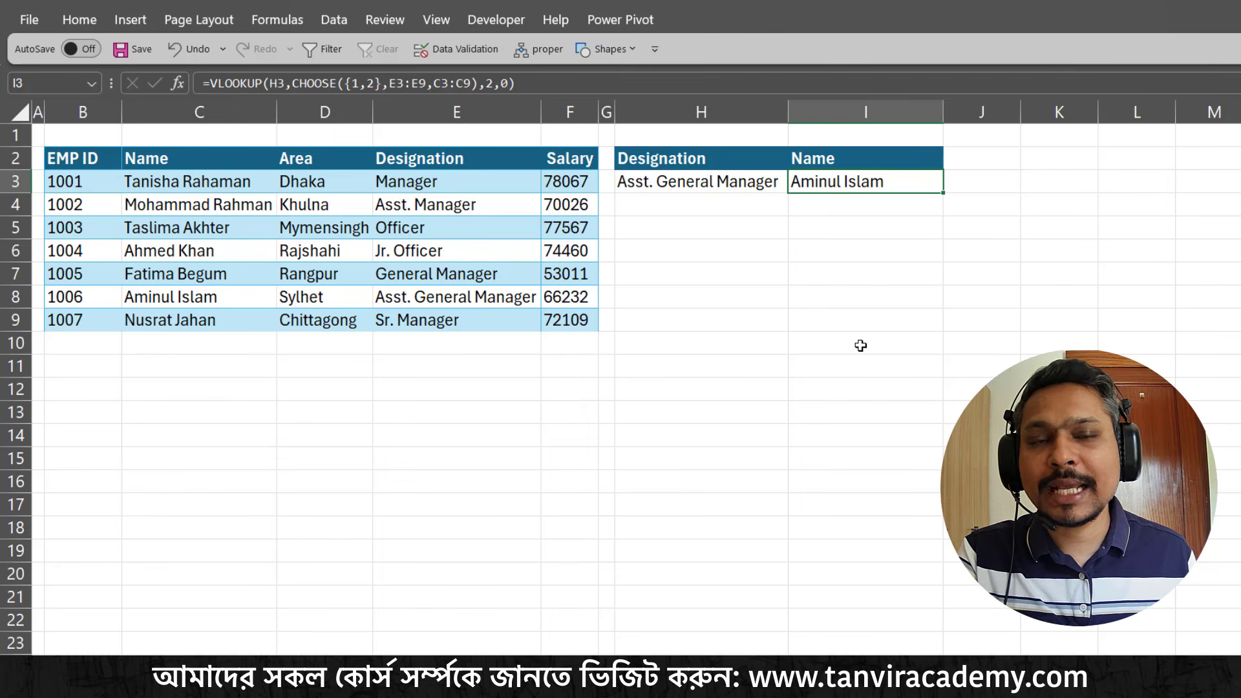
pyautogui.click(816, 381)
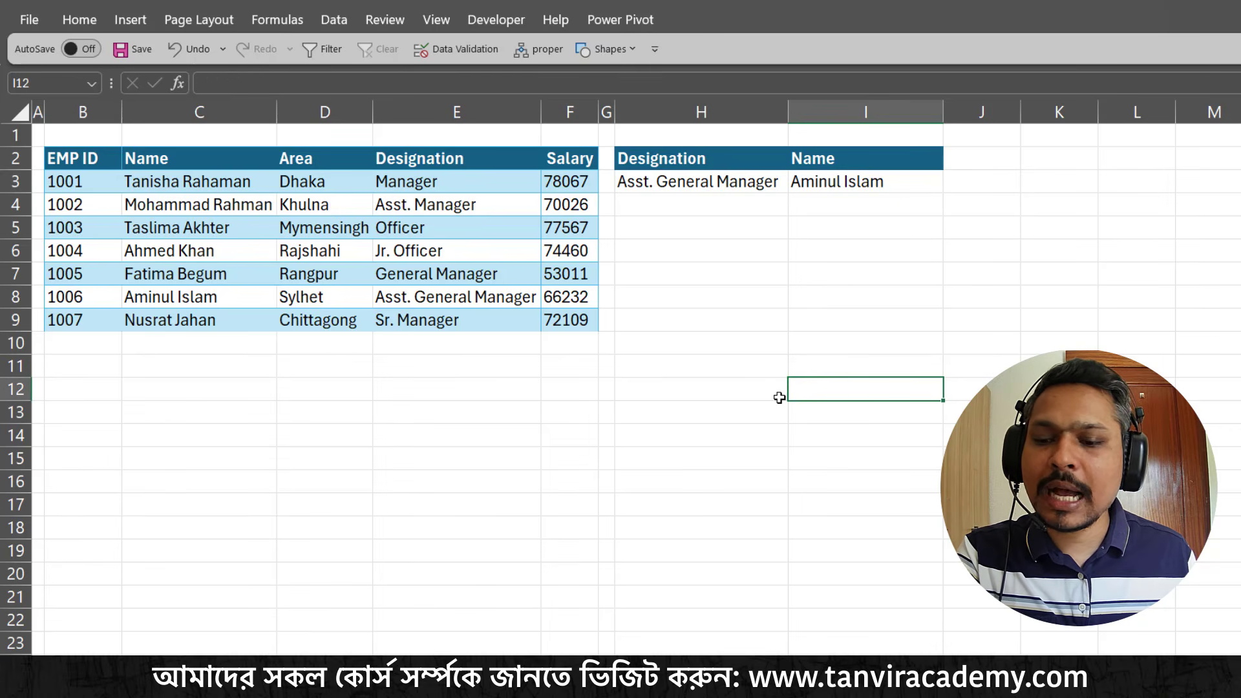
pyautogui.click(693, 169)
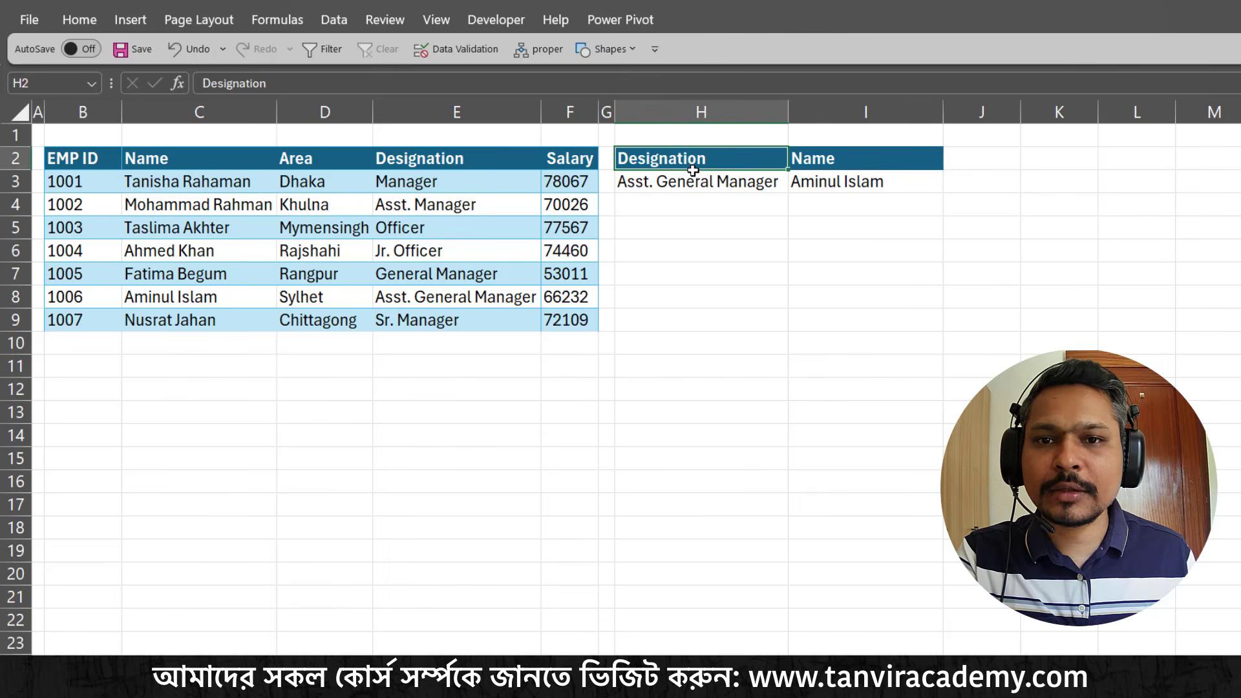
pyautogui.moveTo(693, 170); pyautogui.dragTo(698, 191)
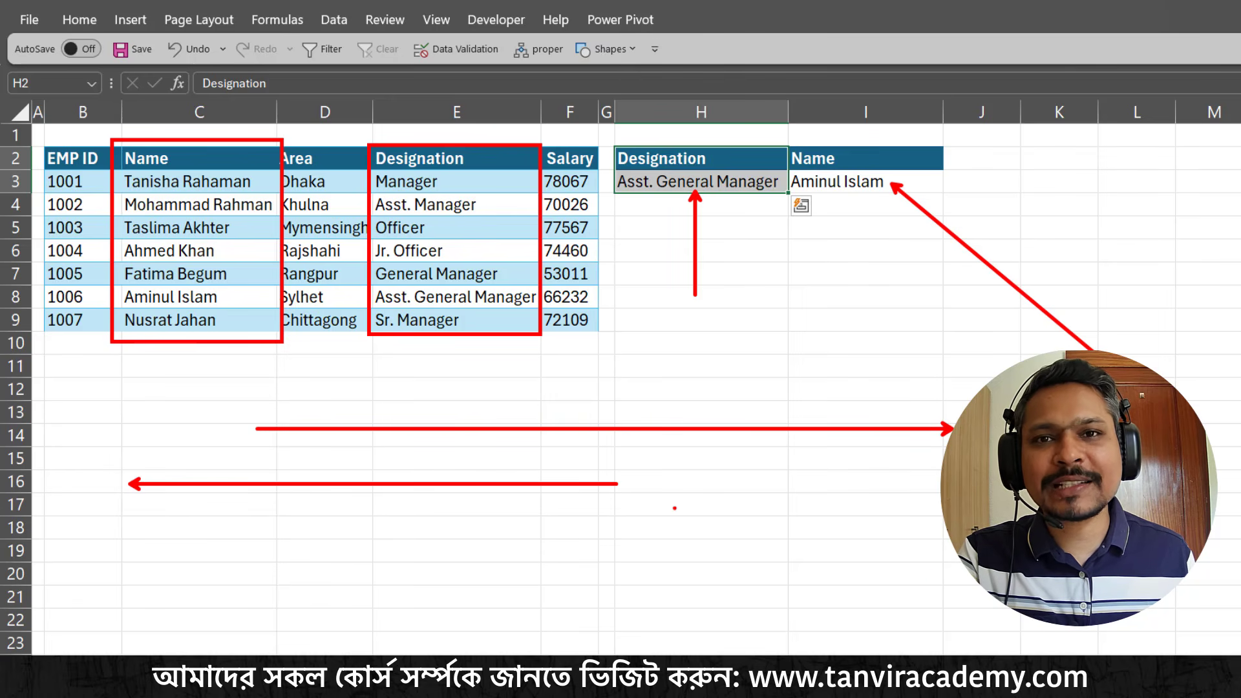
# Replace the formula in I3 with a new VLOOKUP that uses the designation in H3 as its lookup value
pyautogui.click(865, 183)
pyautogui.press('F2')
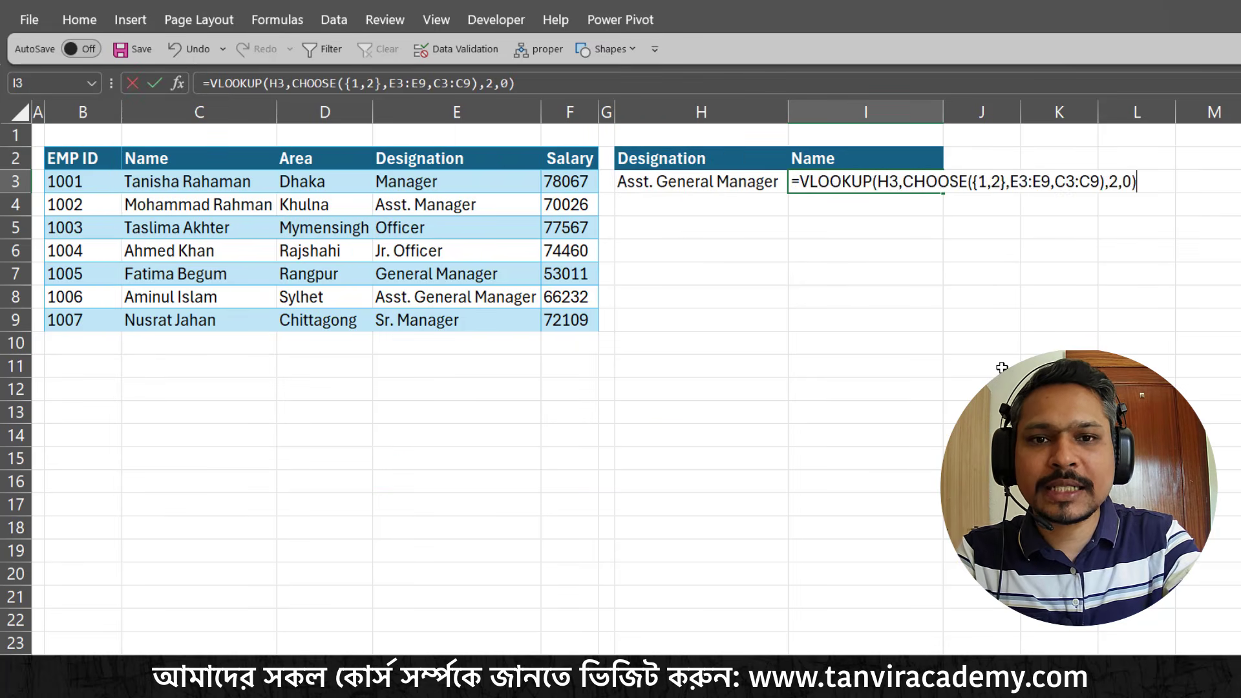
pyautogui.hotkey('shift', 'Home')
pyautogui.write('=')
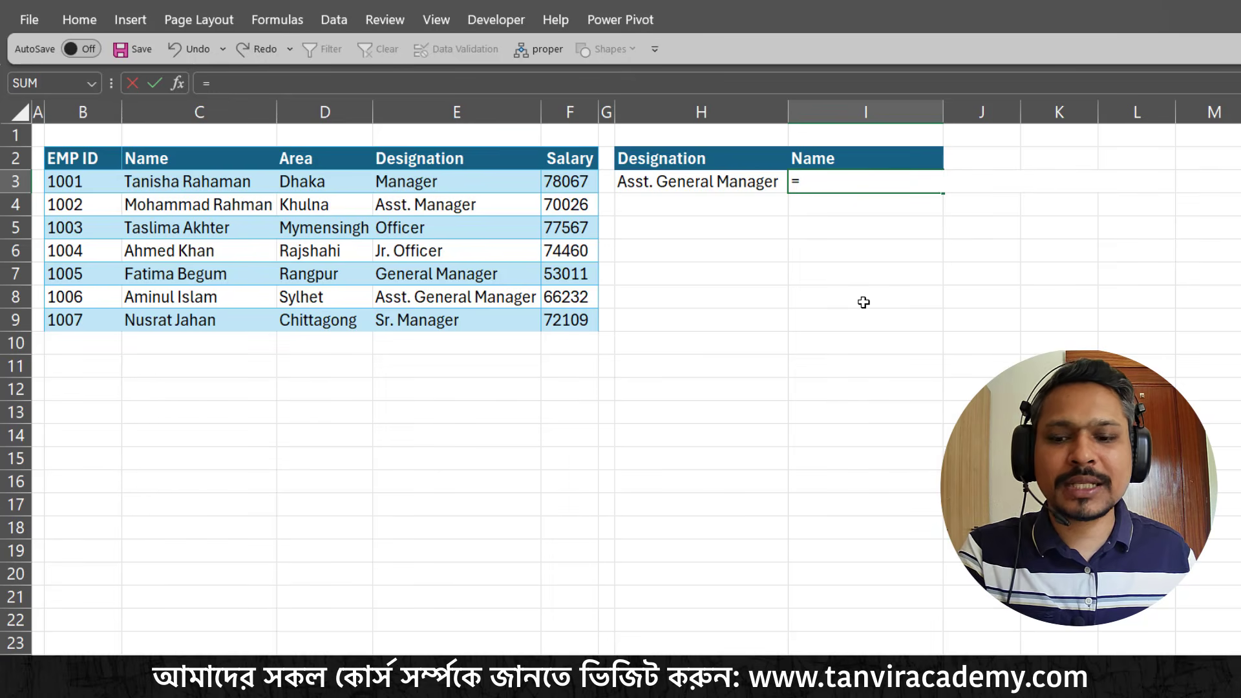
pyautogui.write('vl')
pyautogui.press('Tab')
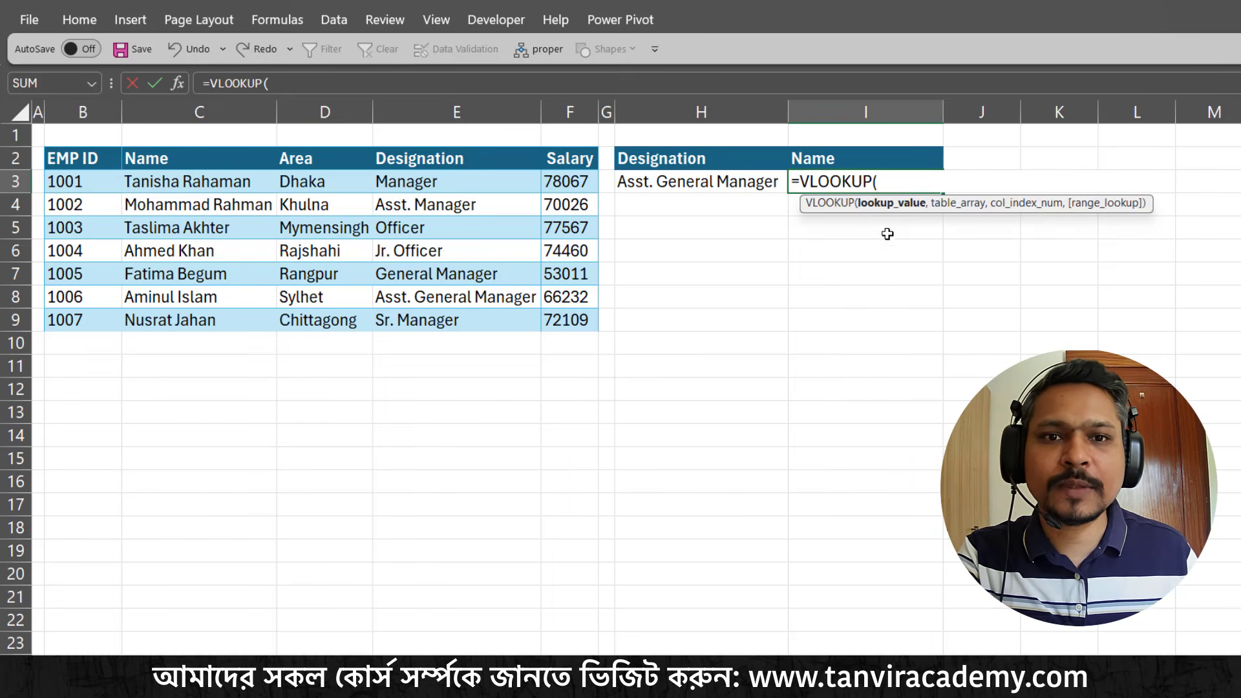
pyautogui.click(730, 184)
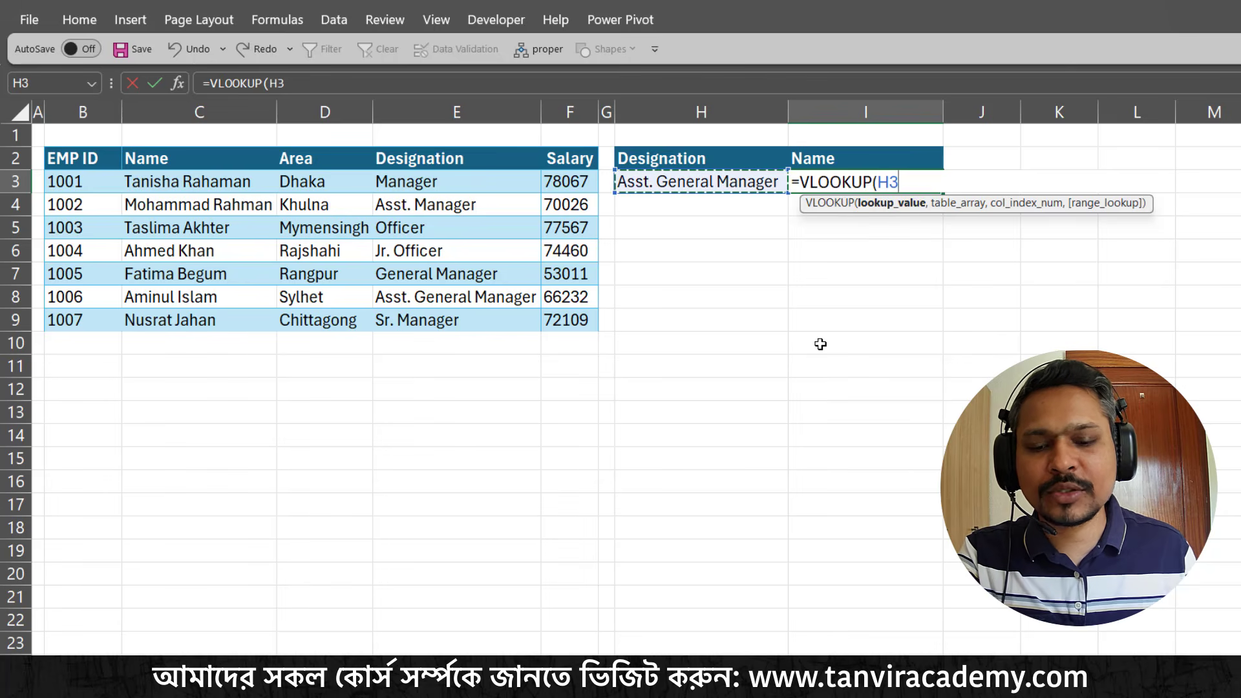
pyautogui.write(',')
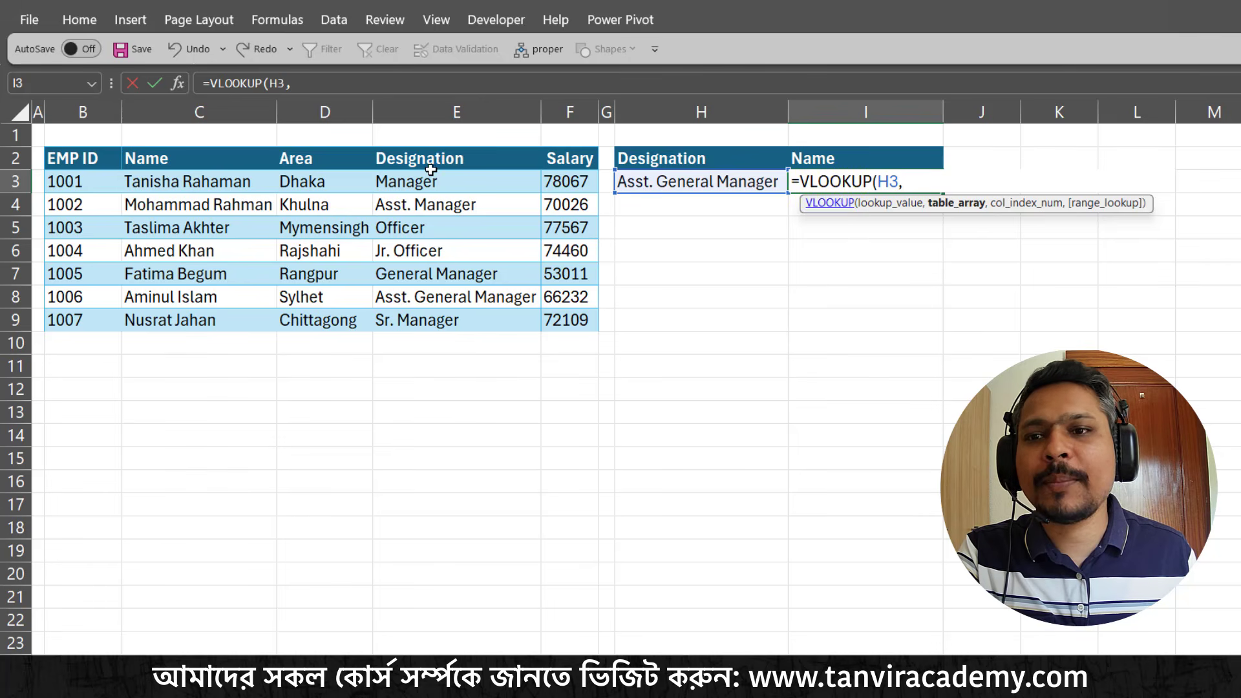
pyautogui.moveTo(362, 135); pyautogui.dragTo(458, 188)
pyautogui.moveTo(106, 134); pyautogui.dragTo(224, 179)
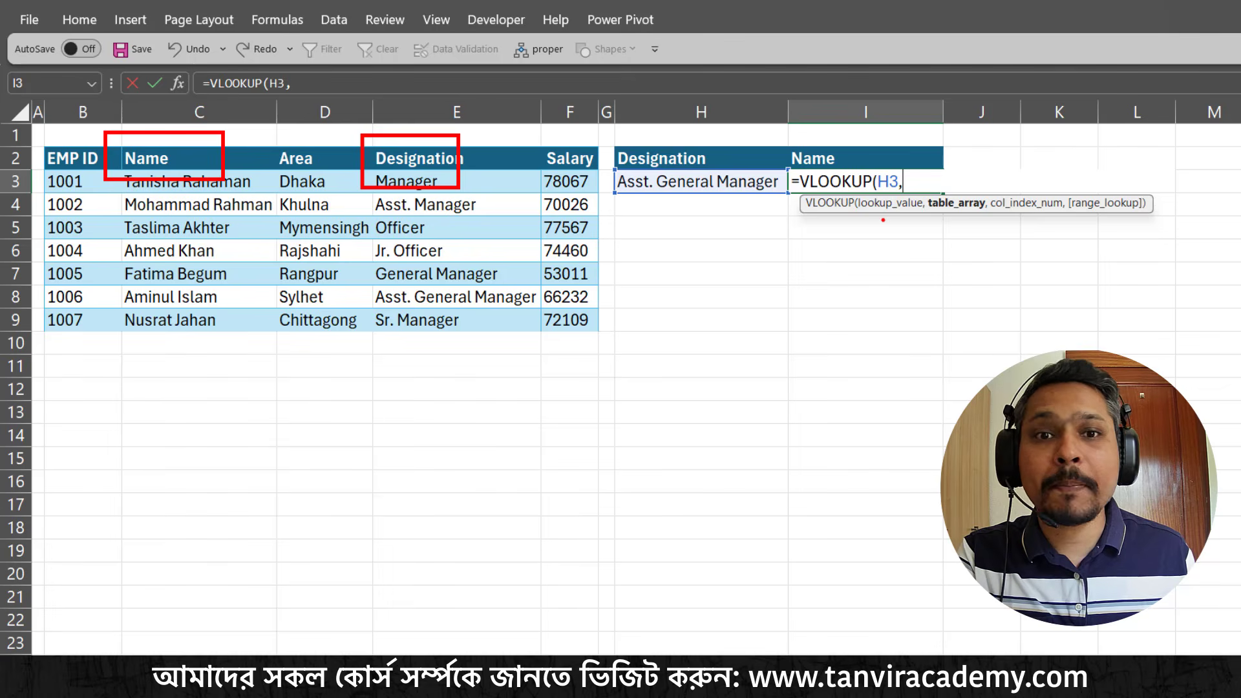
pyautogui.moveTo(966, 213); pyautogui.dragTo(966, 285)
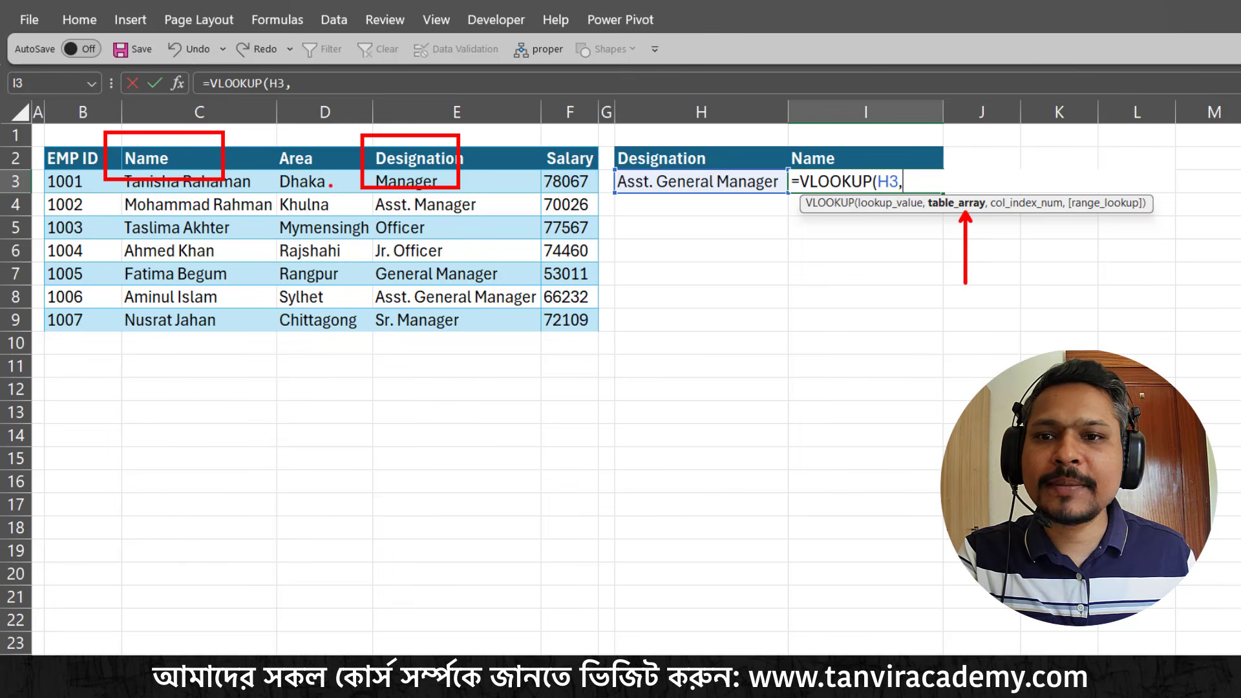
pyautogui.moveTo(619, 158)
pyautogui.mouseDown()
pyautogui.moveTo(792, 245)
pyautogui.moveTo(533, 250)
pyautogui.mouseUp()
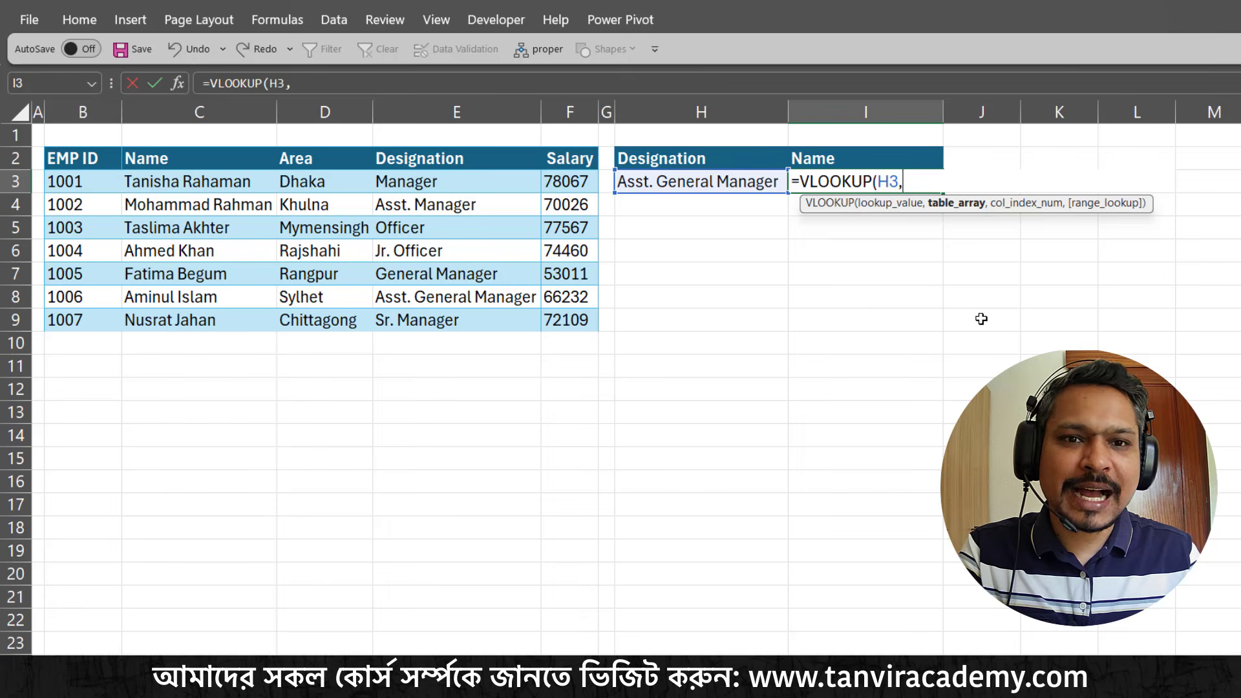
# Nest a CHOOSE function as the VLOOKUP table array and give it the index array {1,2}
pyautogui.write('cho')
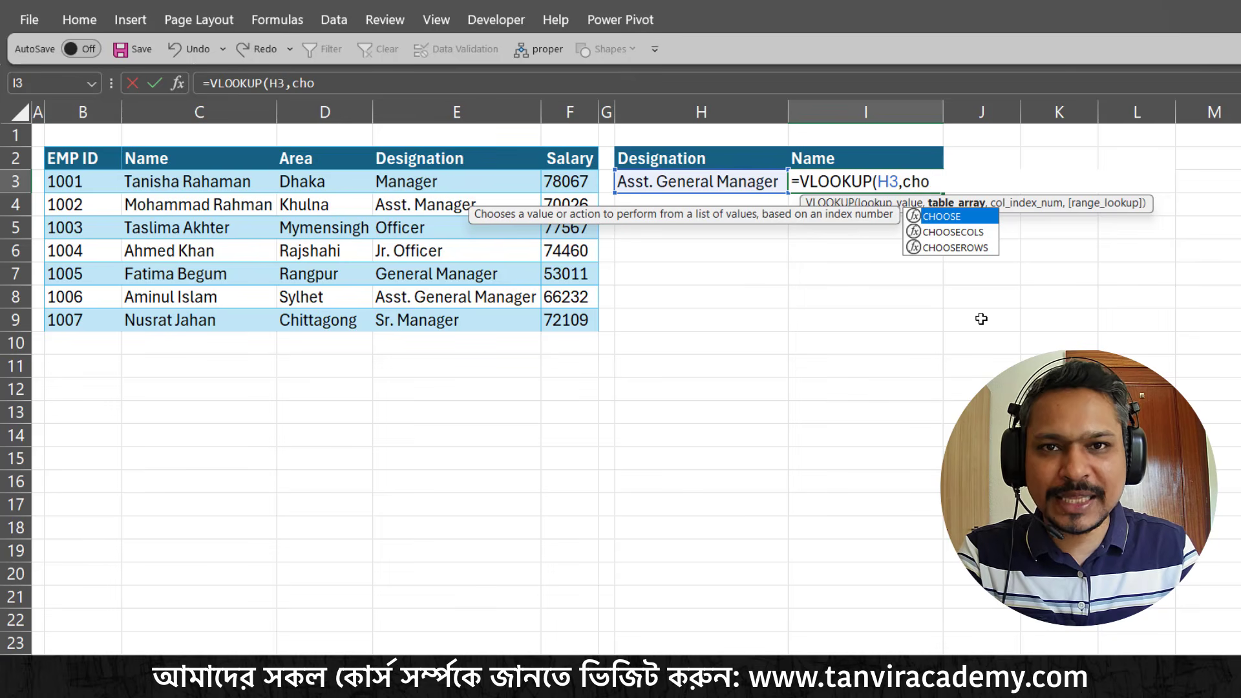
pyautogui.doubleClick(964, 216)
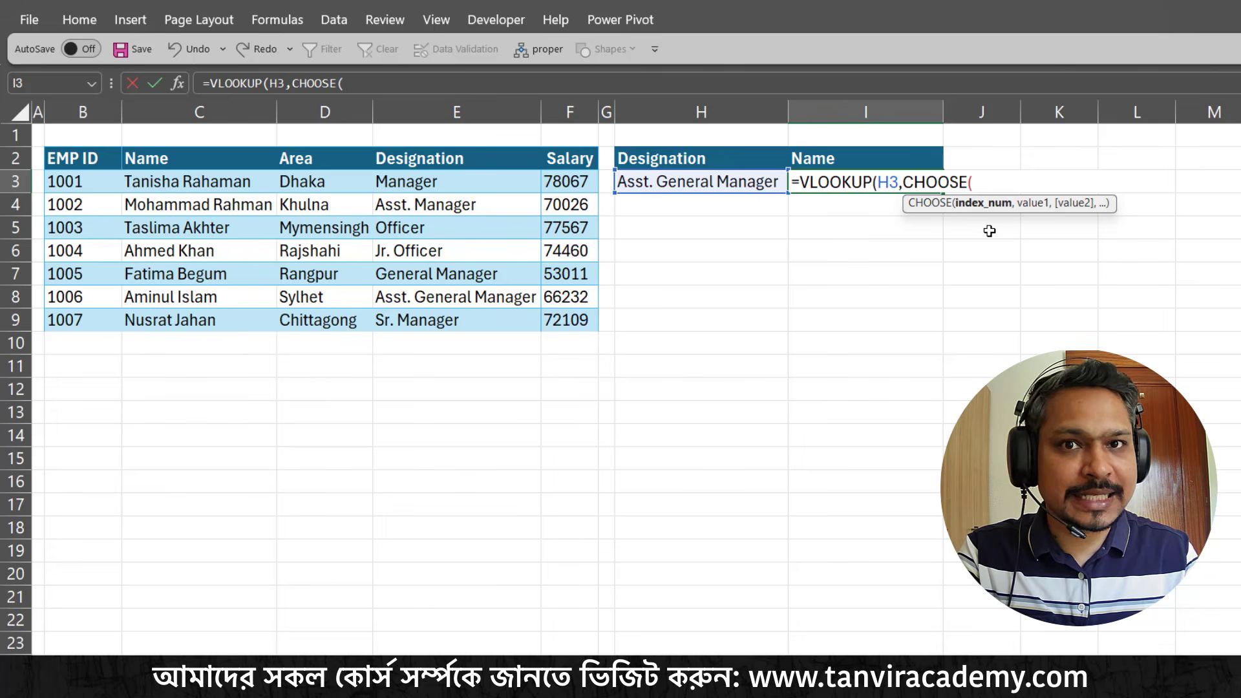
pyautogui.hotkey('ctrl', '2')
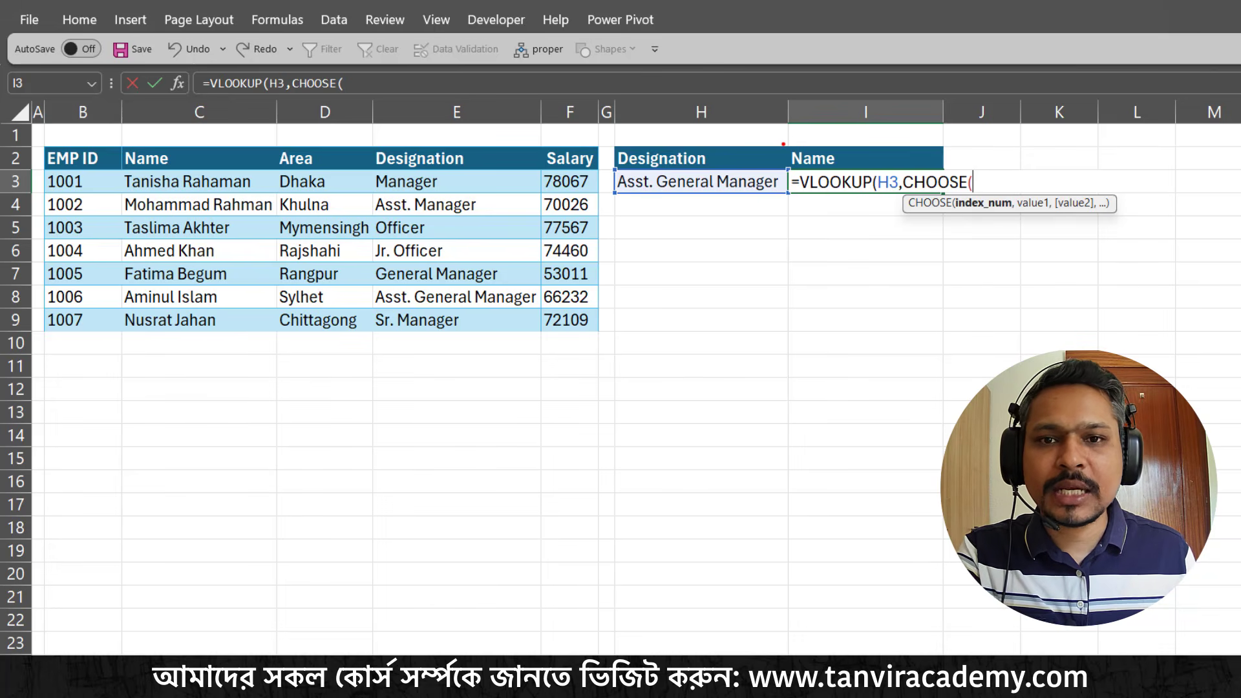
pyautogui.moveTo(762, 144); pyautogui.dragTo(805, 89)
pyautogui.moveTo(854, 146); pyautogui.dragTo(867, 115)
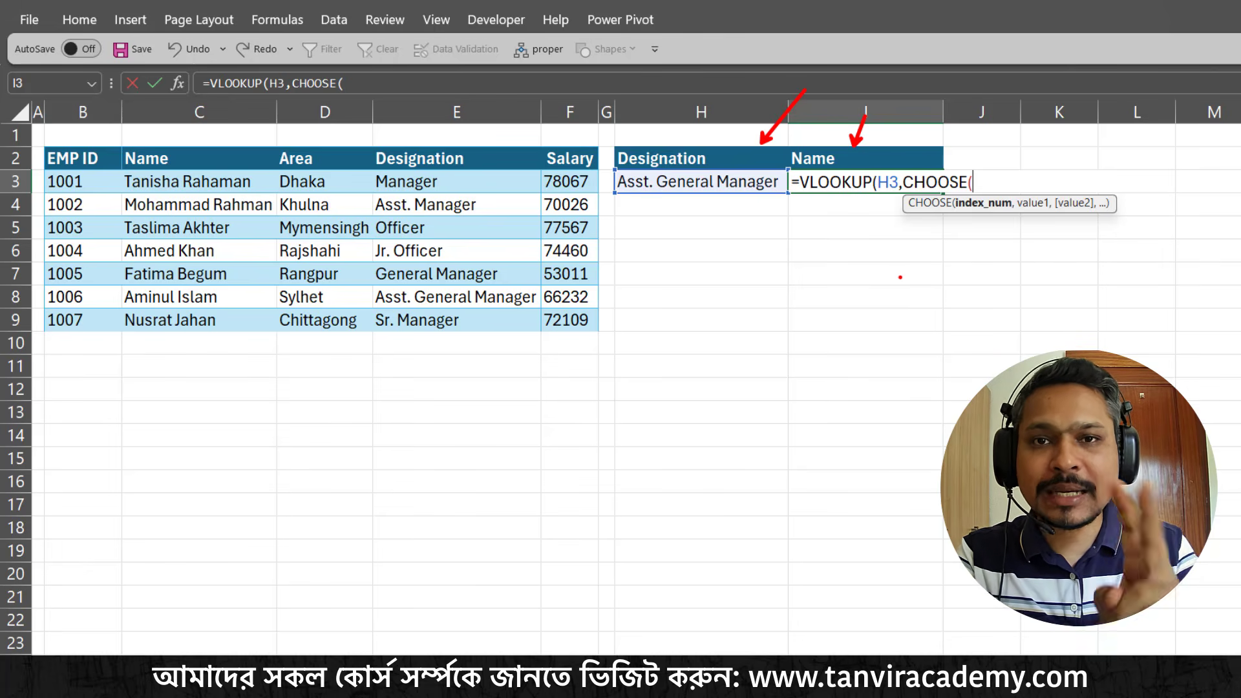
pyautogui.press('Escape')
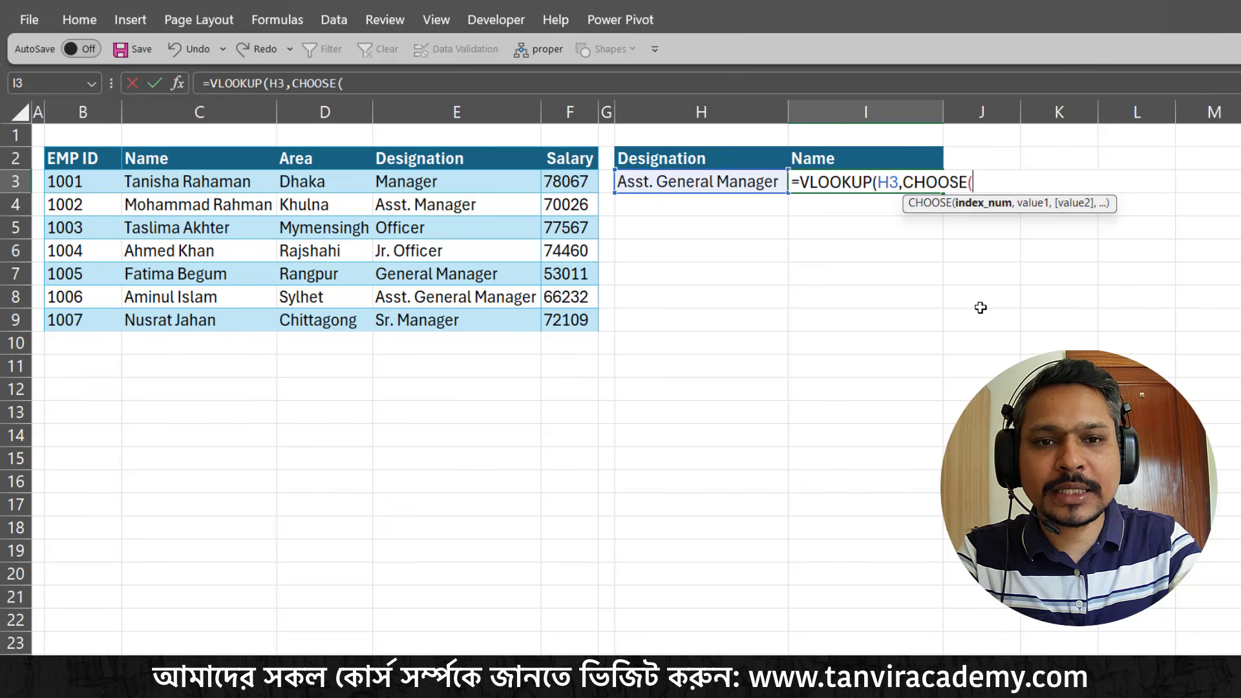
pyautogui.write('{')
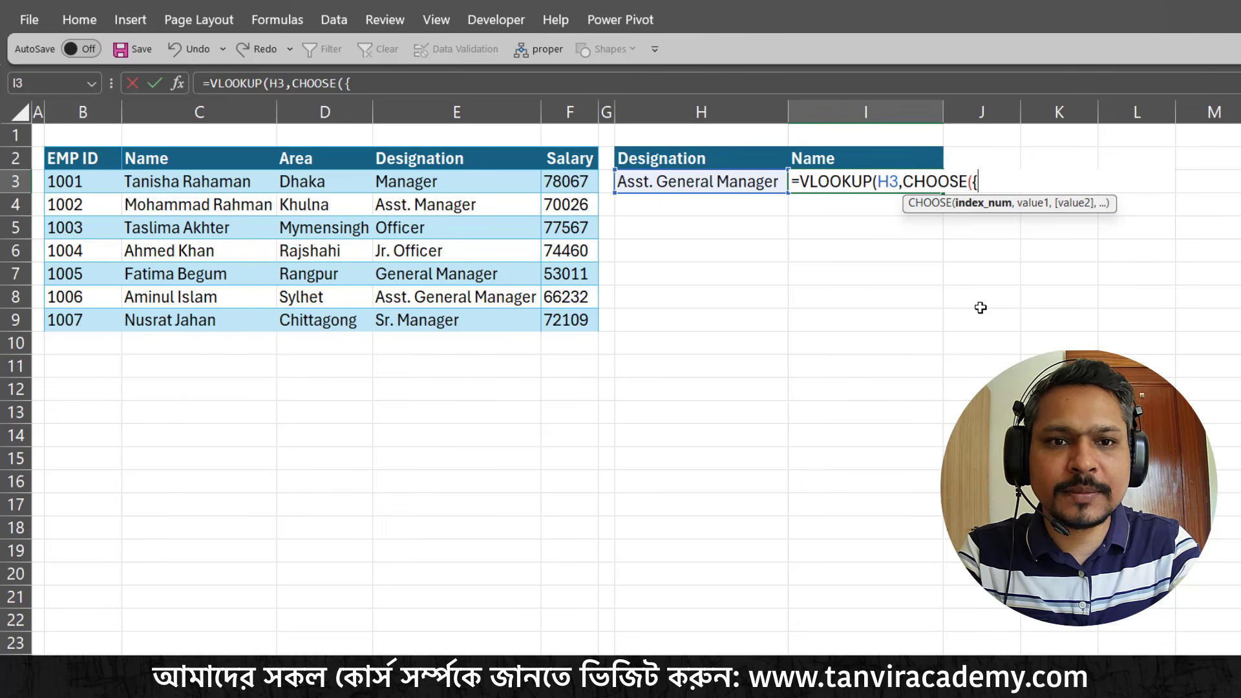
pyautogui.write('1')
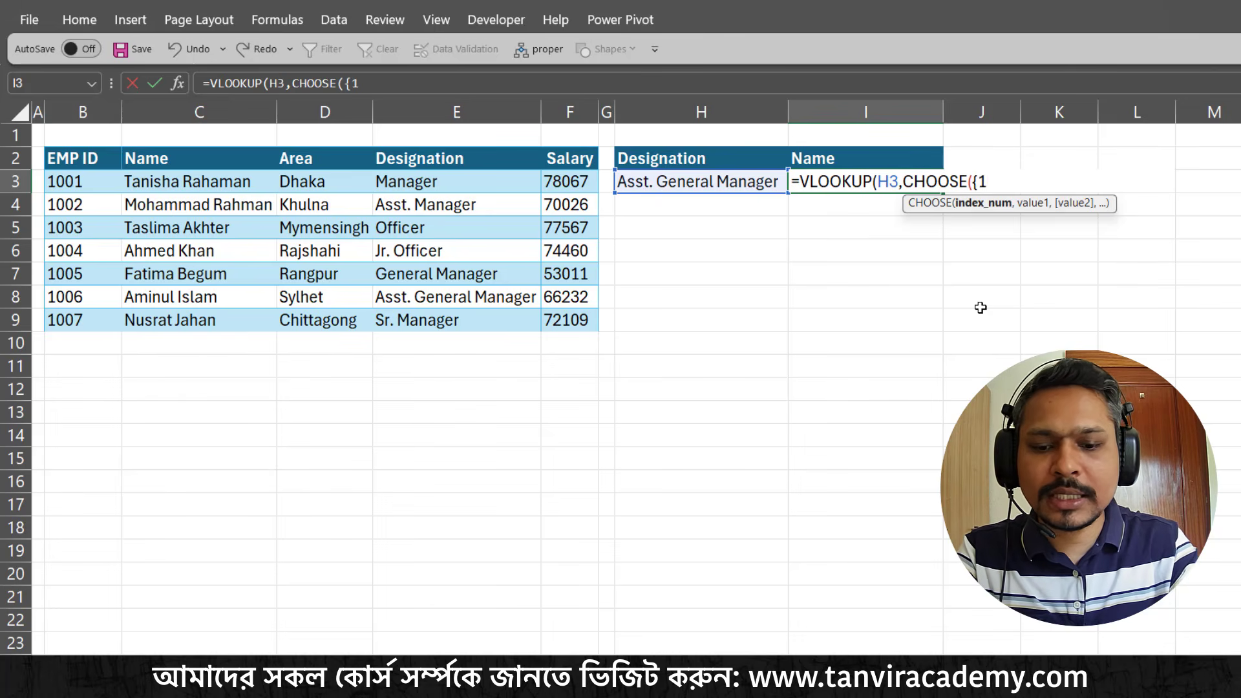
pyautogui.write(',2')
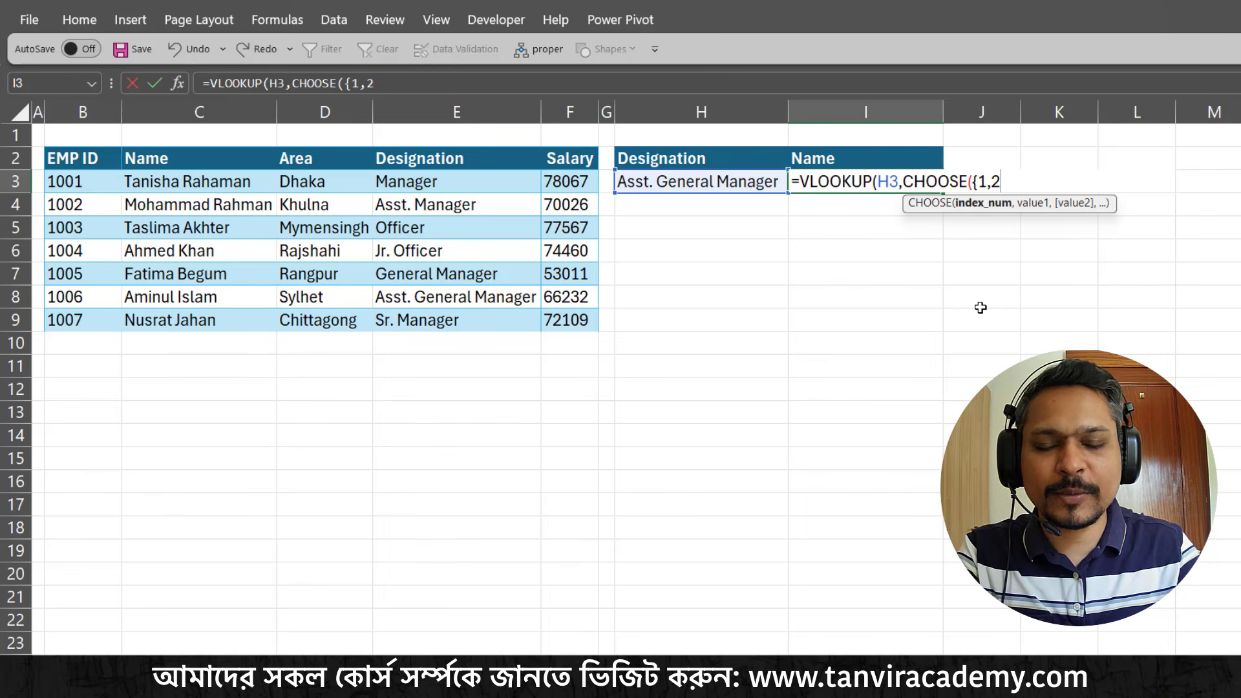
pyautogui.write('}')
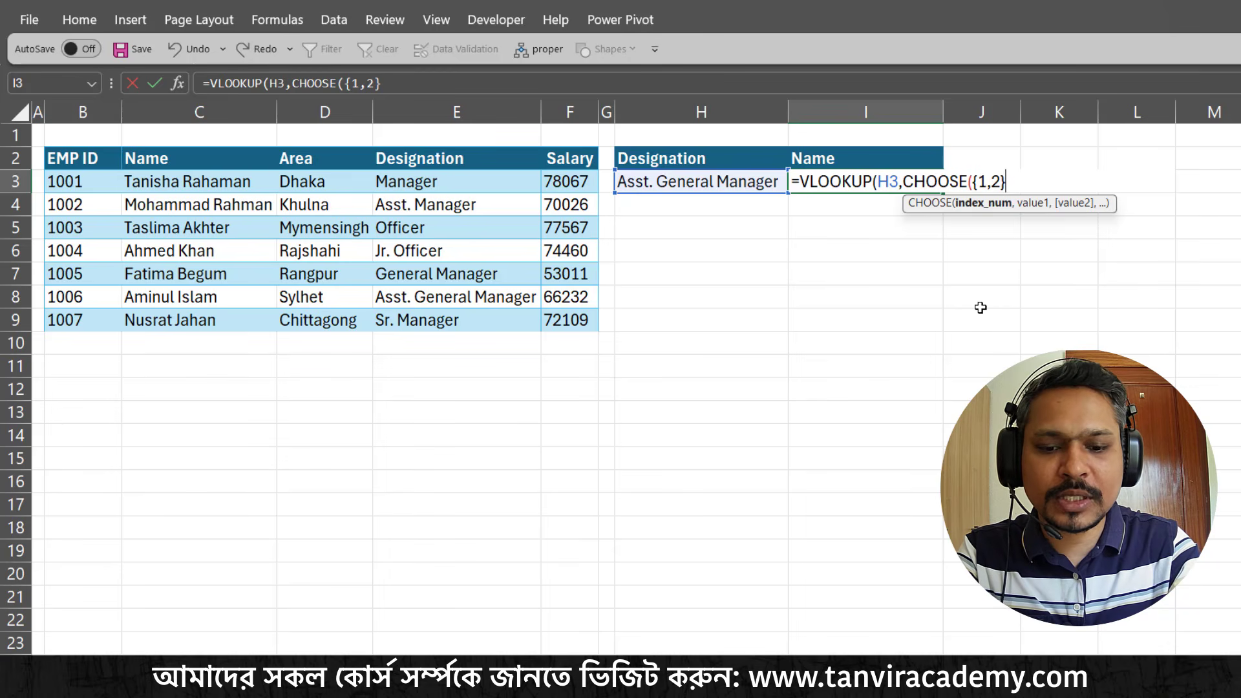
pyautogui.write(',')
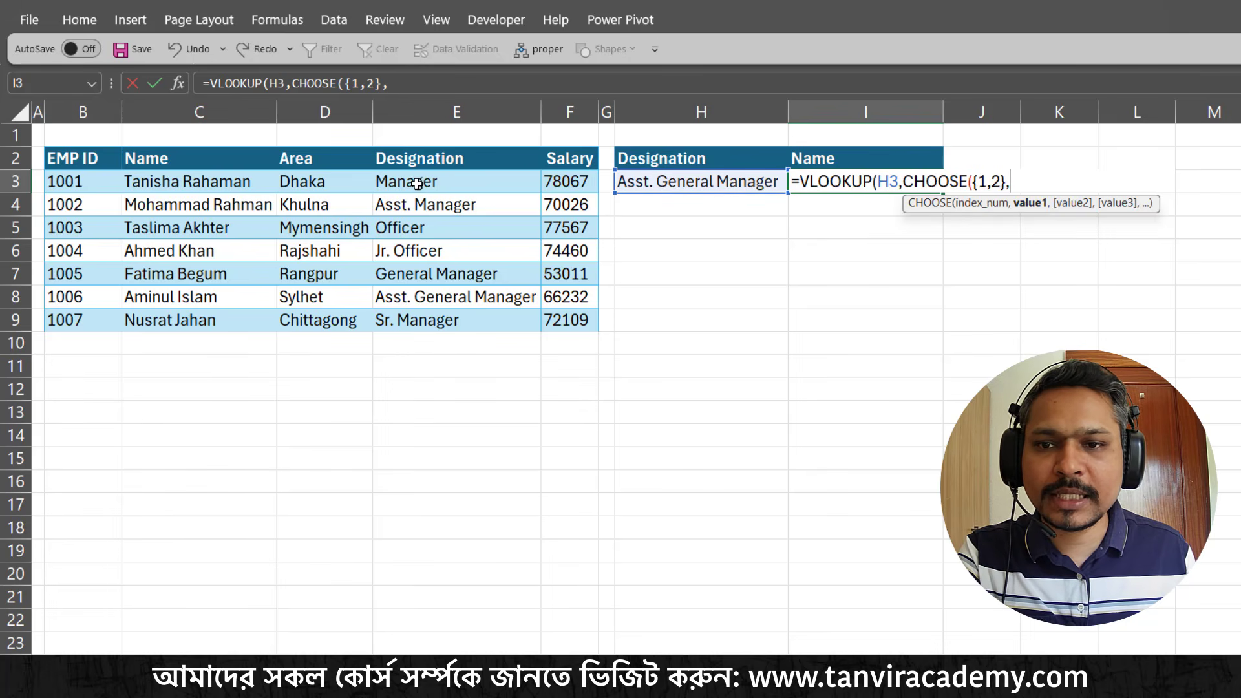
# Supply the Designation range E3:E9 and Name range C3:C9 as the CHOOSE values, close CHOOSE and preview the array it returns
pyautogui.moveTo(416, 182); pyautogui.dragTo(443, 321)
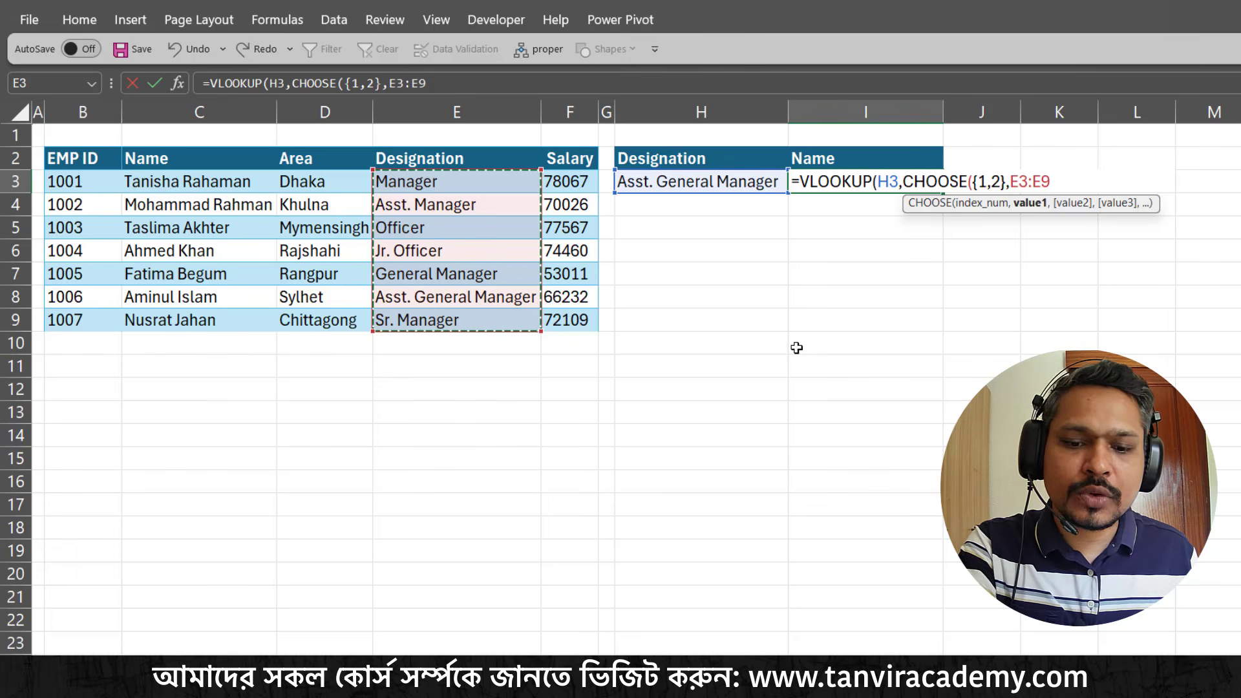
pyautogui.write(',')
pyautogui.moveTo(233, 187); pyautogui.dragTo(237, 327)
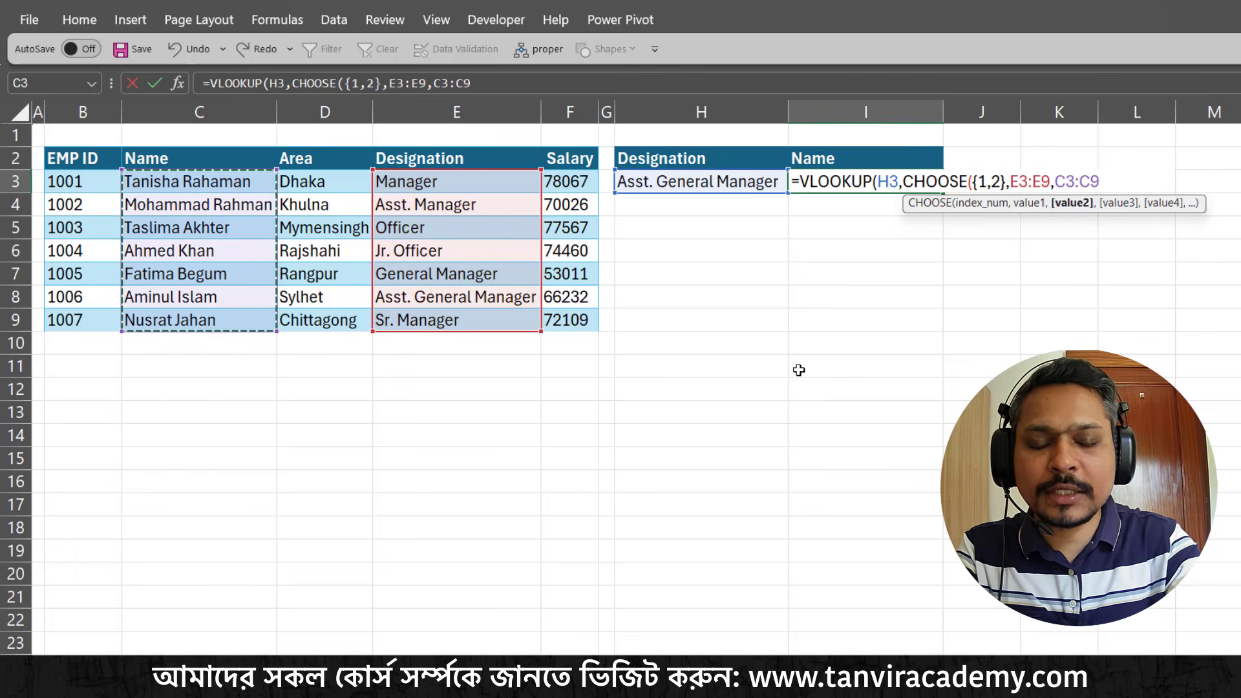
pyautogui.write(')')
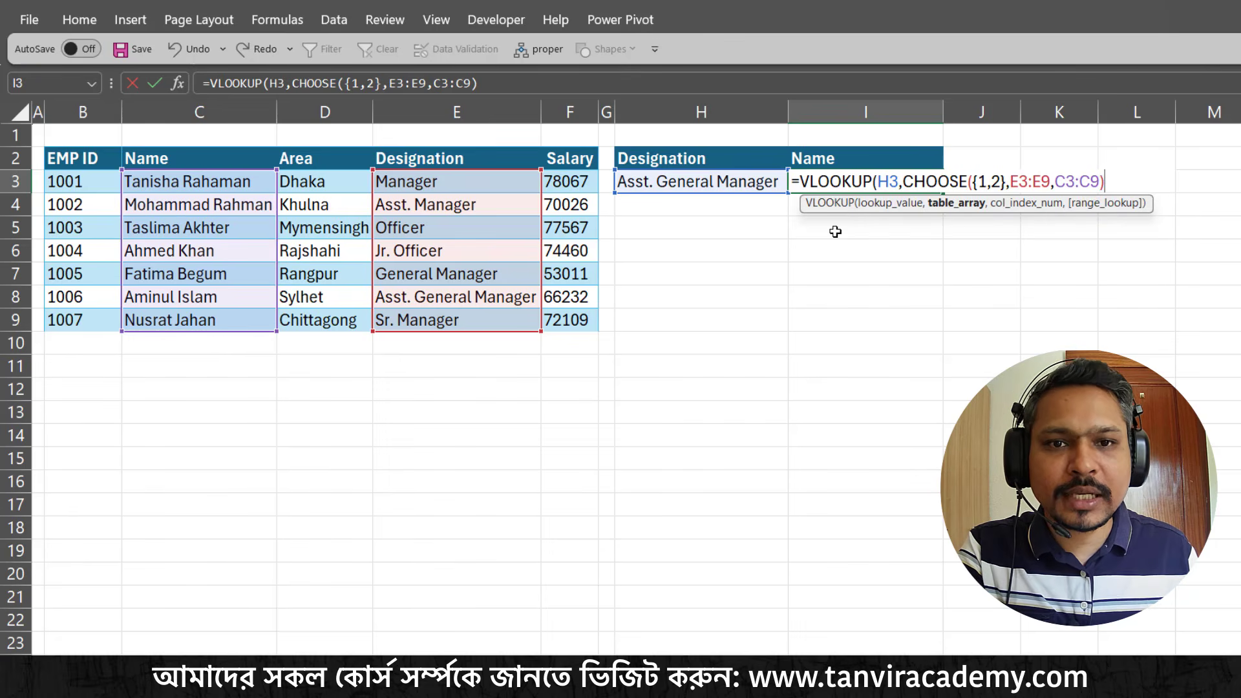
pyautogui.moveTo(903, 183); pyautogui.dragTo(1125, 181)
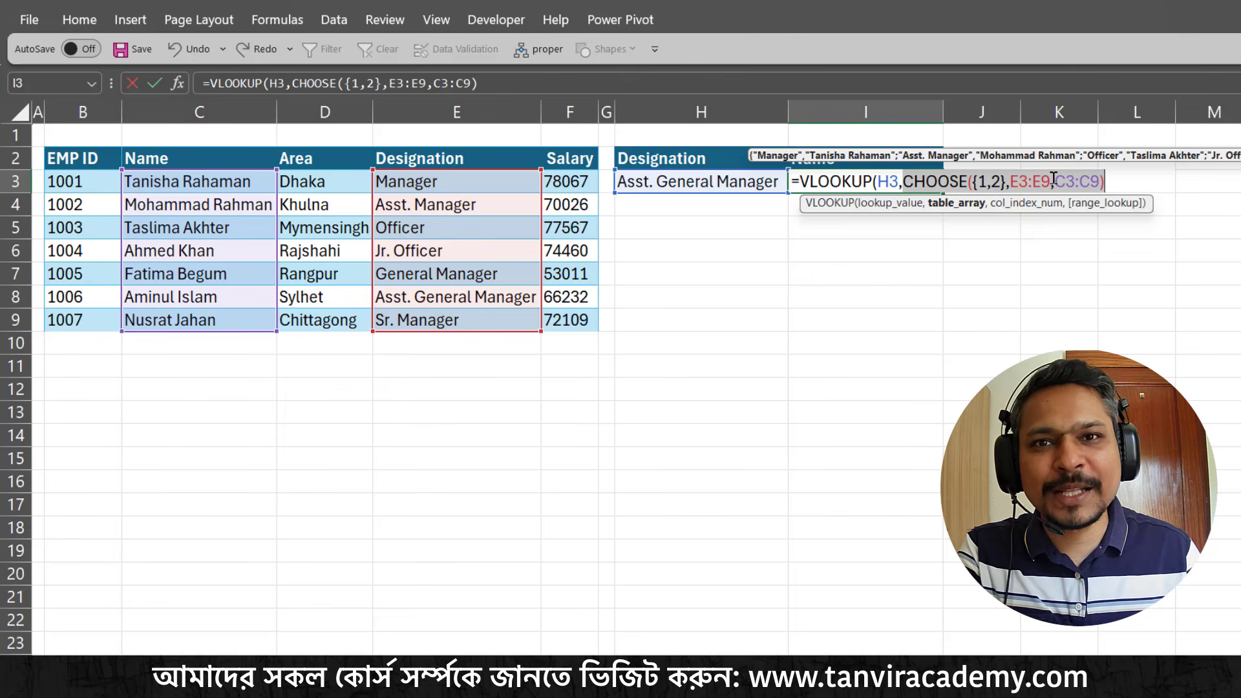
pyautogui.click(1125, 182)
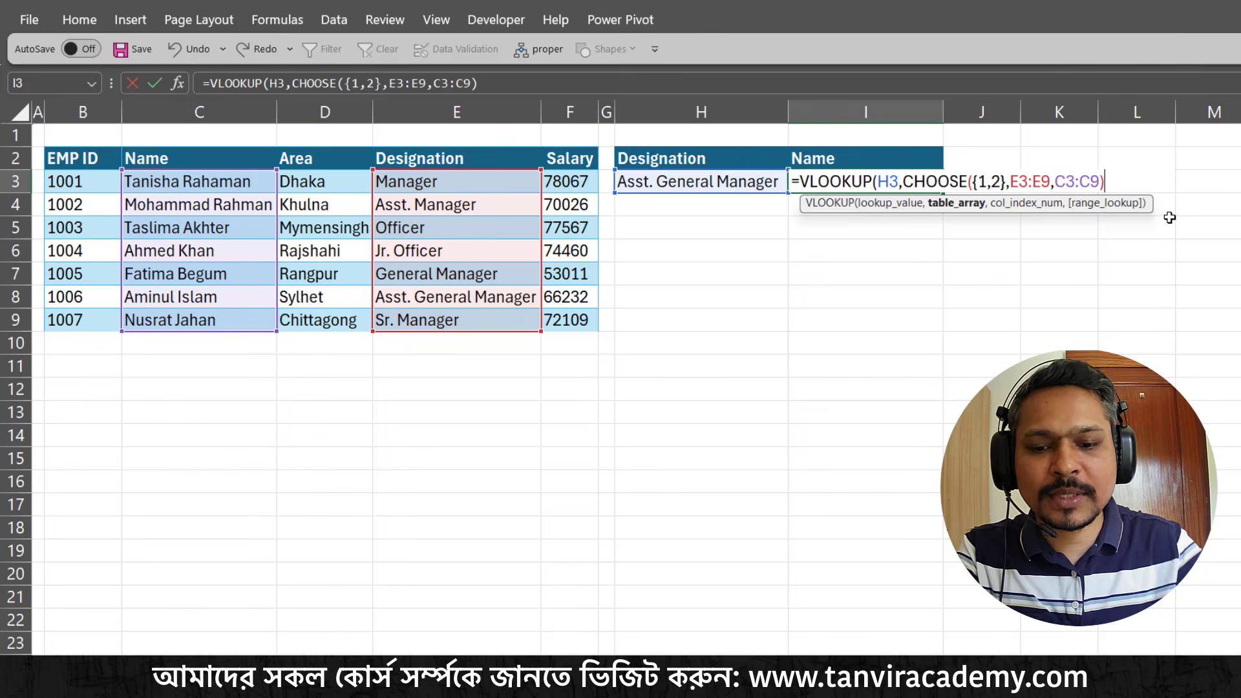
# Finish the VLOOKUP with column index 2 and exact match 0, and enter the formula
pyautogui.write(',')
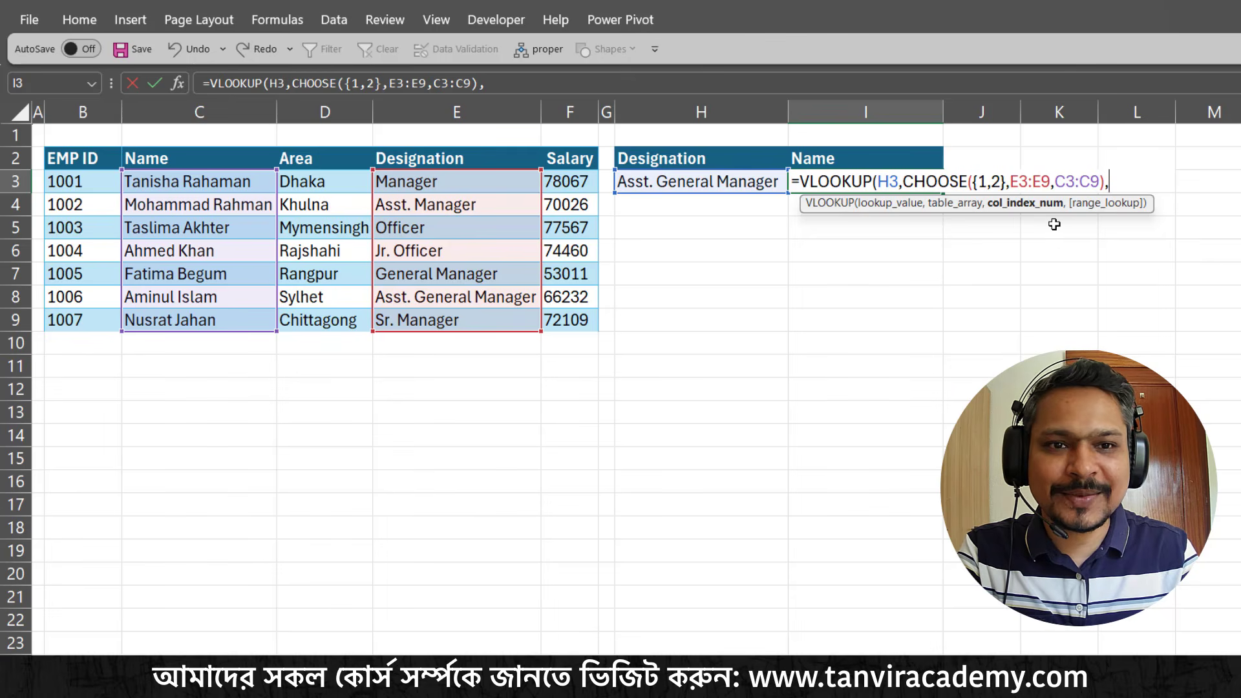
pyautogui.write('2')
pyautogui.write(',0')
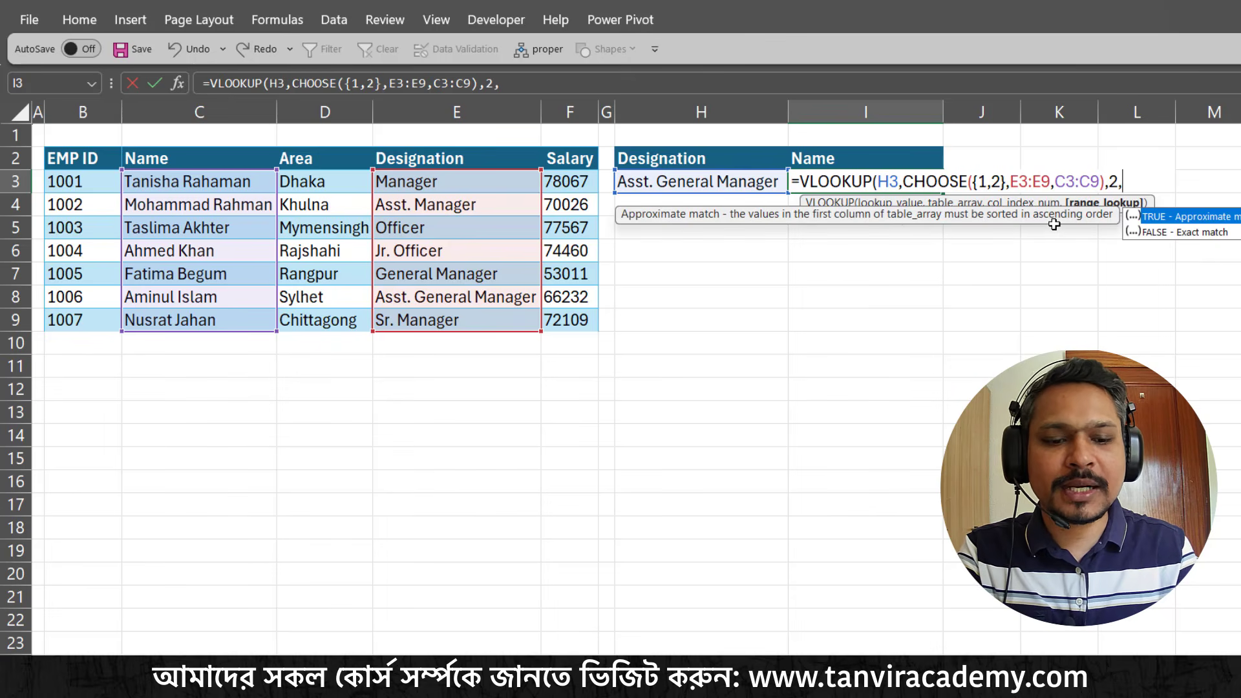
pyautogui.write(')')
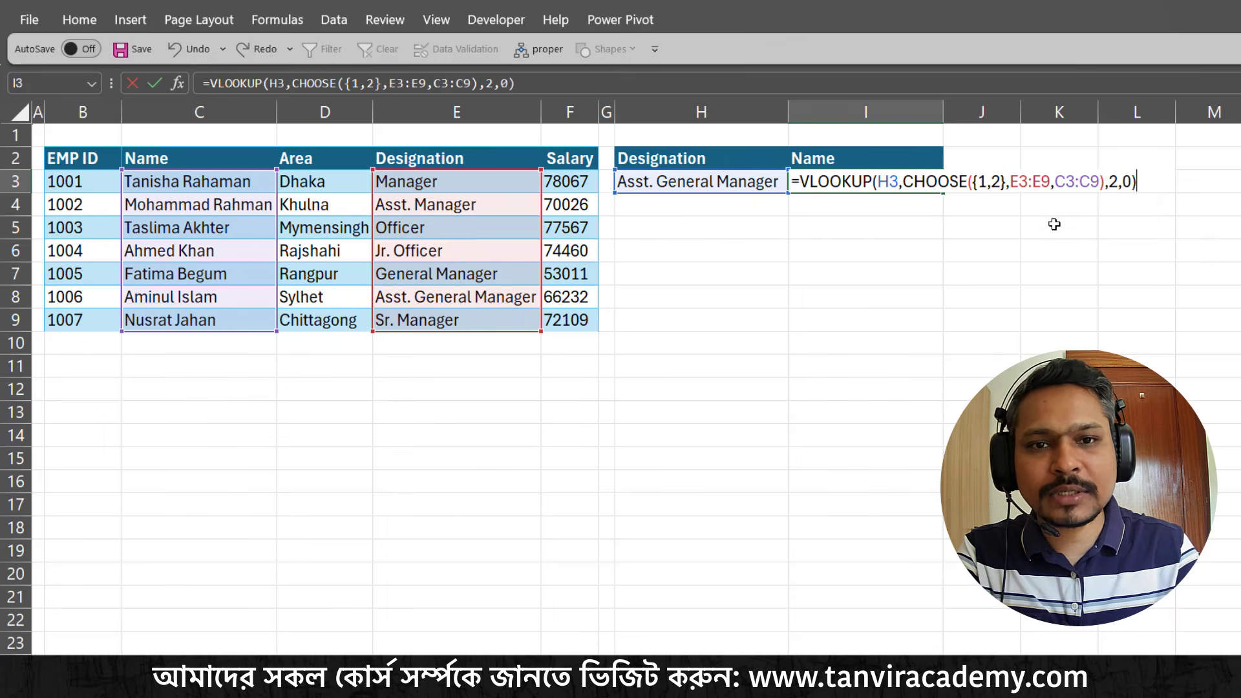
pyautogui.press('Return')
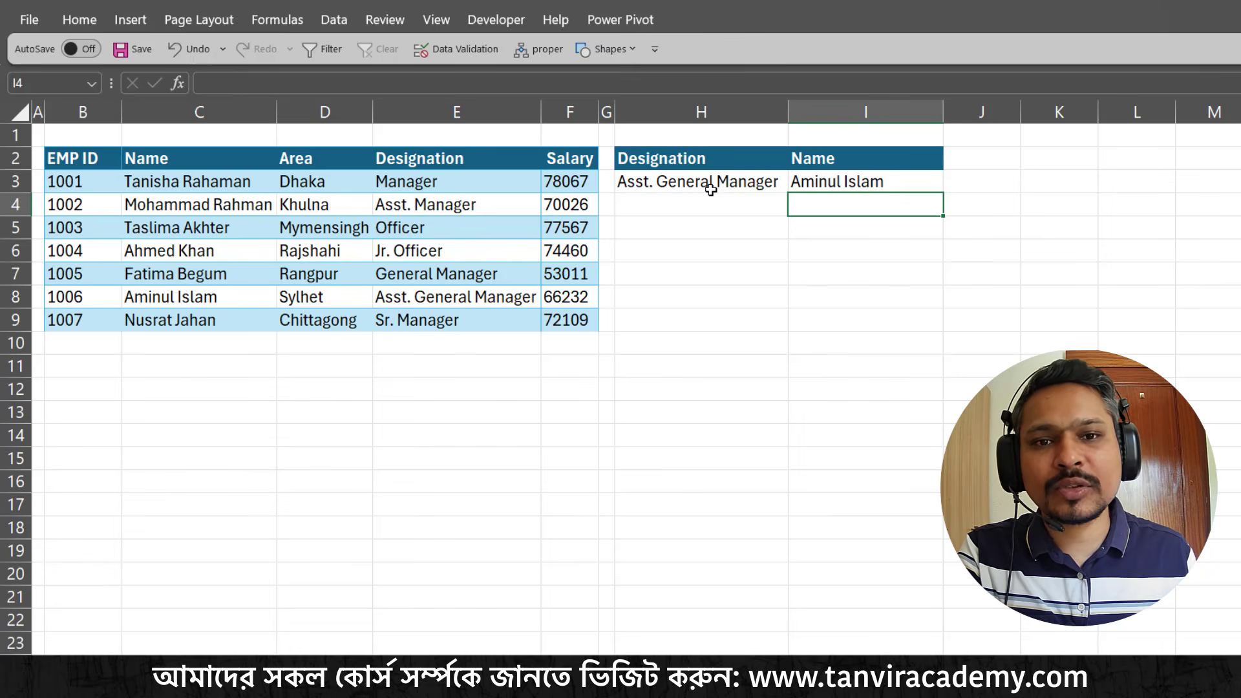
# Review the VLOOKUP and CHOOSE formula in I3 without changing it
pyautogui.doubleClick(867, 183)
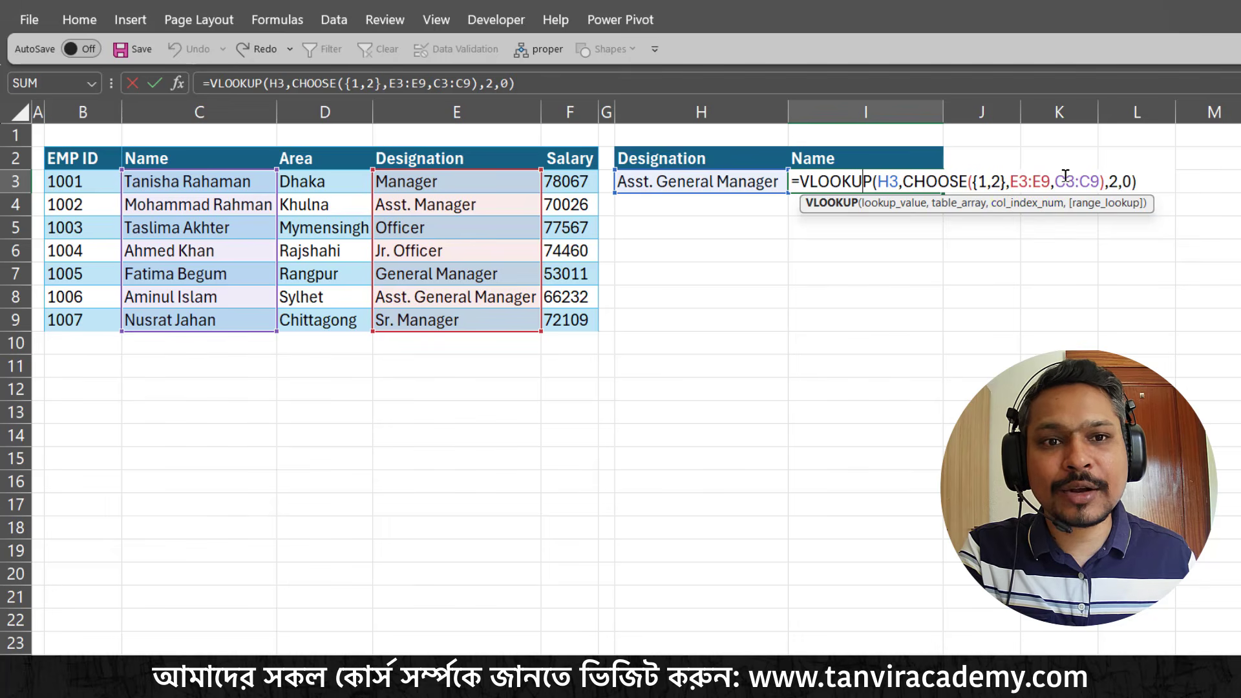
pyautogui.click(1144, 182)
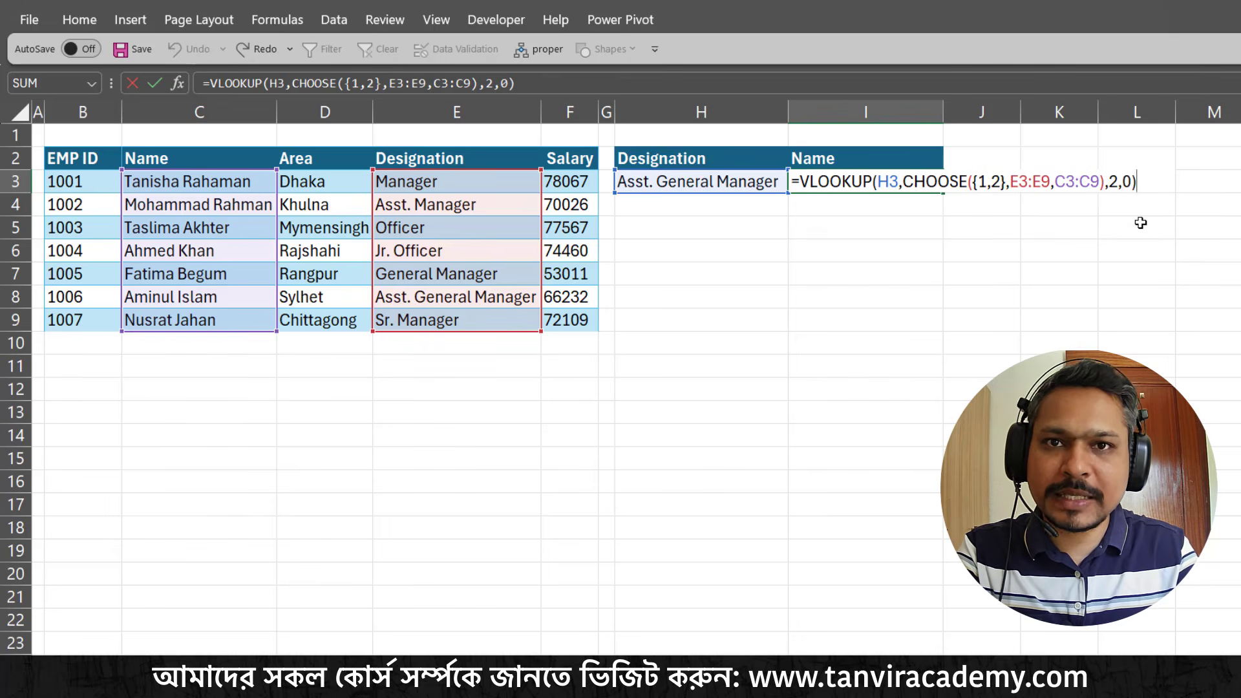
pyautogui.press('Return')
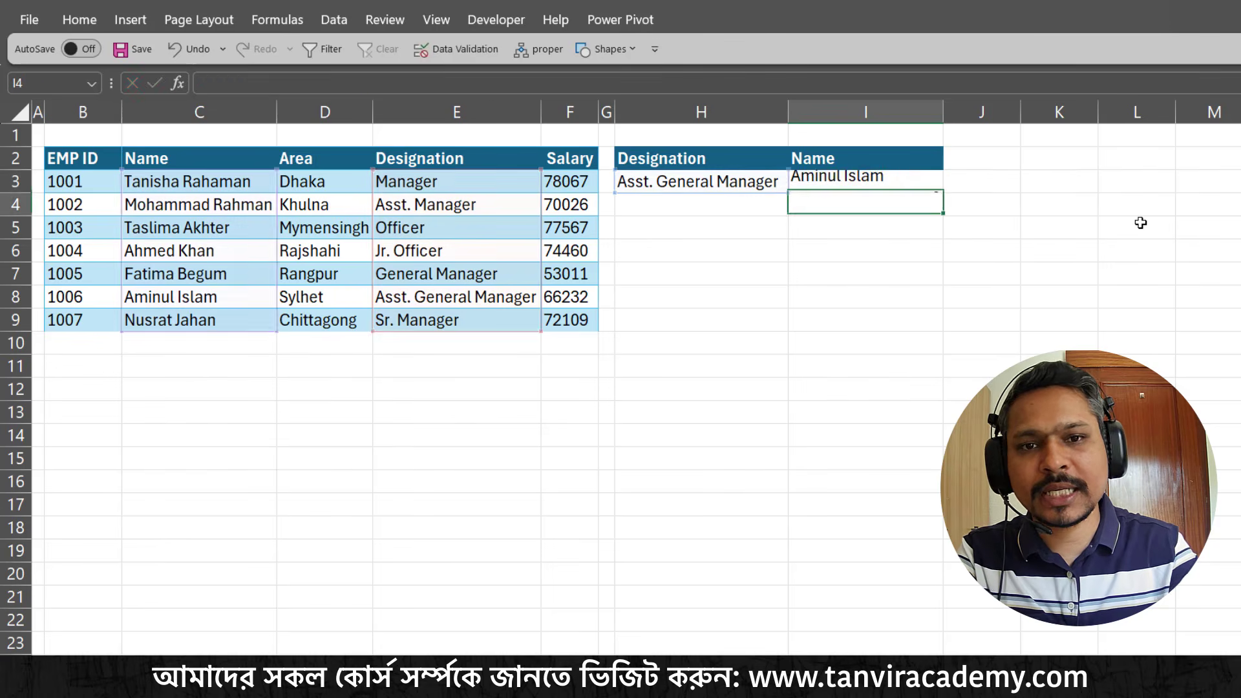
# Start an INDEX formula in I3 with the Name range C3:C9 as its array
pyautogui.press('Up')
pyautogui.write('=')
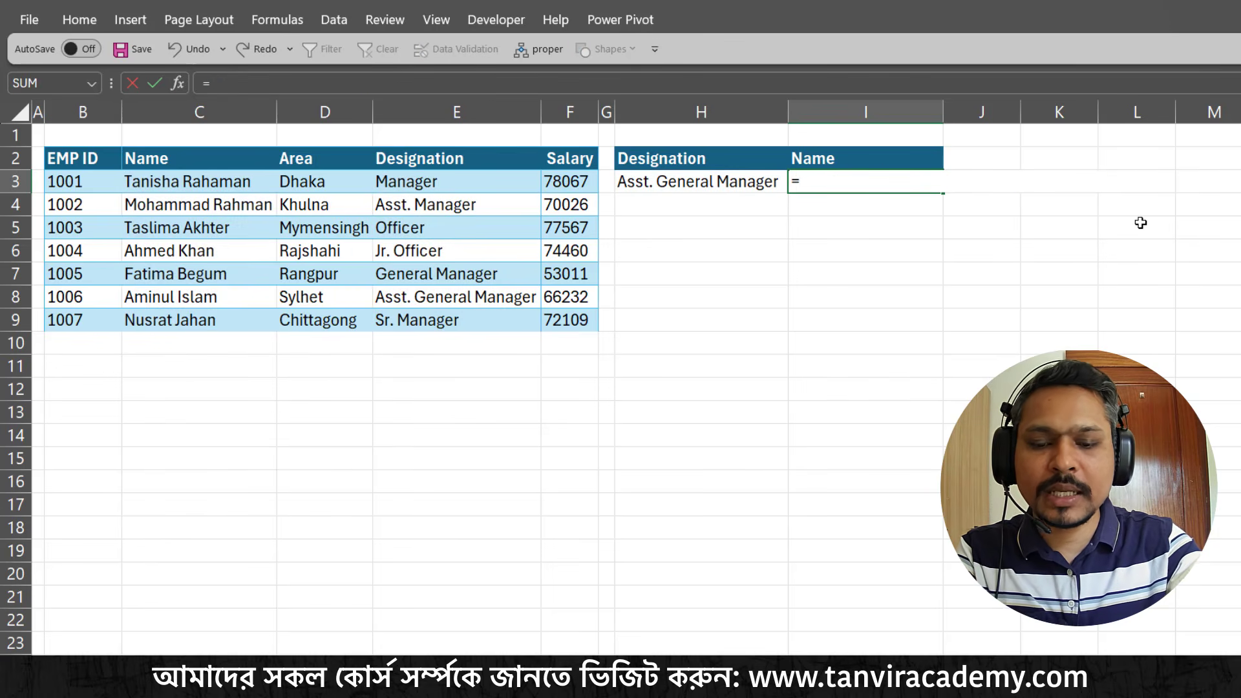
pyautogui.write('in')
pyautogui.press('Tab')
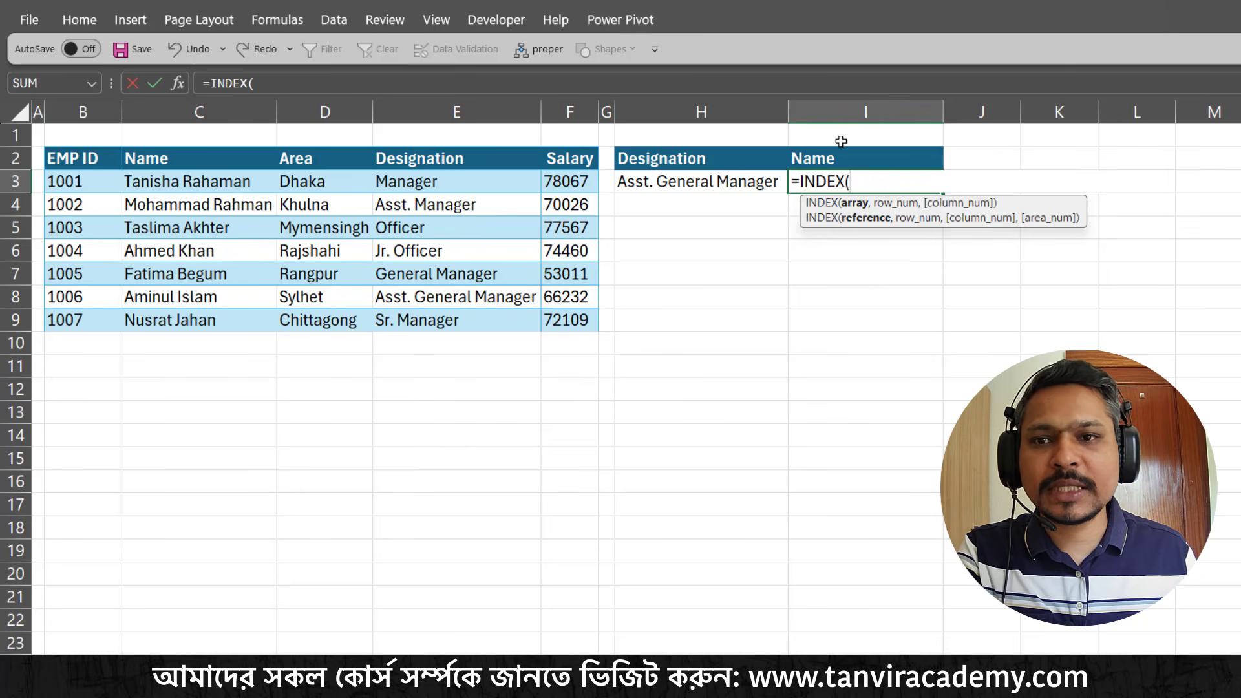
pyautogui.moveTo(176, 180); pyautogui.dragTo(205, 332)
pyautogui.write(',')
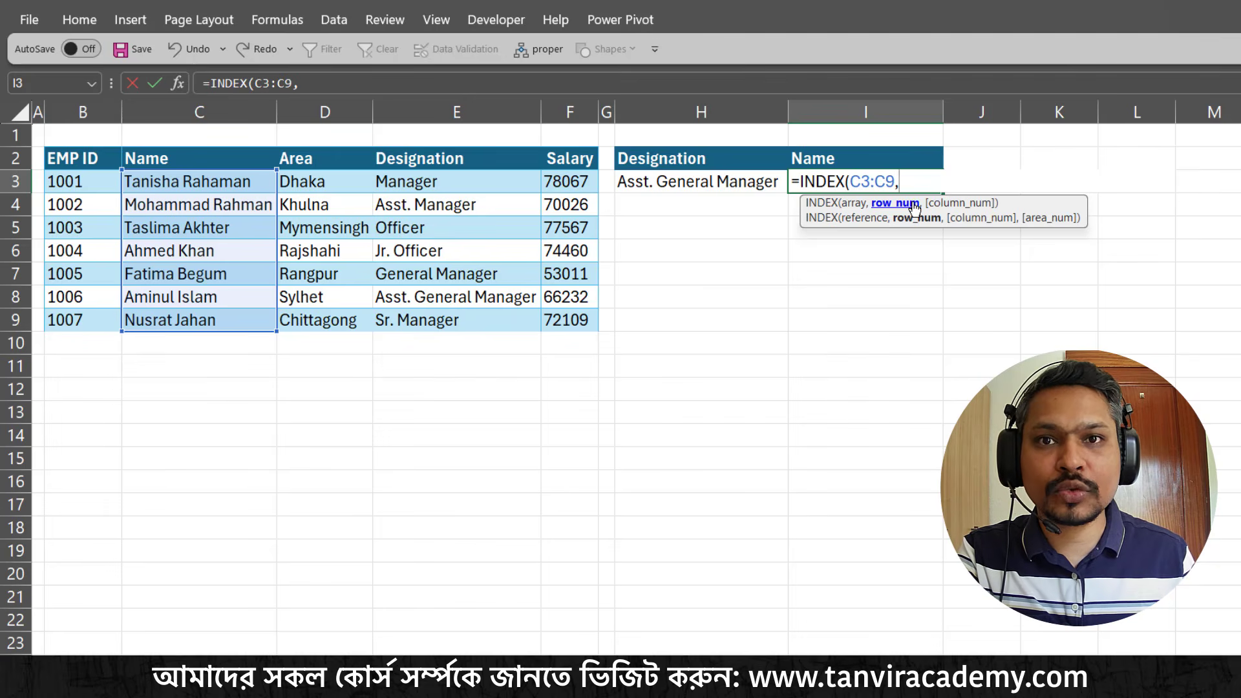
# Nest MATCH as the row number with lookup value H3, array E3:E9 and match type 0, and enter the formula
pyautogui.write('mat')
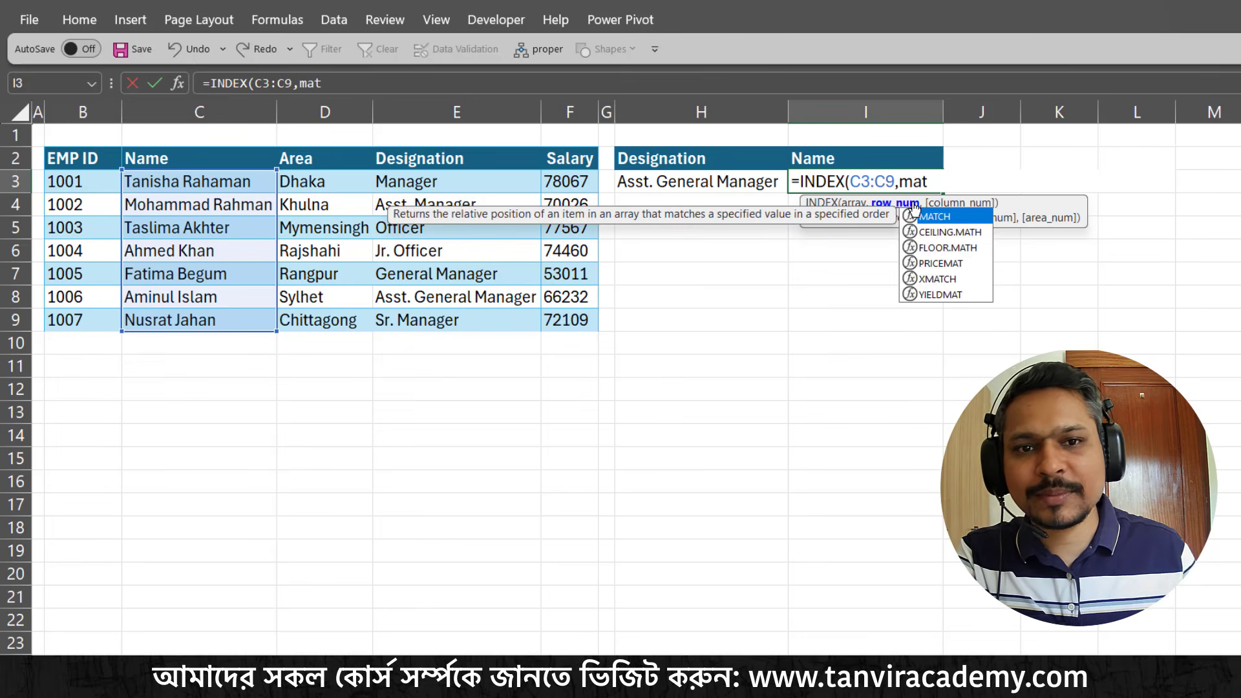
pyautogui.doubleClick(915, 216)
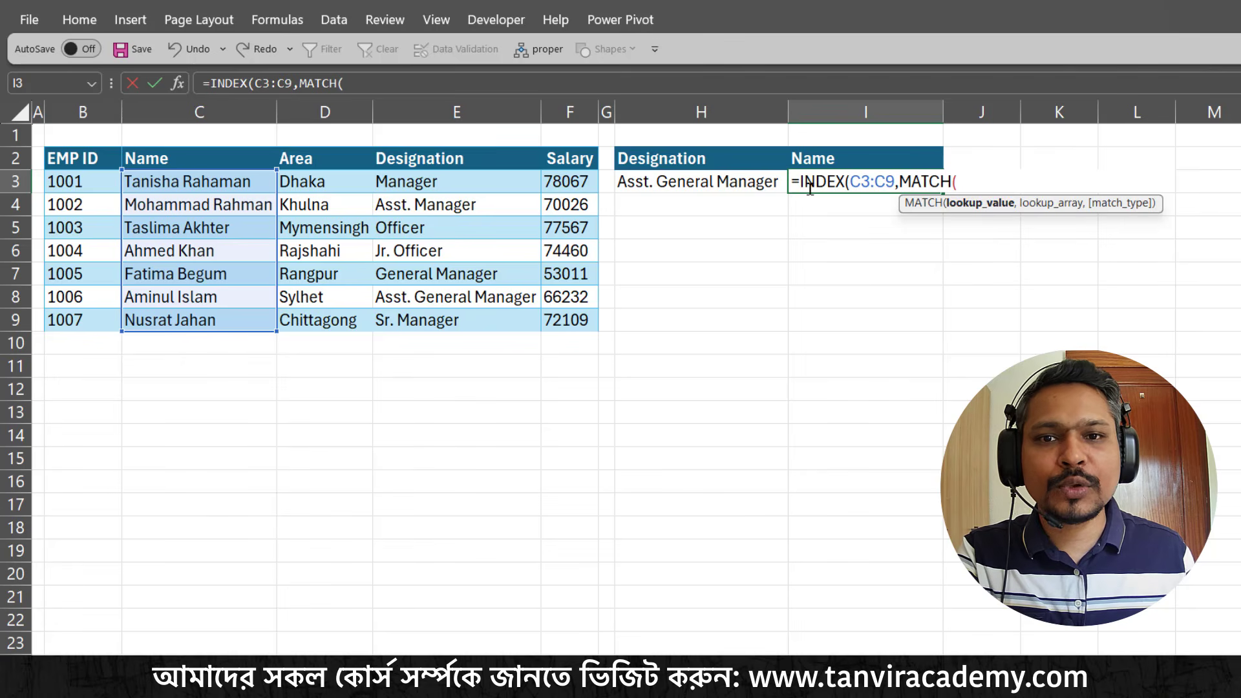
pyautogui.click(670, 182)
pyautogui.write(',')
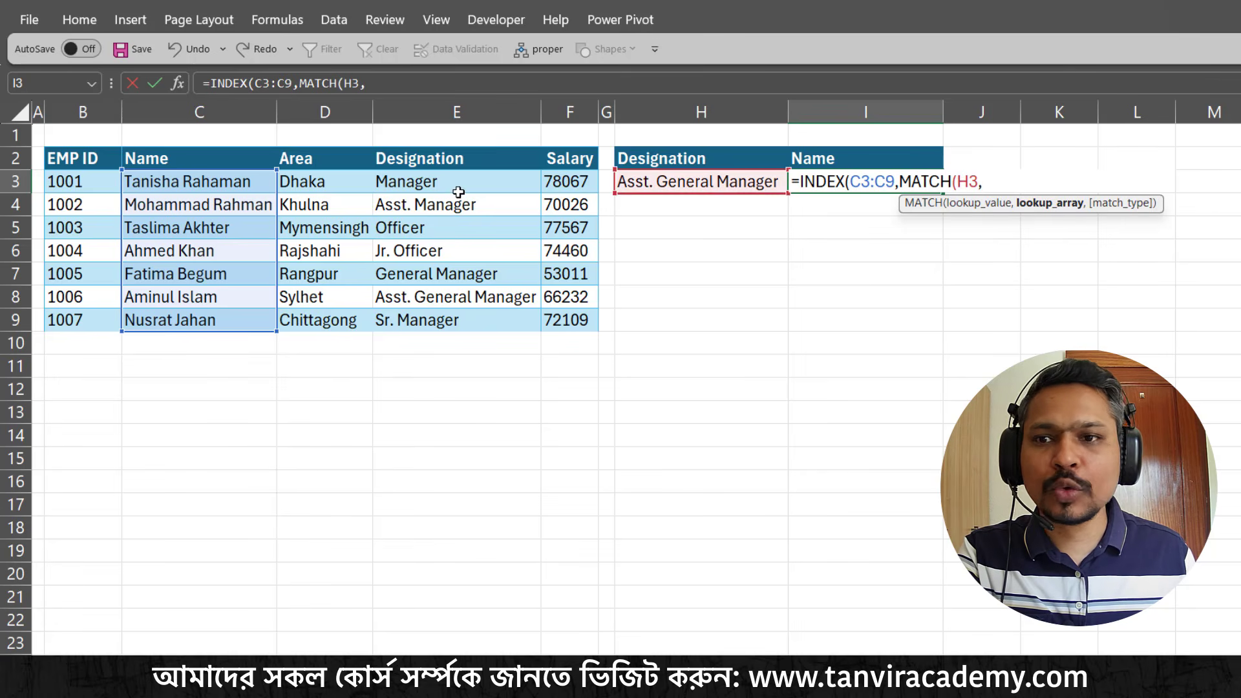
pyautogui.moveTo(412, 189); pyautogui.dragTo(414, 324)
pyautogui.write(',')
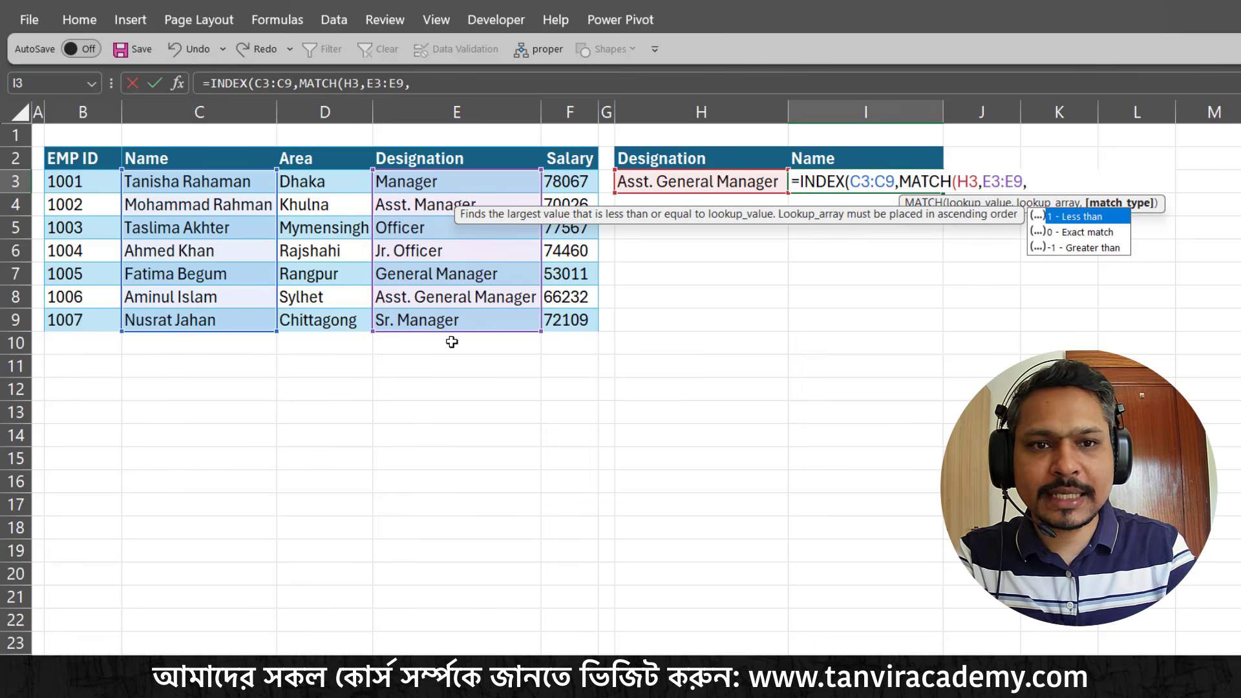
pyautogui.write('0)')
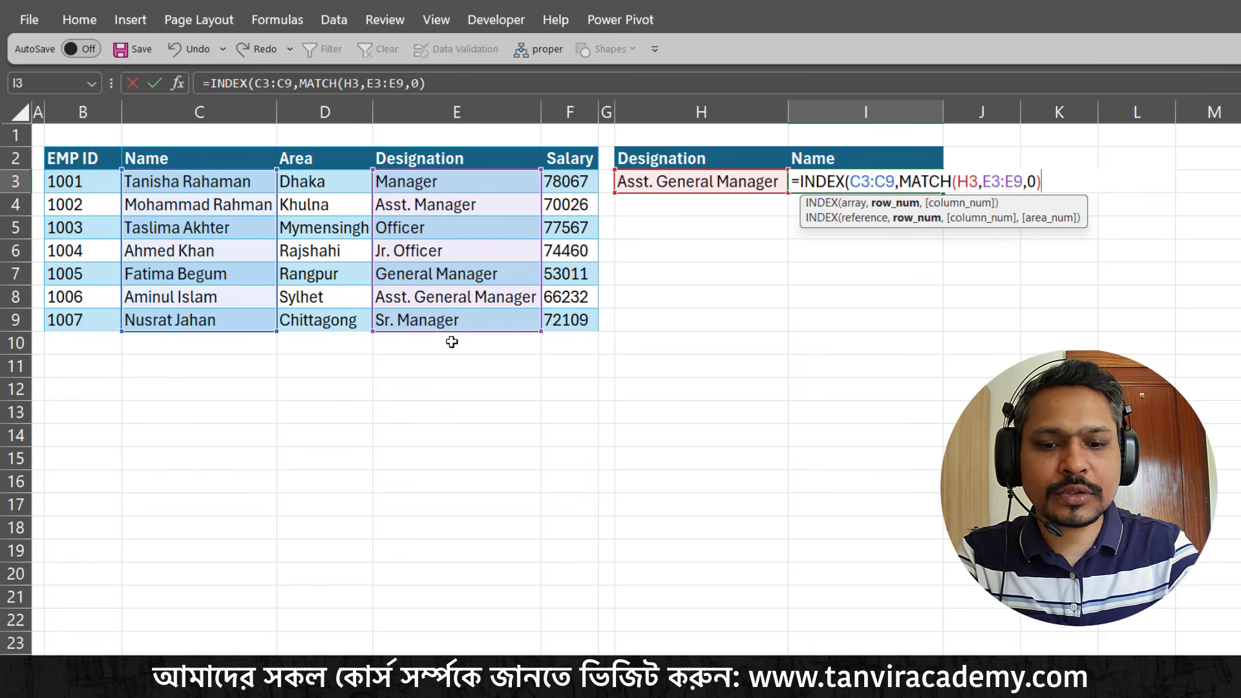
pyautogui.write(')')
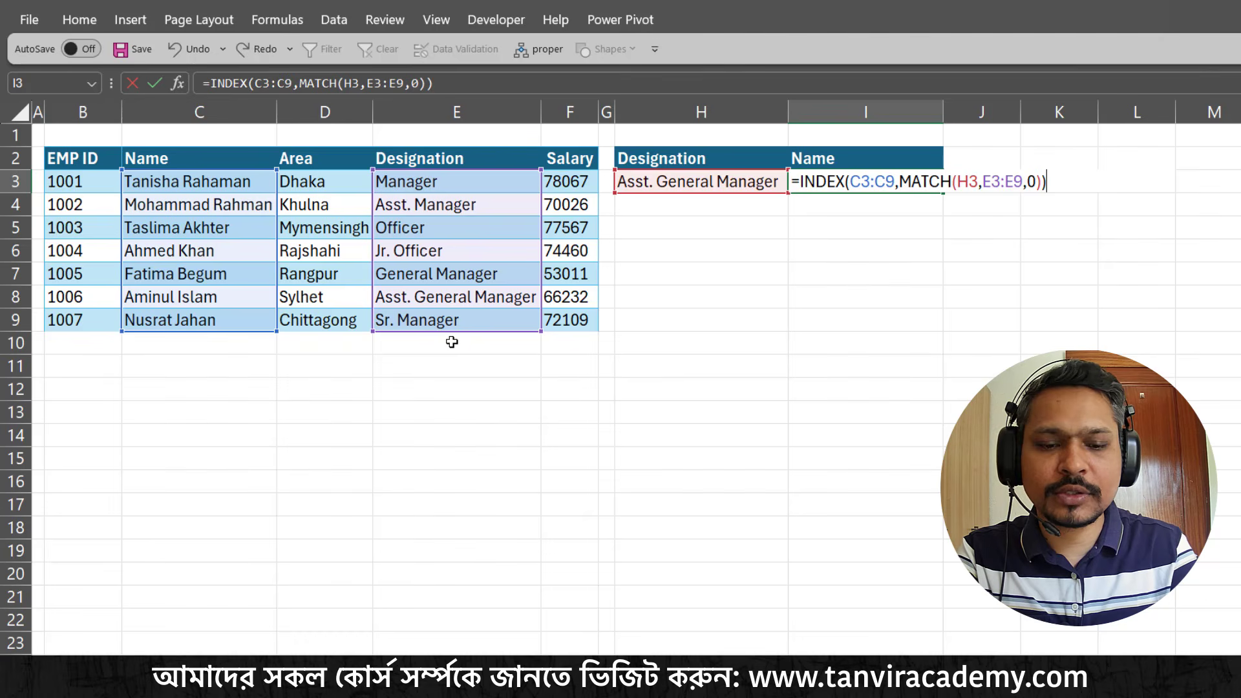
pyautogui.press('Return')
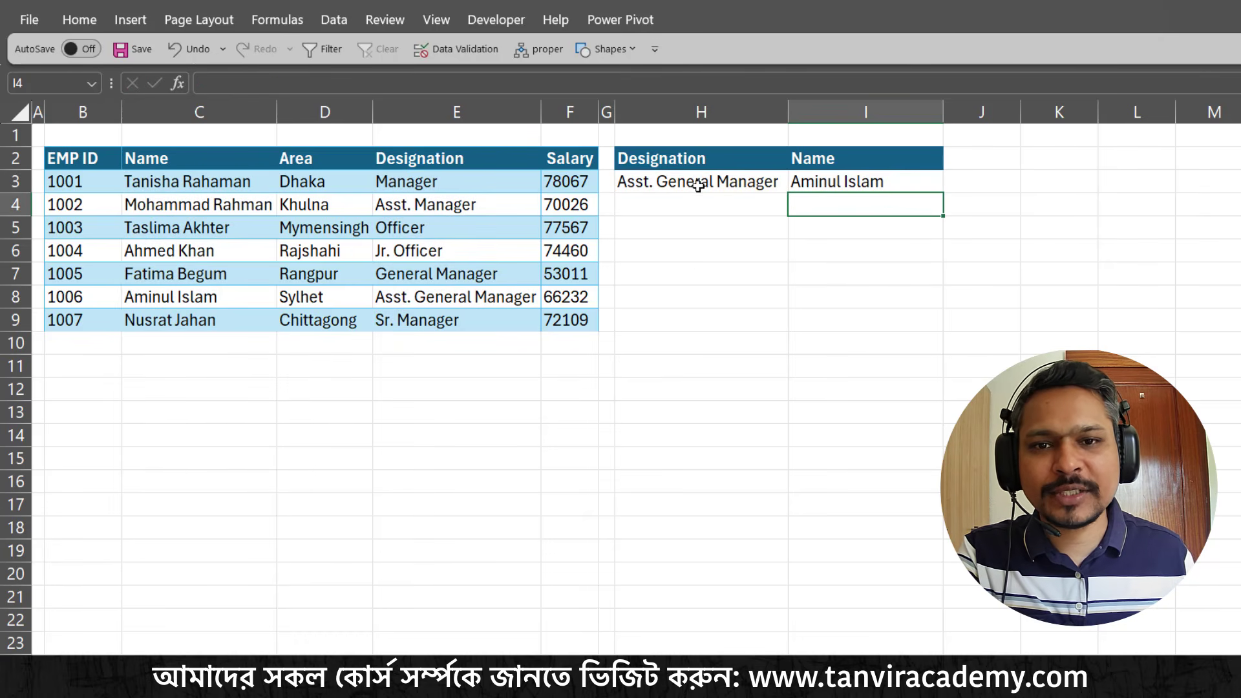
# Test the left lookup by choosing Manager and then Officer as the designation in H3
pyautogui.click(786, 186)
pyautogui.click(796, 187)
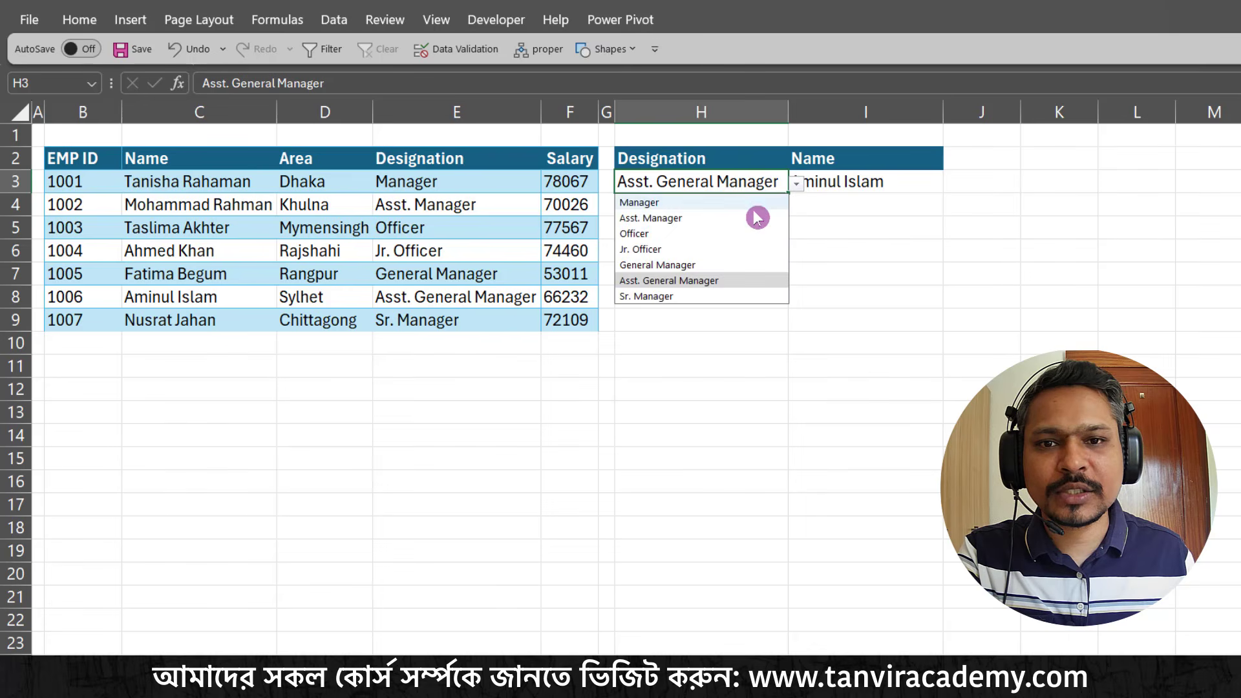
pyautogui.click(641, 204)
pyautogui.click(869, 180)
pyautogui.click(785, 187)
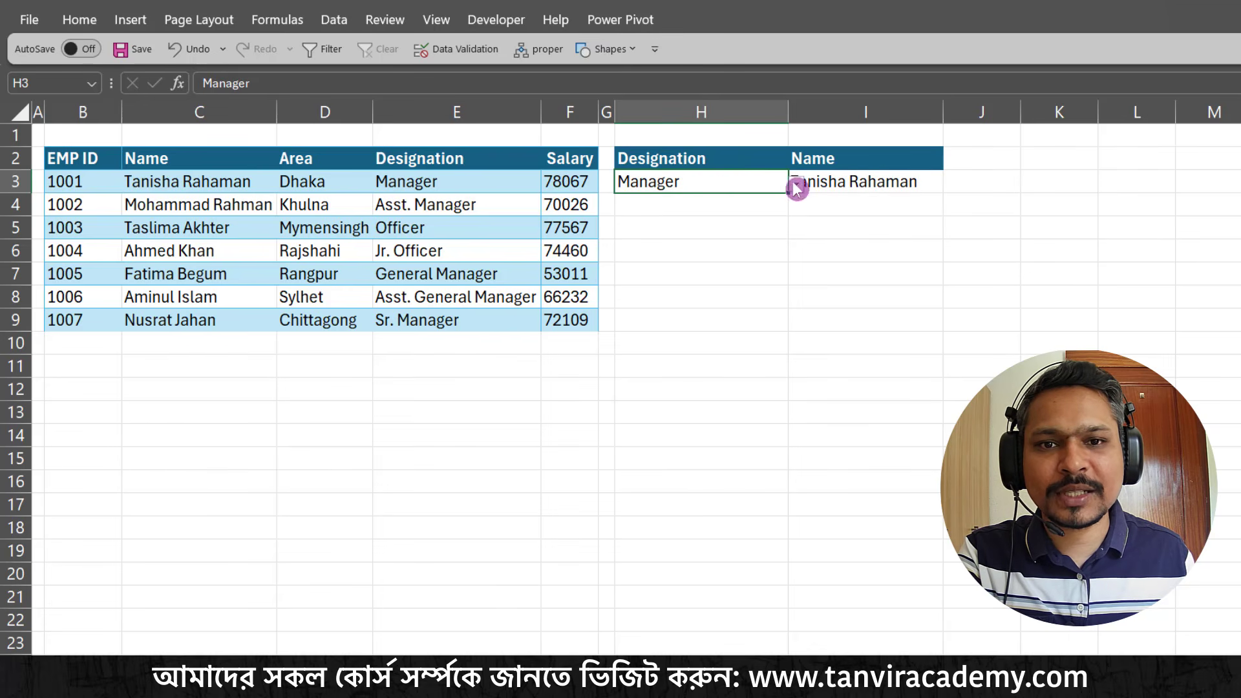
pyautogui.click(796, 185)
pyautogui.click(691, 238)
pyautogui.click(862, 184)
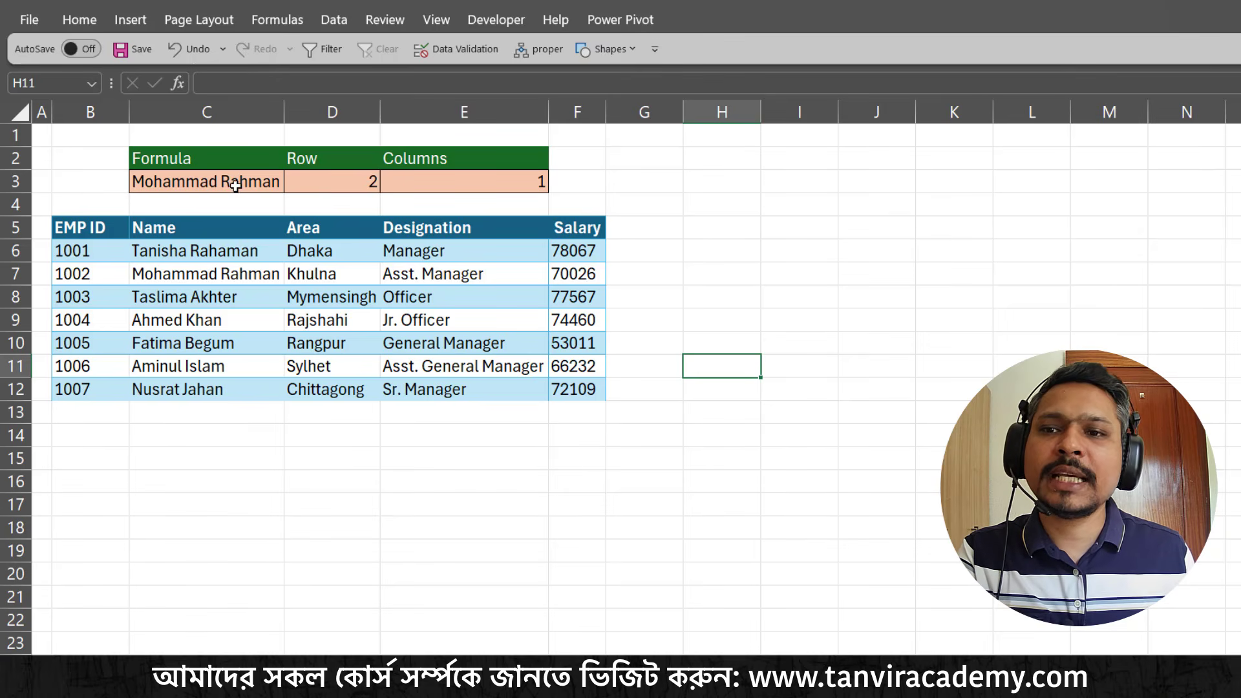
# Start an OFFSET formula in C3 of the row and column worksheet, using the EMP ID header B5 as the reference
pyautogui.moveTo(92, 233); pyautogui.dragTo(559, 377)
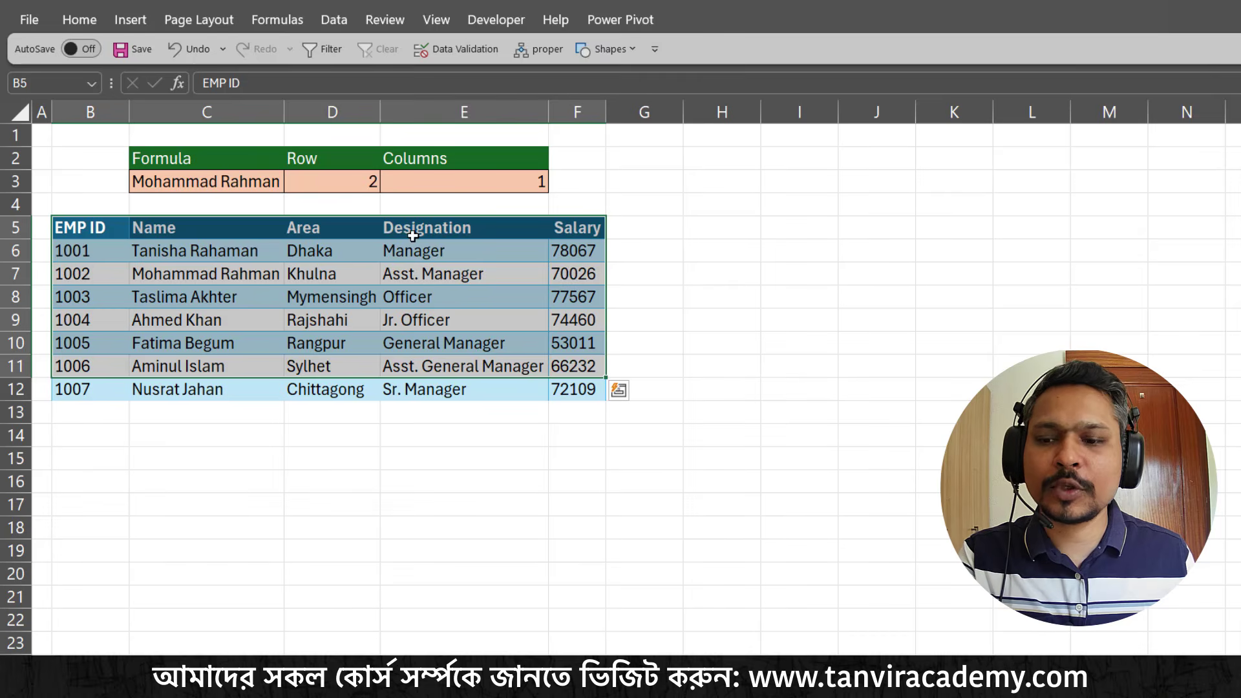
pyautogui.click(825, 199)
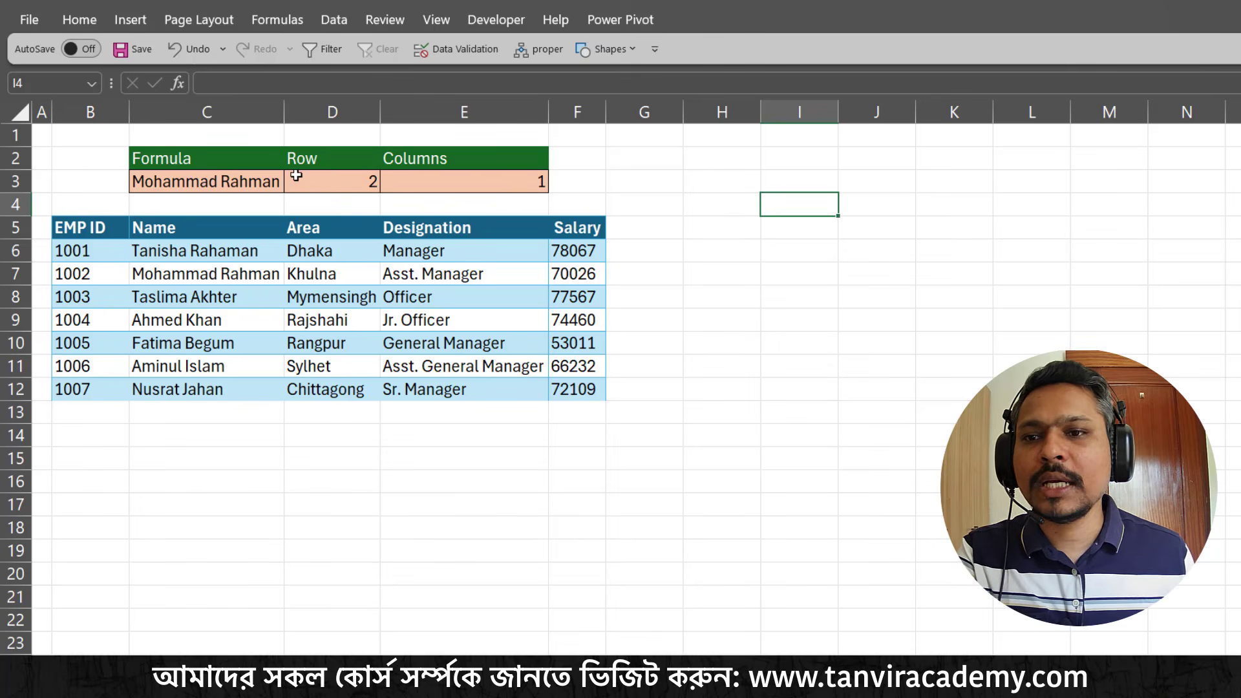
pyautogui.click(268, 182)
pyautogui.write('=')
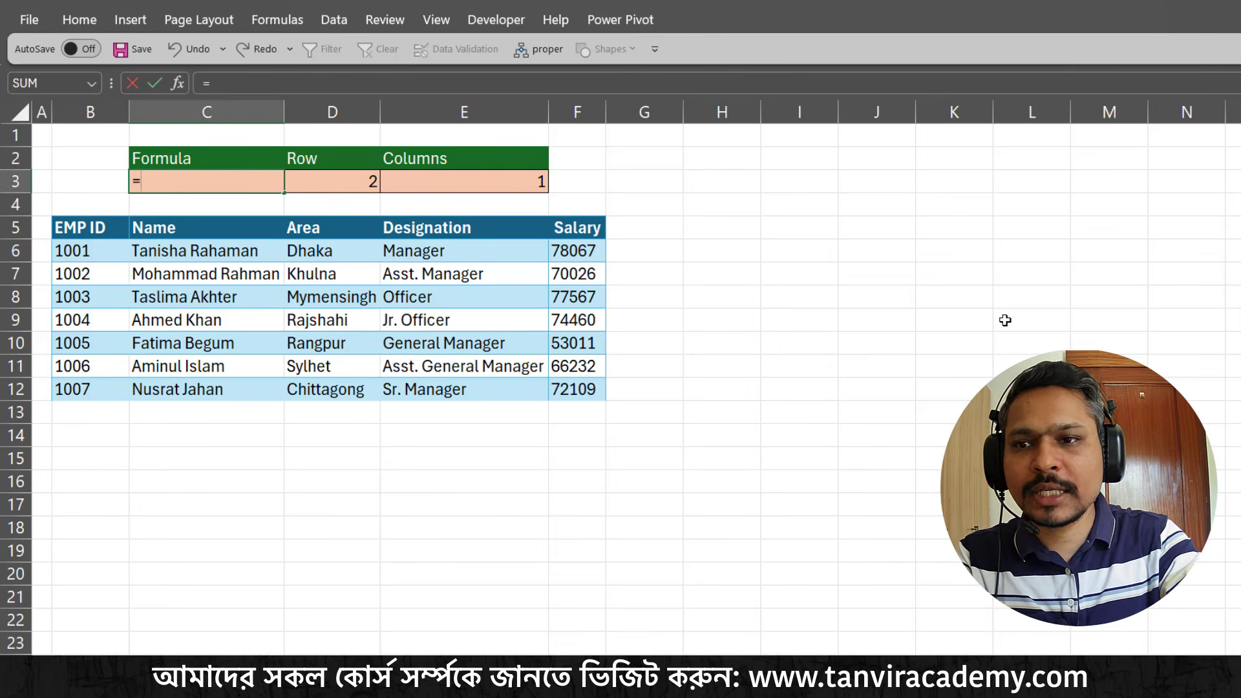
pyautogui.write('off')
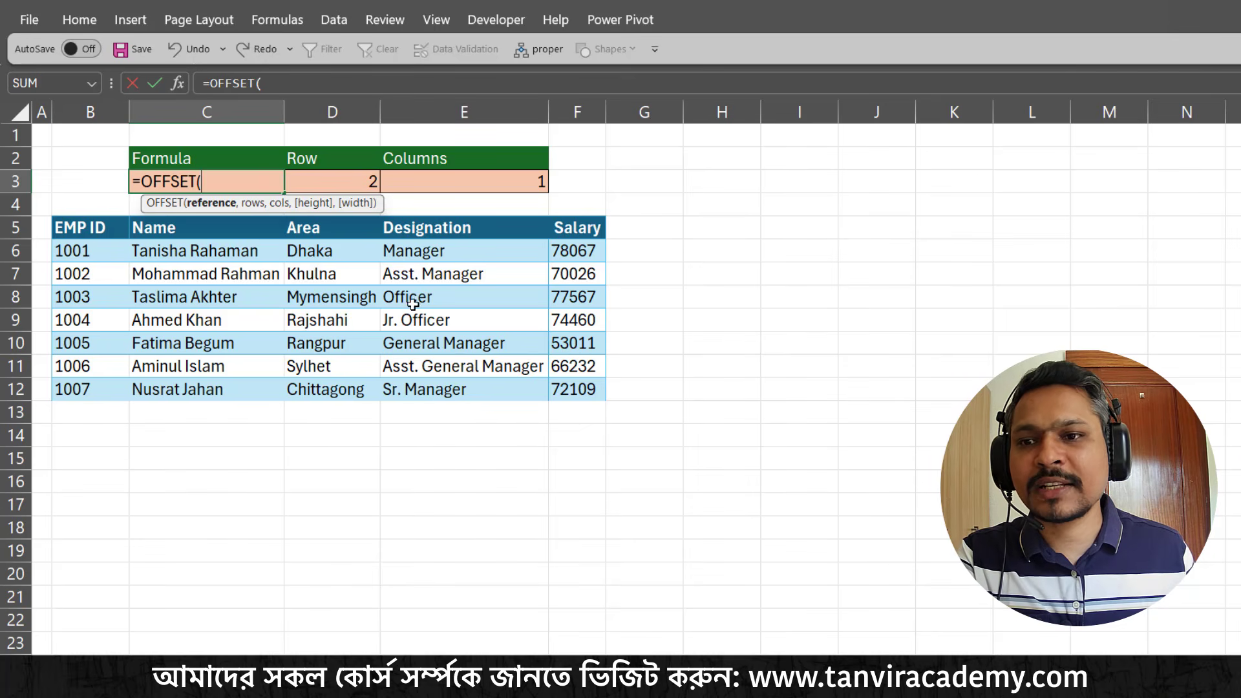
pyautogui.moveTo(367, 207); pyautogui.dragTo(340, 206)
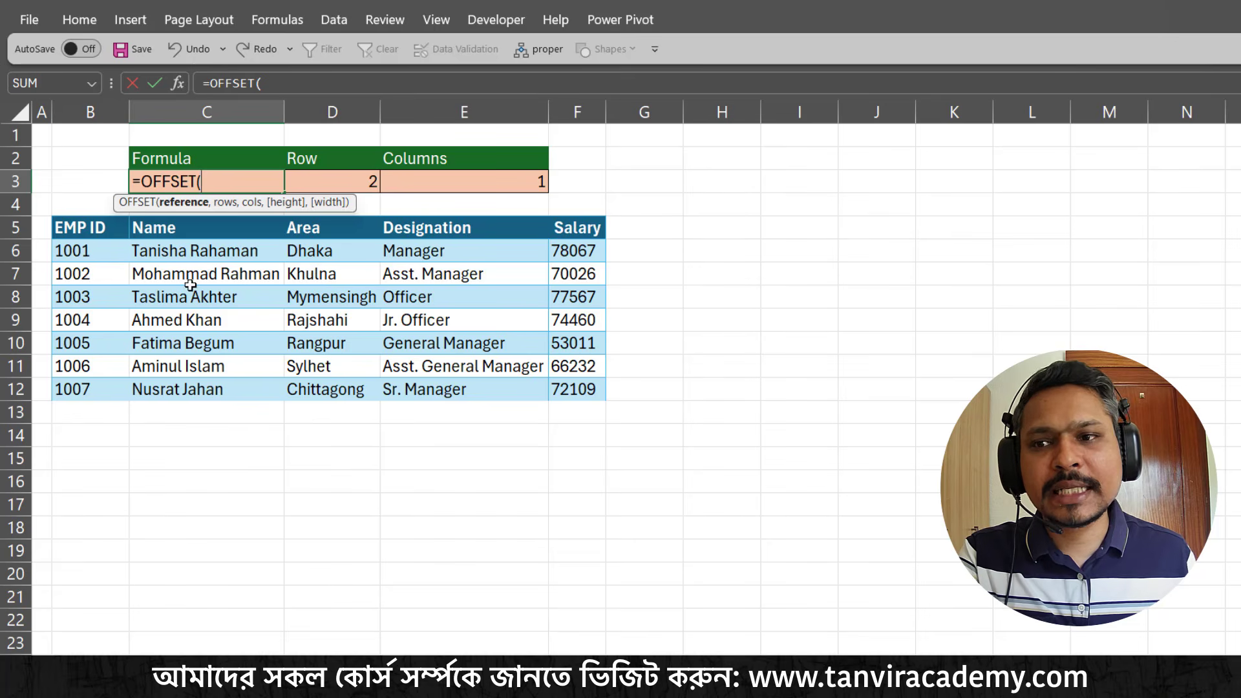
pyautogui.click(85, 227)
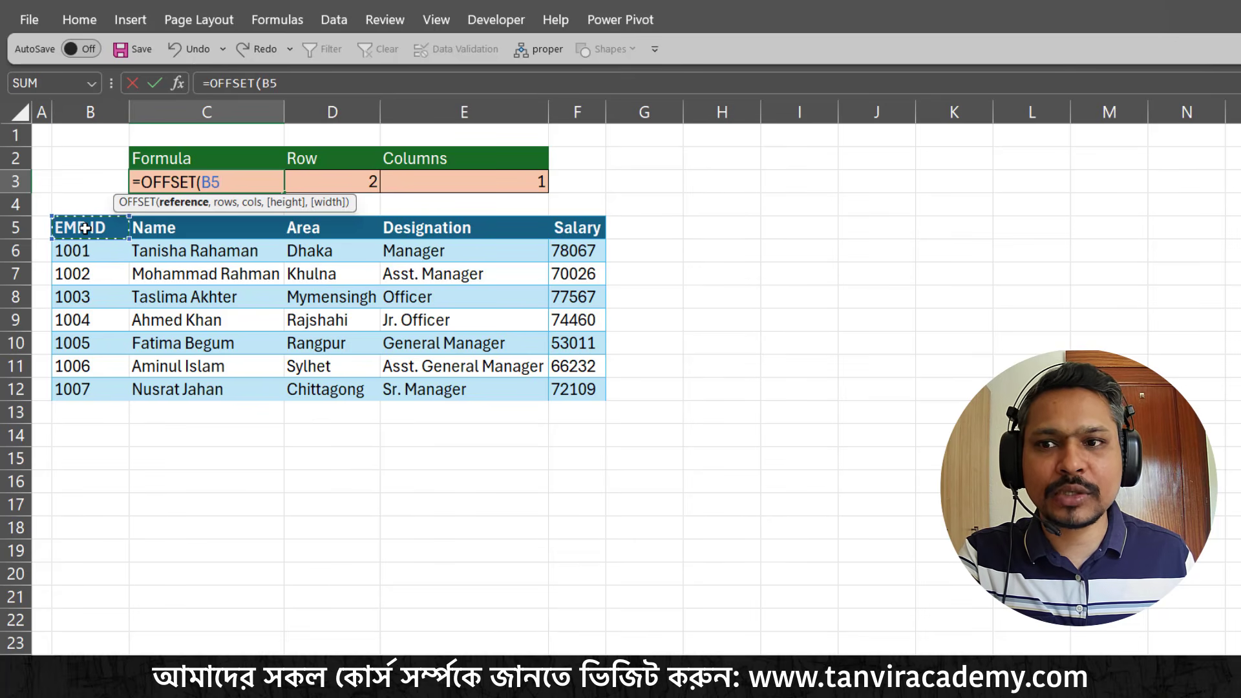
pyautogui.write(',')
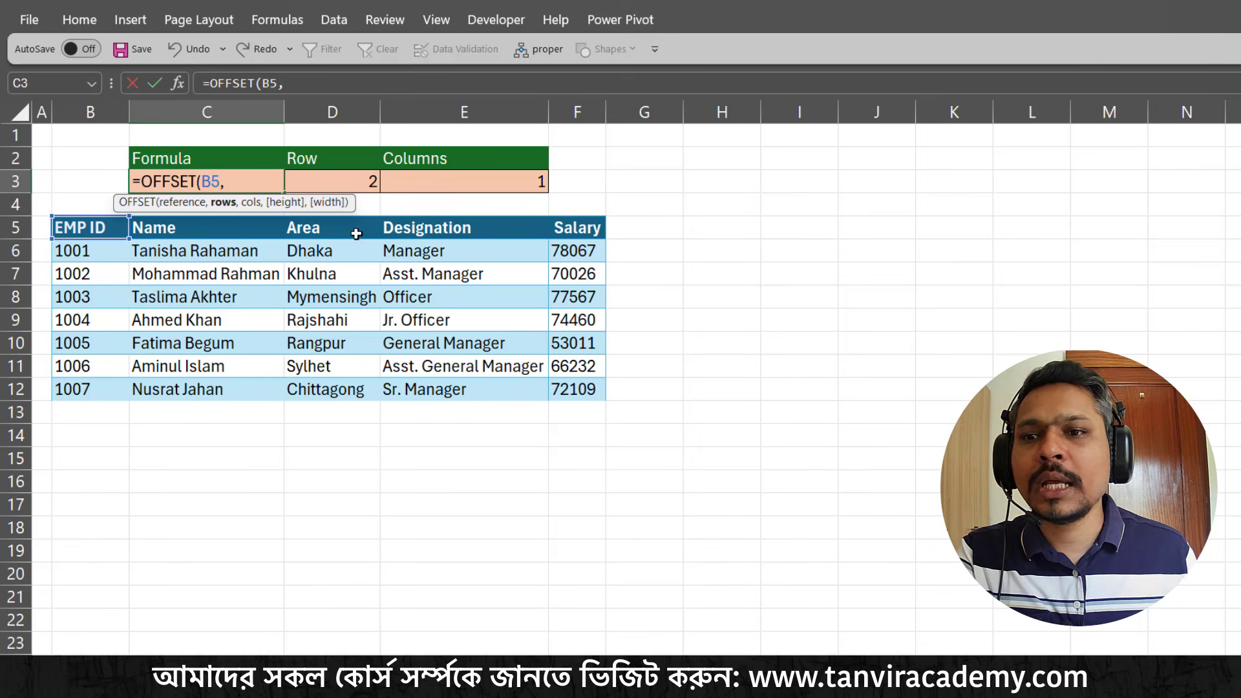
# Supply D3 as the OFFSET rows and E3 as the columns, and enter the formula
pyautogui.click(370, 183)
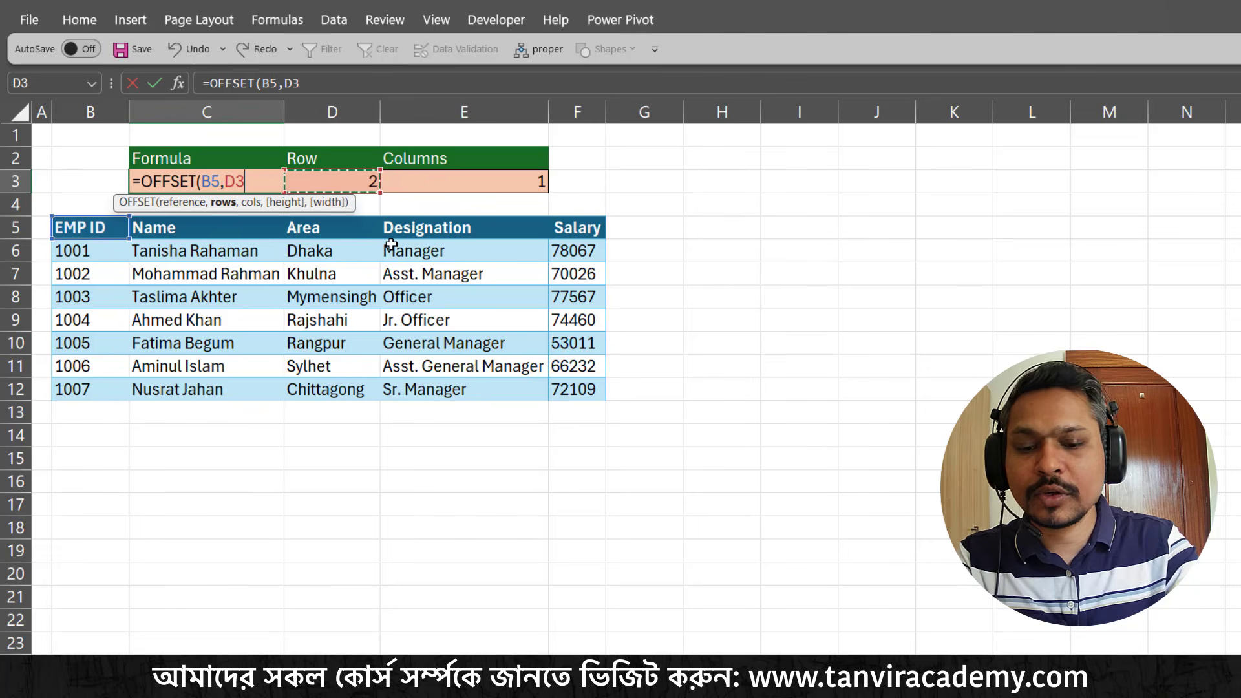
pyautogui.write(',')
pyautogui.click(442, 180)
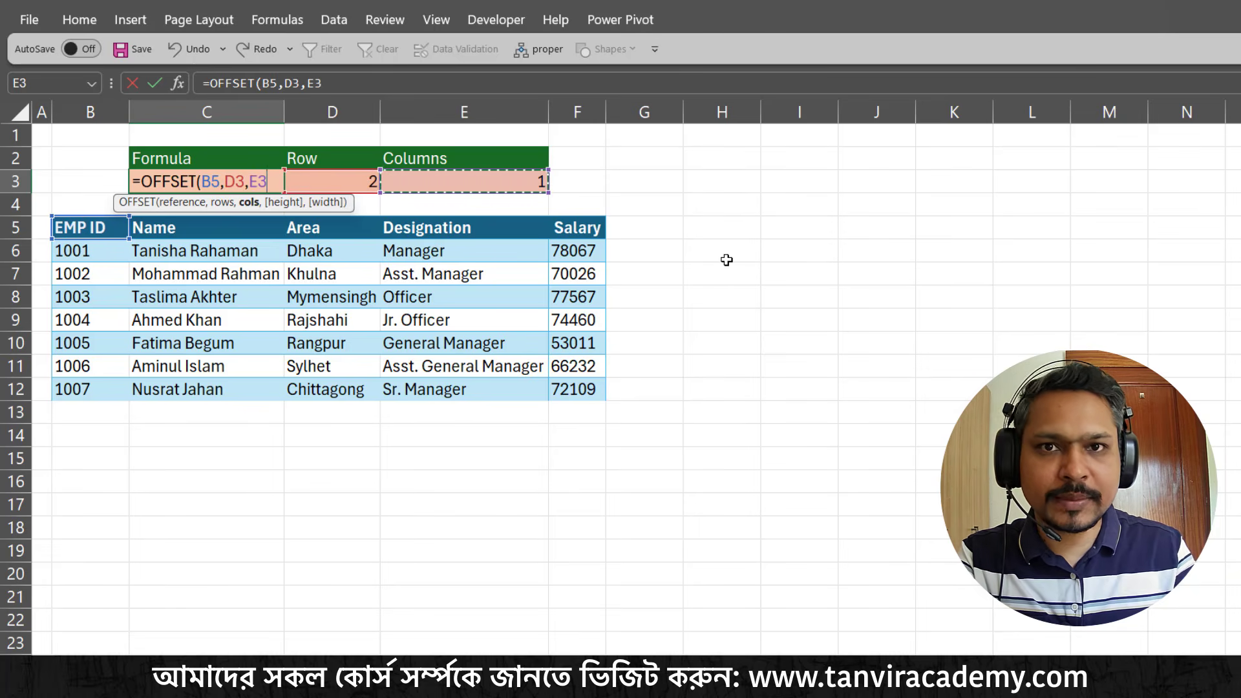
pyautogui.write(')')
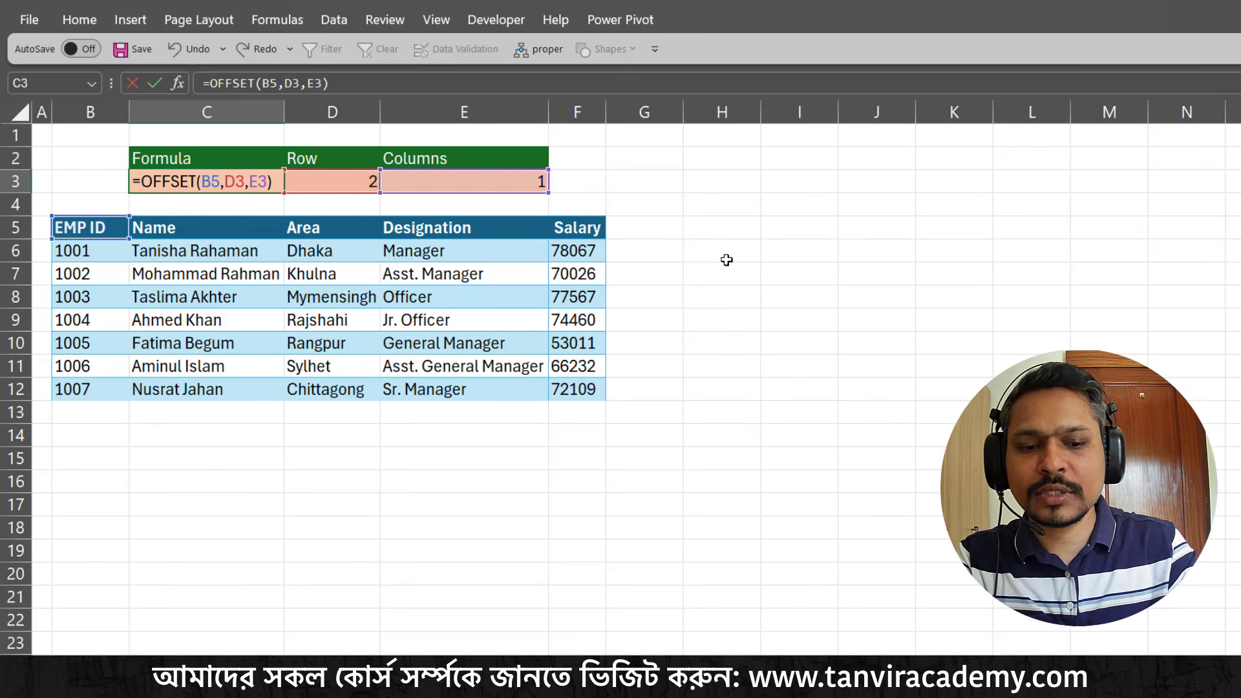
pyautogui.press('Return')
pyautogui.press('Up')
pyautogui.press('Right')
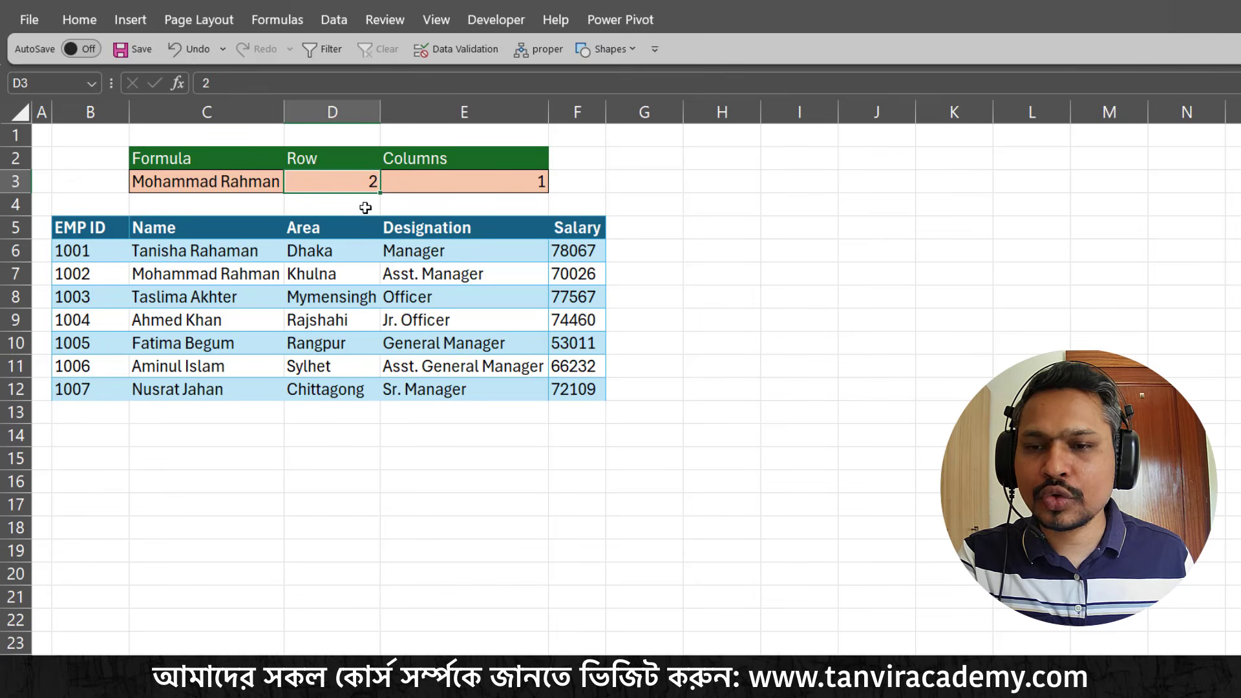
# Trace with temporary on-screen marks how OFFSET moves from the EMP ID header by one column and two rows, and clear the marks
pyautogui.hotkey('ctrl', '2')
pyautogui.moveTo(370, 194); pyautogui.dragTo(403, 234)
pyautogui.moveTo(510, 193); pyautogui.dragTo(527, 220)
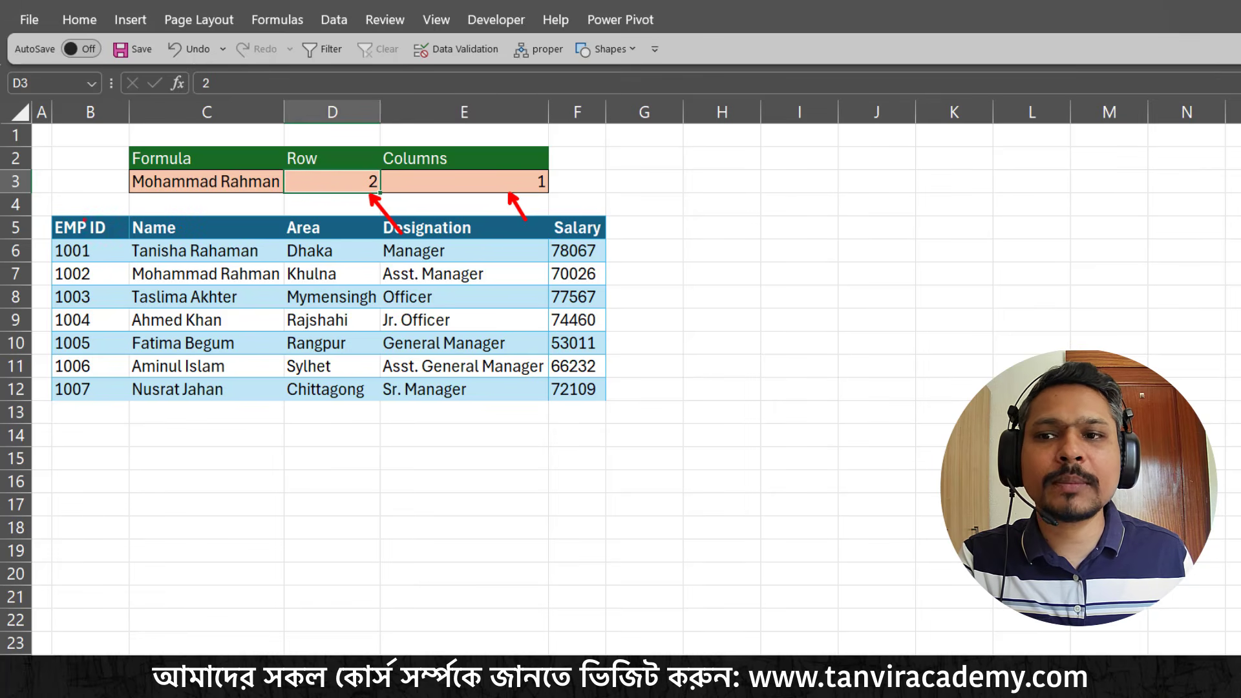
pyautogui.moveTo(84, 219); pyautogui.dragTo(78, 175)
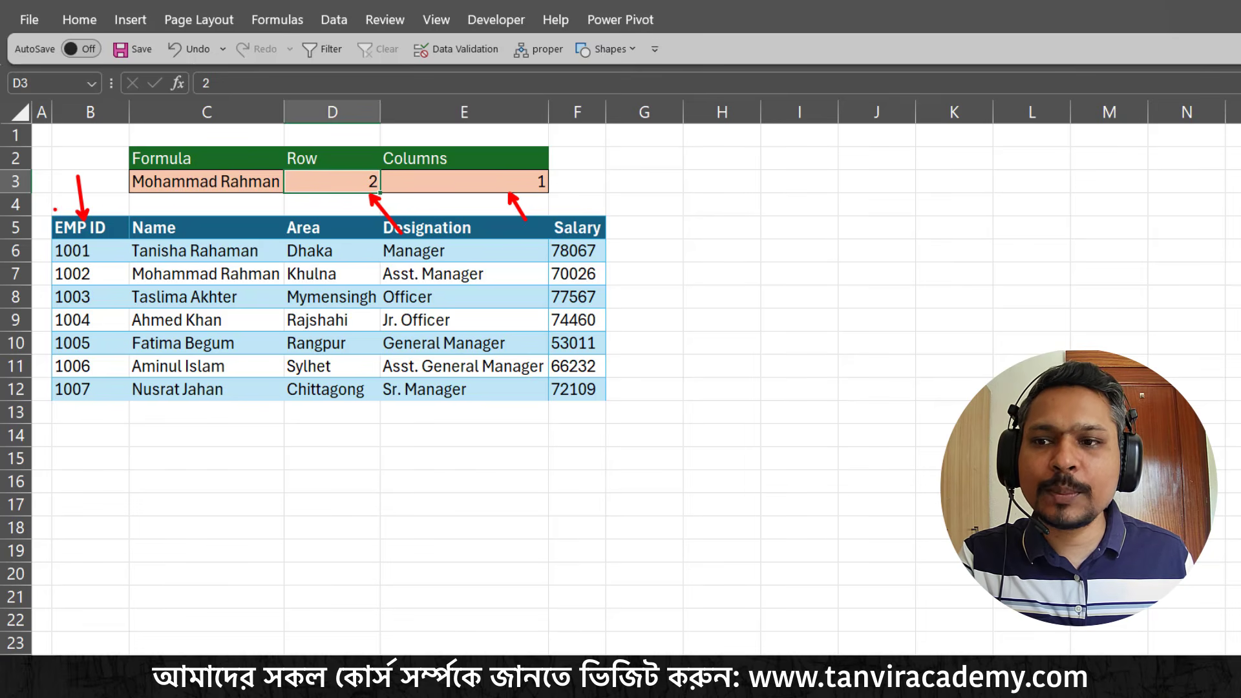
pyautogui.moveTo(55, 211)
pyautogui.mouseDown()
pyautogui.moveTo(105, 246)
pyautogui.moveTo(196, 243)
pyautogui.mouseUp()
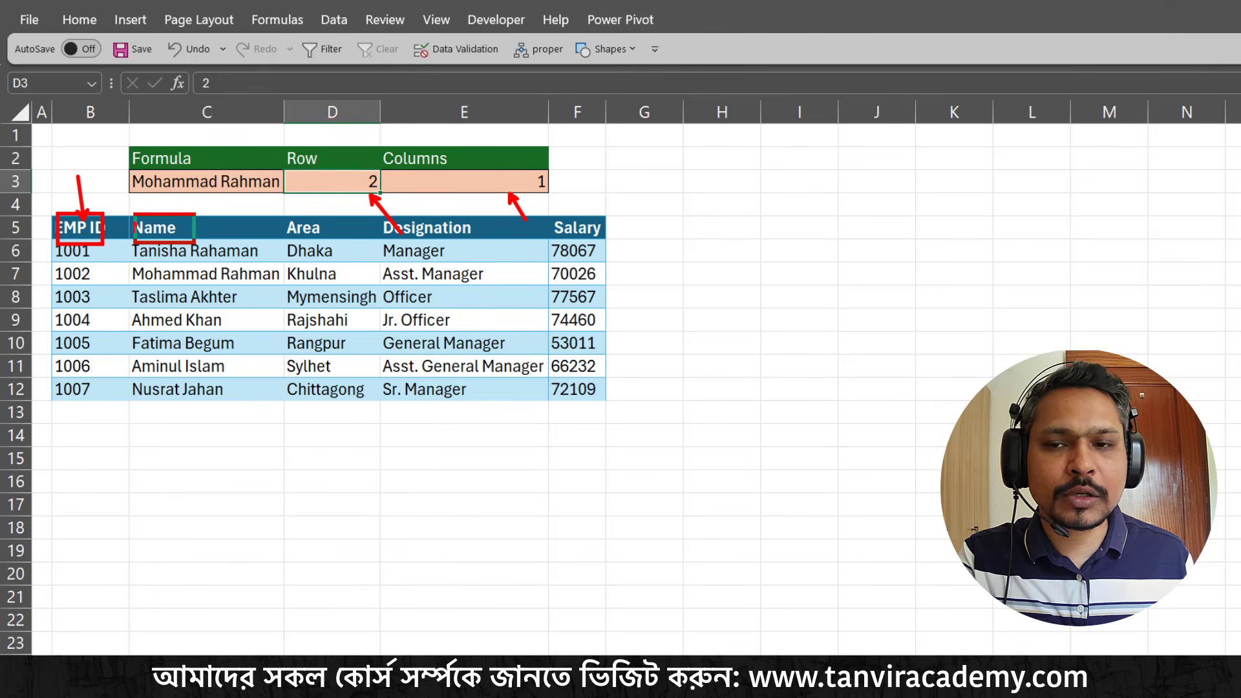
pyautogui.moveTo(209, 198); pyautogui.dragTo(187, 231)
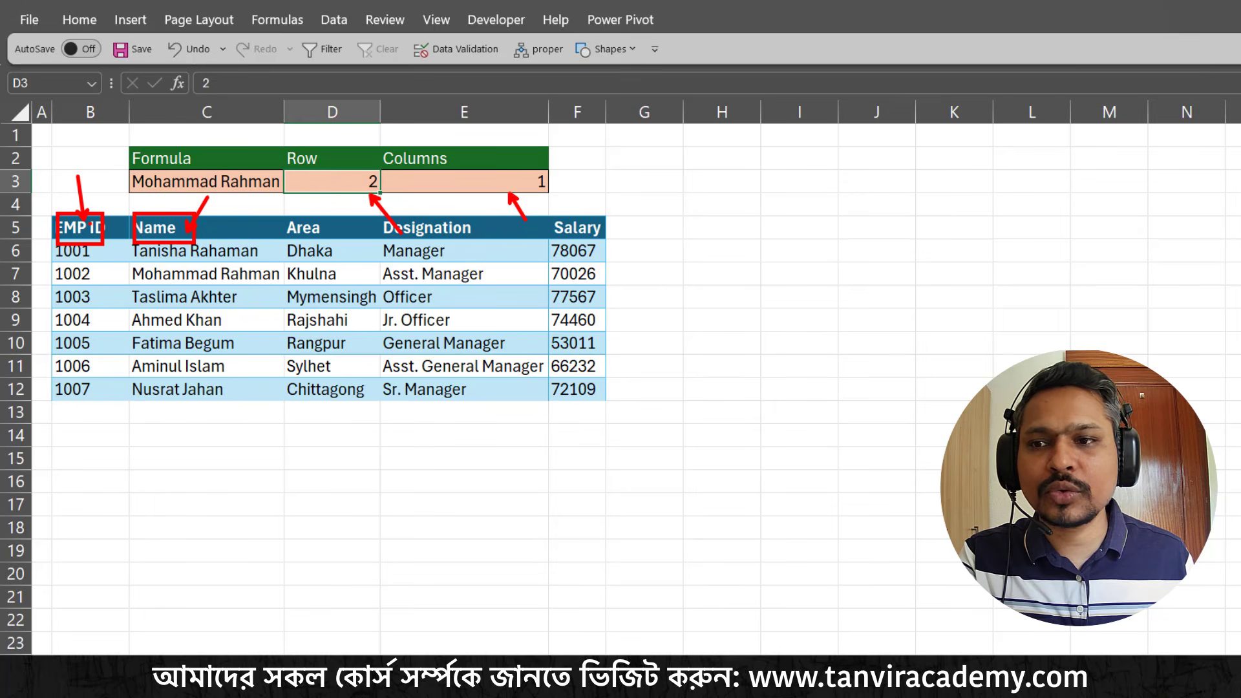
pyautogui.moveTo(34, 220)
pyautogui.mouseDown()
pyautogui.moveTo(60, 227)
pyautogui.moveTo(45, 246)
pyautogui.moveTo(52, 271)
pyautogui.mouseUp()
pyautogui.moveTo(129, 263); pyautogui.dragTo(283, 286)
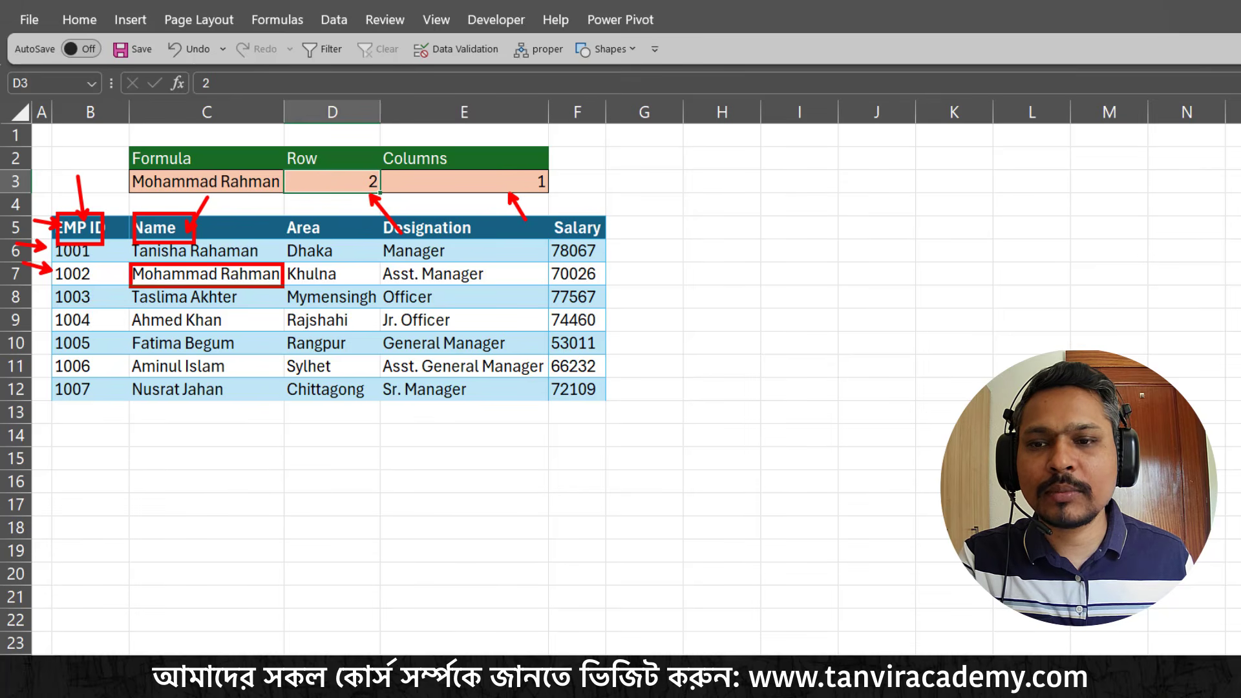
pyautogui.moveTo(372, 351); pyautogui.dragTo(284, 288)
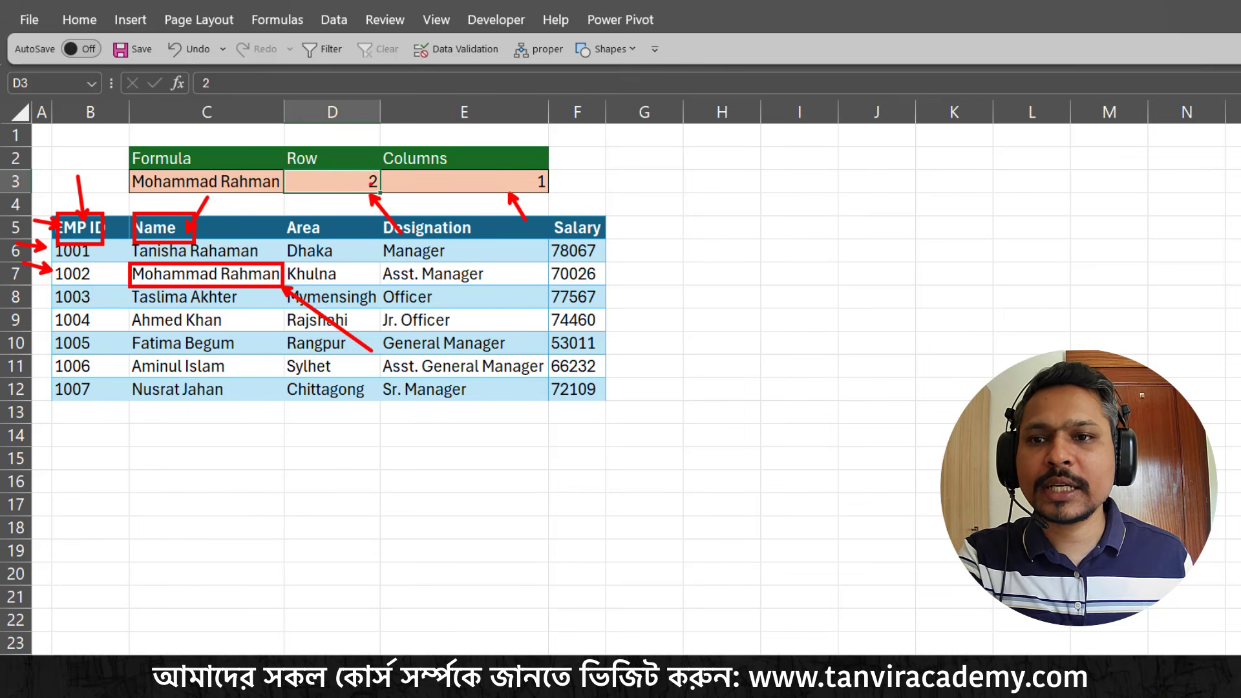
pyautogui.press('Escape')
# Set the OFFSET row value in D3 to 3 and the column value in E3 to 4
pyautogui.write('3')
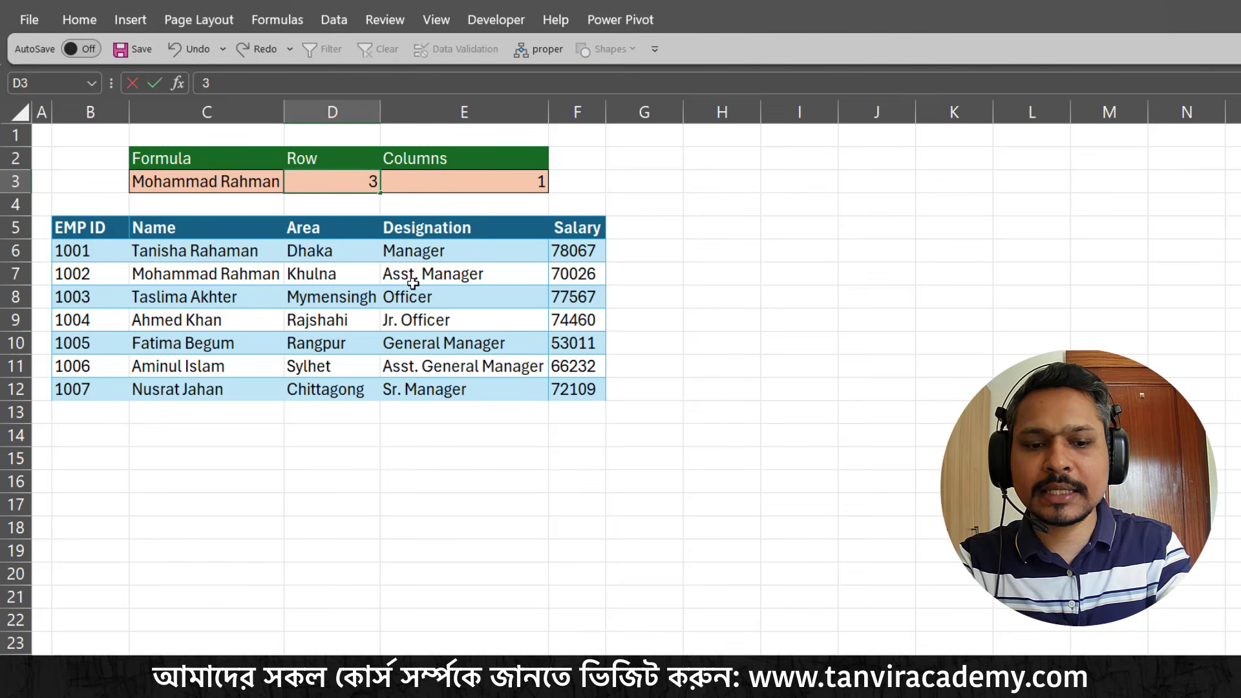
pyautogui.press('Return')
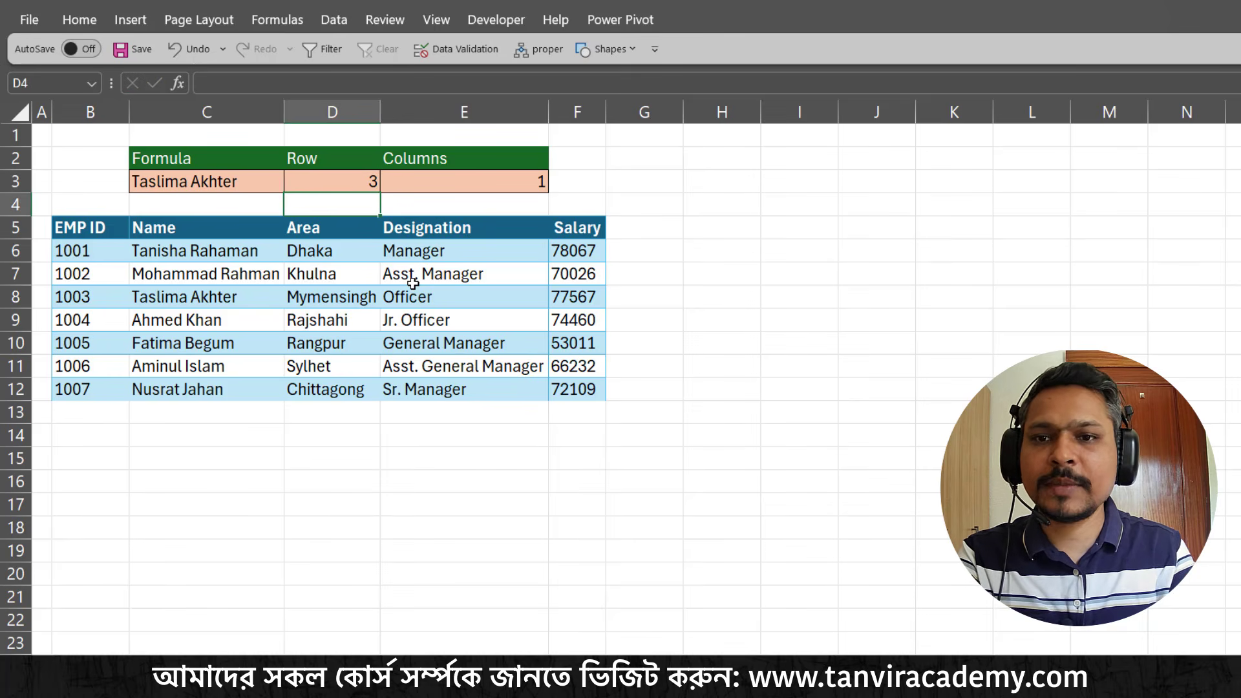
pyautogui.click(515, 189)
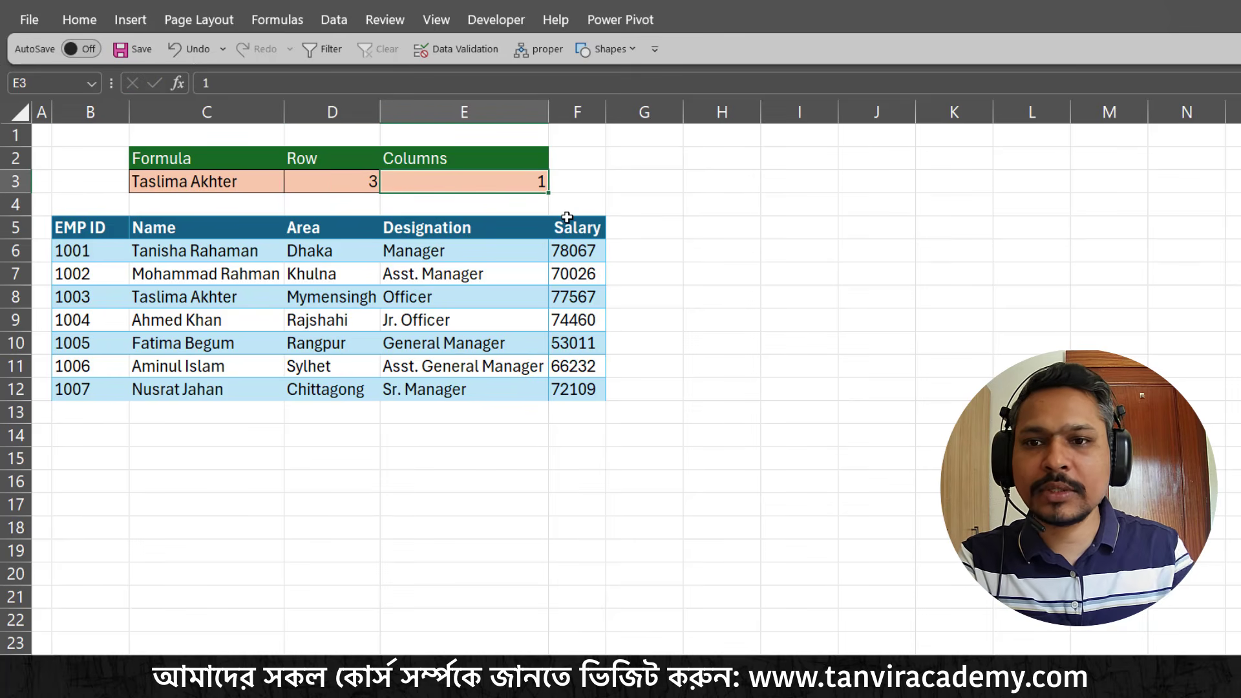
pyautogui.write('4')
pyautogui.press('Return')
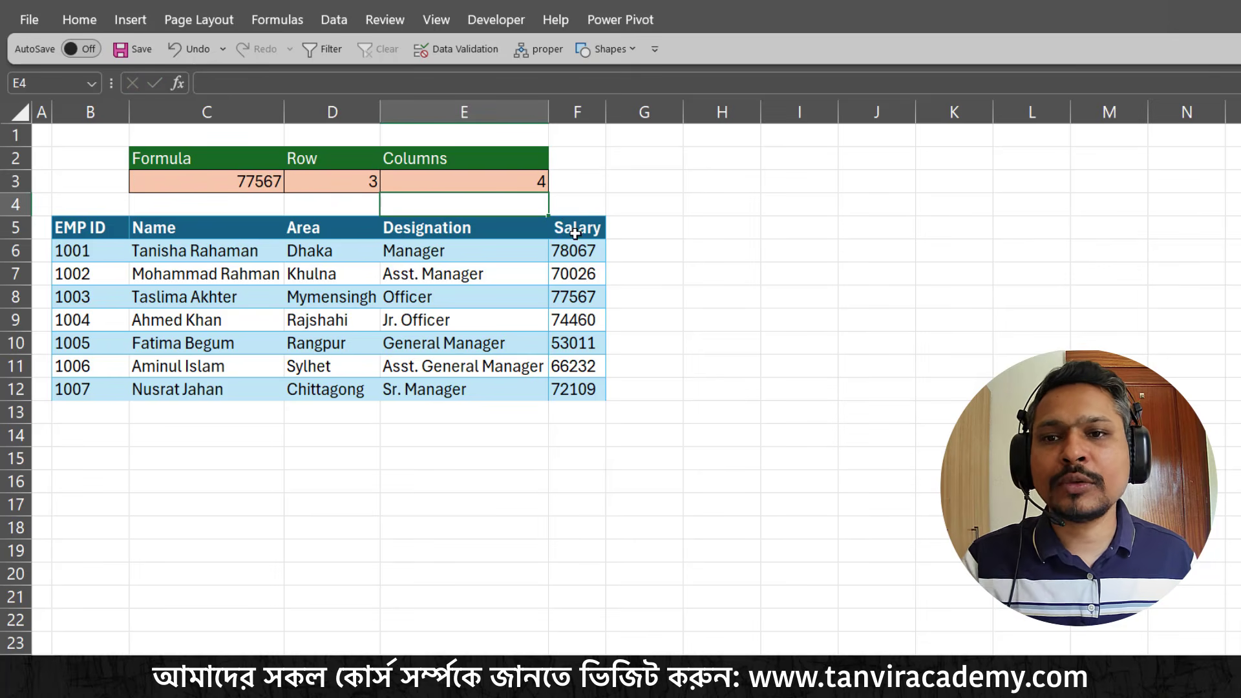
pyautogui.click(512, 184)
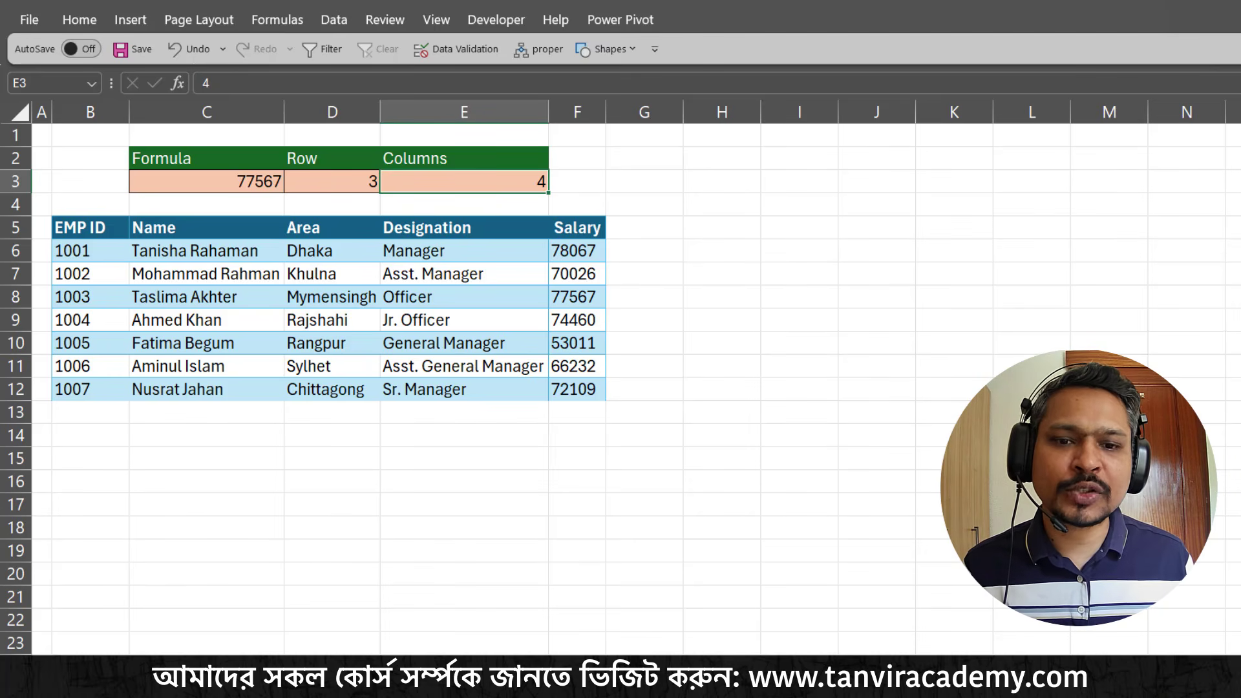
# Switch to the Top salary summary worksheet and examine the employee table and the Top input cell
pyautogui.click(812, 671)
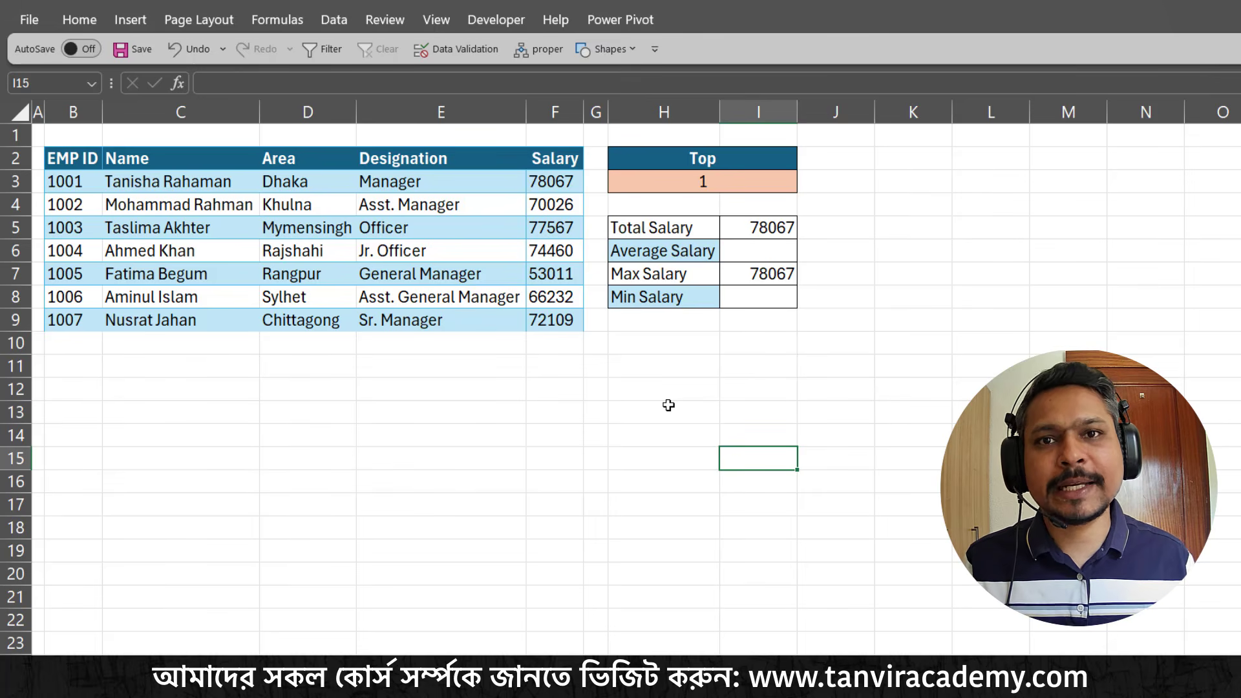
pyautogui.click(617, 405)
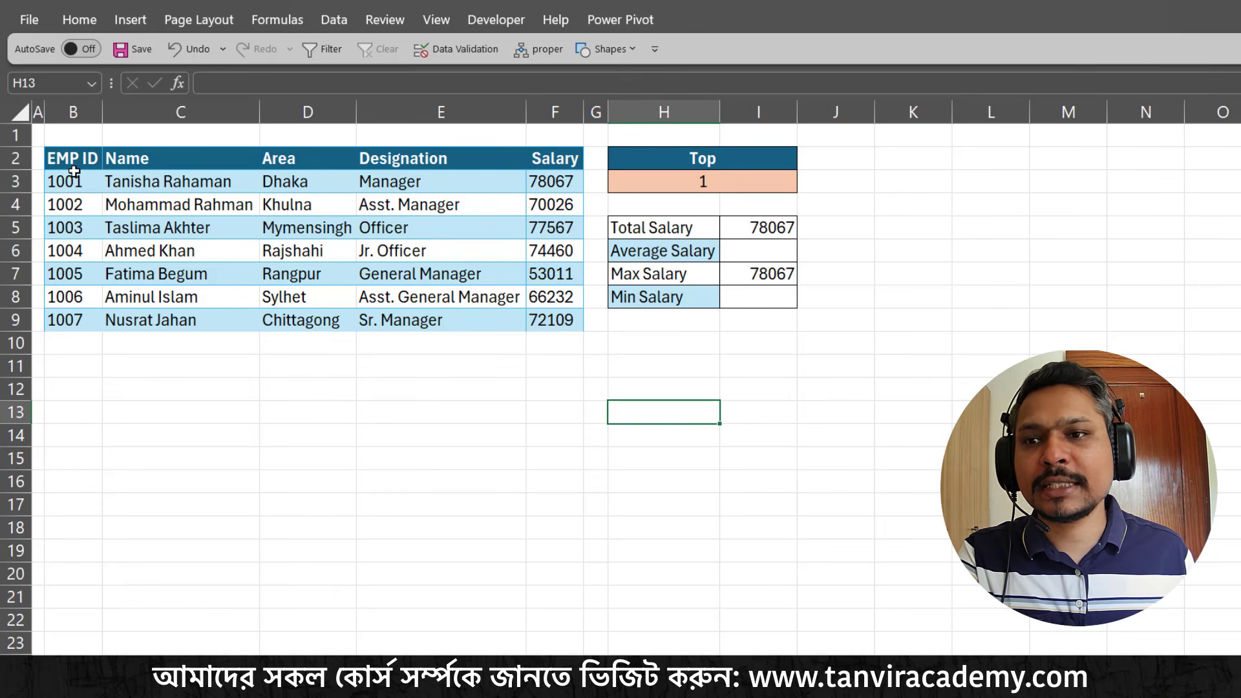
pyautogui.moveTo(70, 169); pyautogui.dragTo(542, 317)
pyautogui.moveTo(739, 163); pyautogui.dragTo(727, 185)
pyautogui.click(762, 183)
pyautogui.click(830, 278)
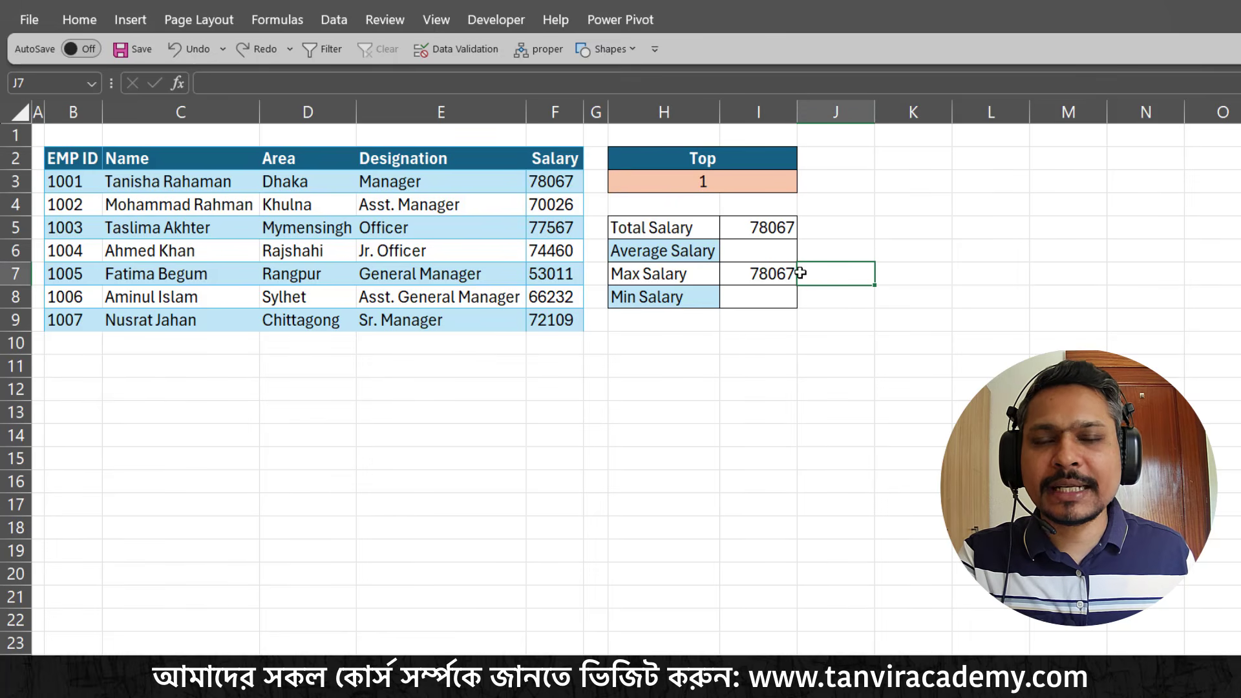
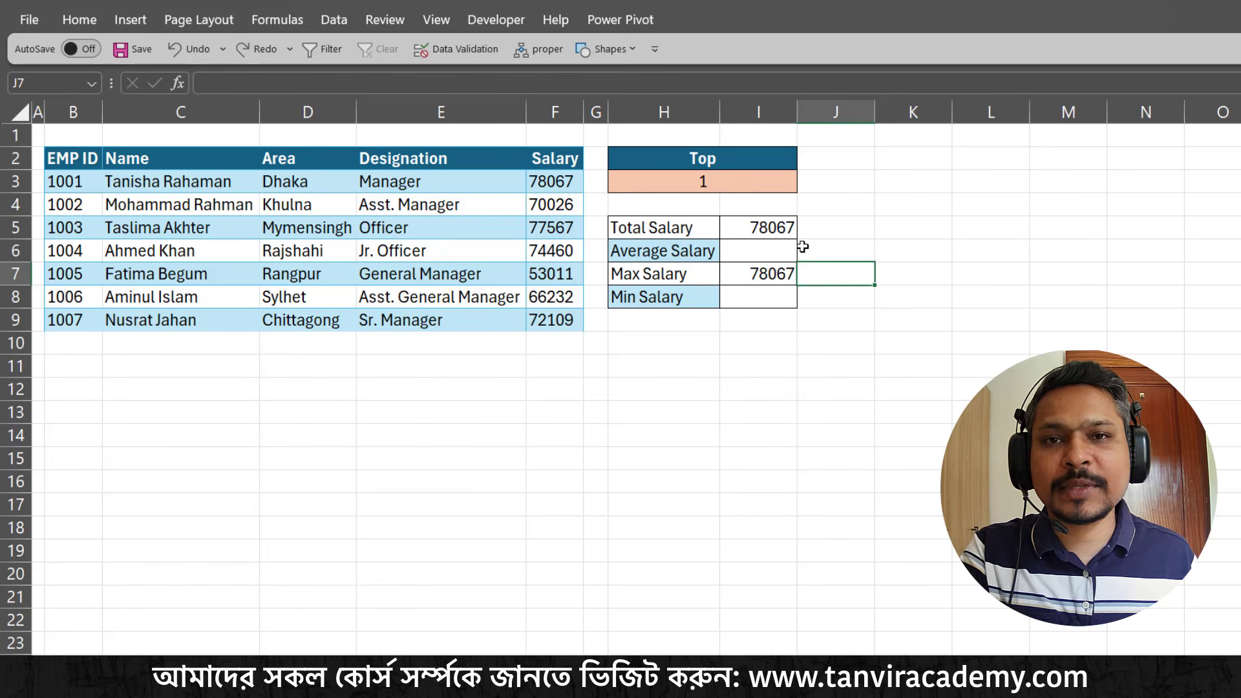
# Set the Top value in H3 to 3 and compare the Total Salary formula with the first three salaries in F3:F5
pyautogui.click(776, 183)
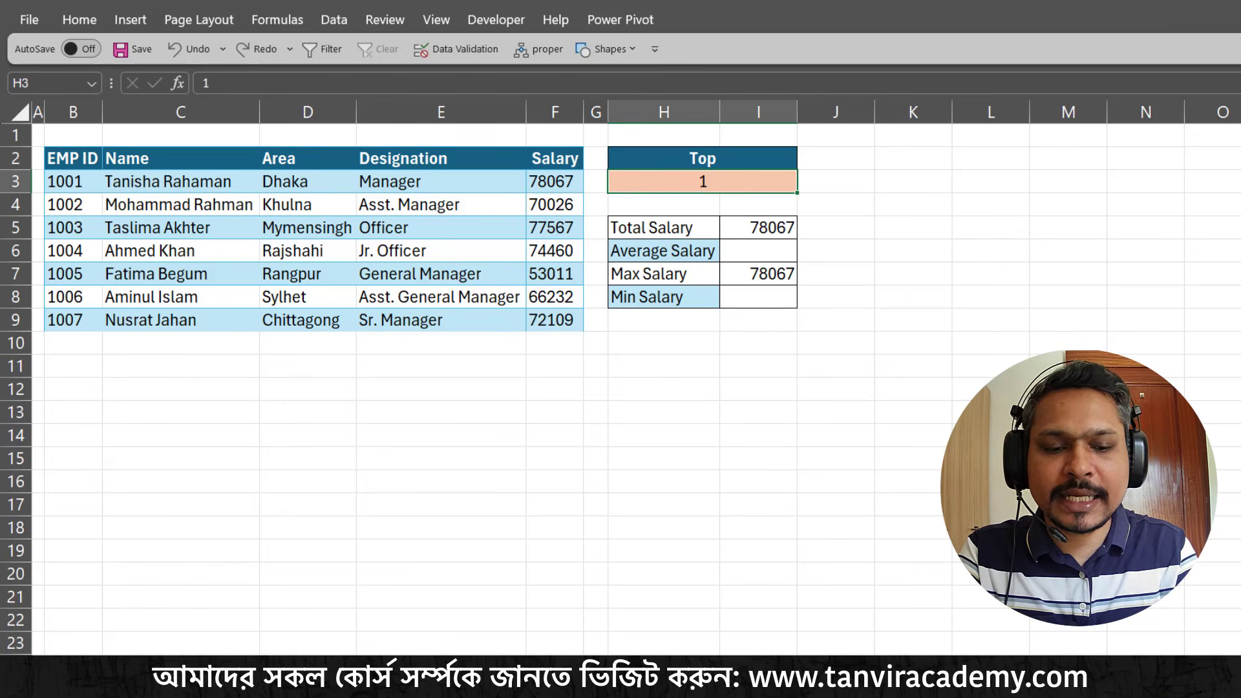
pyautogui.write('3')
pyautogui.press('Return')
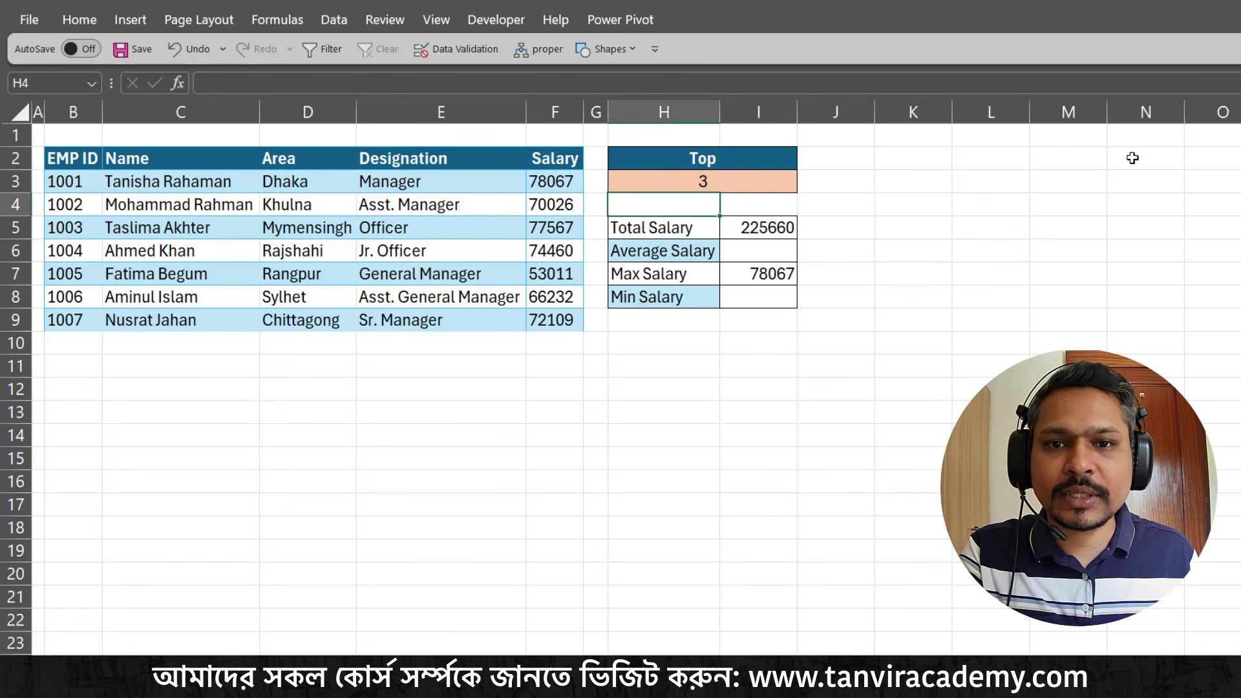
pyautogui.click(751, 236)
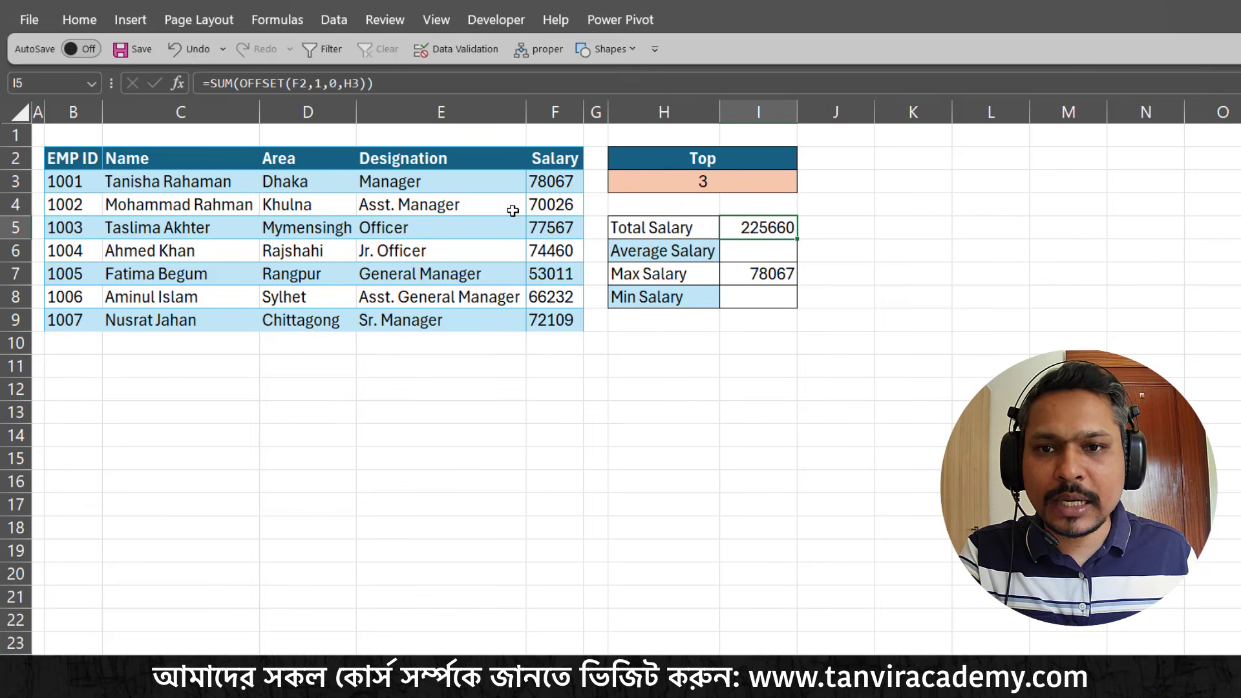
pyautogui.moveTo(541, 185); pyautogui.dragTo(546, 226)
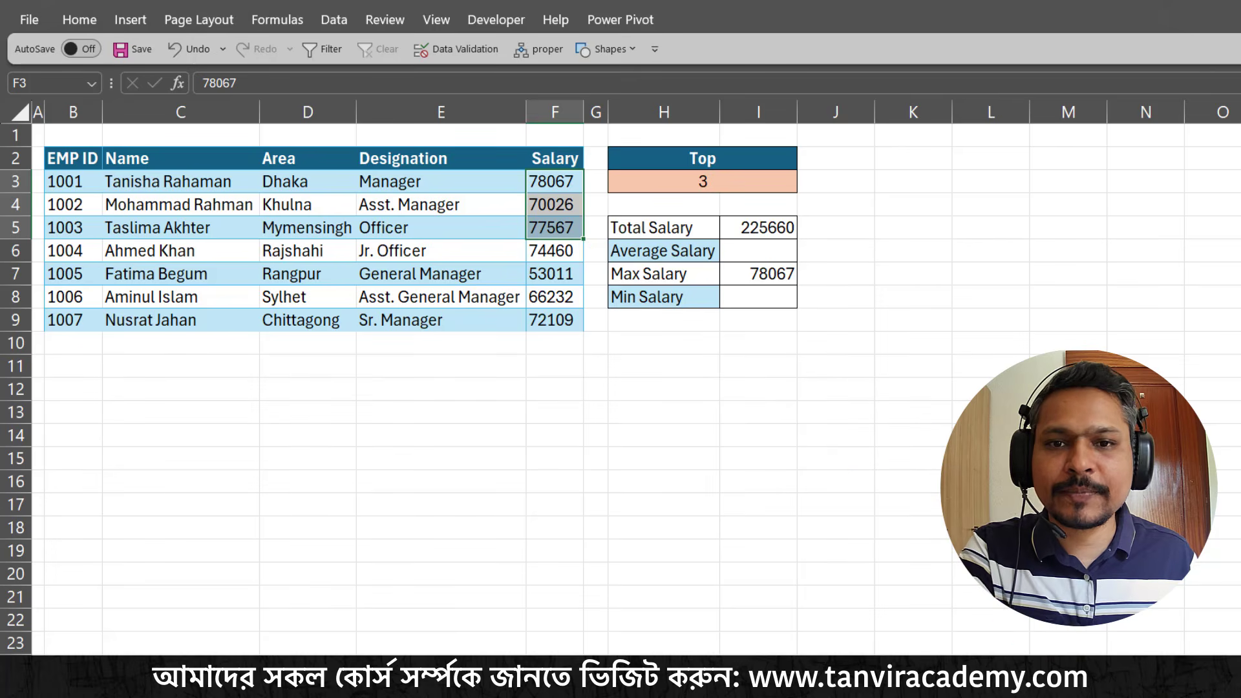
# Set the Top value in H3 to 5
pyautogui.click(748, 188)
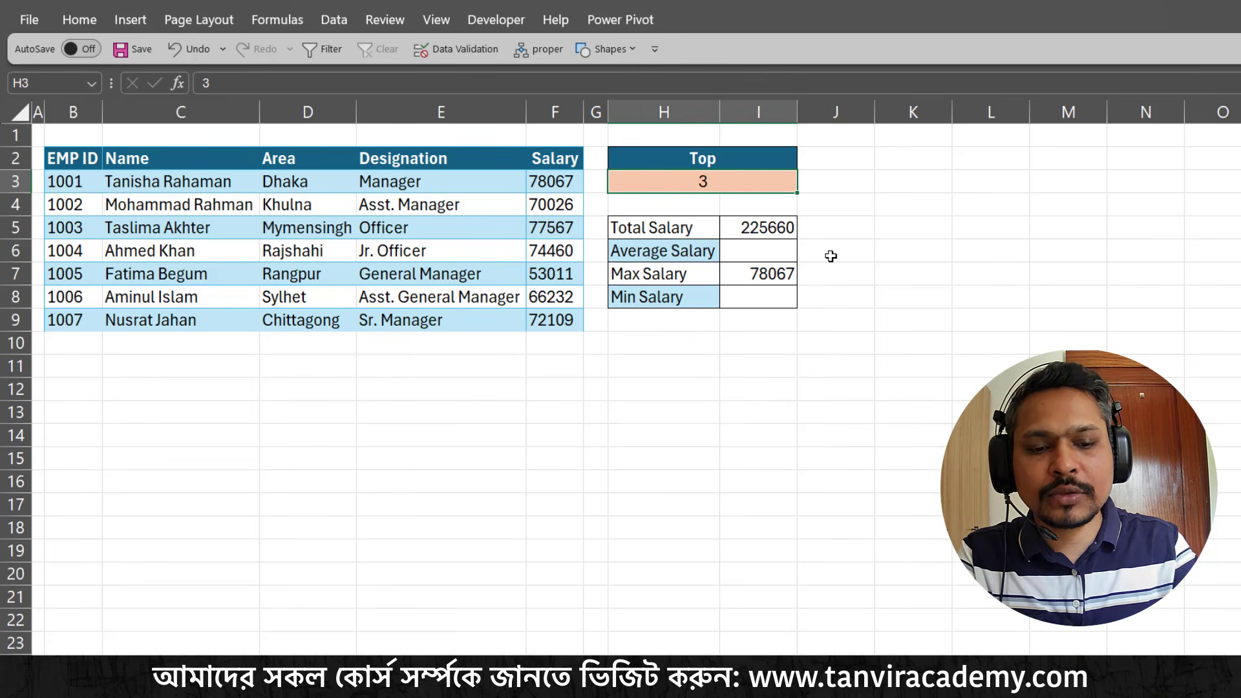
pyautogui.write('5')
pyautogui.press('Return')
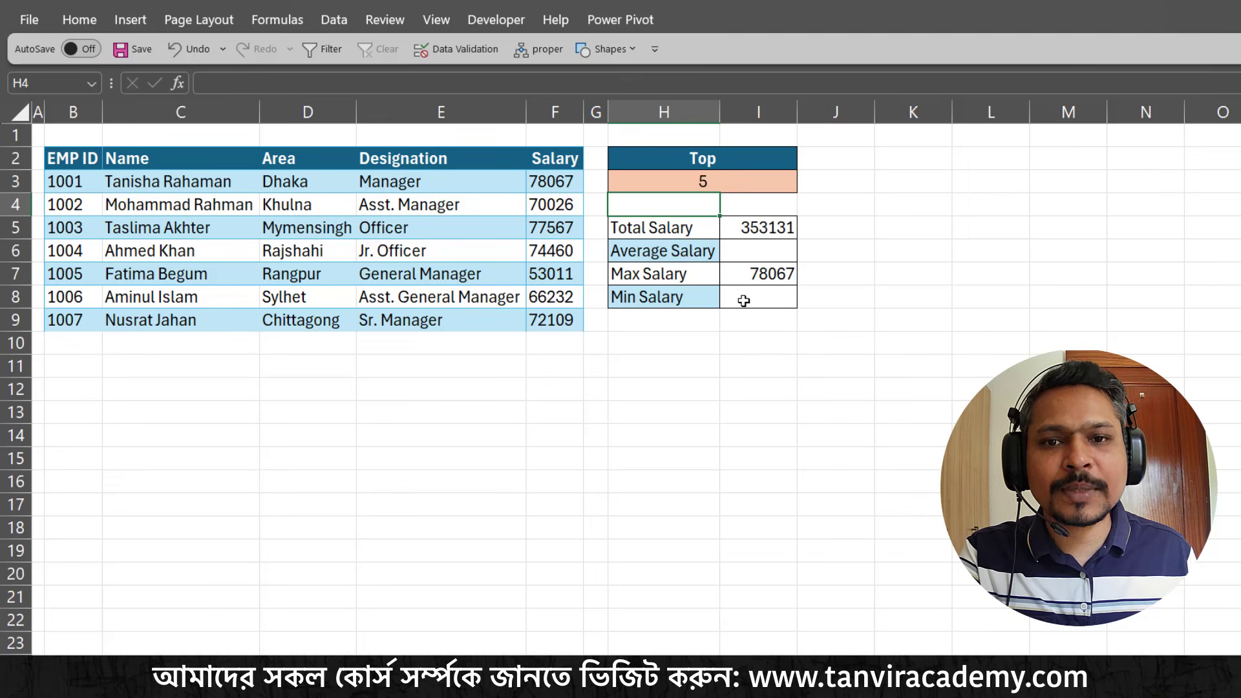
# Clear the salary summary results in I5:I8
pyautogui.click(752, 233)
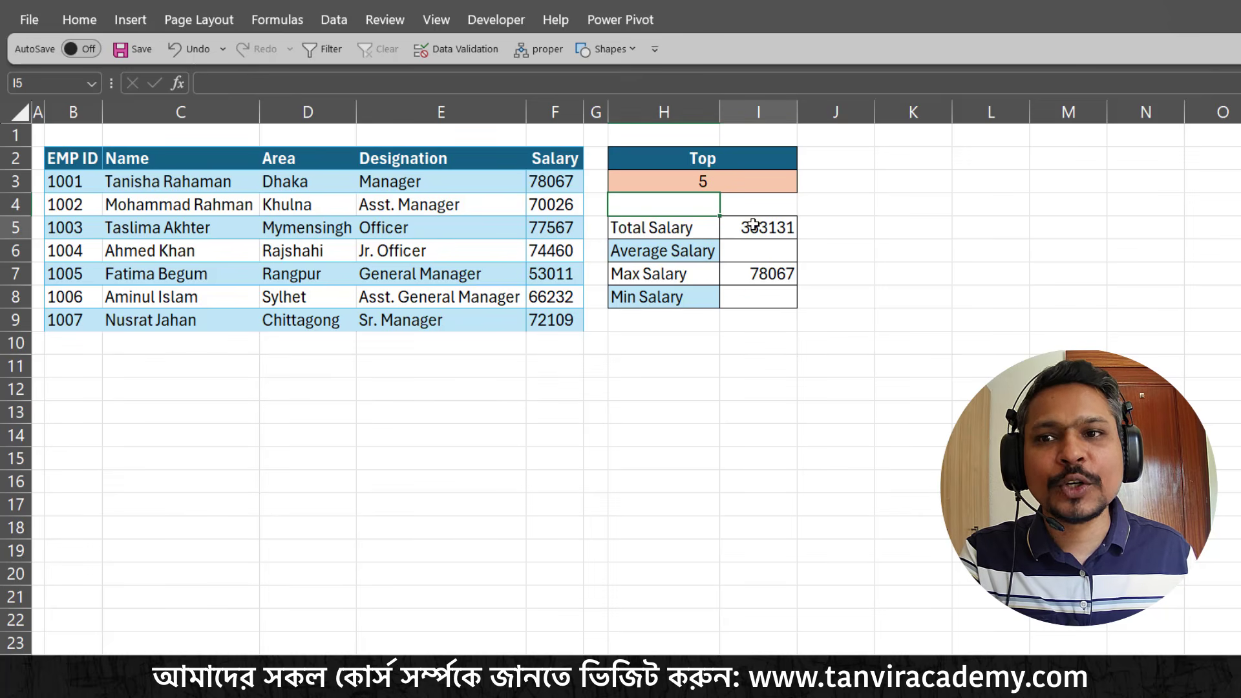
pyautogui.moveTo(764, 227); pyautogui.dragTo(773, 296)
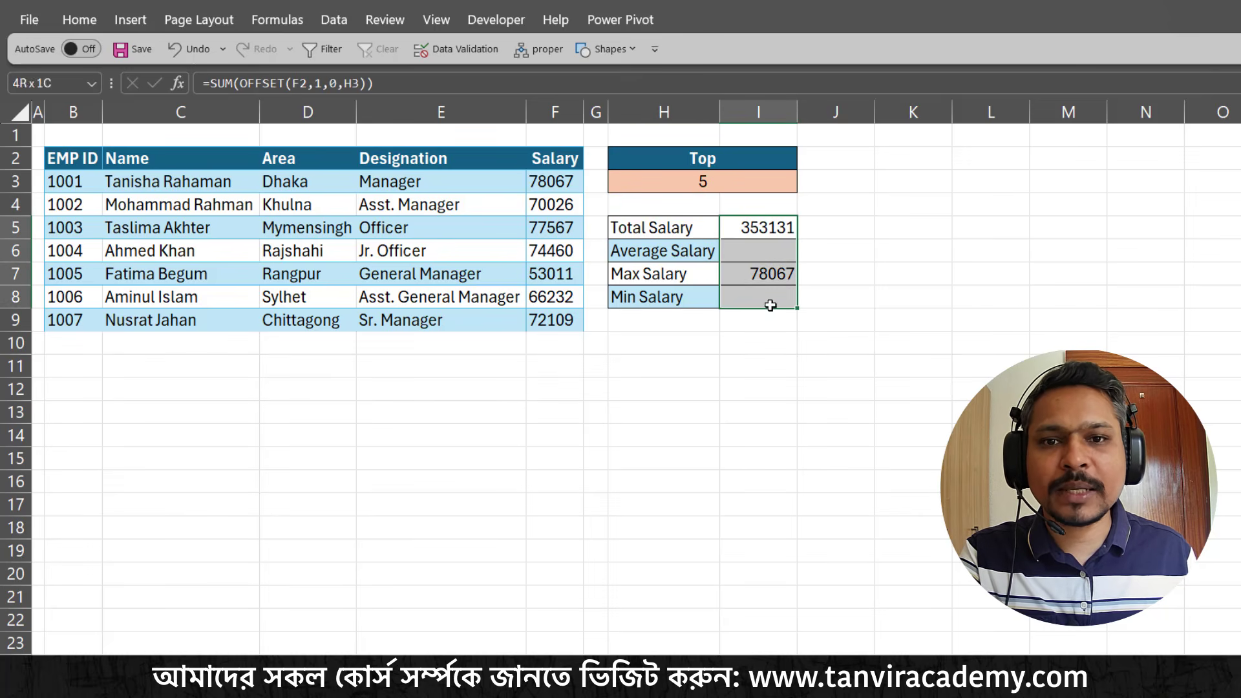
pyautogui.press('Delete')
# Start a SUM formula with a nested OFFSET function in the Total Salary cell I5
pyautogui.click(775, 223)
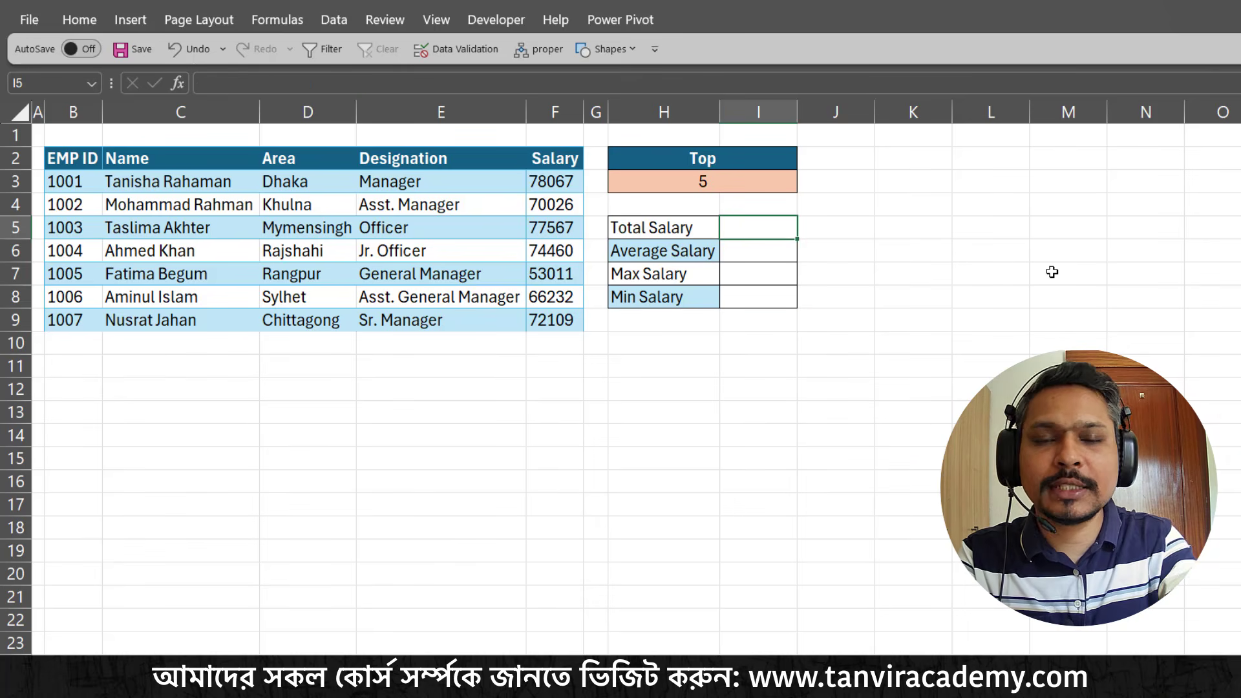
pyautogui.write('=')
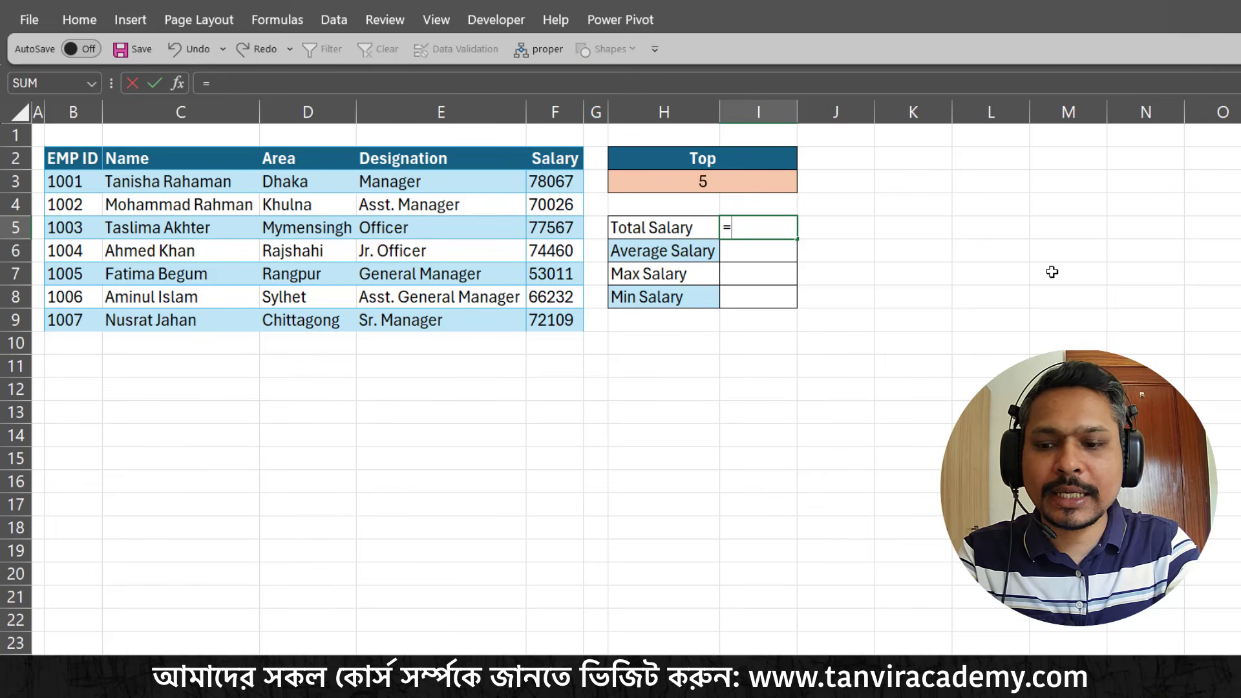
pyautogui.write('sum')
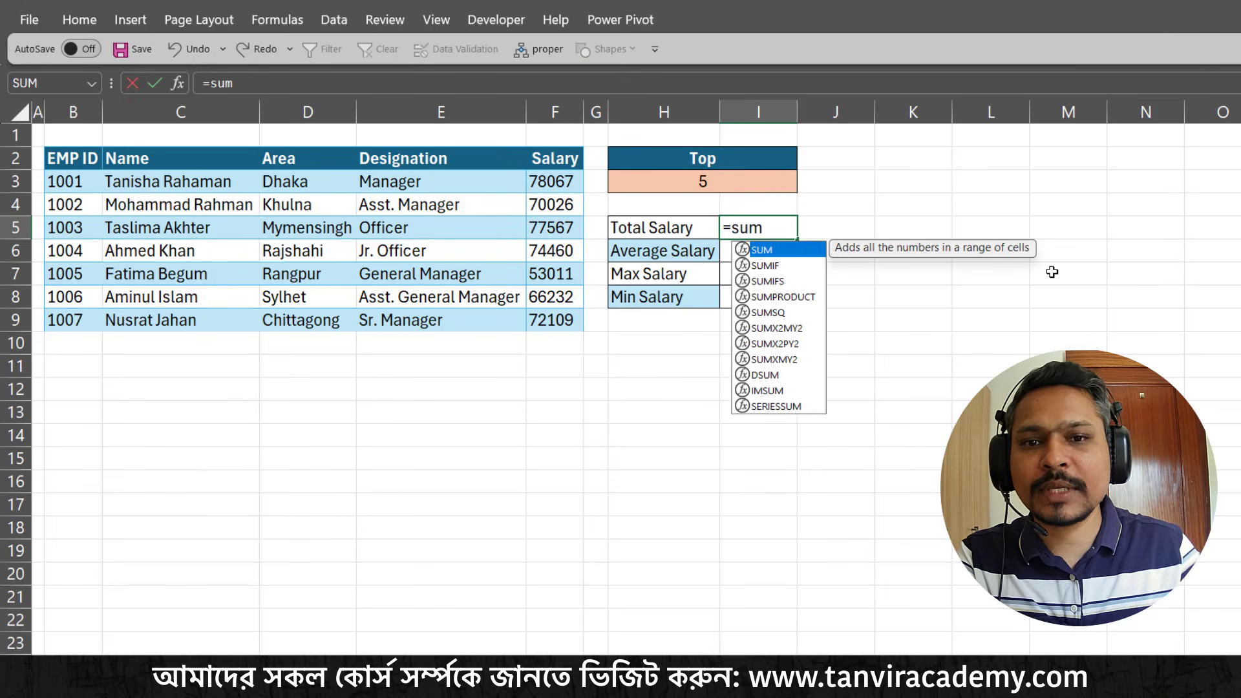
pyautogui.press('Tab')
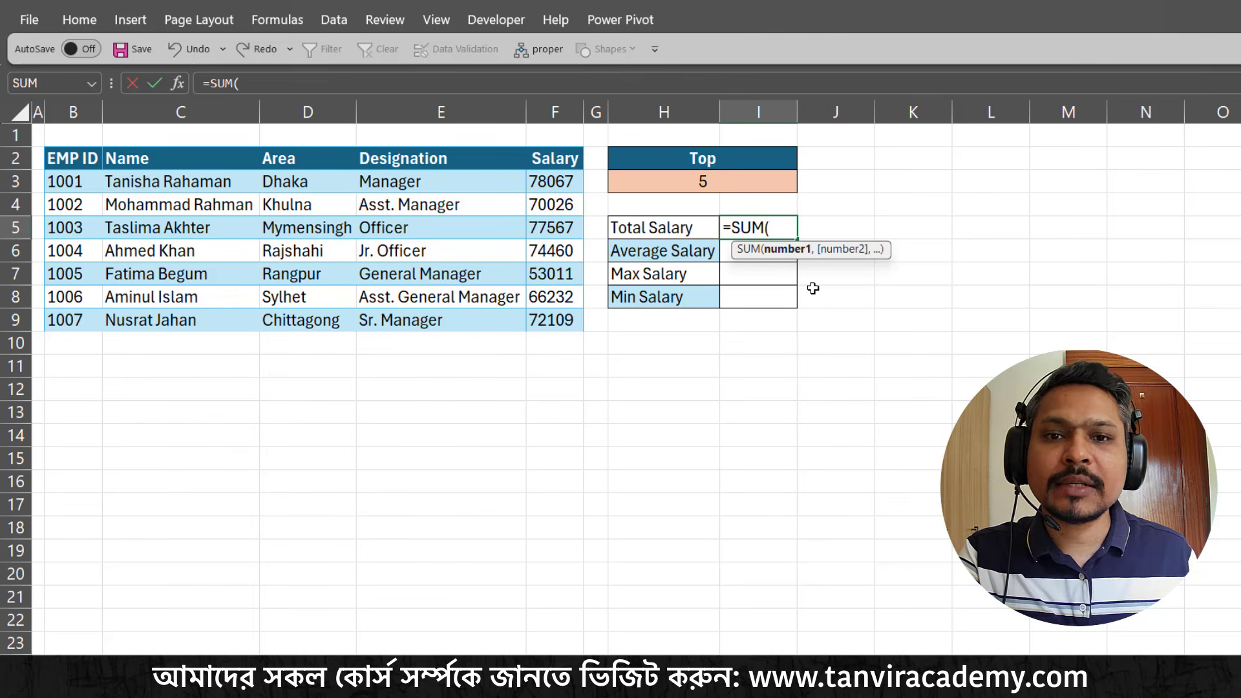
pyautogui.write('off')
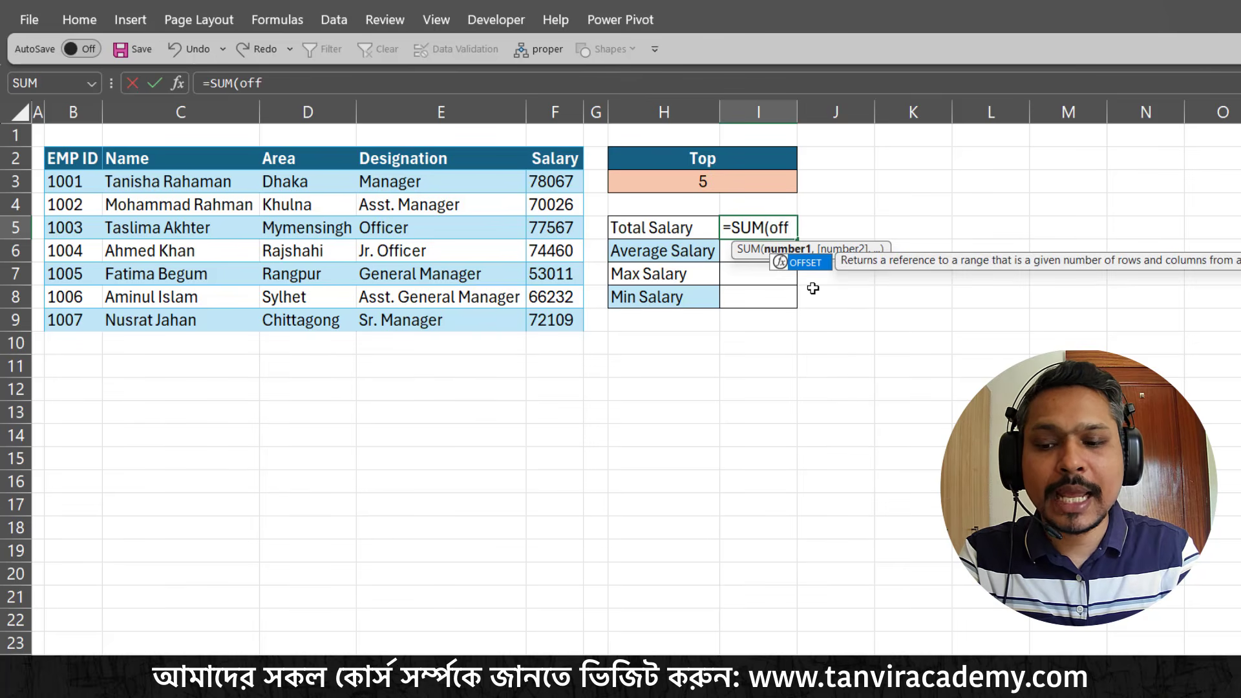
pyautogui.press('Tab')
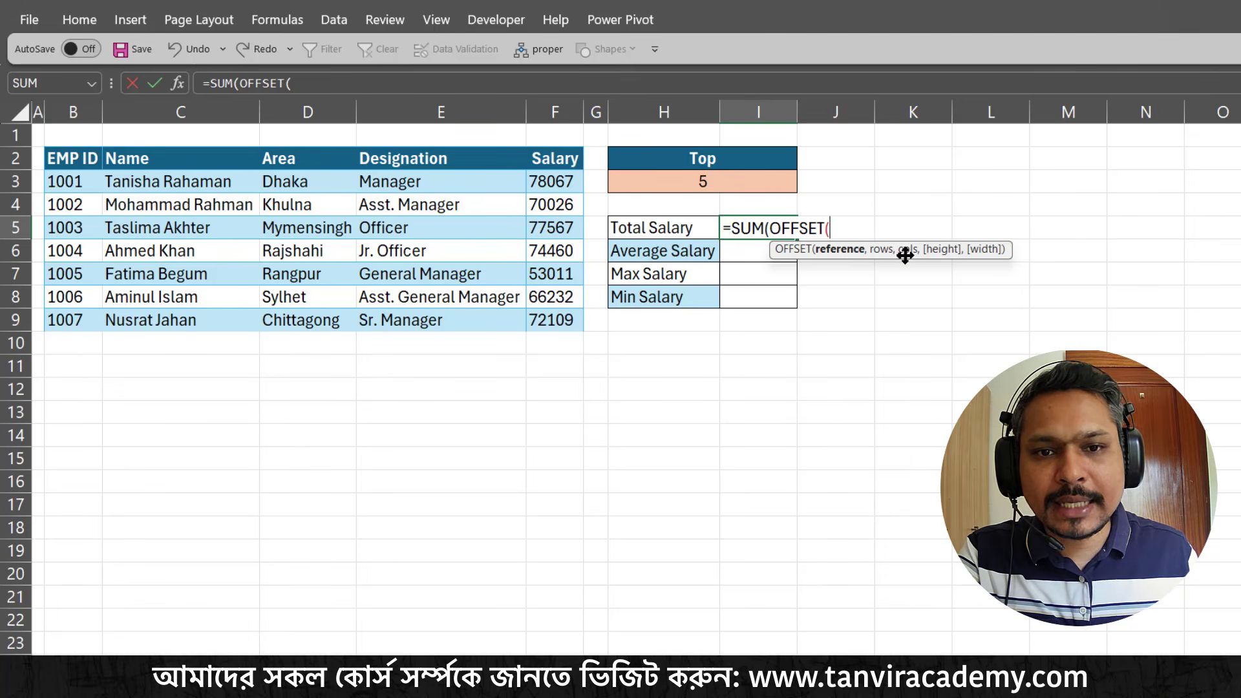
# Move the function hint clear of the formula and supply the Salary header F2 as the OFFSET reference
pyautogui.moveTo(904, 254); pyautogui.dragTo(790, 294)
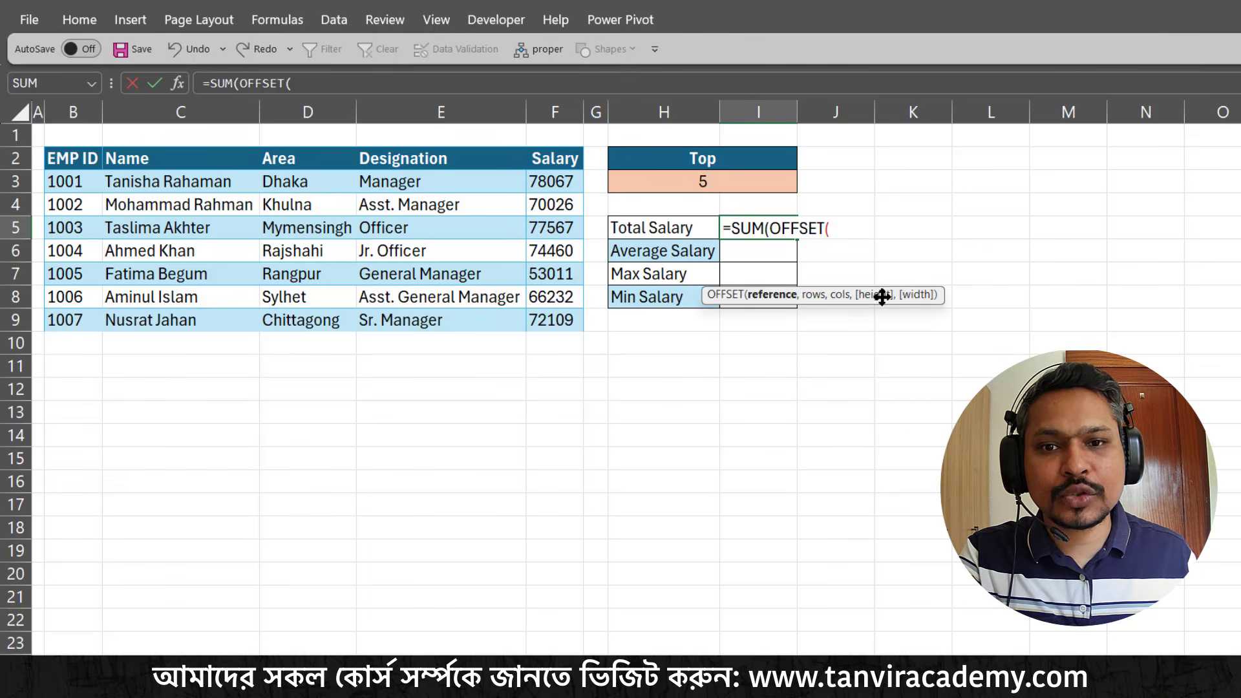
pyautogui.click(549, 160)
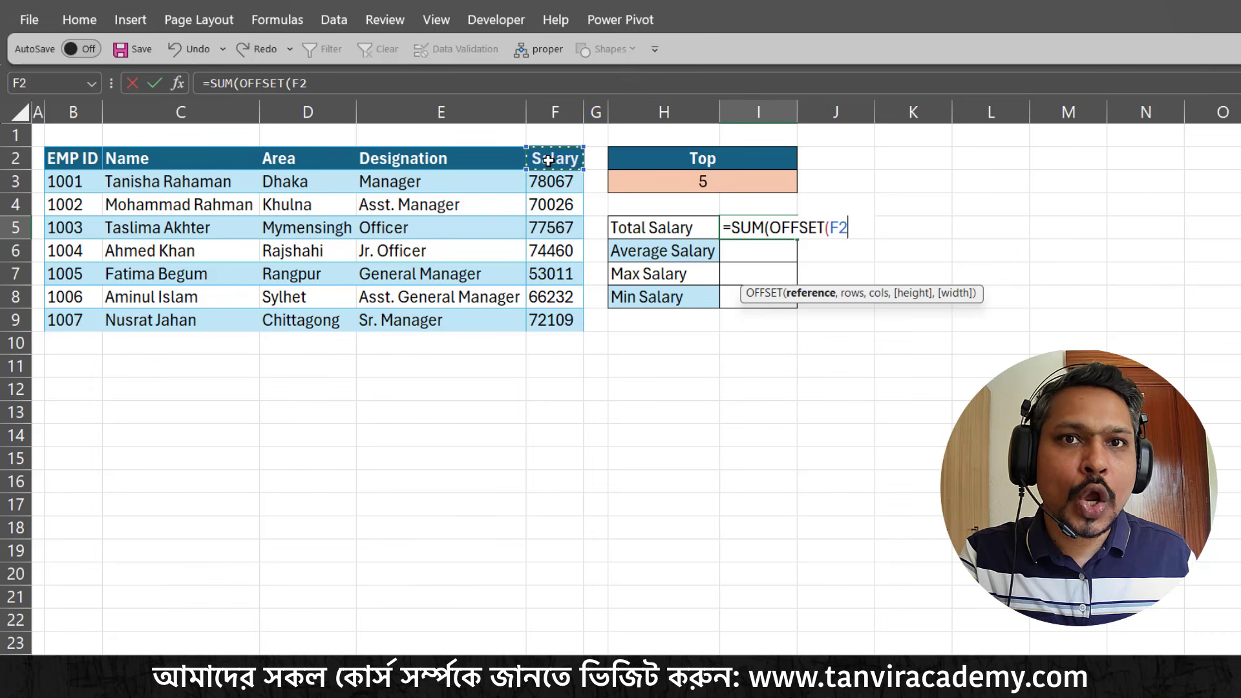
pyautogui.click(554, 179)
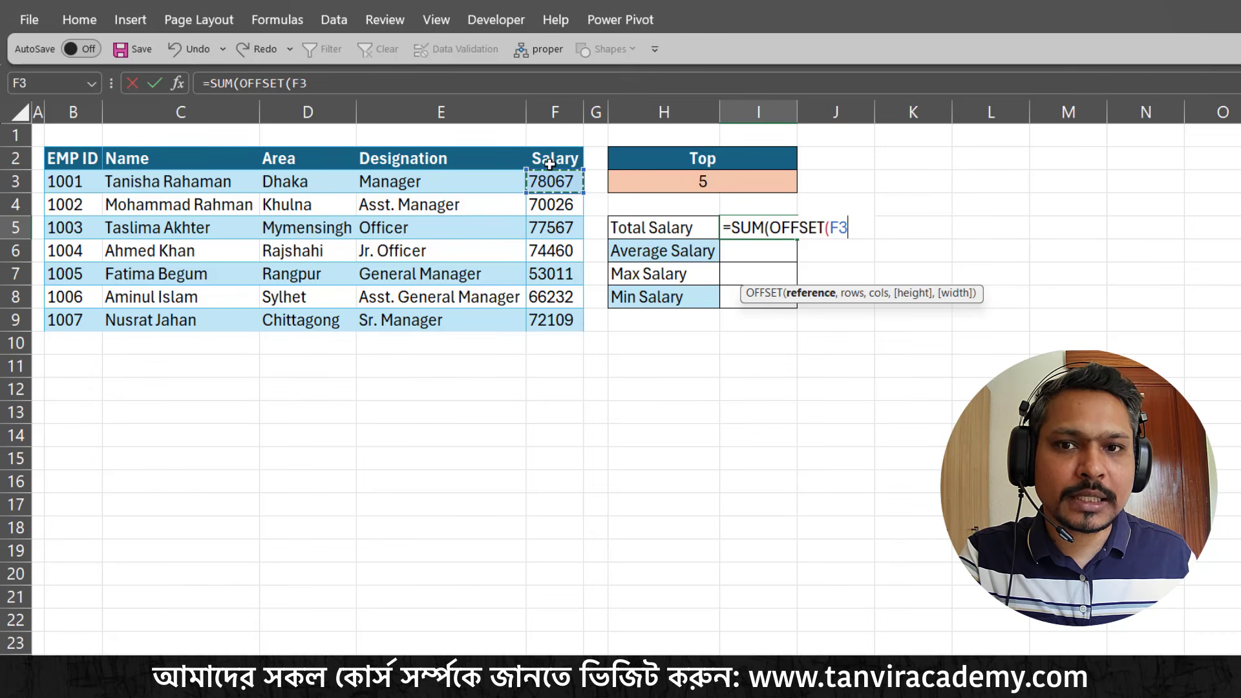
pyautogui.click(549, 160)
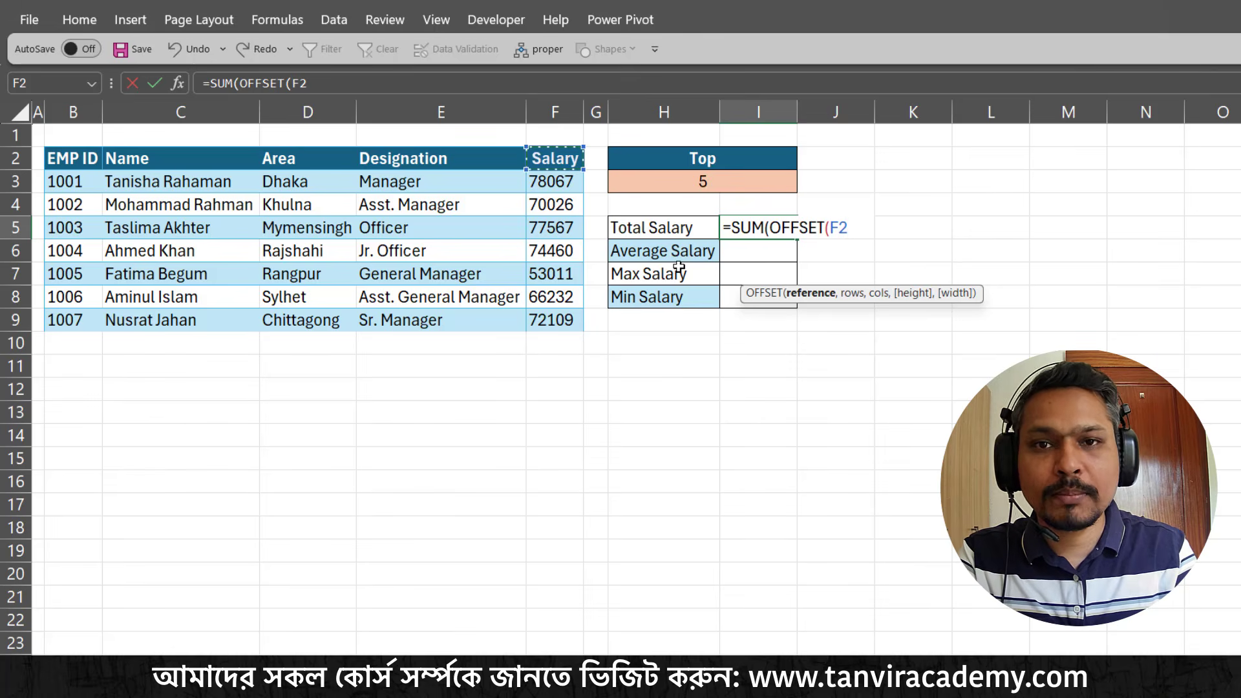
pyautogui.write(',')
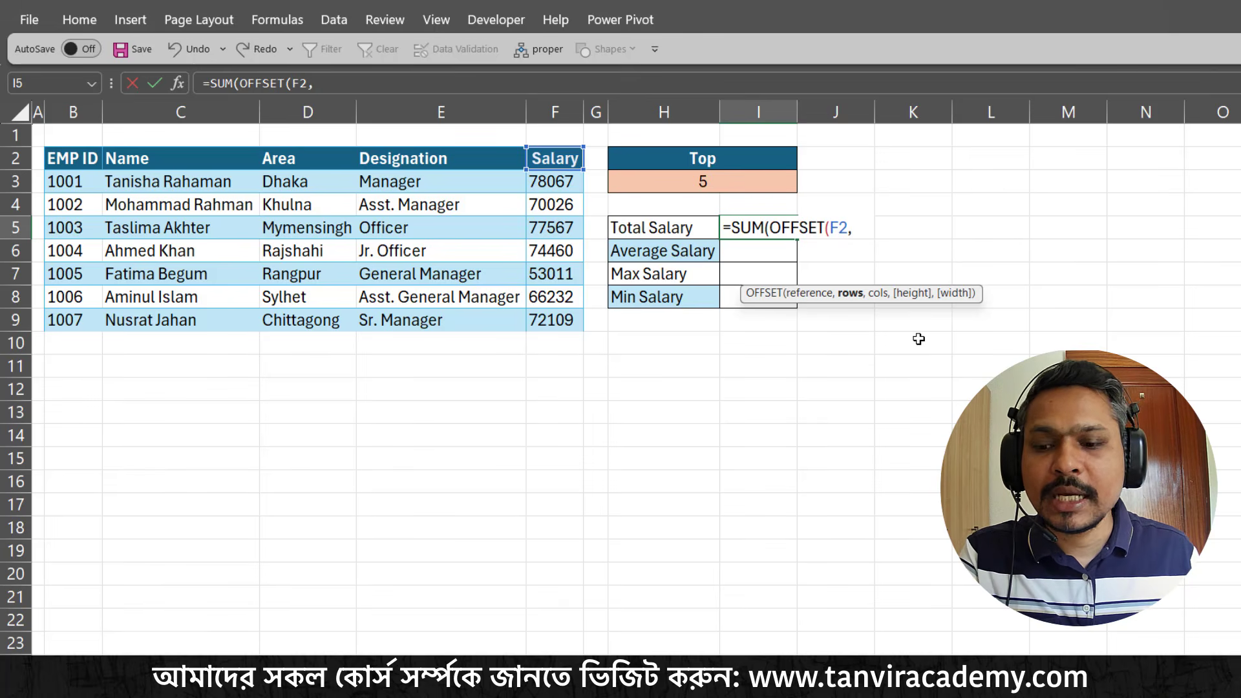
# Mark the move from the Salary header to the first salary on screen, clear the marks, and supply 1 as the OFFSET rows
pyautogui.hotkey('ctrl', '2')
pyautogui.moveTo(598, 125)
pyautogui.mouseDown()
pyautogui.moveTo(562, 153)
pyautogui.moveTo(569, 184)
pyautogui.moveTo(588, 193)
pyautogui.mouseUp()
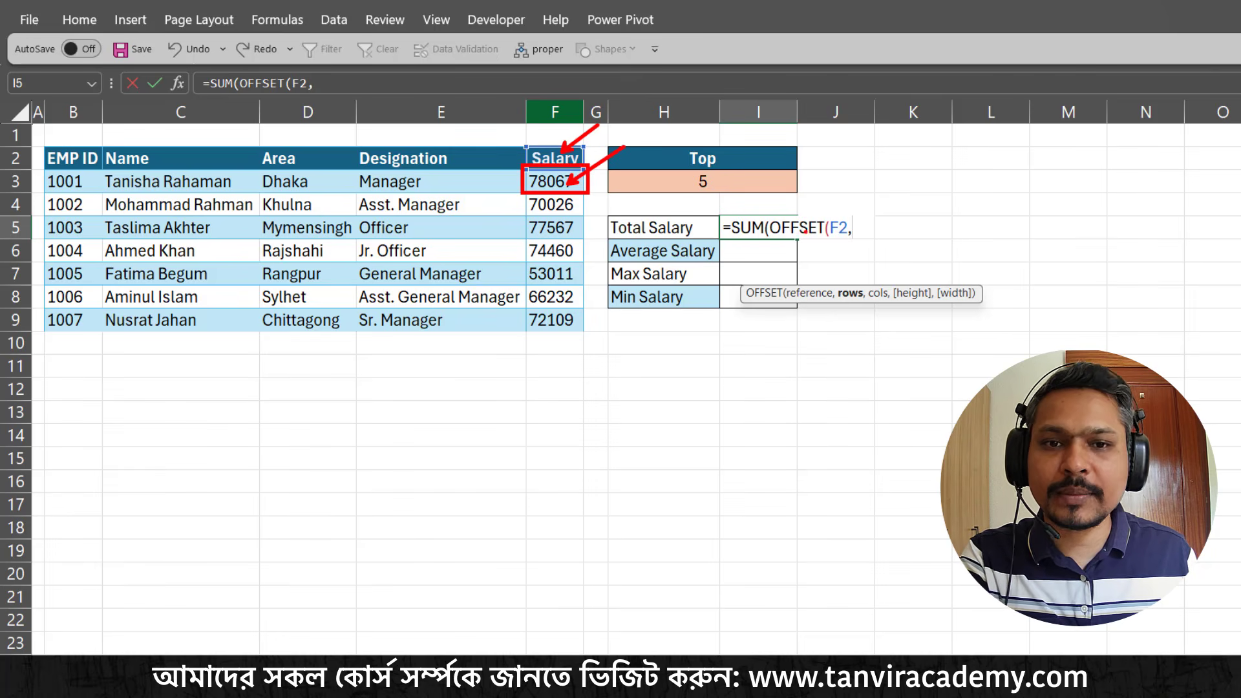
pyautogui.press('Escape')
pyautogui.write('1,')
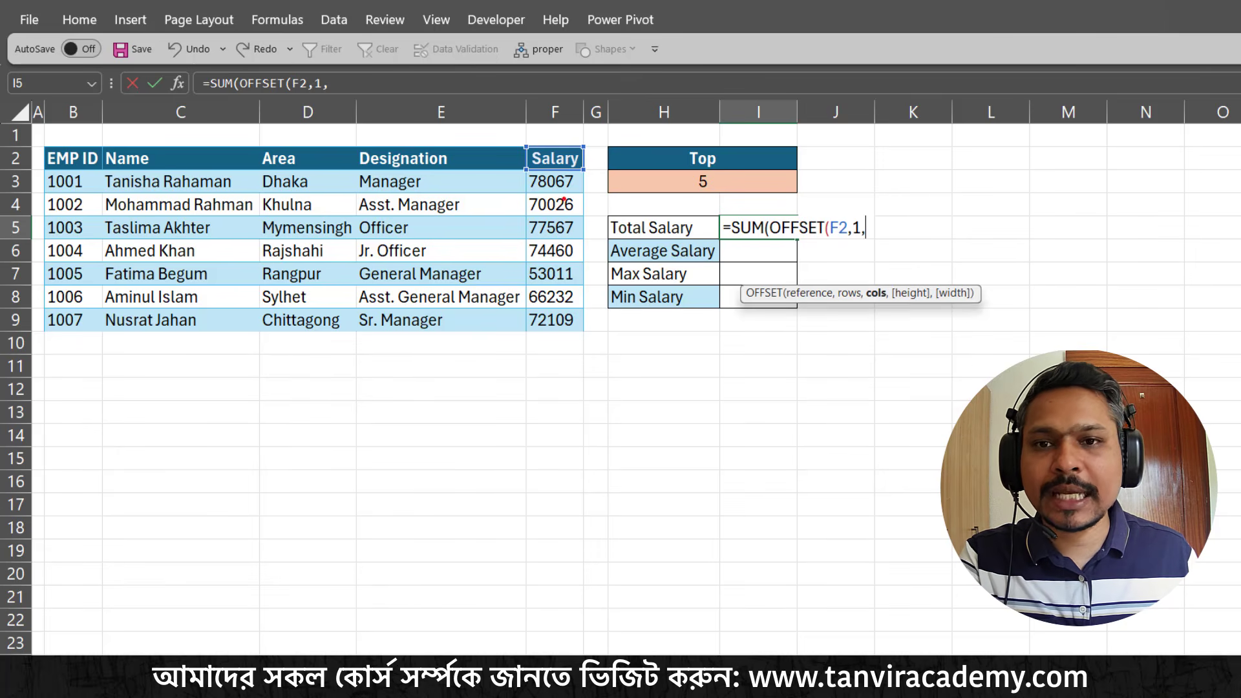
# Illustrate column movement around the Salary column with temporary marks, clear them, and supply 0 as the OFFSET columns
pyautogui.moveTo(522, 143)
pyautogui.mouseDown()
pyautogui.moveTo(551, 157)
pyautogui.moveTo(578, 220)
pyautogui.moveTo(585, 337)
pyautogui.mouseUp()
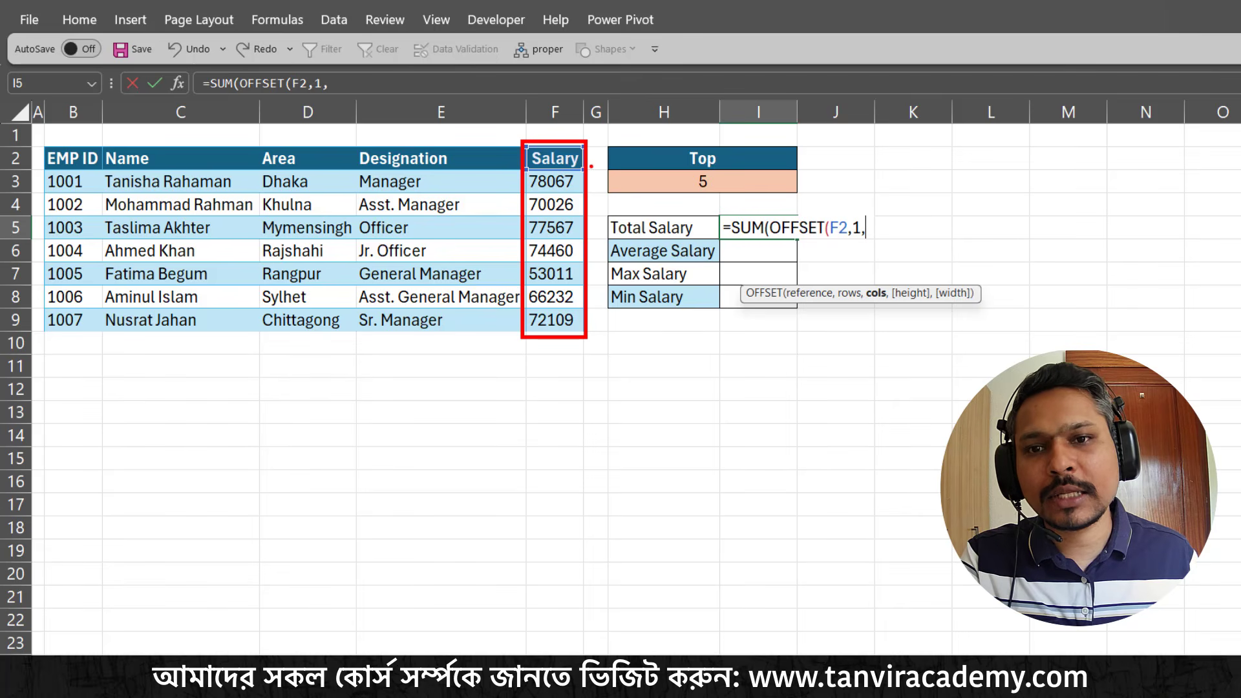
pyautogui.moveTo(567, 174); pyautogui.dragTo(642, 175)
pyautogui.moveTo(547, 176); pyautogui.dragTo(446, 176)
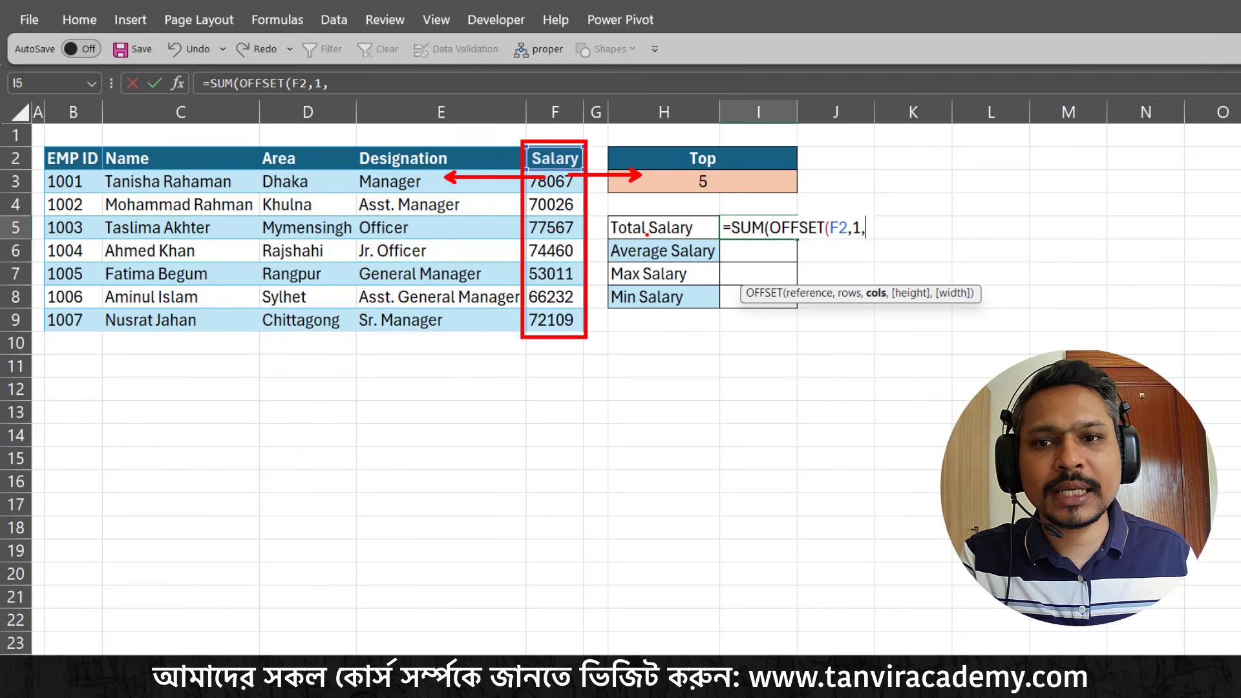
pyautogui.moveTo(586, 117); pyautogui.dragTo(577, 148)
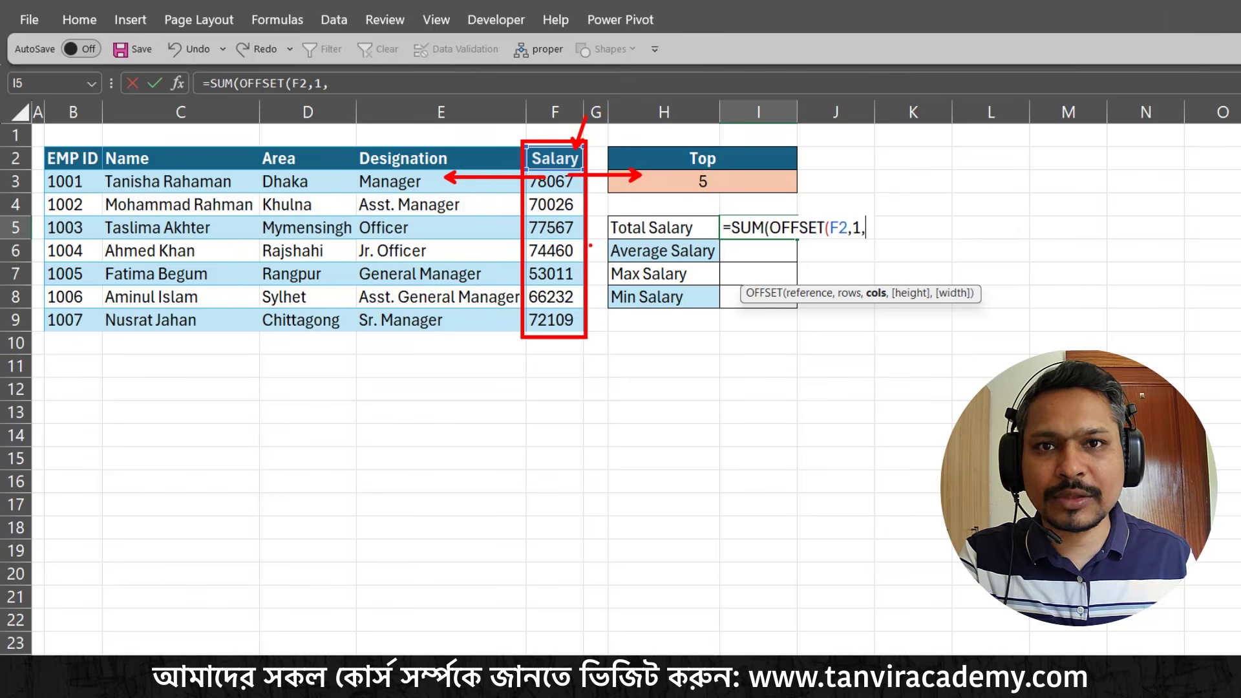
pyautogui.moveTo(585, 154); pyautogui.dragTo(608, 154)
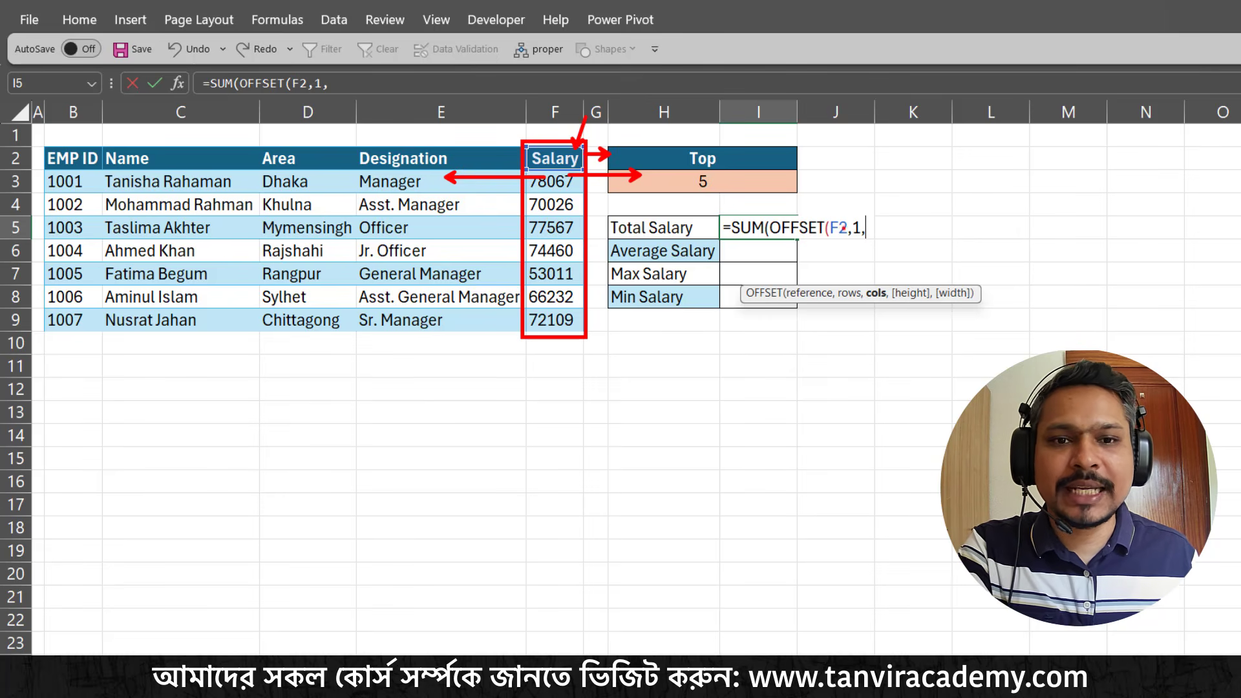
pyautogui.press('Escape')
pyautogui.write('0')
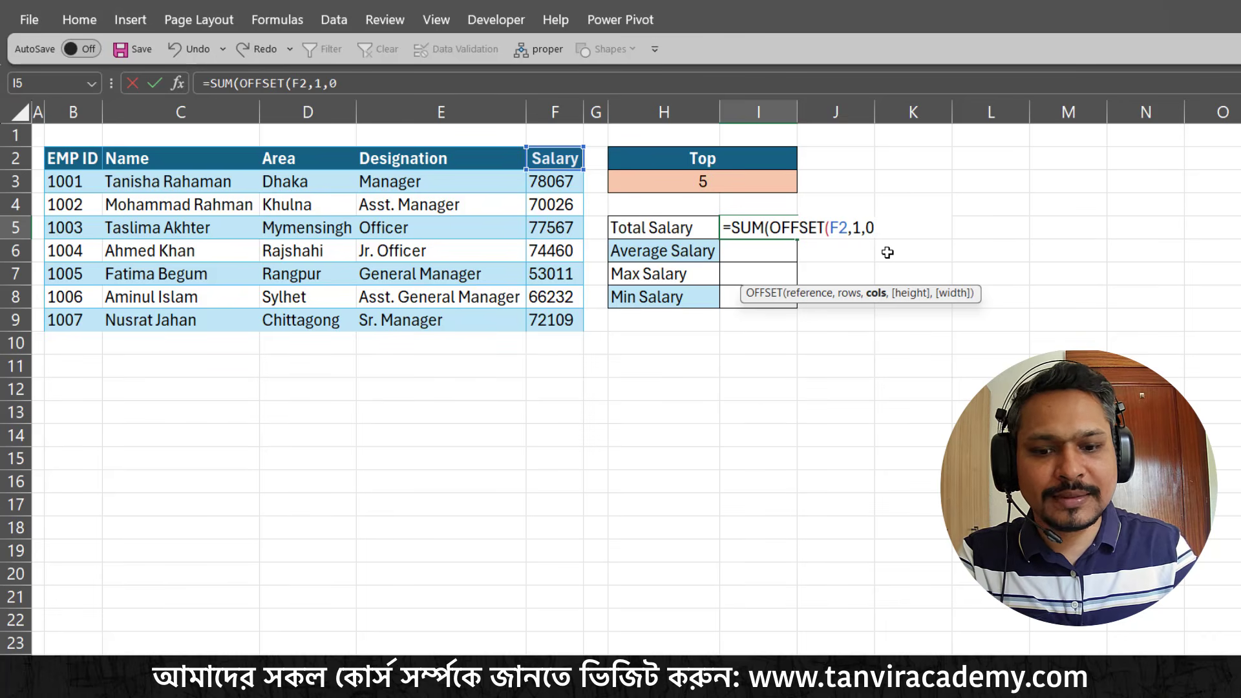
pyautogui.write(',')
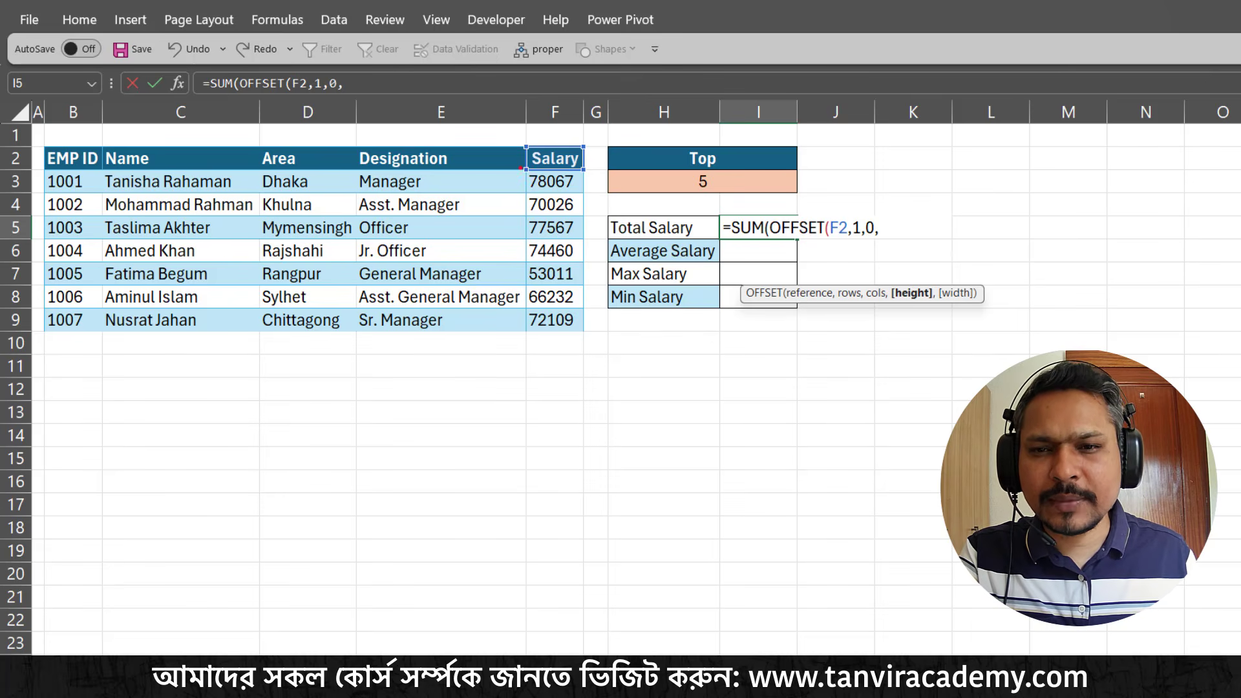
# Point out the salary range F3:F9 and the OFFSET rows, columns and height arguments with temporary on-screen marks, and clear the marks
pyautogui.moveTo(522, 168); pyautogui.dragTo(587, 336)
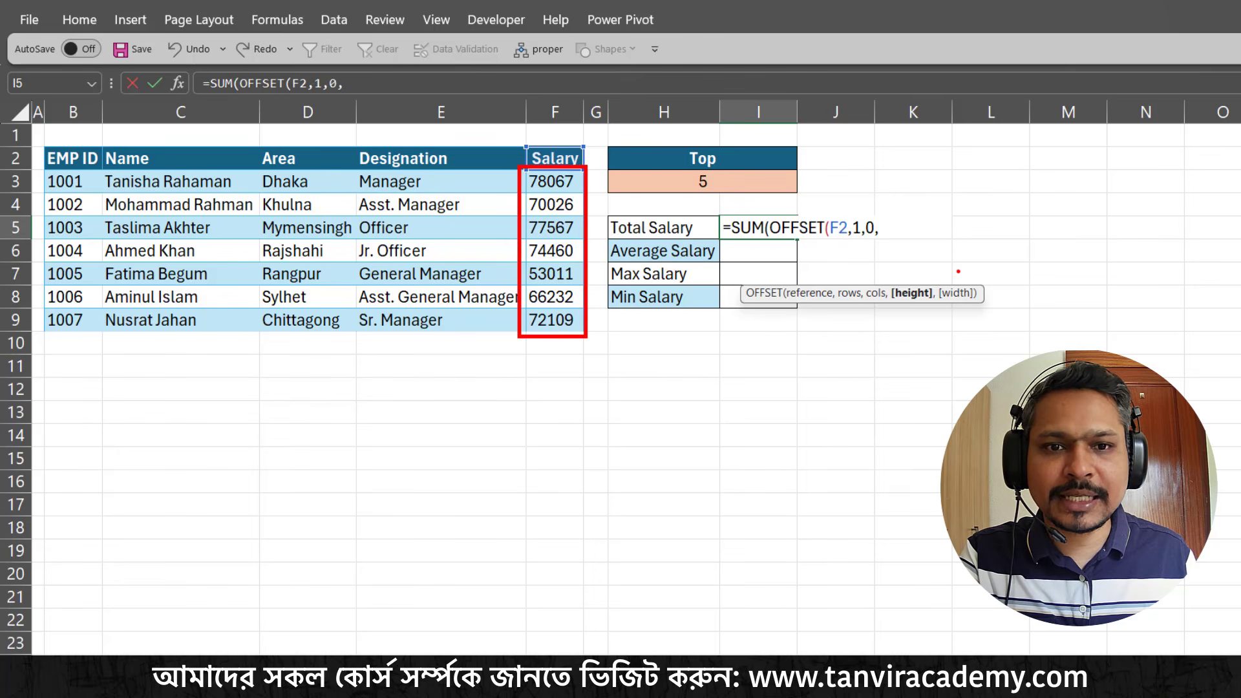
pyautogui.moveTo(918, 282); pyautogui.dragTo(948, 254)
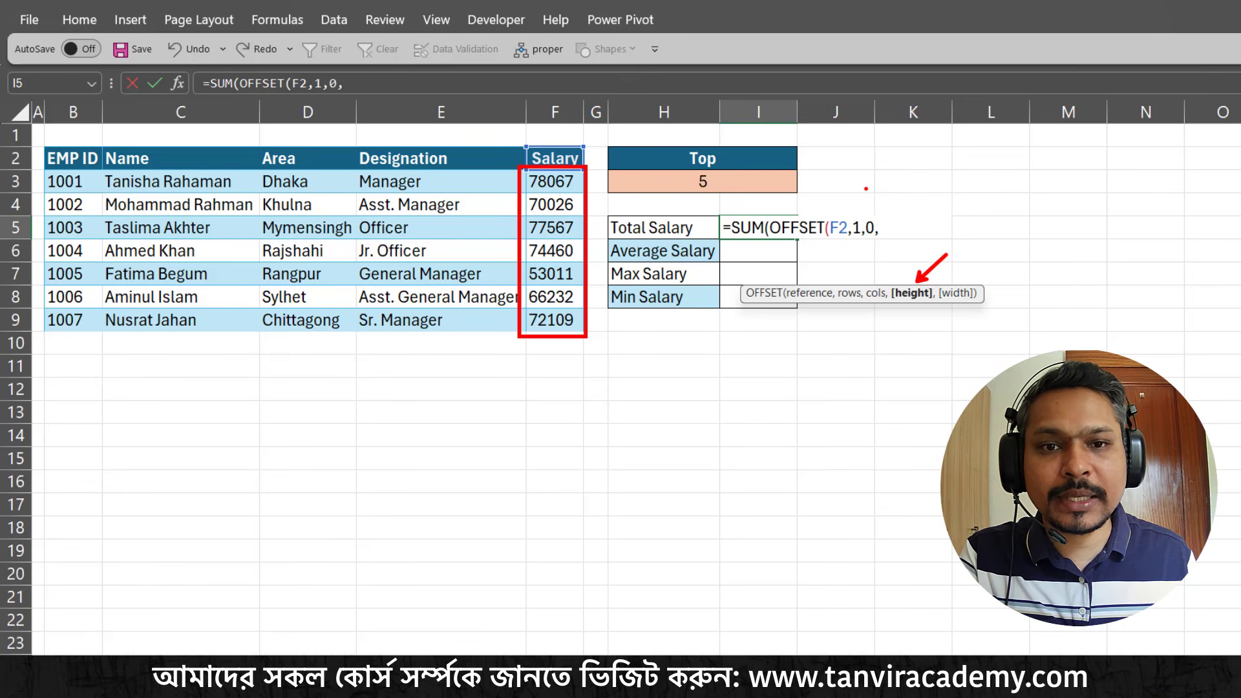
pyautogui.moveTo(858, 213)
pyautogui.mouseDown()
pyautogui.moveTo(869, 196)
pyautogui.moveTo(886, 199)
pyautogui.mouseUp()
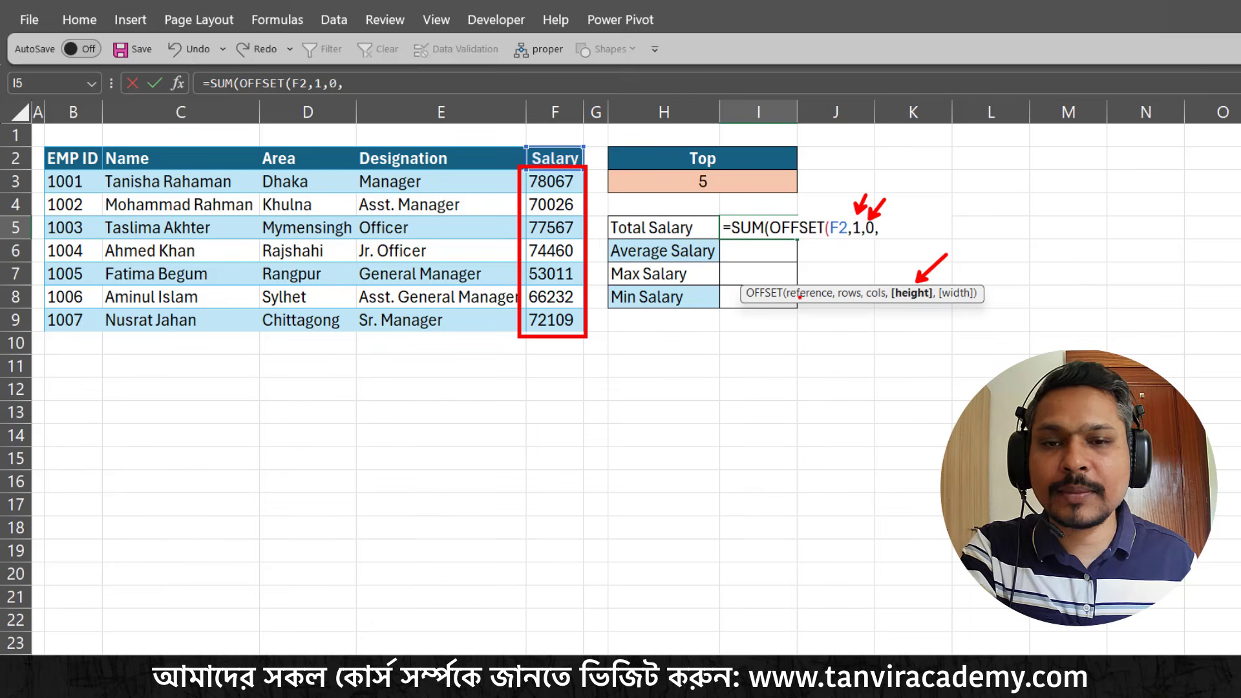
pyautogui.press('Escape')
# Supply the Top cell H3 as the OFFSET height and enter the formula as =SUM(OFFSET(F2,1,0,H3)), accepting the parenthesis correction
pyautogui.click(732, 182)
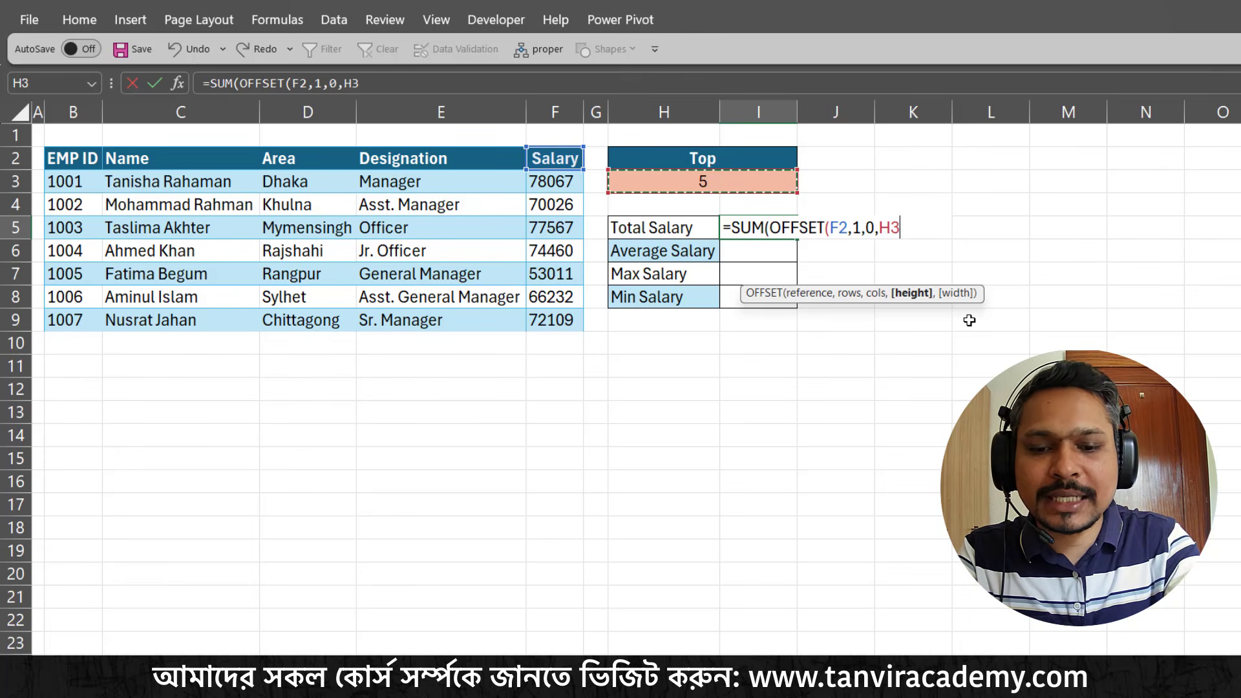
pyautogui.write(')')
pyautogui.press('Return')
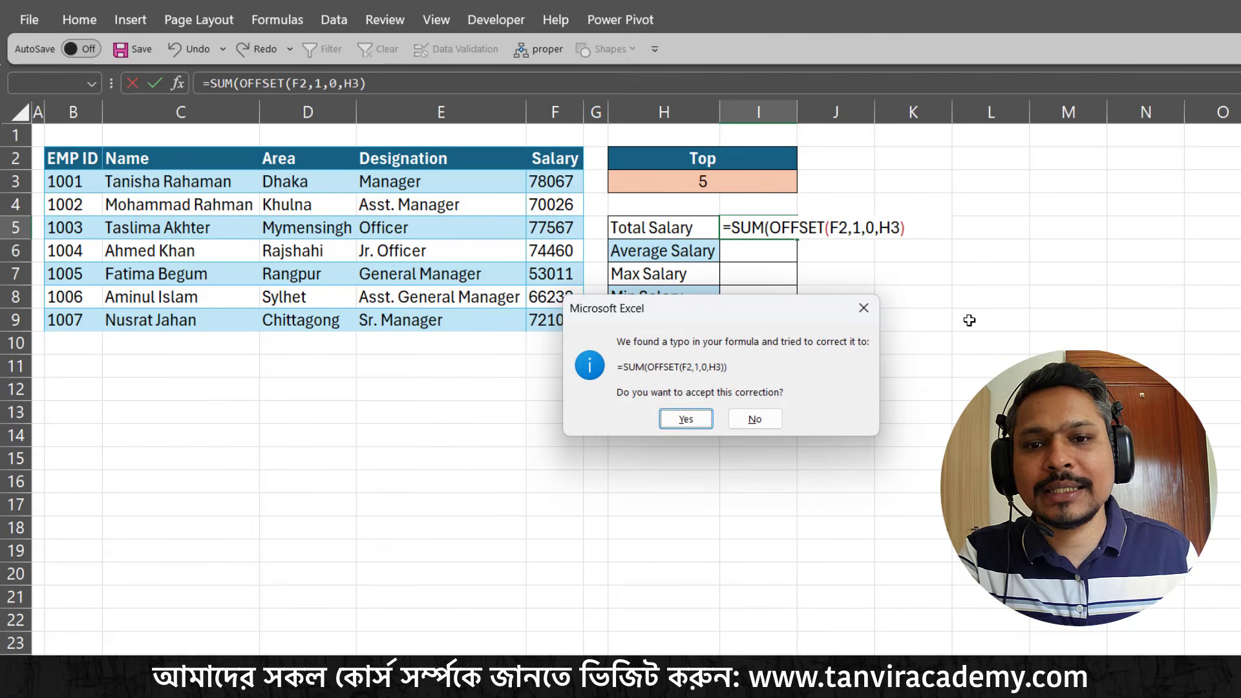
pyautogui.click(686, 419)
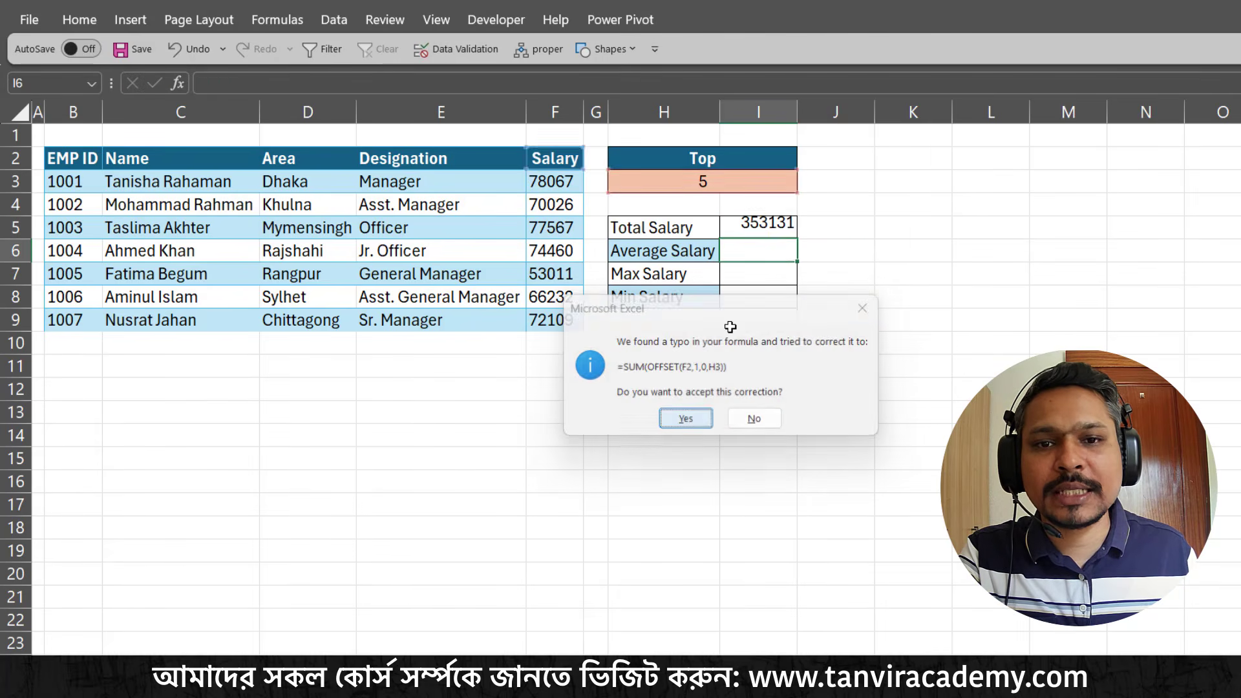
# Test the Total Salary formula by setting the Top value in H3 to 1 and then to 3
pyautogui.click(767, 182)
pyautogui.write('1')
pyautogui.press('Return')
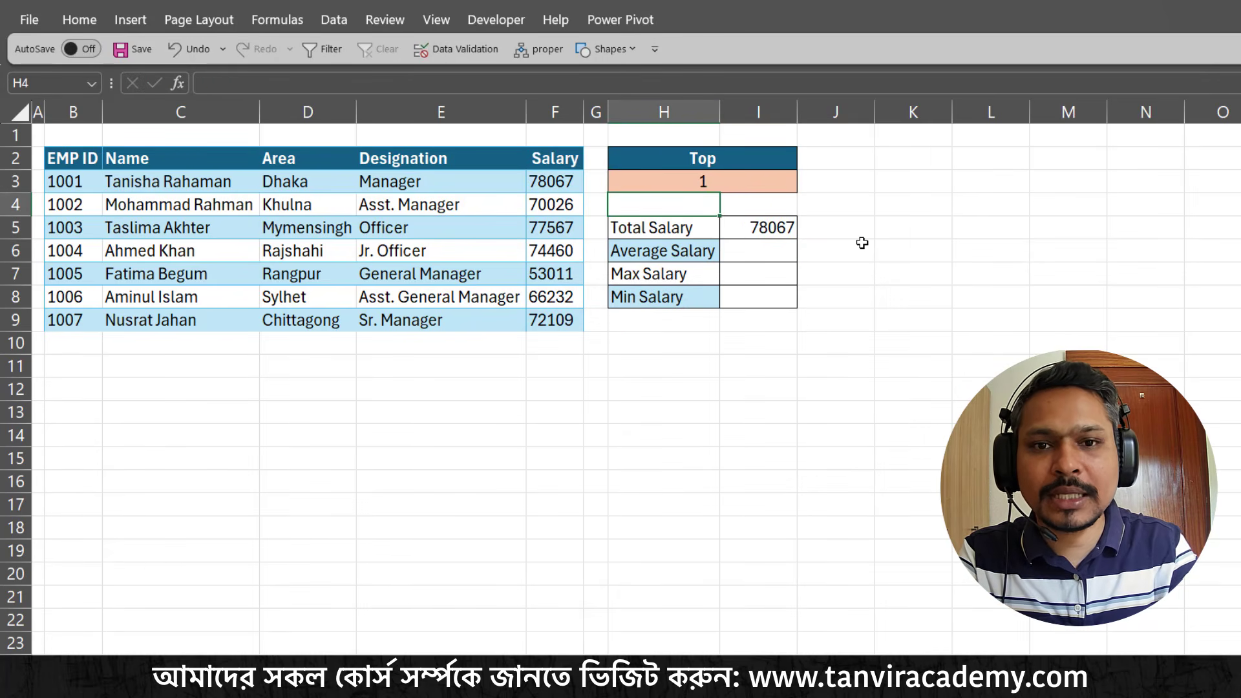
pyautogui.press('Up')
pyautogui.write('3')
pyautogui.press('Return')
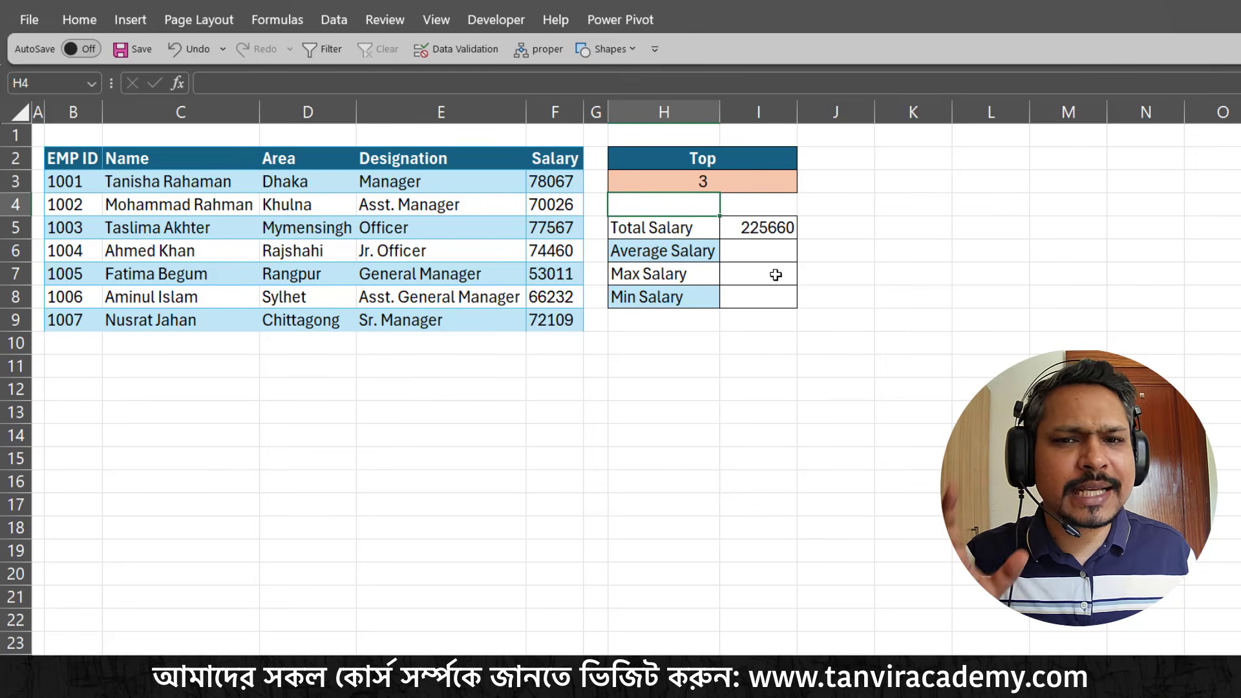
# Point out the empty result cells for Average Salary, Max Salary and Min Salary in turn
pyautogui.click(770, 252)
pyautogui.click(773, 278)
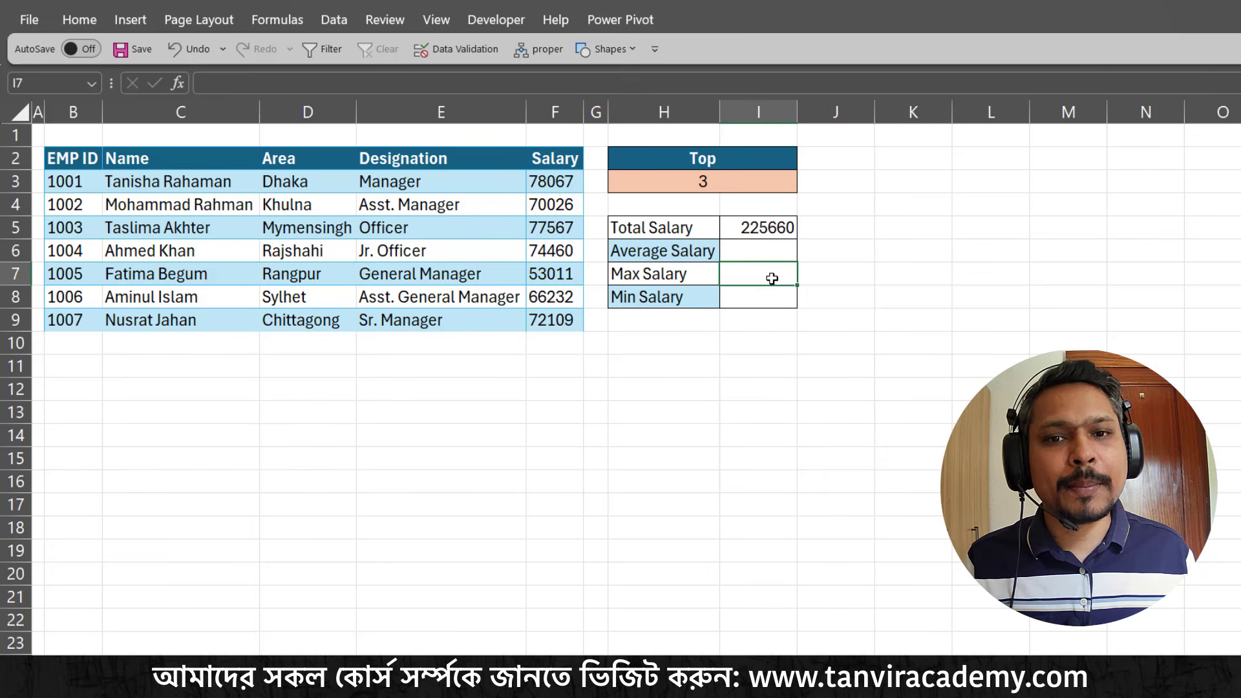
pyautogui.click(765, 298)
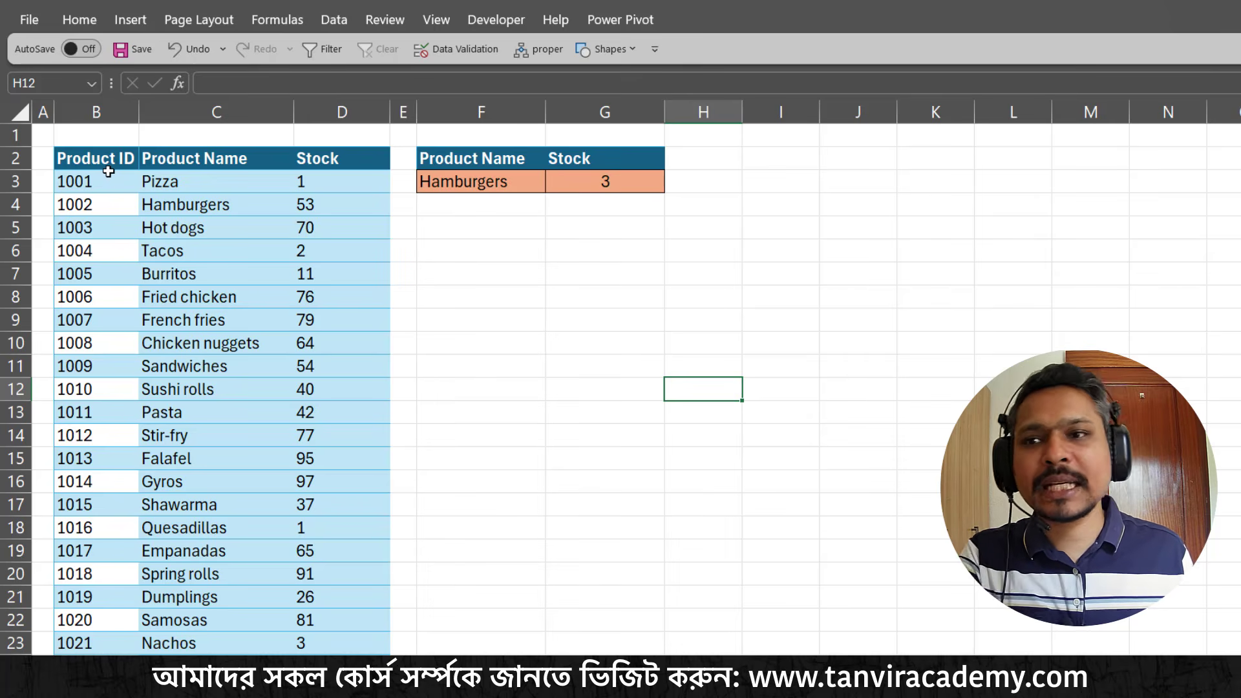
# Point out the product table and its Product ID, Product Name and Stock columns with temporary arrows, mark the lookup area, and clear the marks
pyautogui.moveTo(99, 158); pyautogui.dragTo(331, 429)
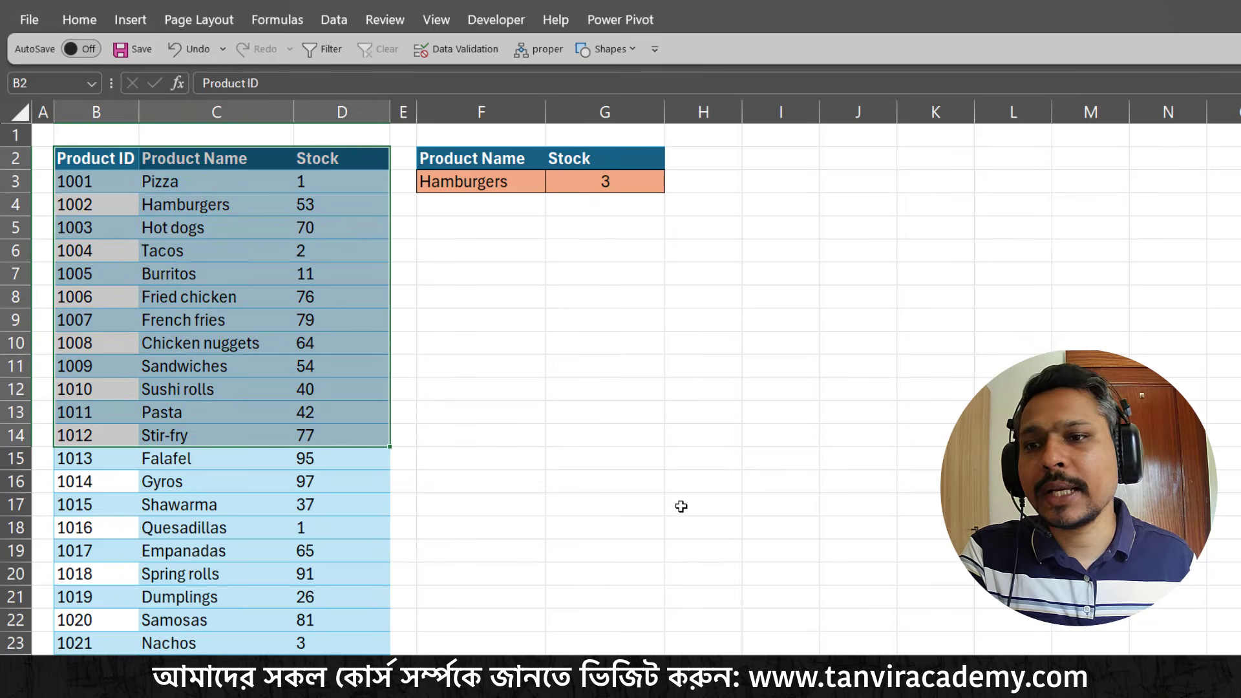
pyautogui.click(128, 231)
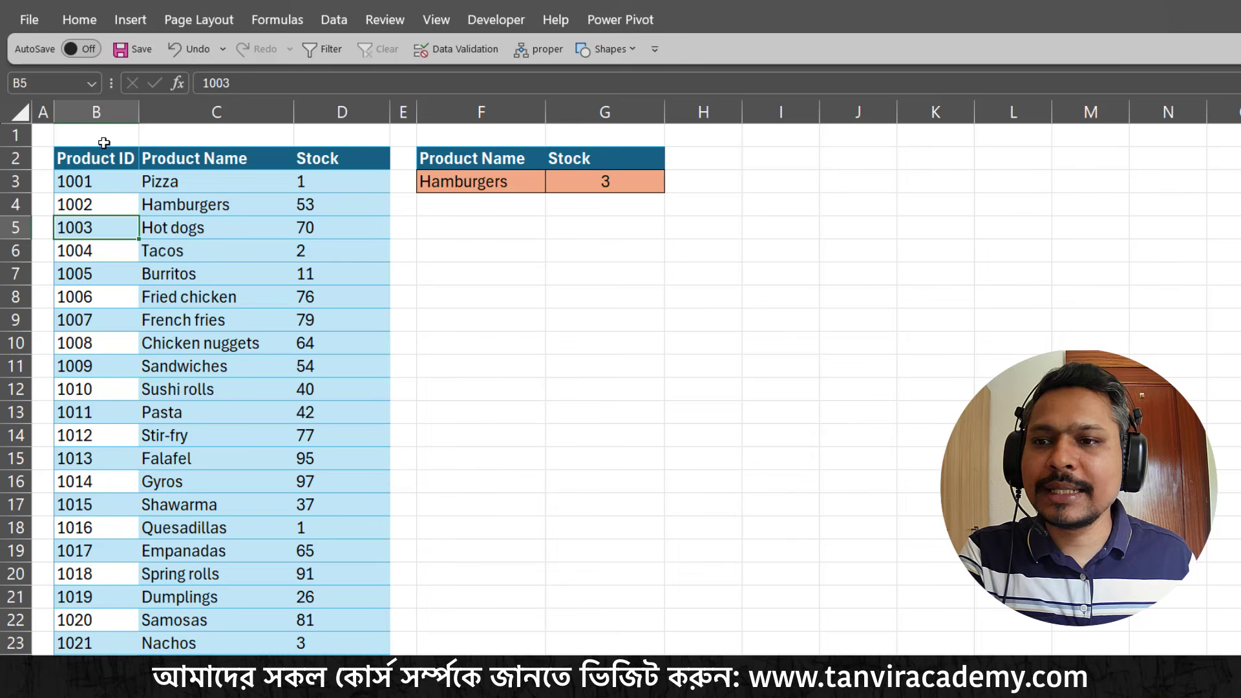
pyautogui.hotkey('ctrl', '2')
pyautogui.moveTo(103, 143); pyautogui.dragTo(153, 89)
pyautogui.moveTo(229, 136); pyautogui.dragTo(375, 66)
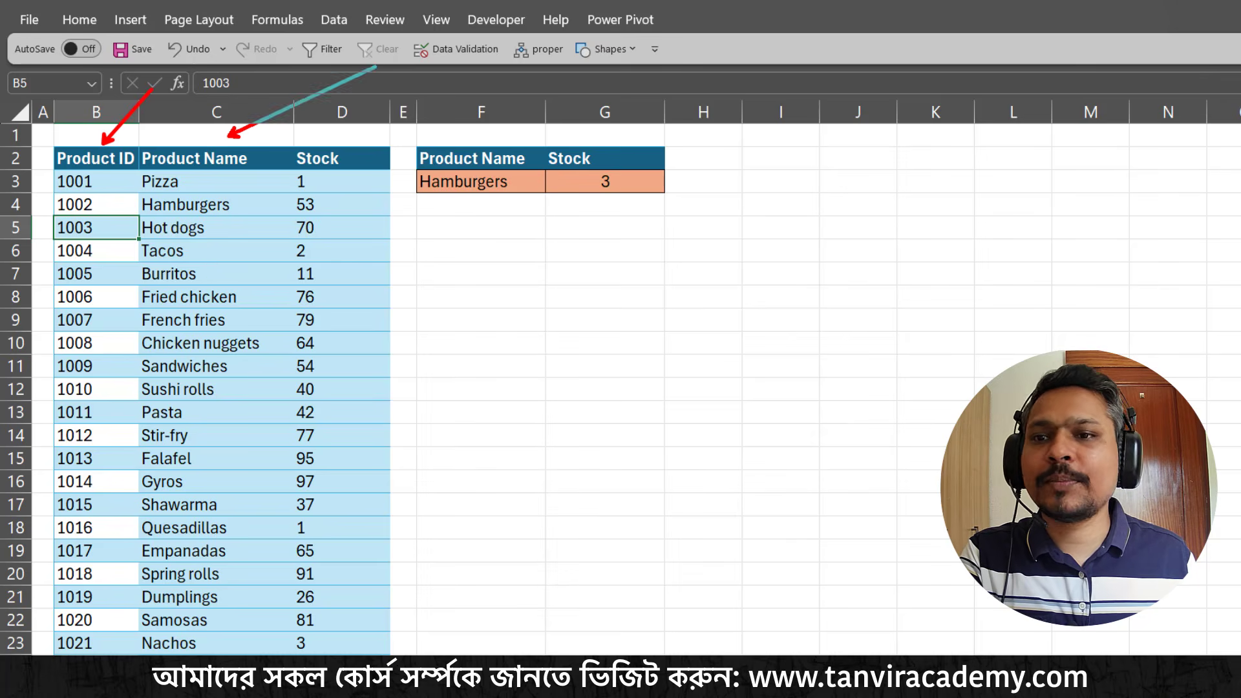
pyautogui.moveTo(362, 138); pyautogui.dragTo(433, 73)
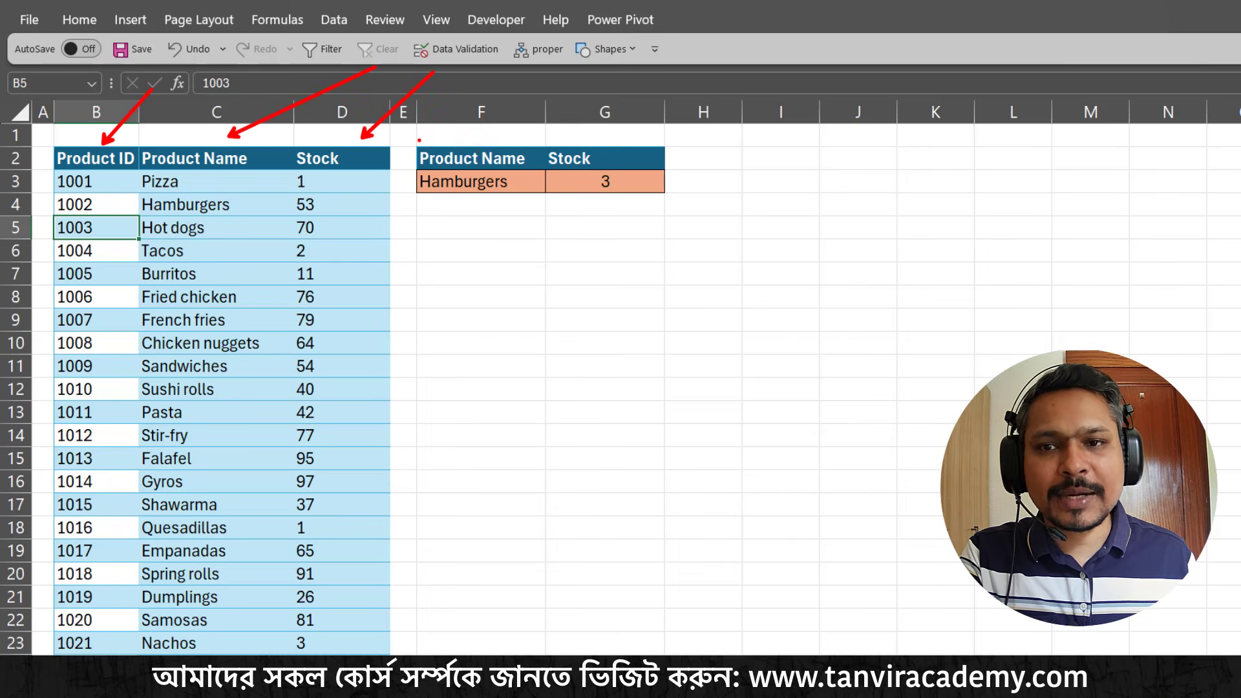
pyautogui.moveTo(419, 139)
pyautogui.mouseDown()
pyautogui.moveTo(649, 194)
pyautogui.moveTo(673, 208)
pyautogui.moveTo(755, 322)
pyautogui.mouseUp()
pyautogui.press('Escape')
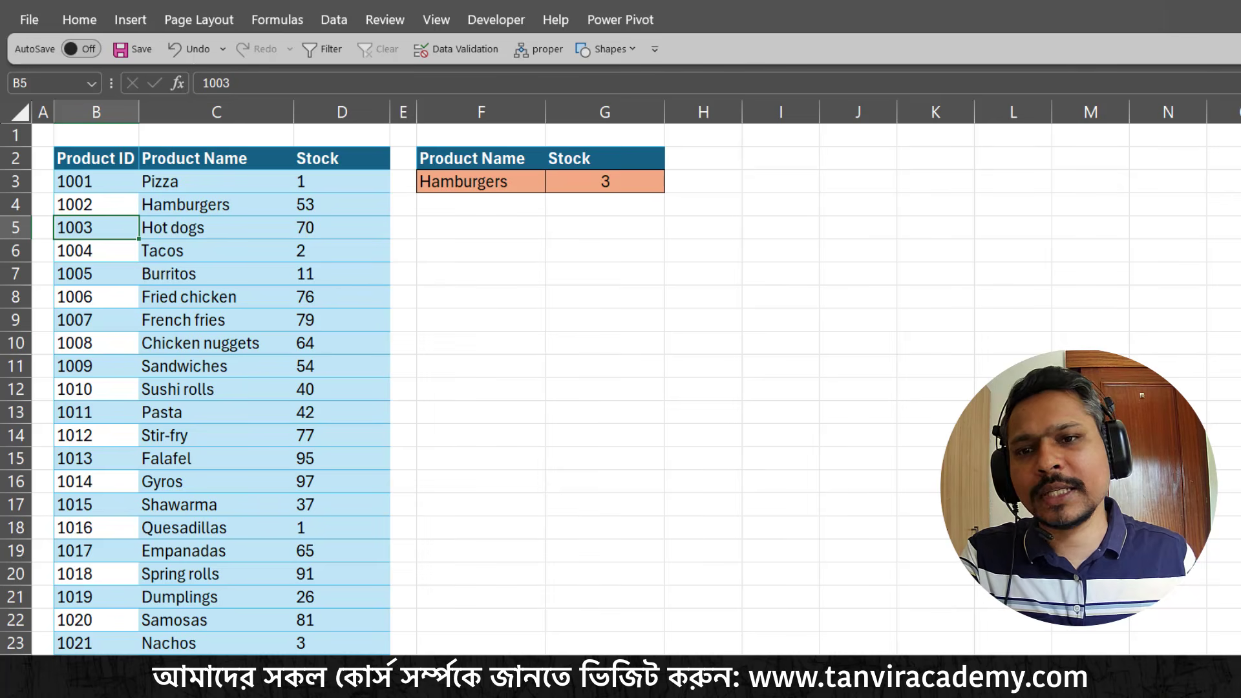
# Test the stock lookup by choosing Pizza and then Hamburgers as the product name in F3
pyautogui.click(540, 185)
pyautogui.click(553, 184)
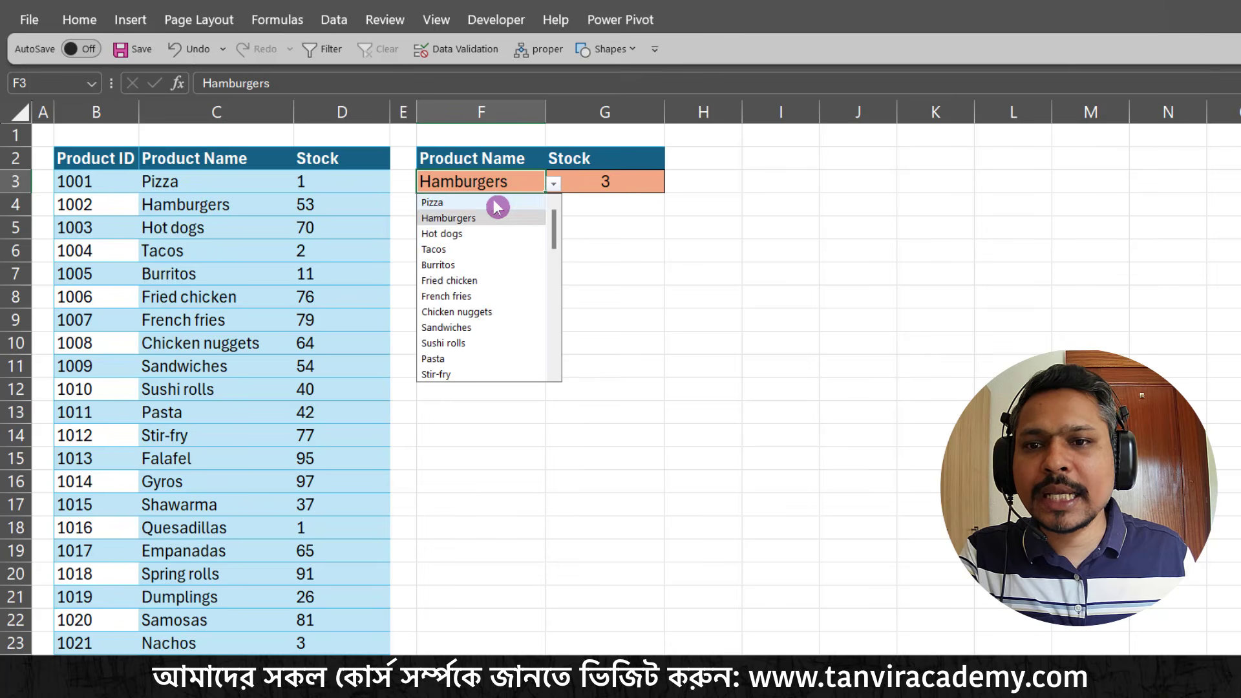
pyautogui.click(488, 202)
pyautogui.click(605, 250)
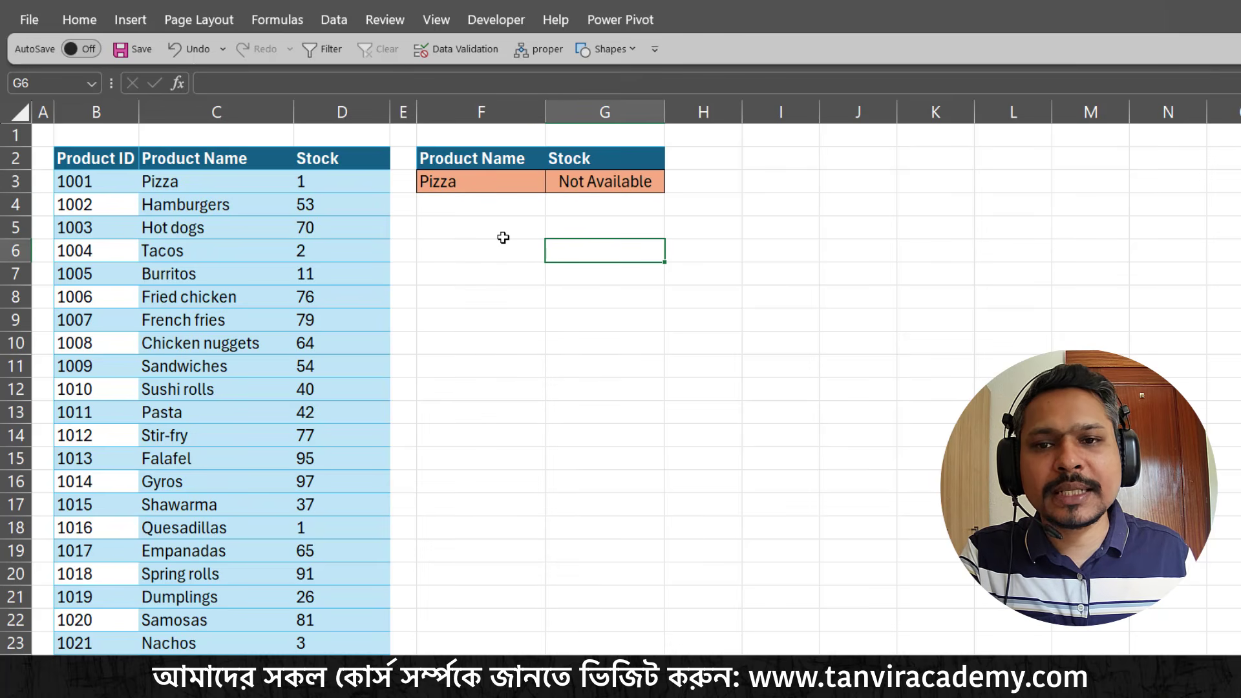
pyautogui.click(487, 183)
pyautogui.click(554, 184)
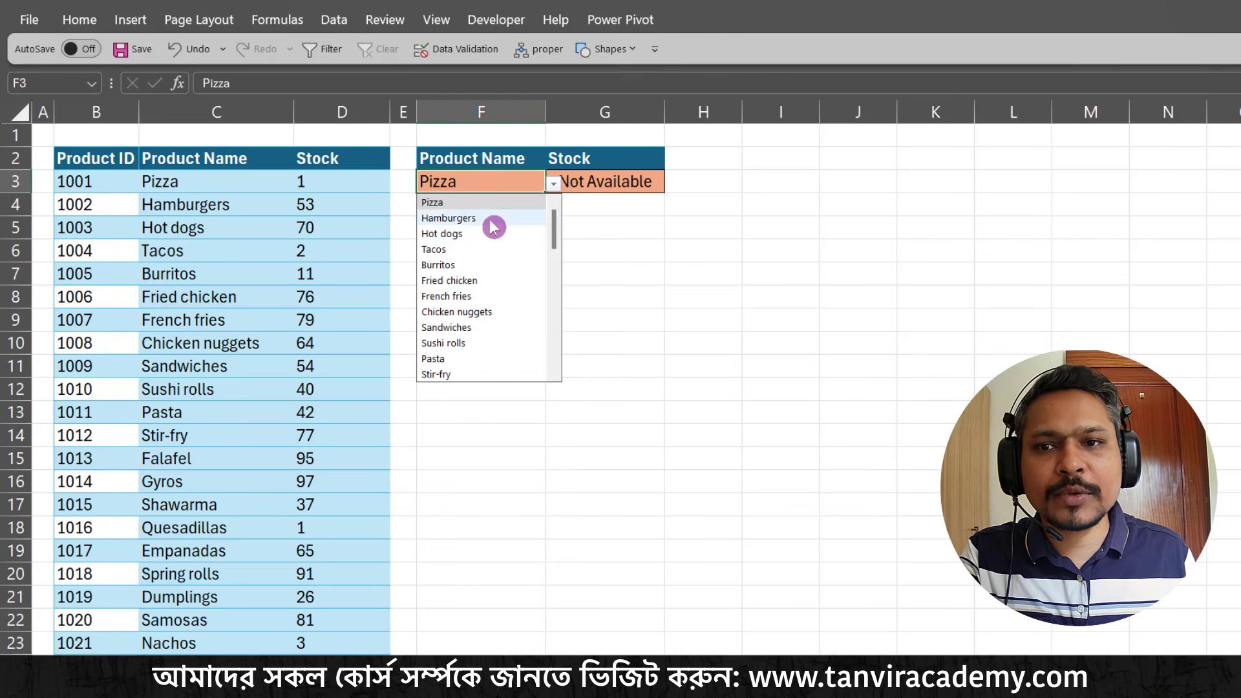
pyautogui.click(490, 220)
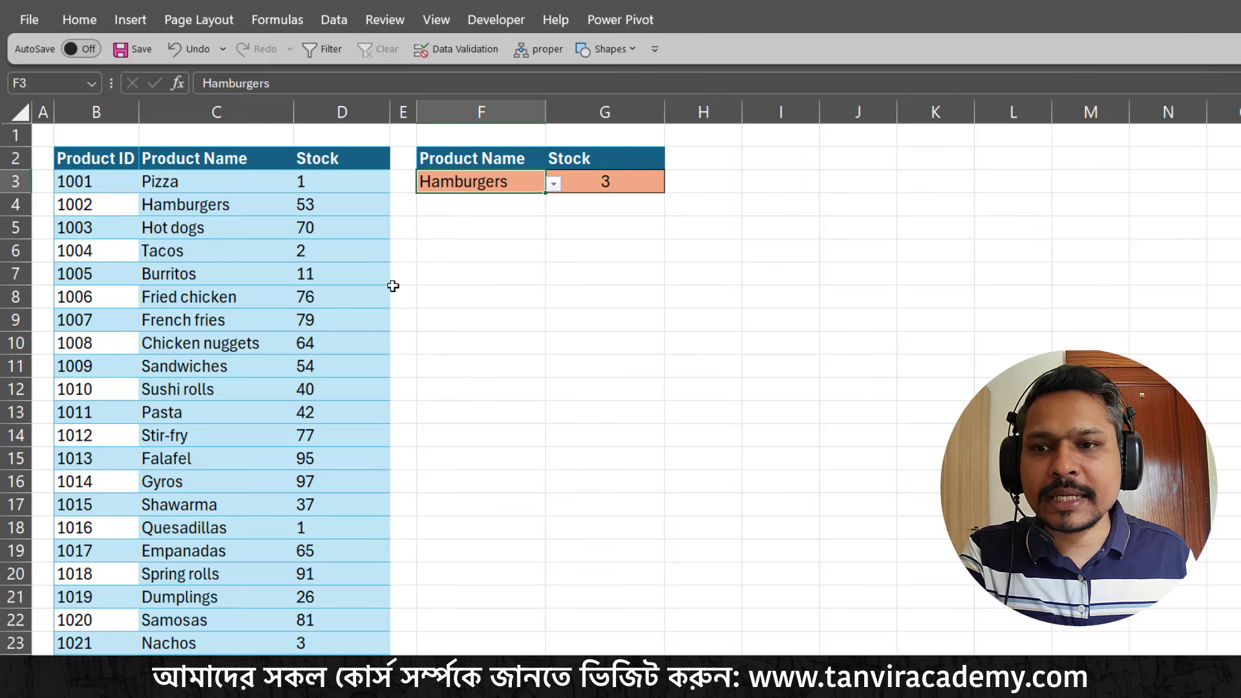
# Box the Hamburgers stock value with a temporary mark, clear it, and highlight the Stock column and its cells D3:D14
pyautogui.hotkey('ctrl', '2')
pyautogui.moveTo(283, 192); pyautogui.dragTo(332, 218)
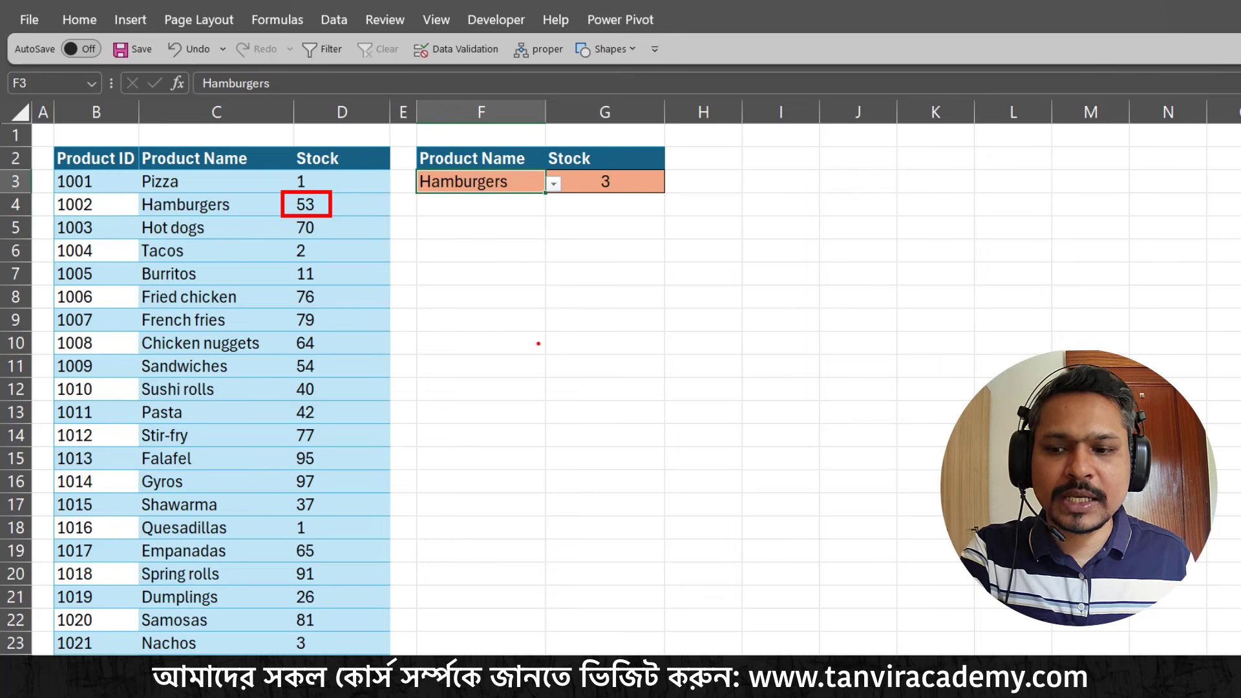
pyautogui.press('Escape')
pyautogui.click(522, 249)
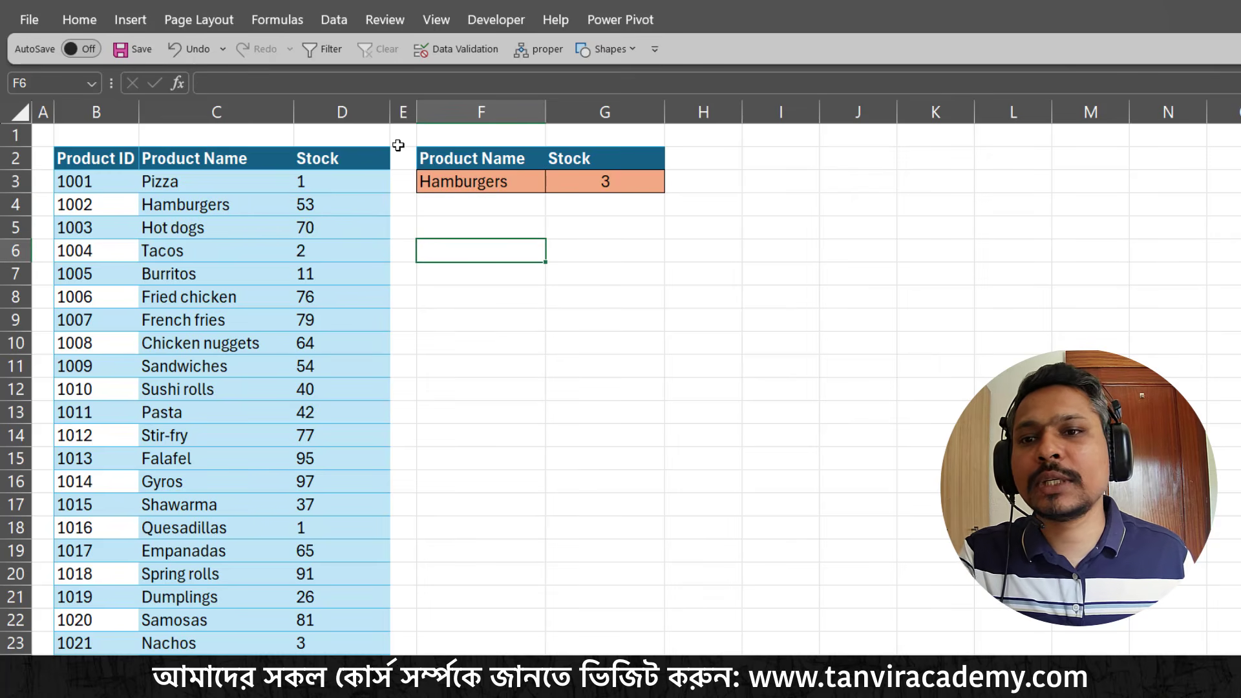
pyautogui.click(355, 112)
pyautogui.click(478, 256)
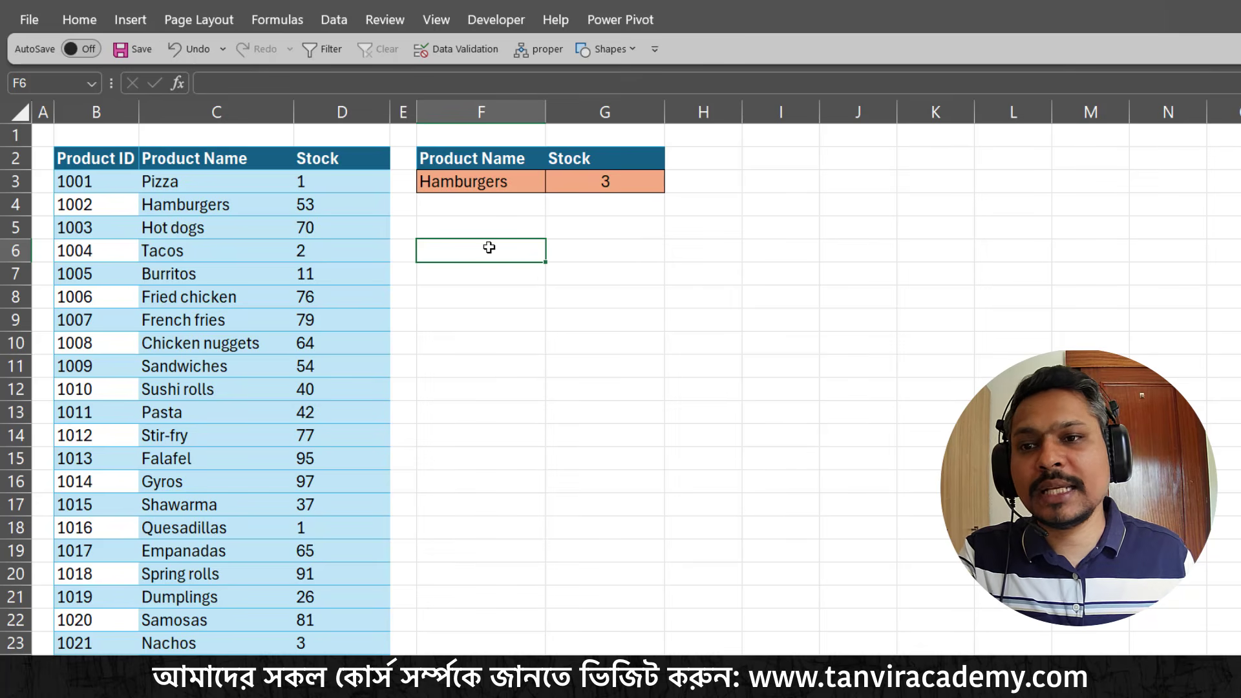
pyautogui.moveTo(349, 189); pyautogui.dragTo(346, 409)
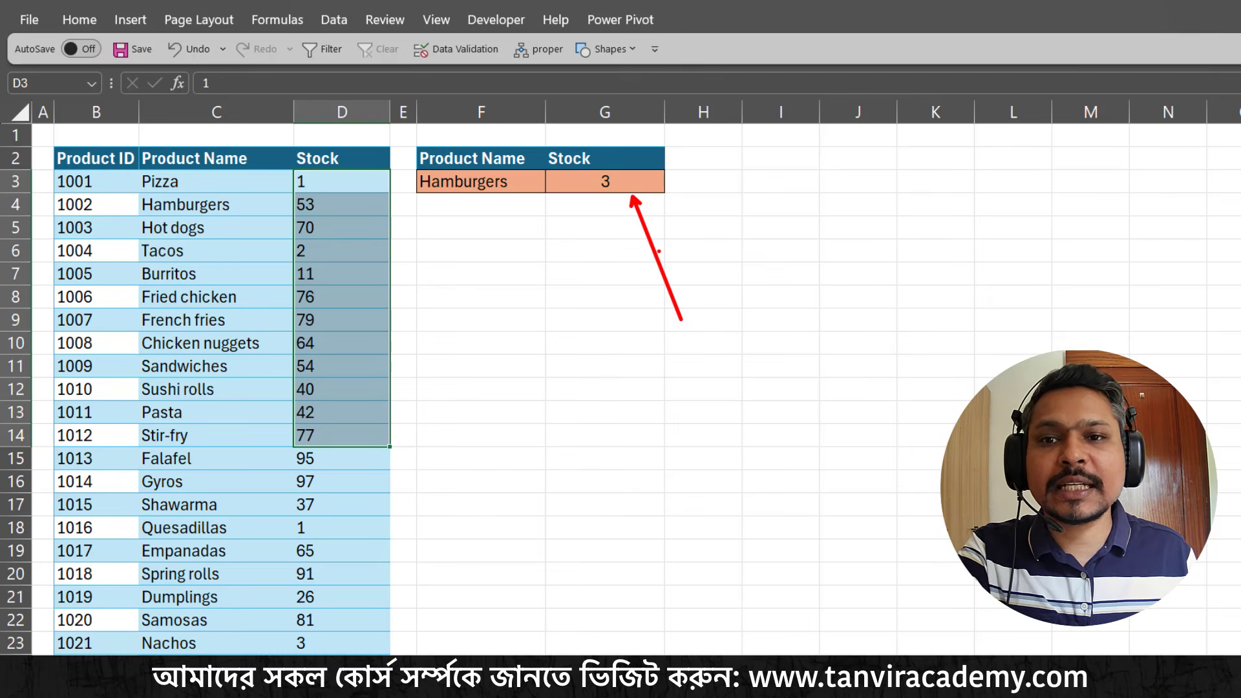
# Test the stock lookup with Tacos and then Burritos in F3, pointing an arrow at the Tacos entry in between
pyautogui.click(512, 184)
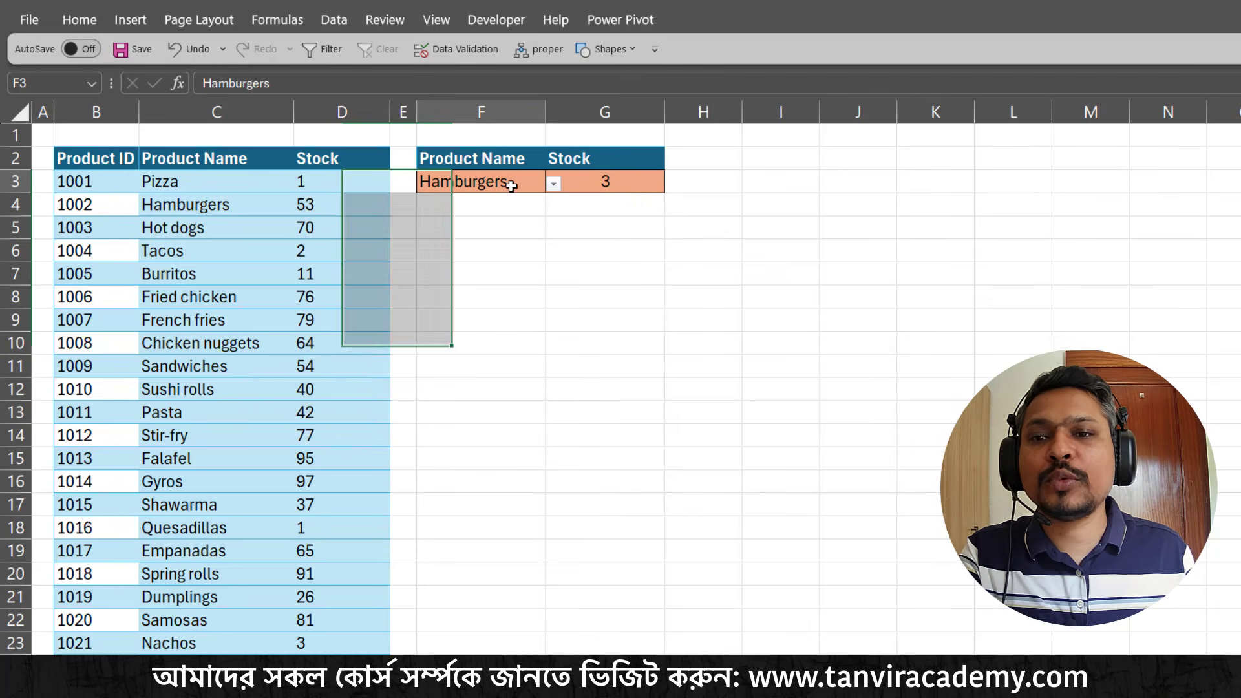
pyautogui.click(554, 184)
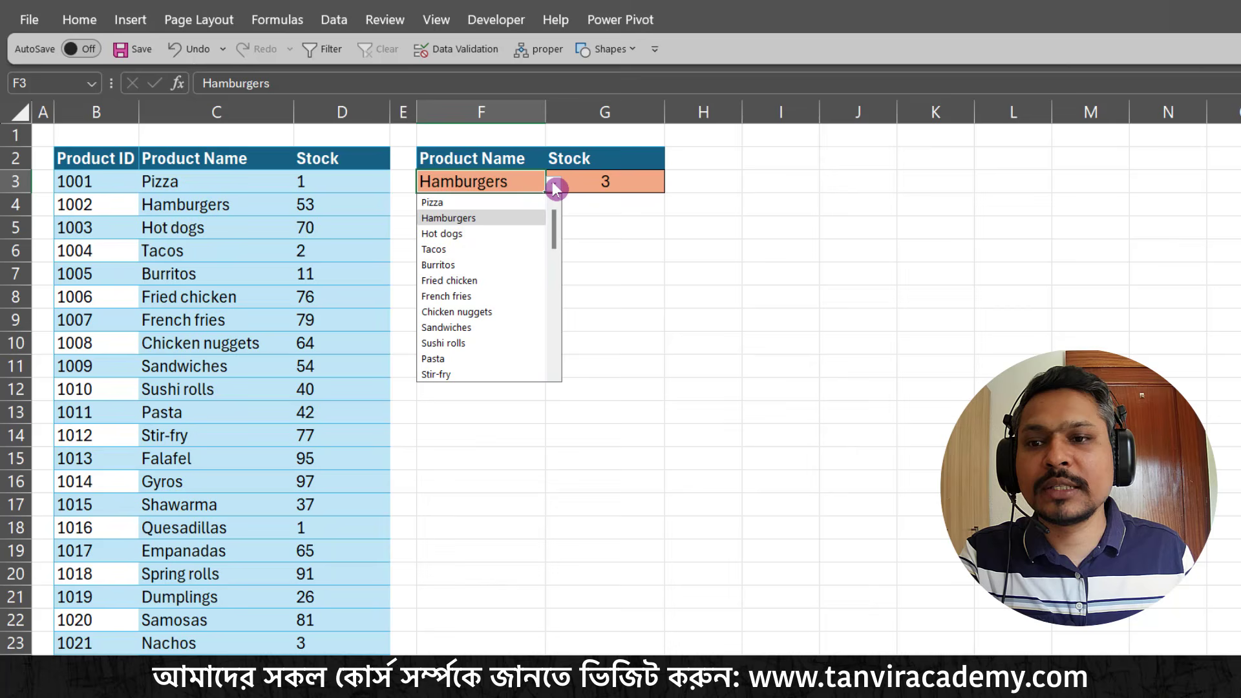
pyautogui.click(462, 252)
pyautogui.click(601, 235)
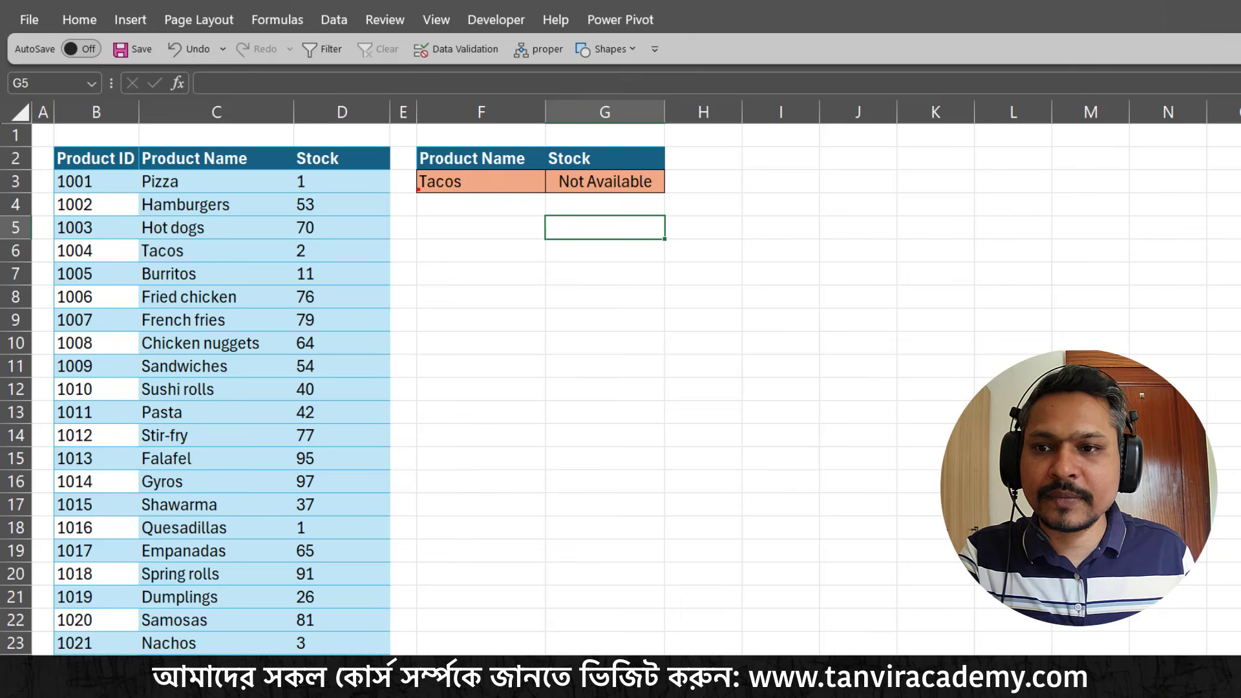
pyautogui.moveTo(419, 188); pyautogui.dragTo(322, 245)
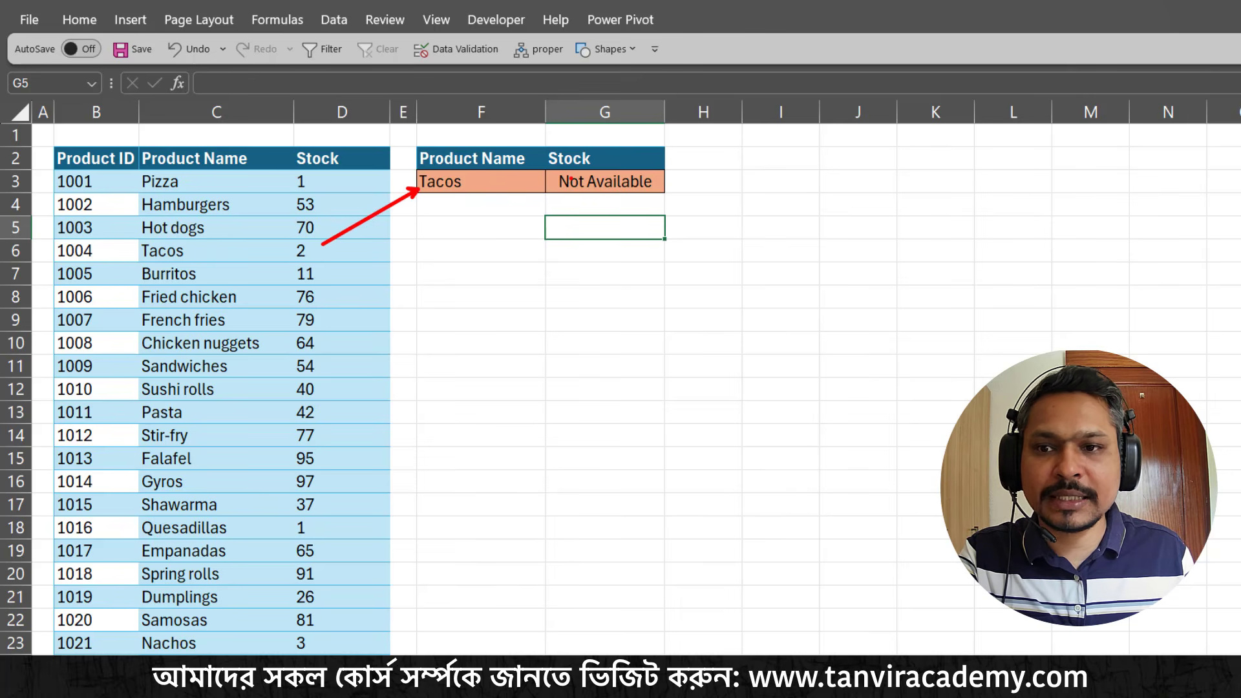
pyautogui.click(532, 182)
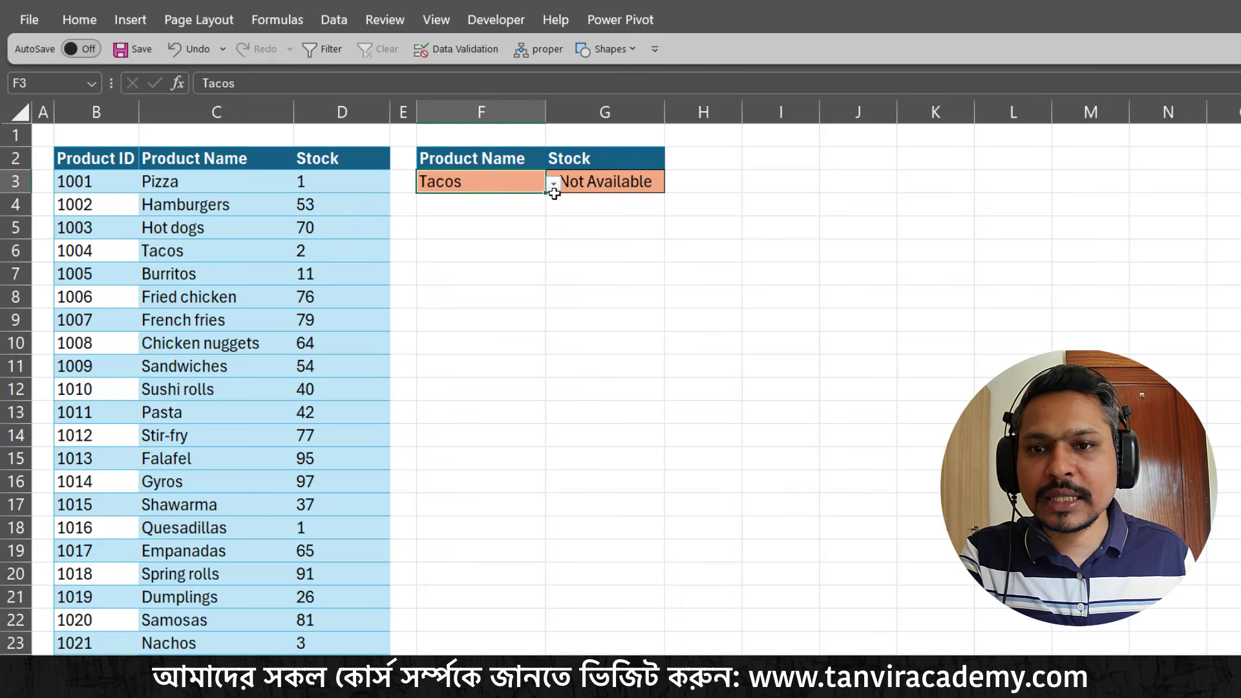
pyautogui.click(553, 185)
pyautogui.click(451, 265)
pyautogui.click(562, 280)
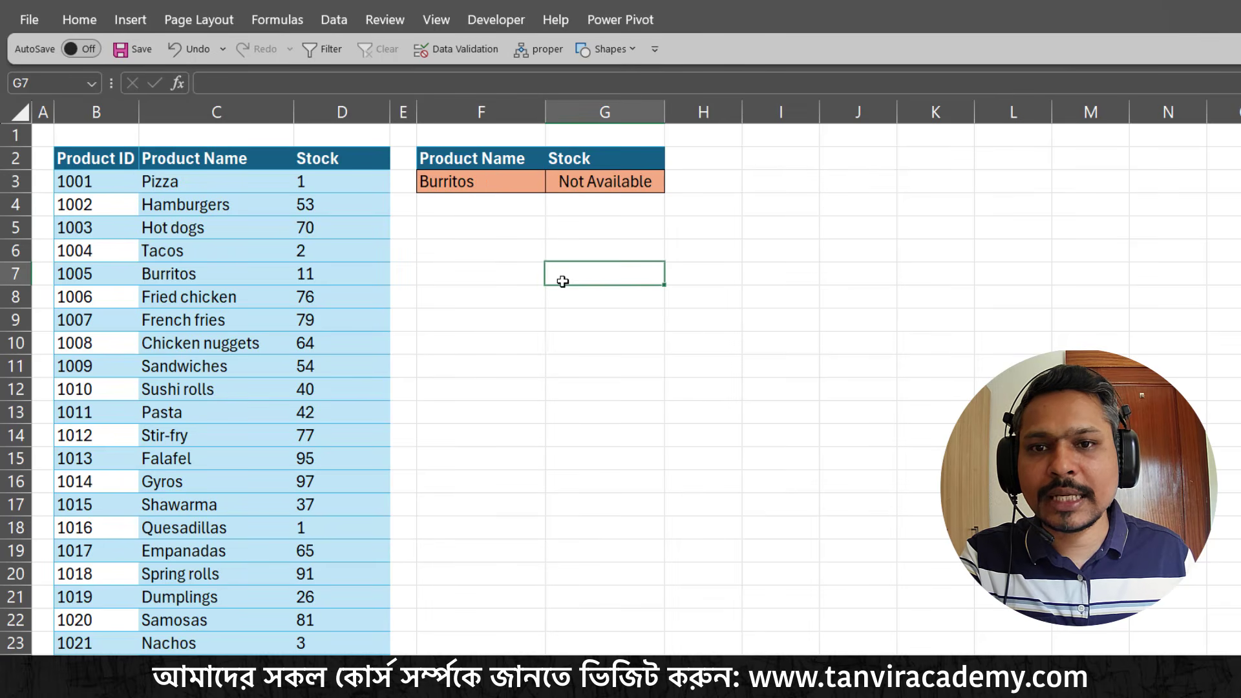
# Choose Hot dogs as the product name in F3
pyautogui.click(530, 183)
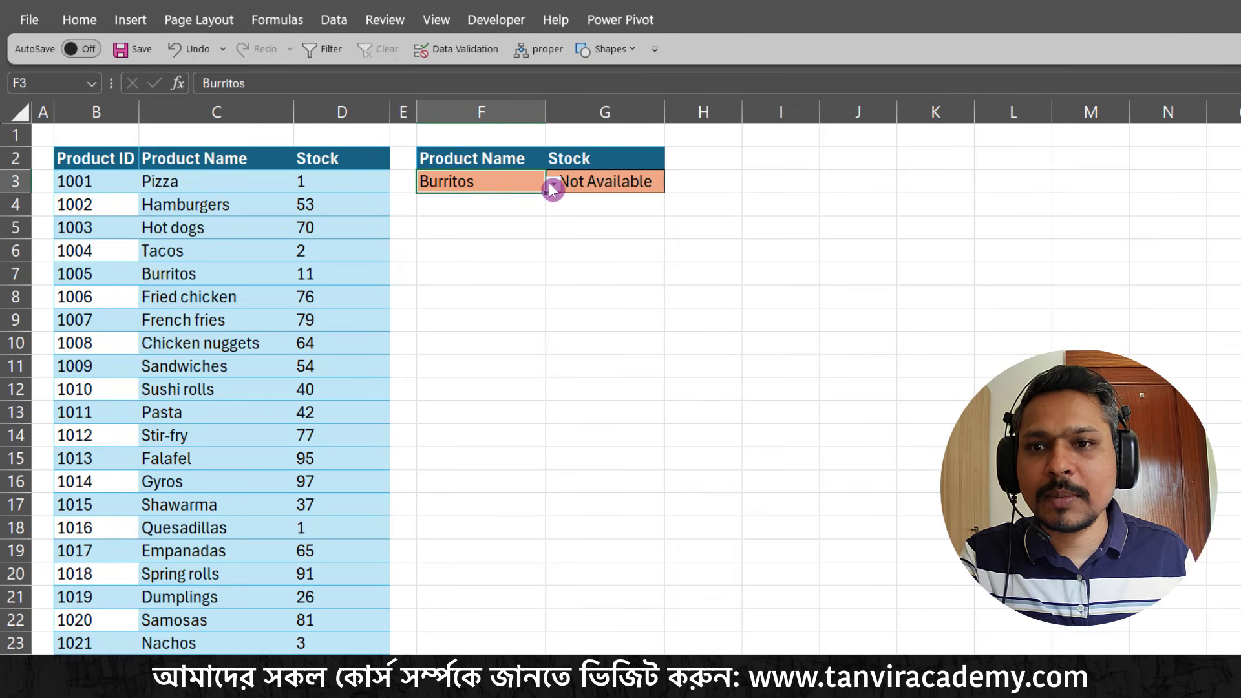
pyautogui.click(553, 185)
pyautogui.click(469, 234)
pyautogui.click(602, 276)
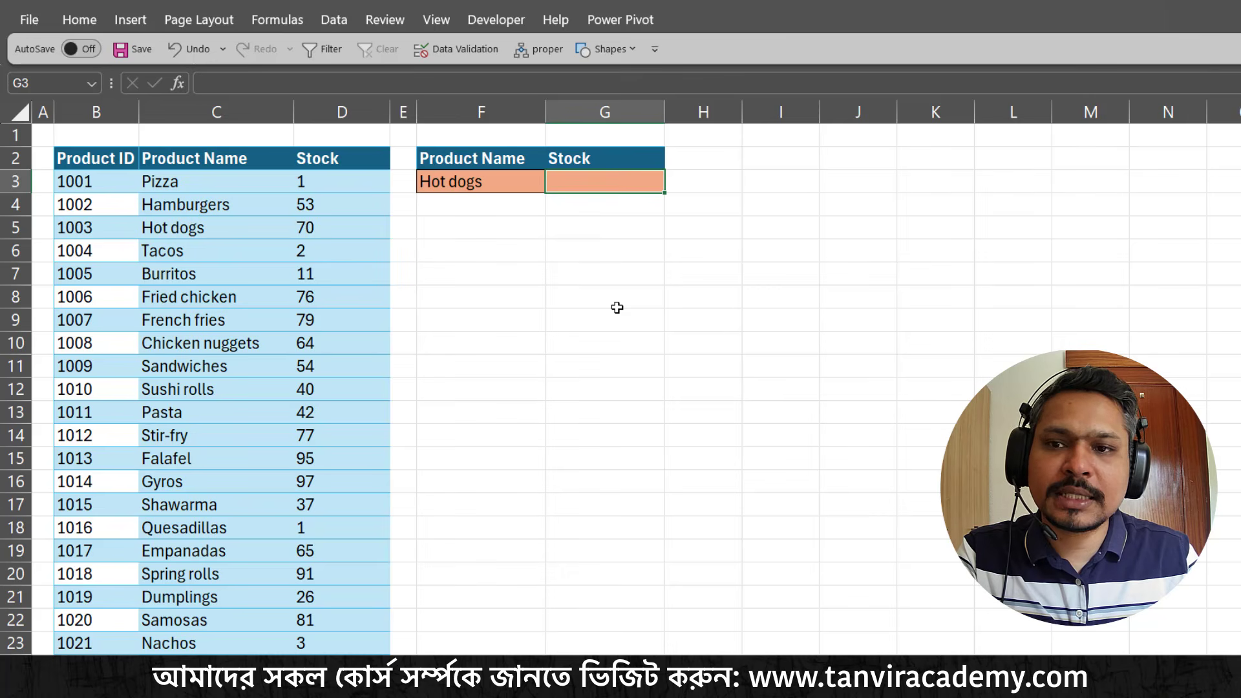
# Start a VLOOKUP formula in the Stock result cell G3 with the product name cell F3 as the lookup value
pyautogui.write('=')
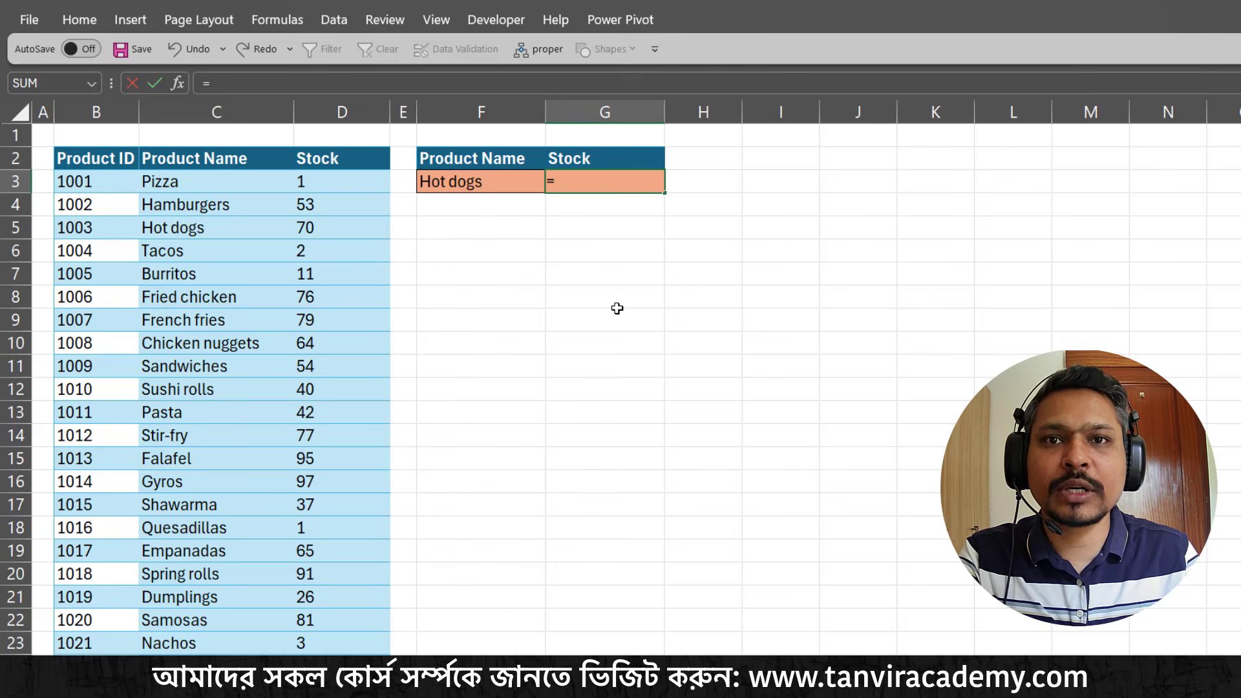
pyautogui.write('vlo')
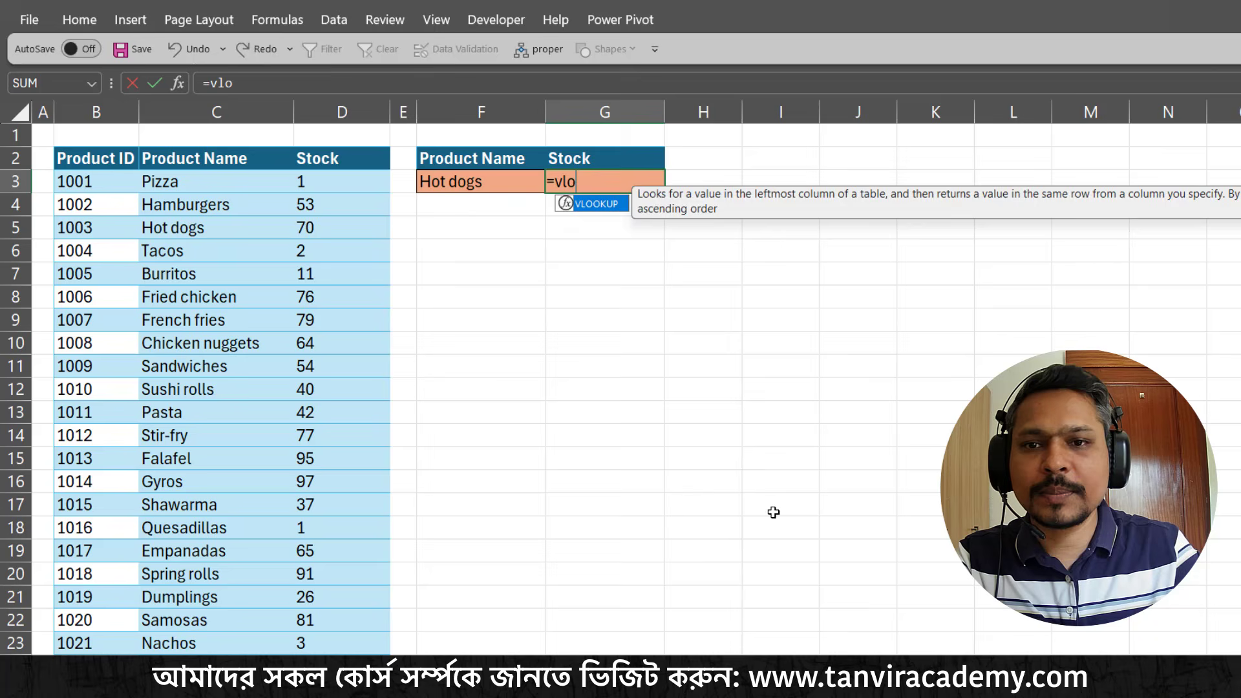
pyautogui.press('Tab')
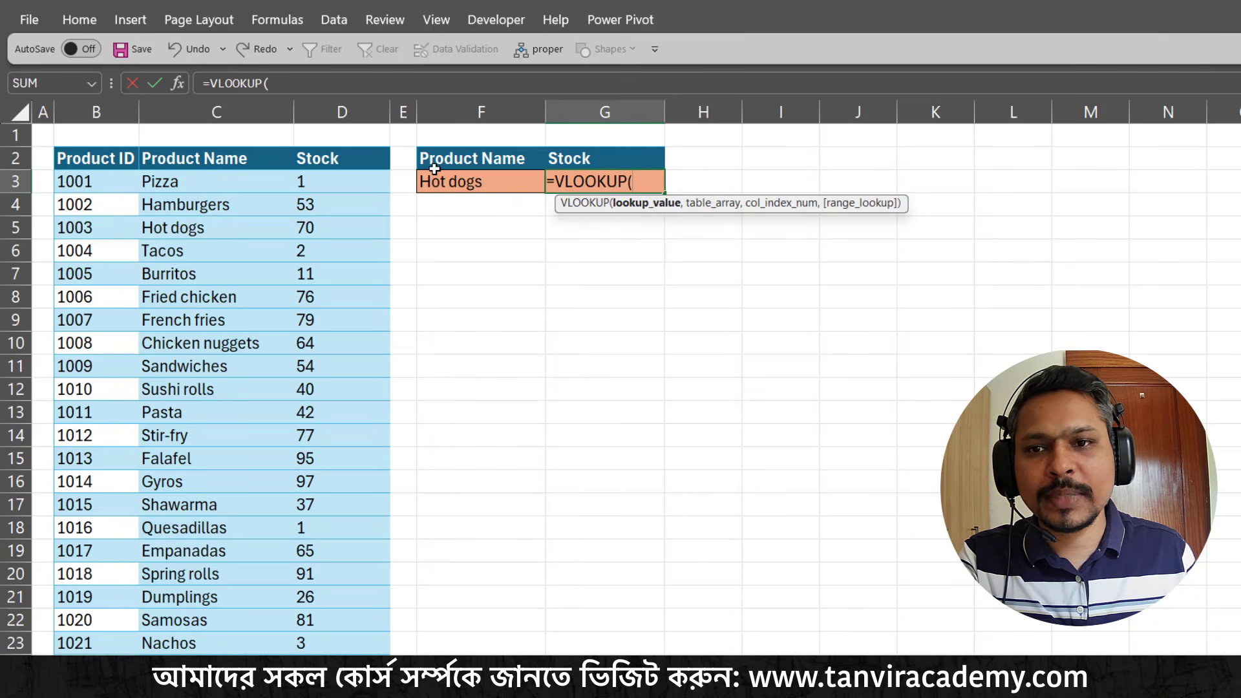
pyautogui.click(439, 190)
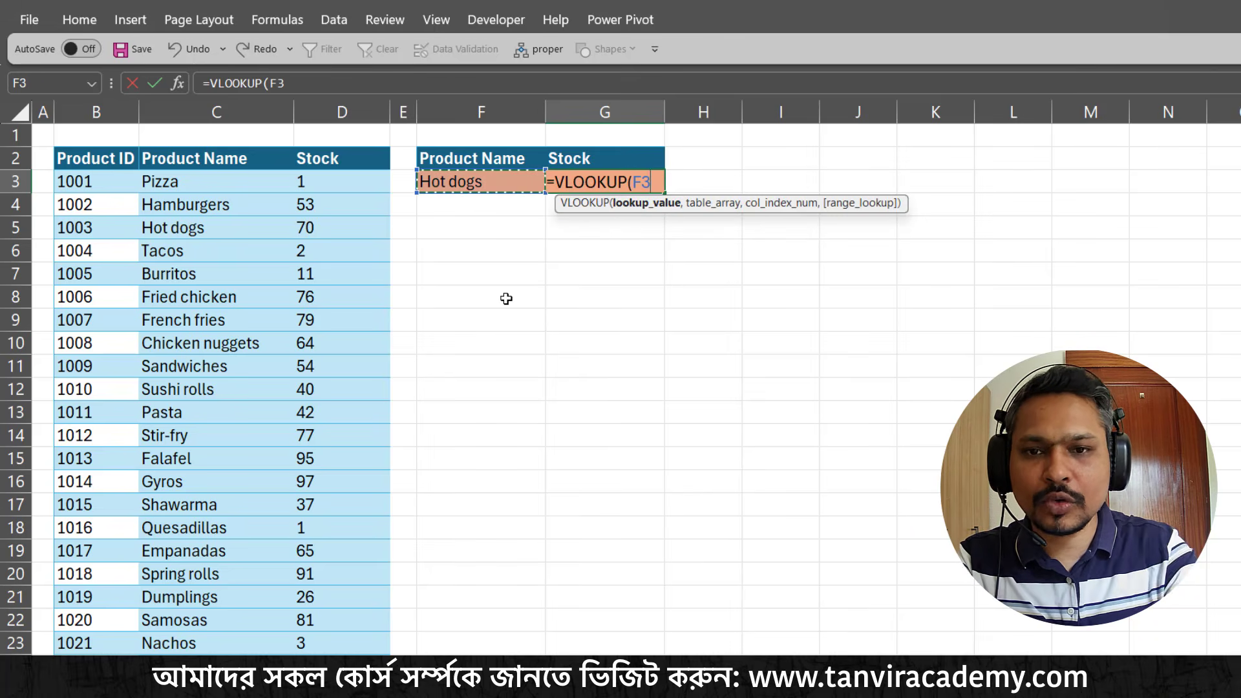
pyautogui.write(',')
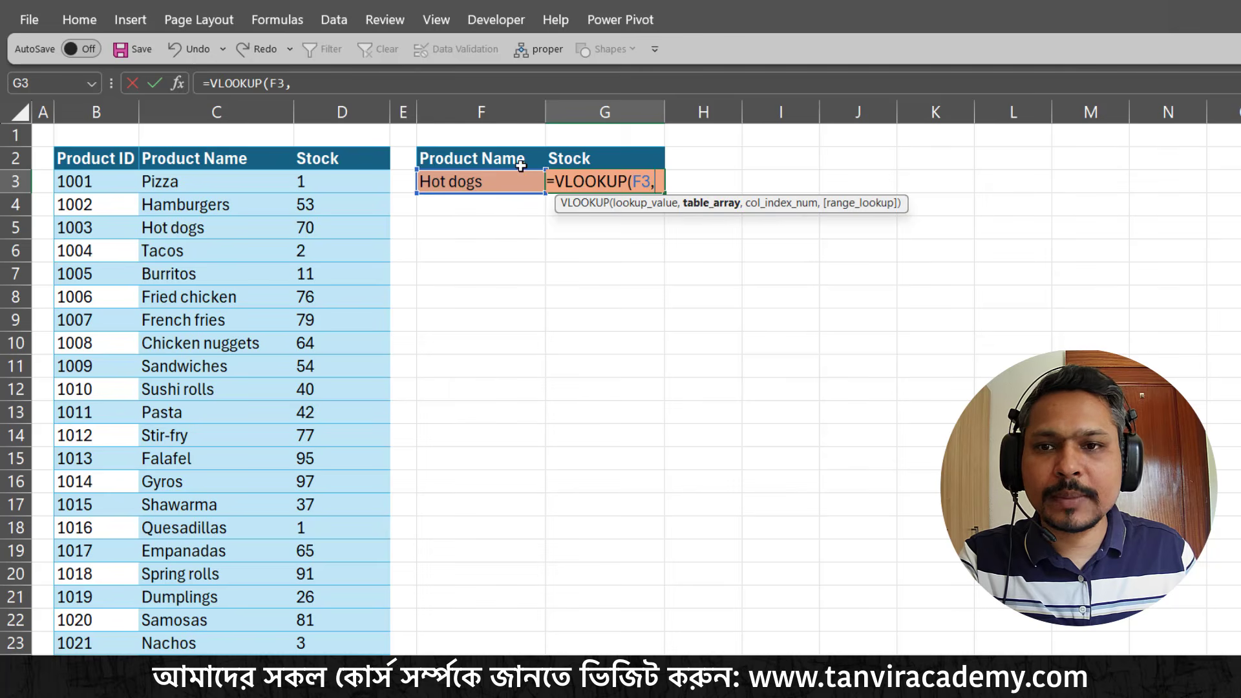
# Supply the Product Name and Stock columns, C2:D50, as the VLOOKUP table array
pyautogui.click(225, 161)
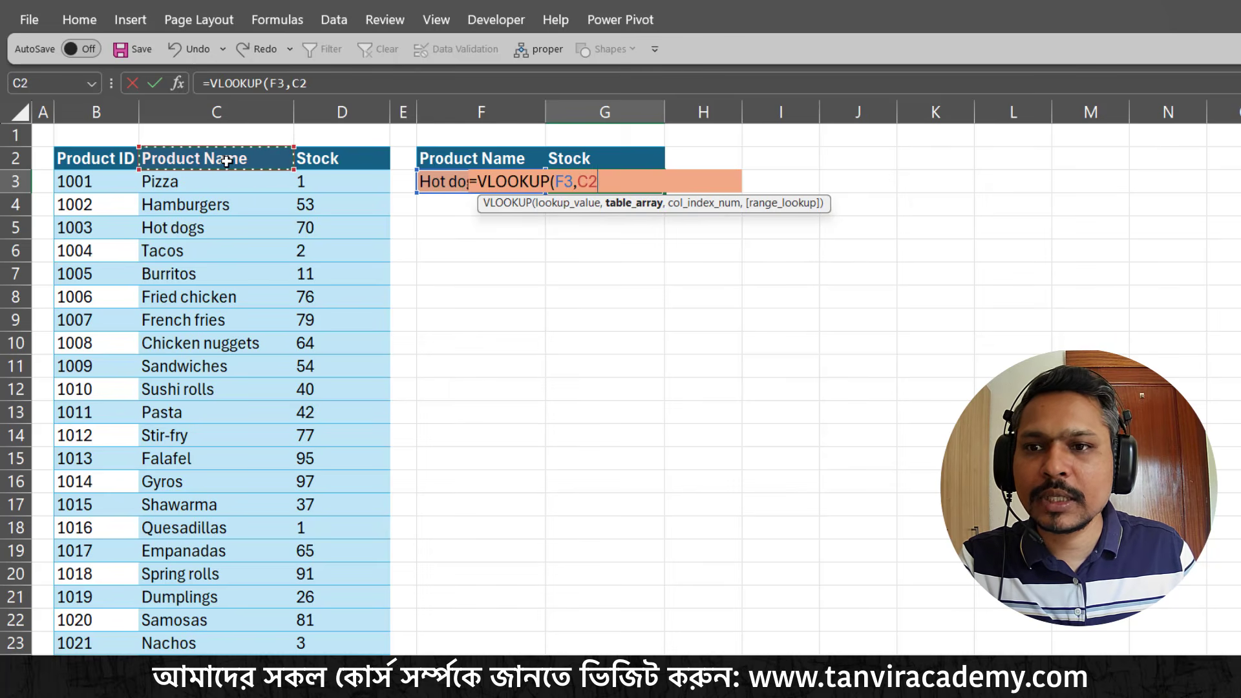
pyautogui.hotkey('shift', 'Right')
pyautogui.hotkey('ctrl', 'shift', 'Down')
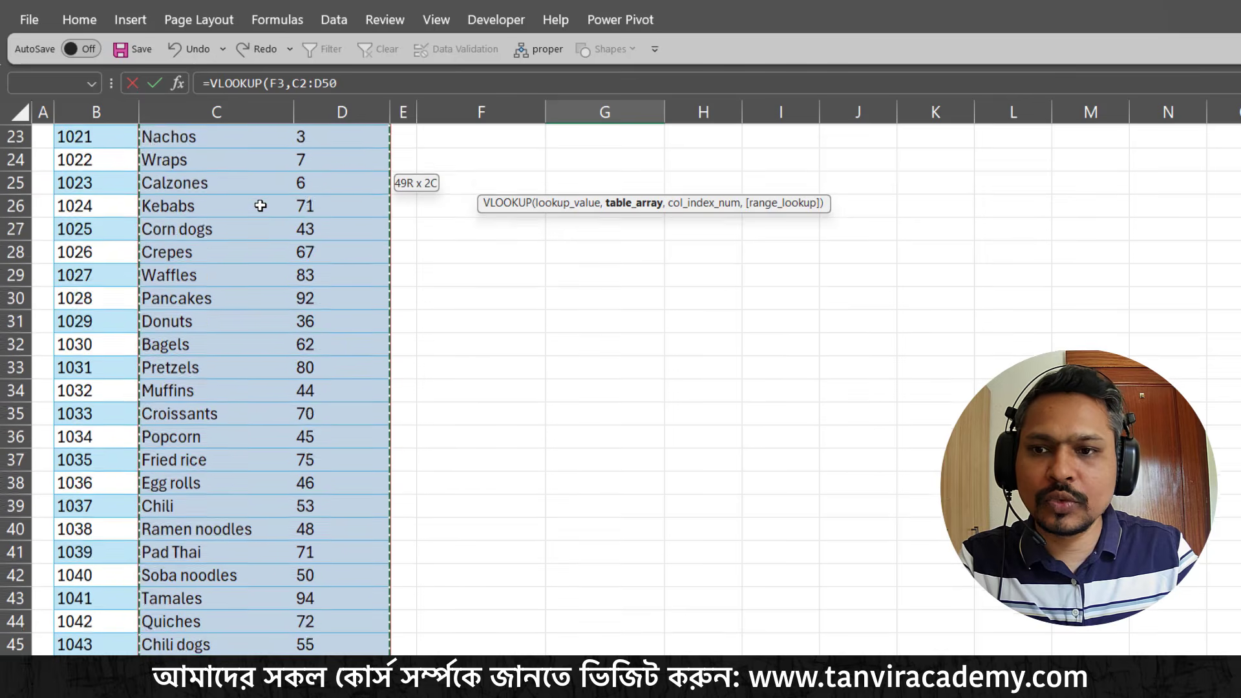
pyautogui.scroll(9, 260, 205)
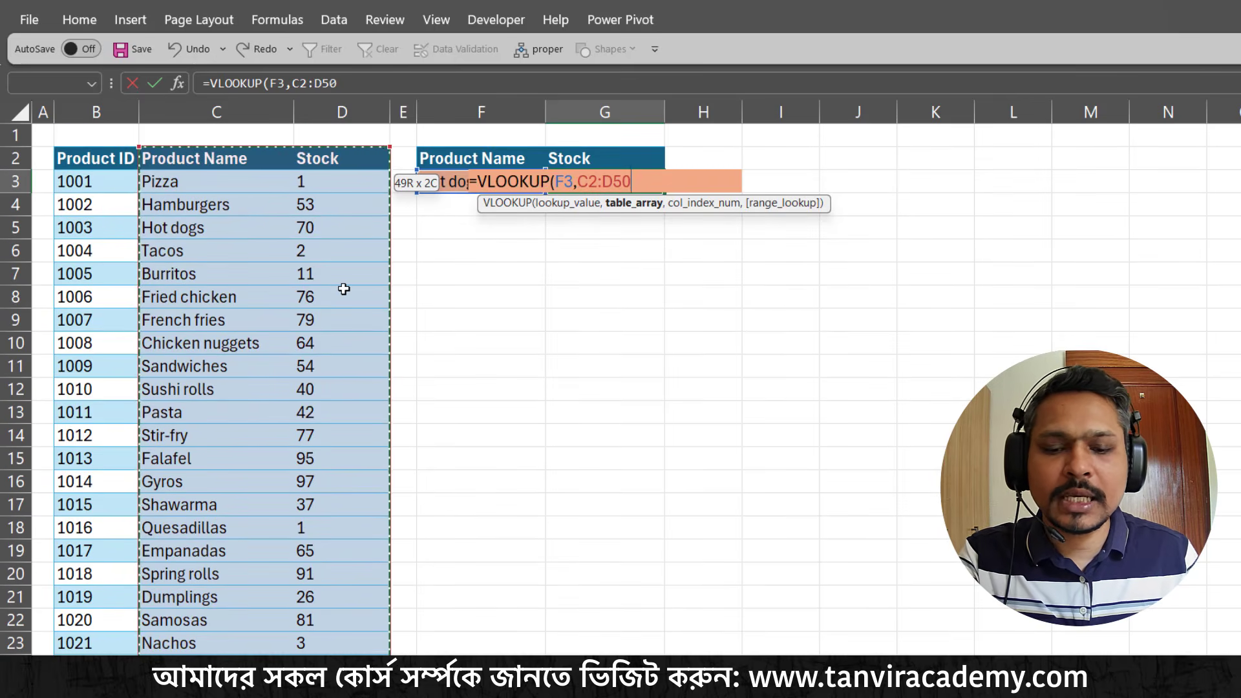
pyautogui.write(',')
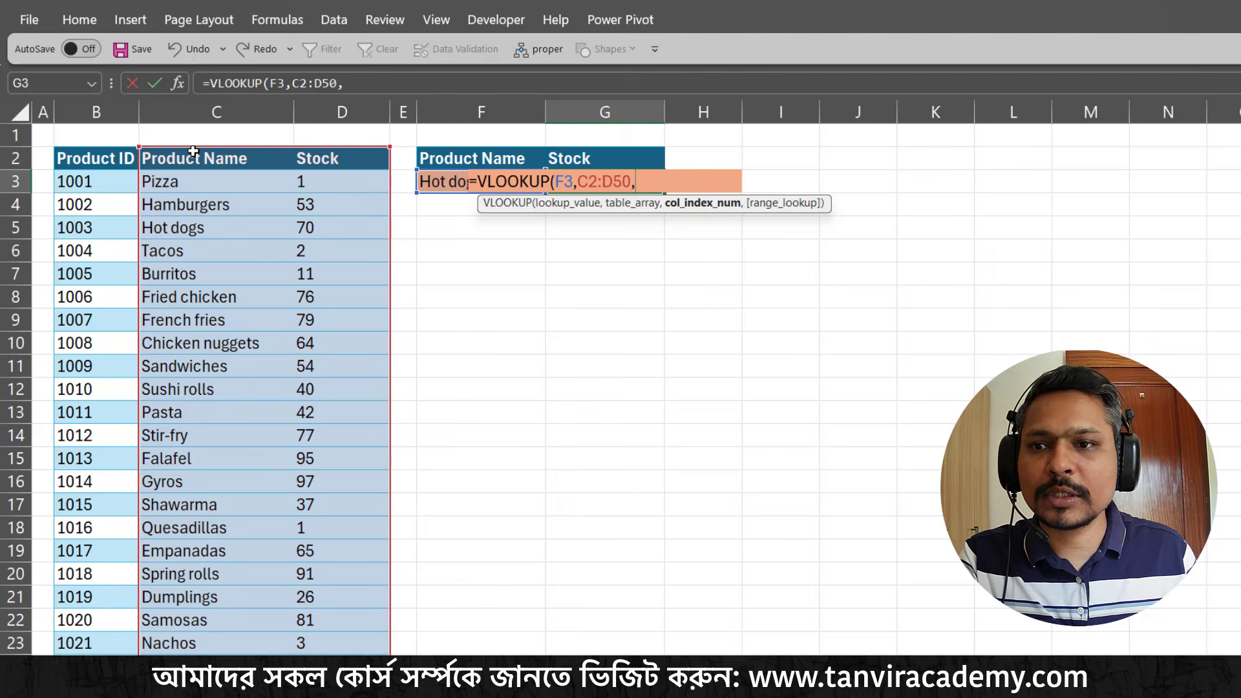
pyautogui.write('2')
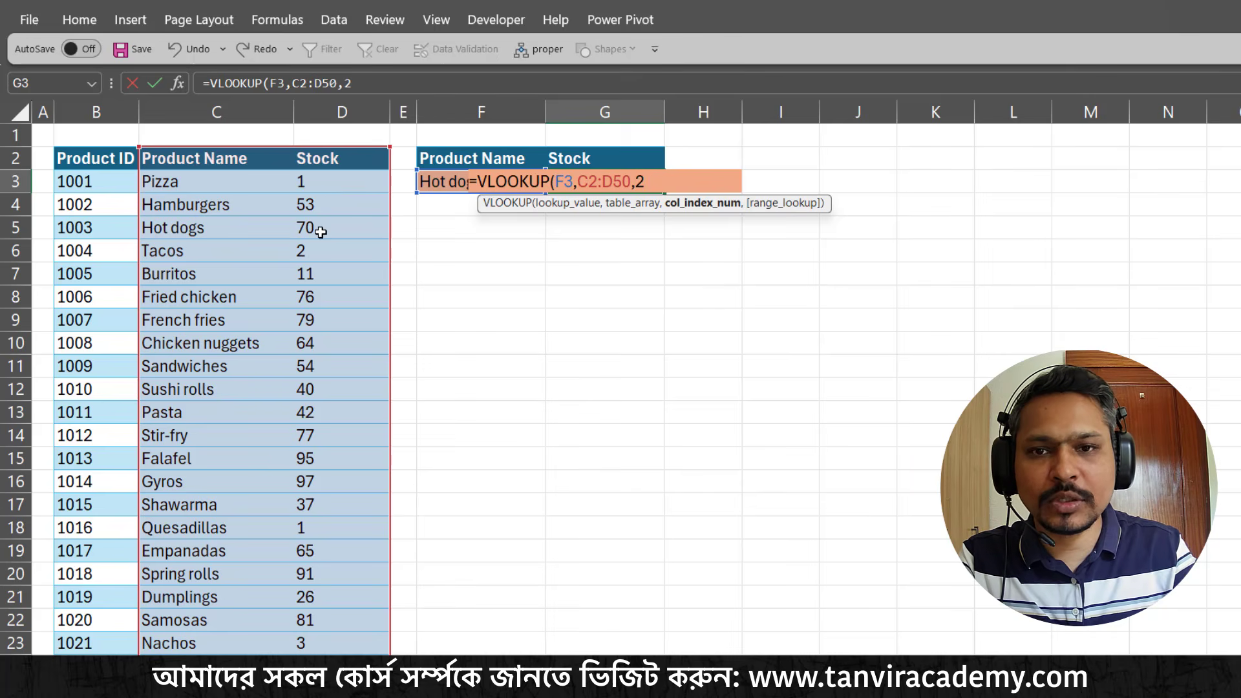
pyautogui.write(',')
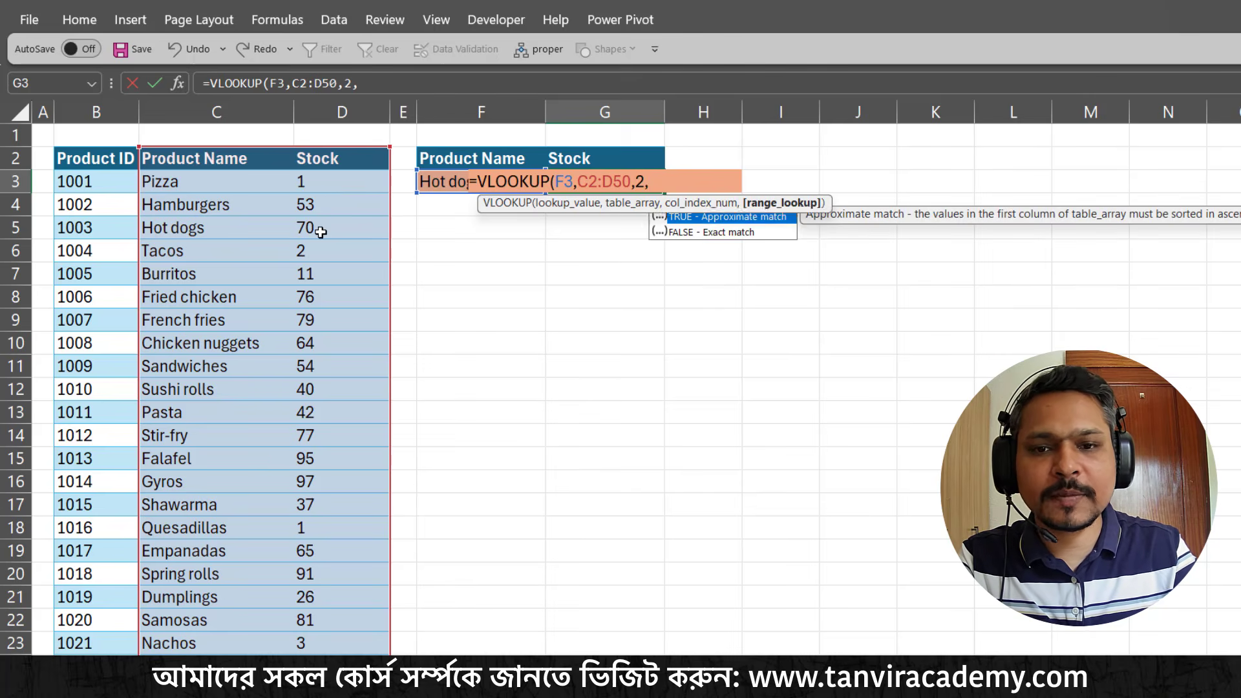
pyautogui.write('0)')
# Supply column index 2 and exact match 0, and enter the formula as =VLOOKUP(F3,C2:D50,2,0)
pyautogui.press('Return')
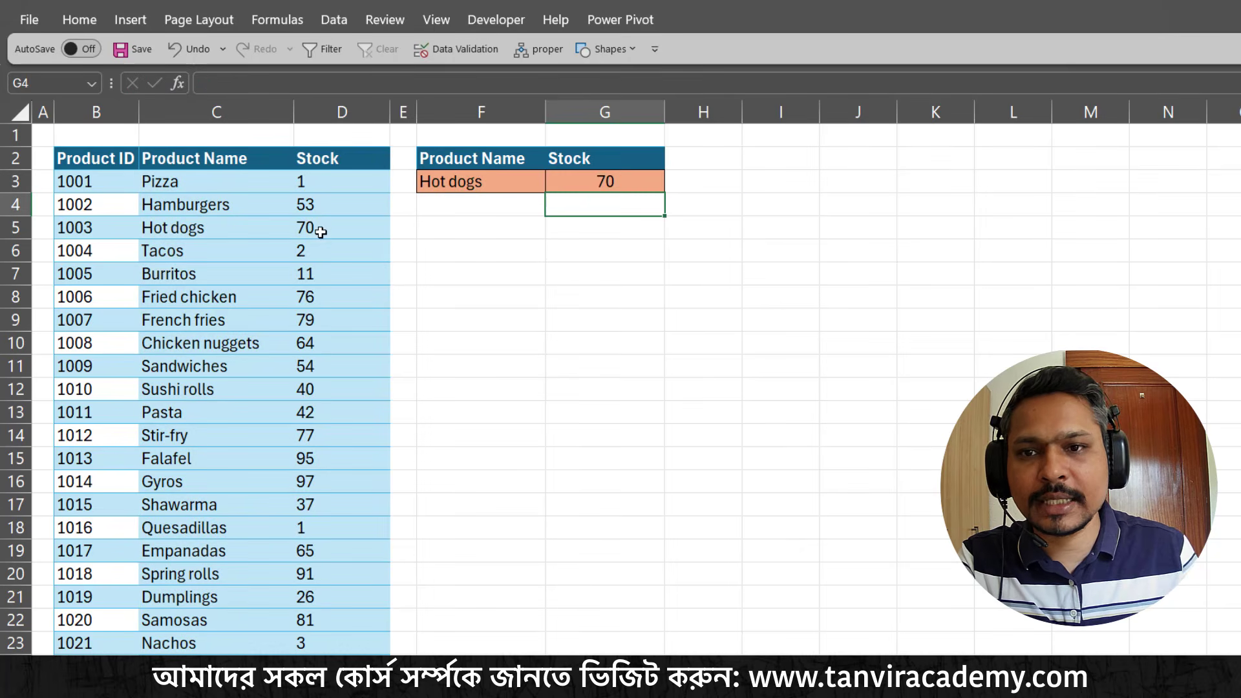
# Test the stock lookup by choosing Pizza, Hamburgers, Hot dogs, Tacos, Fried chicken and French fries in turn as the product name in F3
pyautogui.click(540, 186)
pyautogui.click(554, 185)
pyautogui.click(479, 203)
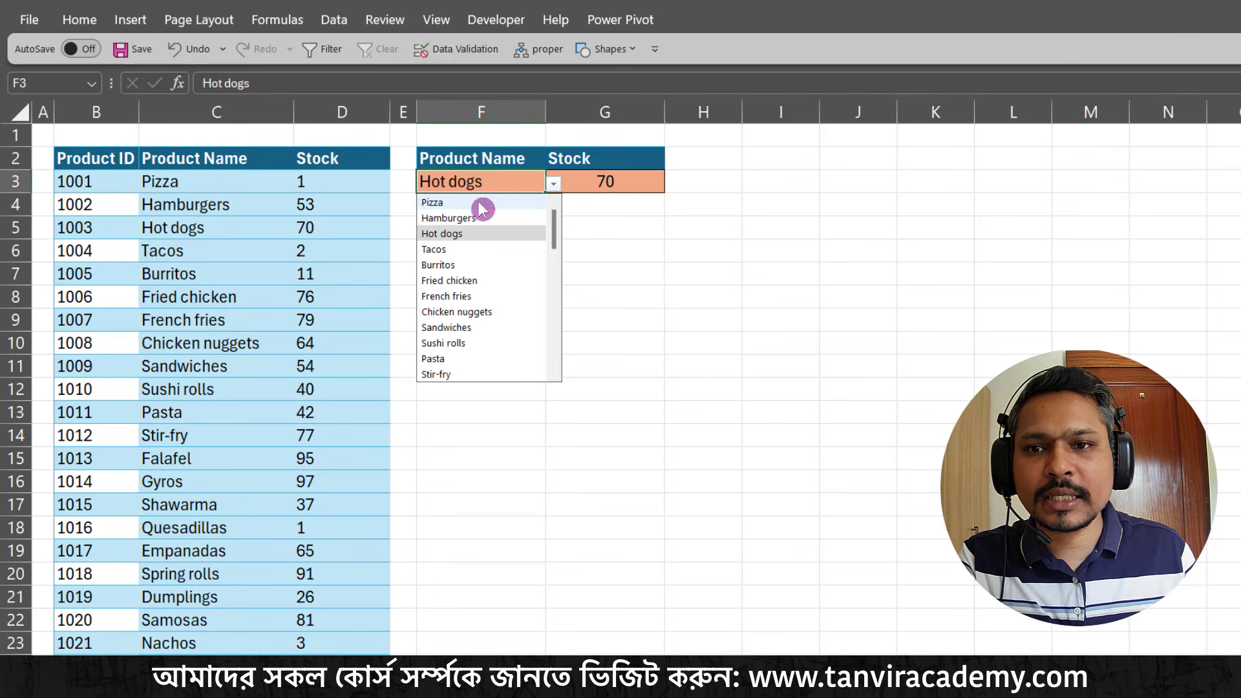
pyautogui.click(552, 186)
pyautogui.click(506, 221)
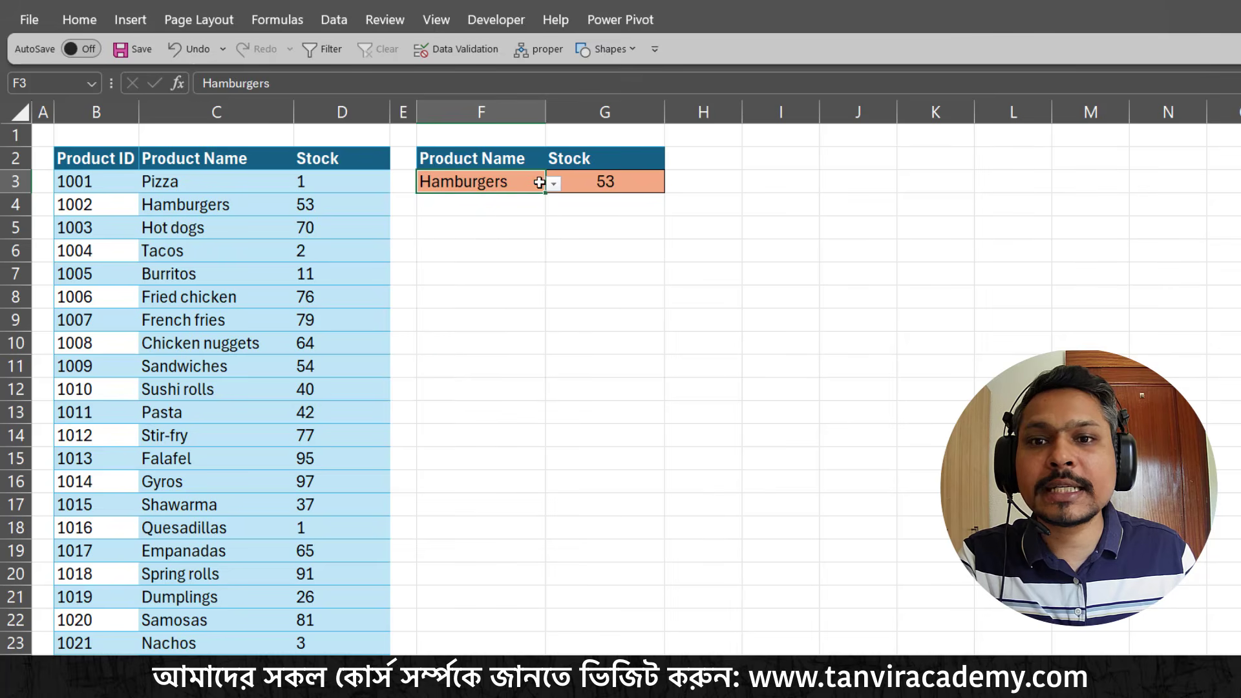
pyautogui.click(554, 184)
pyautogui.click(480, 236)
pyautogui.click(555, 186)
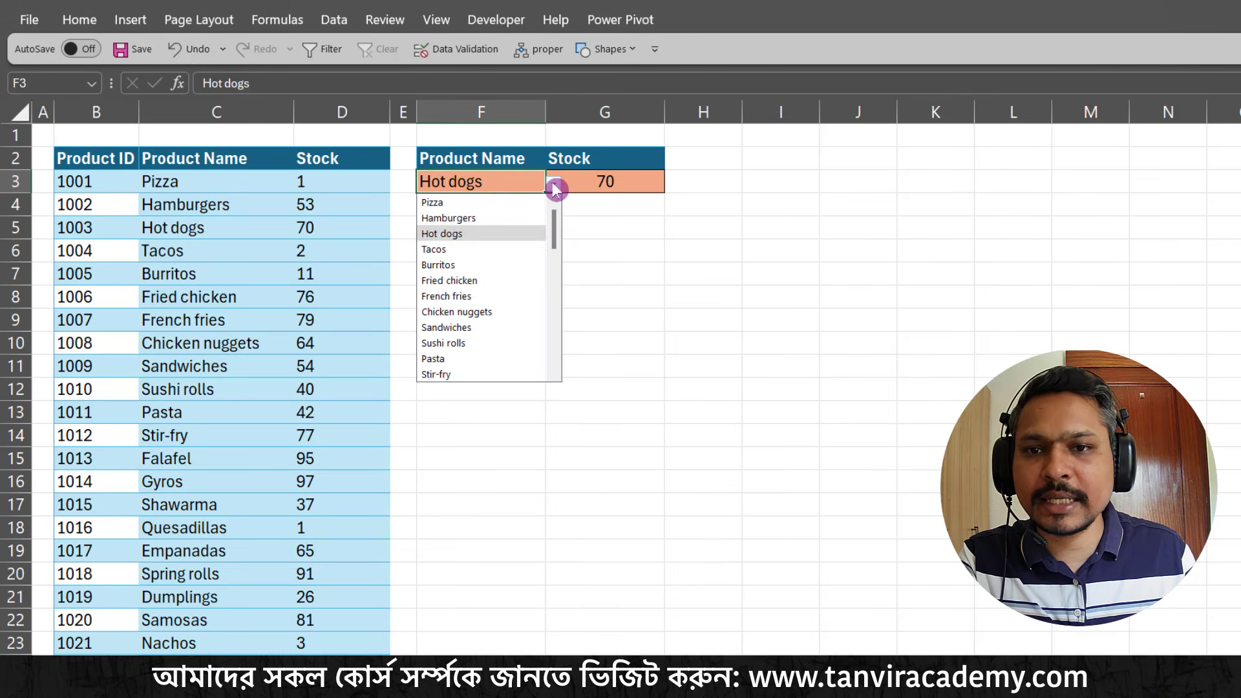
pyautogui.click(546, 248)
pyautogui.click(553, 188)
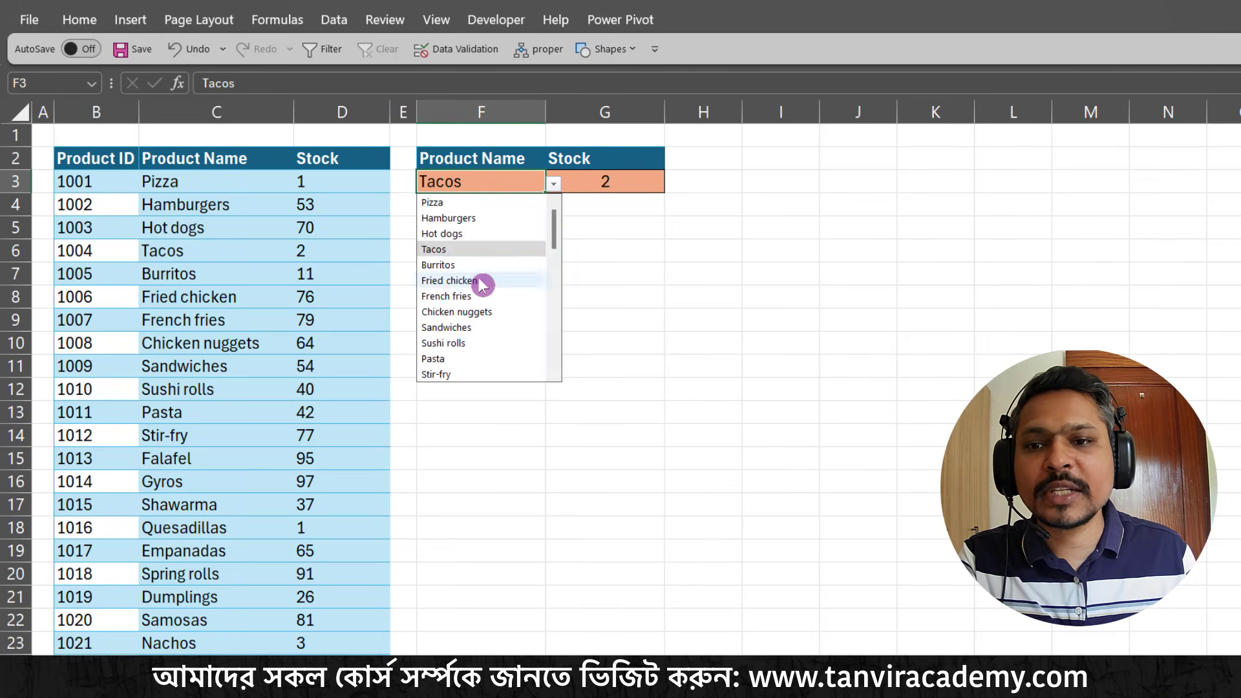
pyautogui.click(483, 282)
pyautogui.click(555, 184)
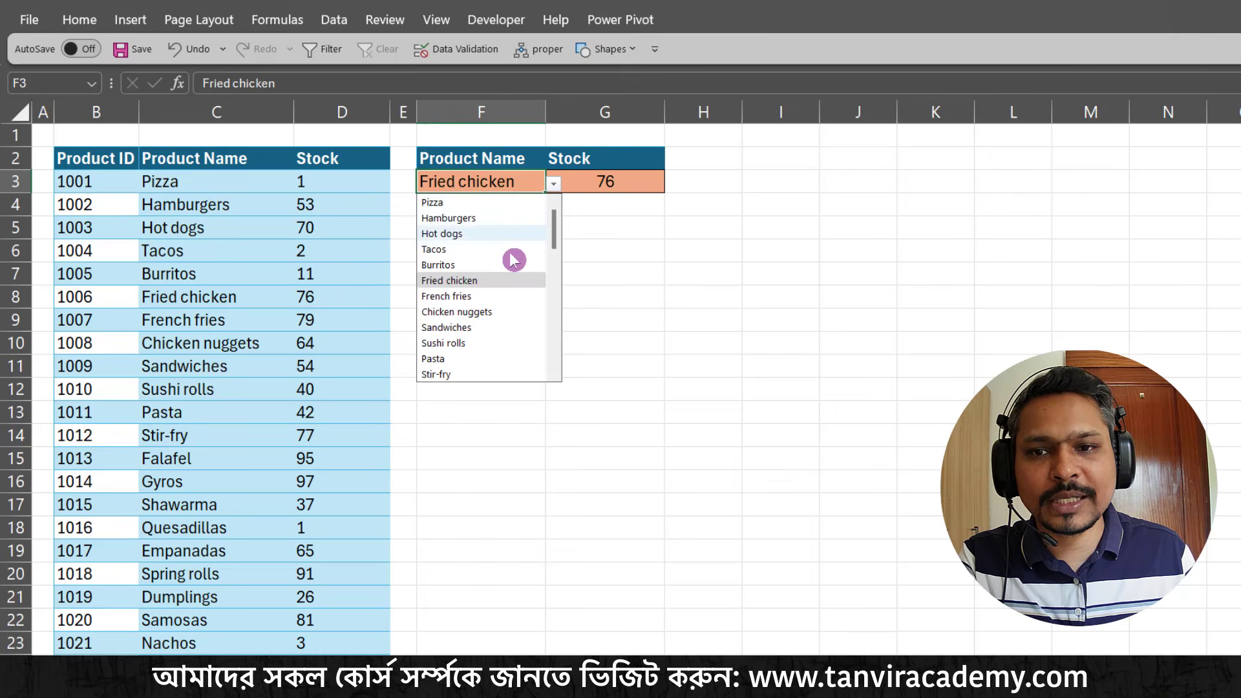
pyautogui.click(483, 296)
# Wrap the VLOOKUP in G3 in an IF function whose logical test checks whether the looked-up stock is >=50
pyautogui.click(590, 178)
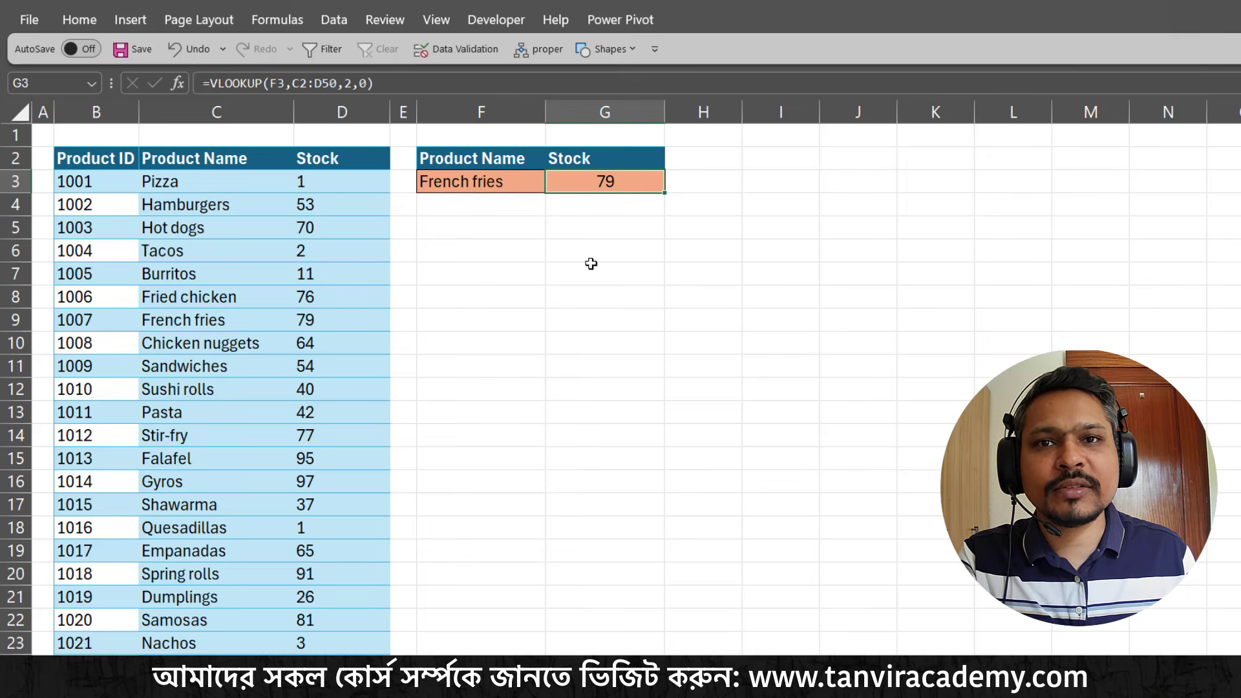
pyautogui.doubleClick(598, 183)
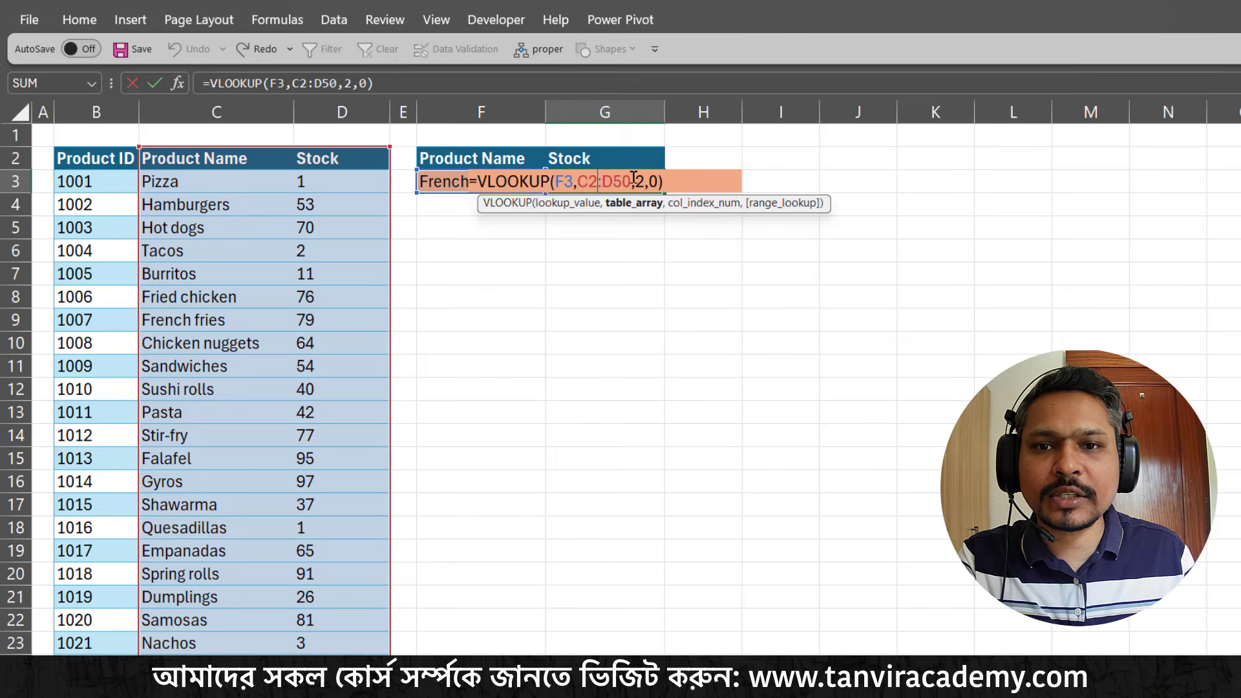
pyautogui.click(479, 181)
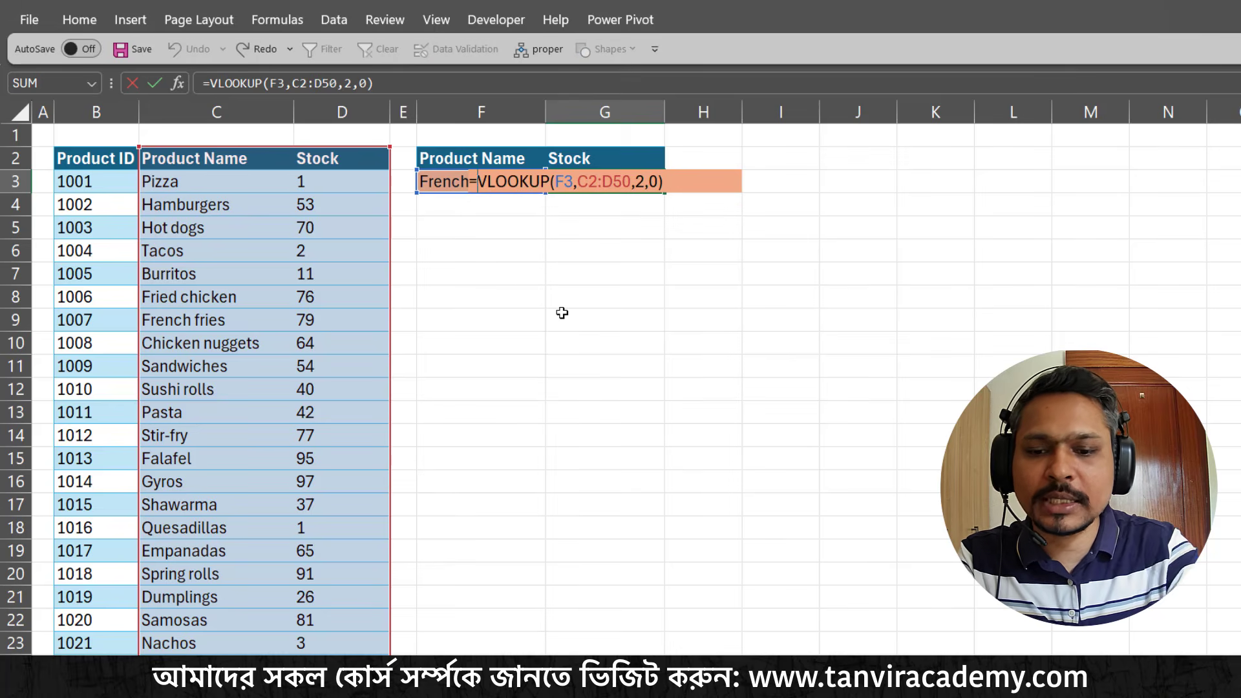
pyautogui.write('IF(')
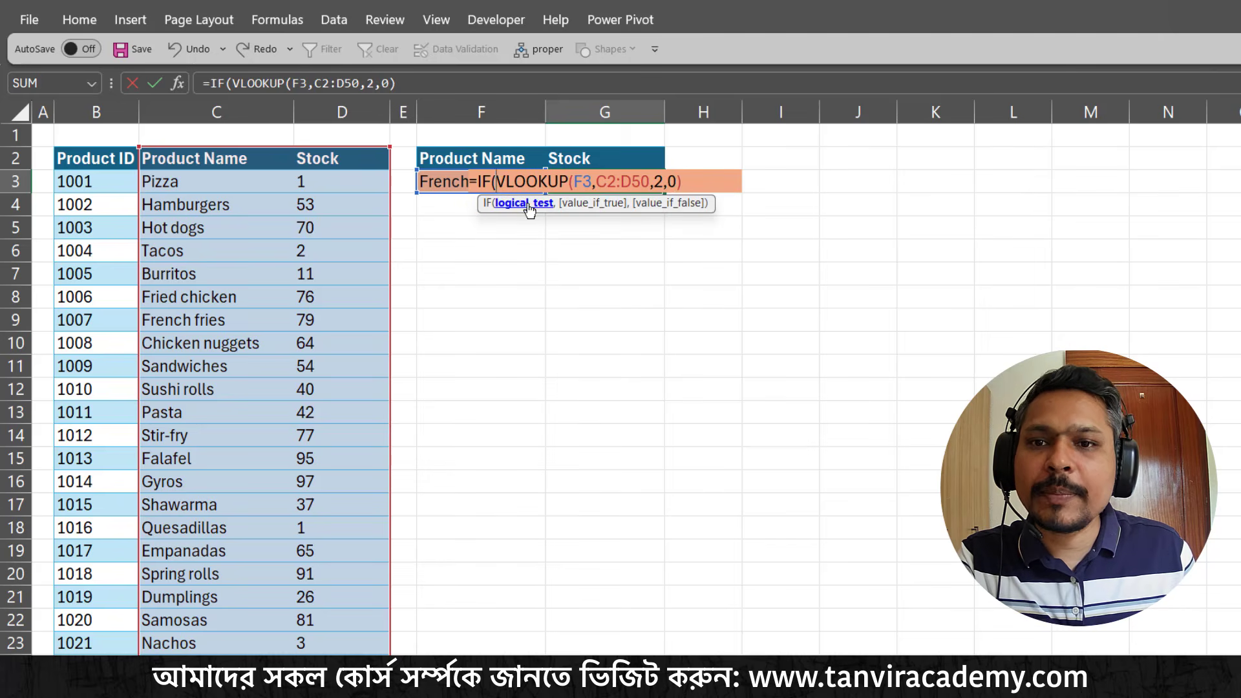
pyautogui.hotkey('shift', 'End')
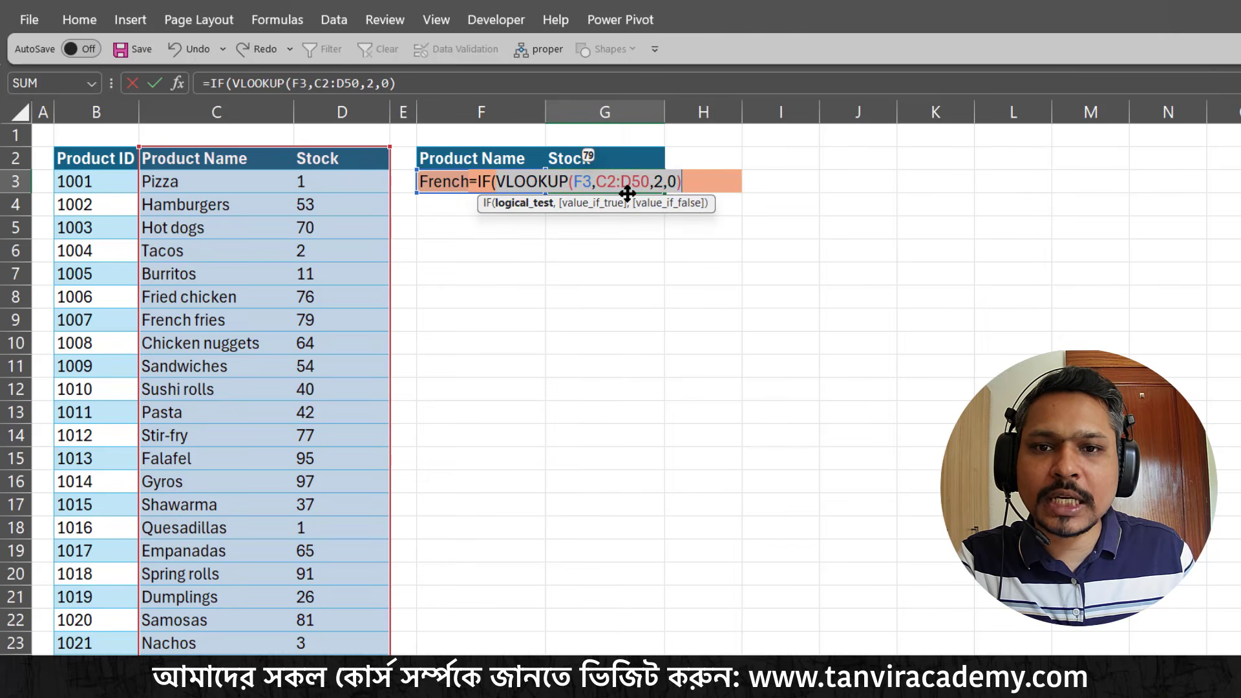
pyautogui.click(689, 182)
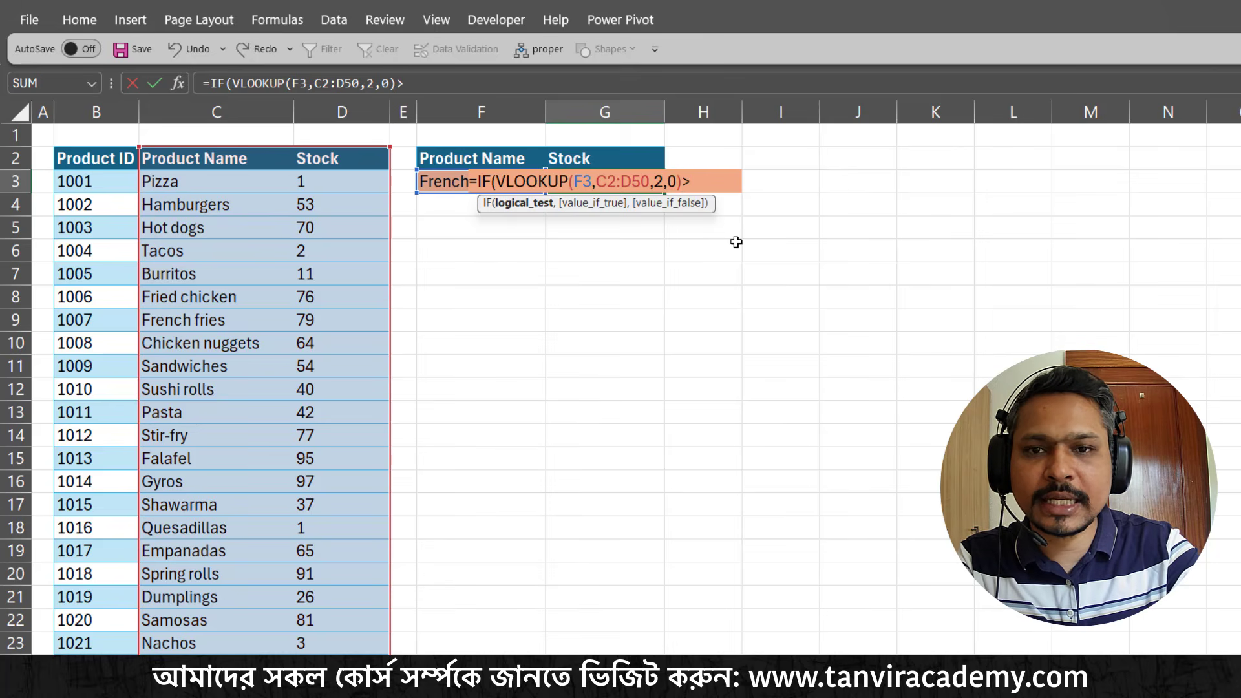
pyautogui.write('>=50')
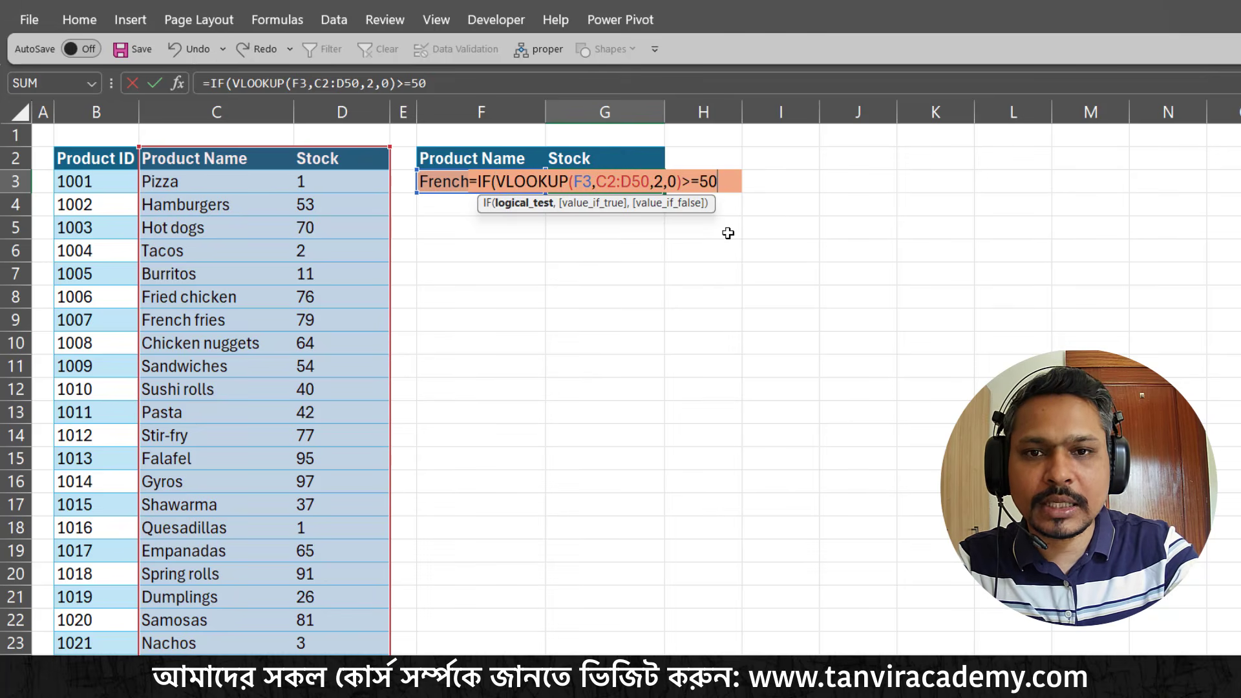
# Set the IF's true value to a copy of the VLOOKUP minus 50, VLOOKUP(F3,C2:D50,2,0)-50, and check the test and true arguments
pyautogui.write(',')
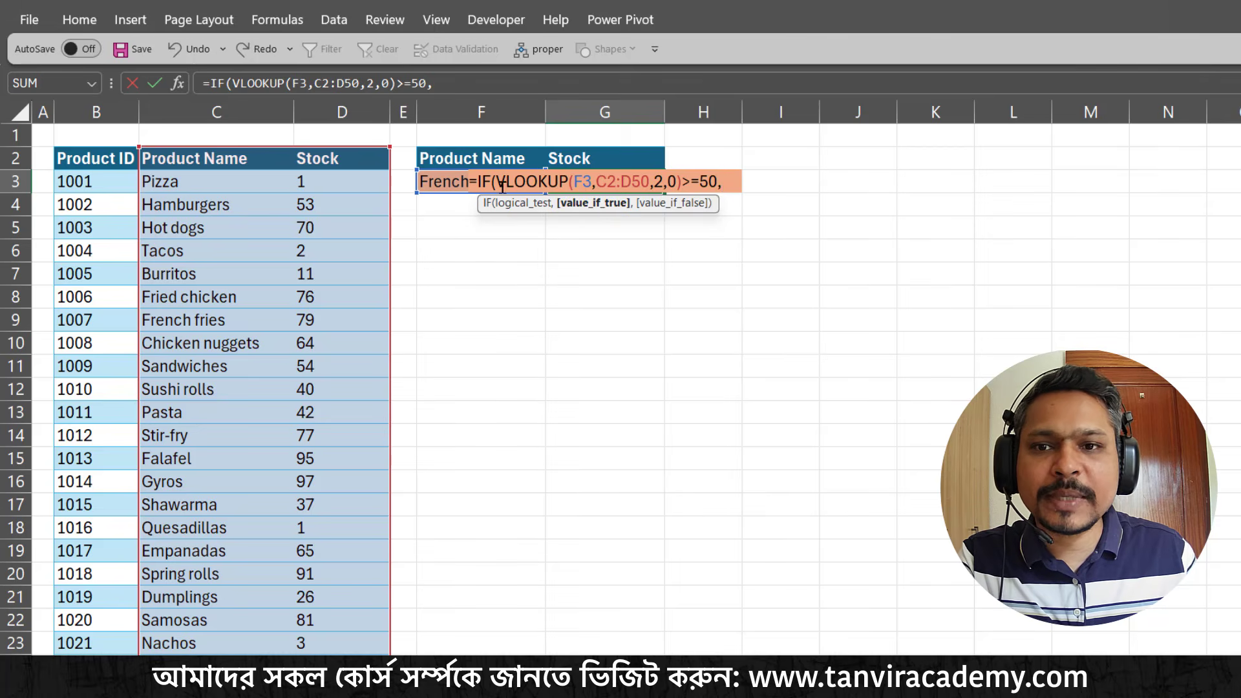
pyautogui.moveTo(580, 182); pyautogui.dragTo(681, 181)
pyautogui.hotkey('ctrl', 'c')
pyautogui.click(720, 182)
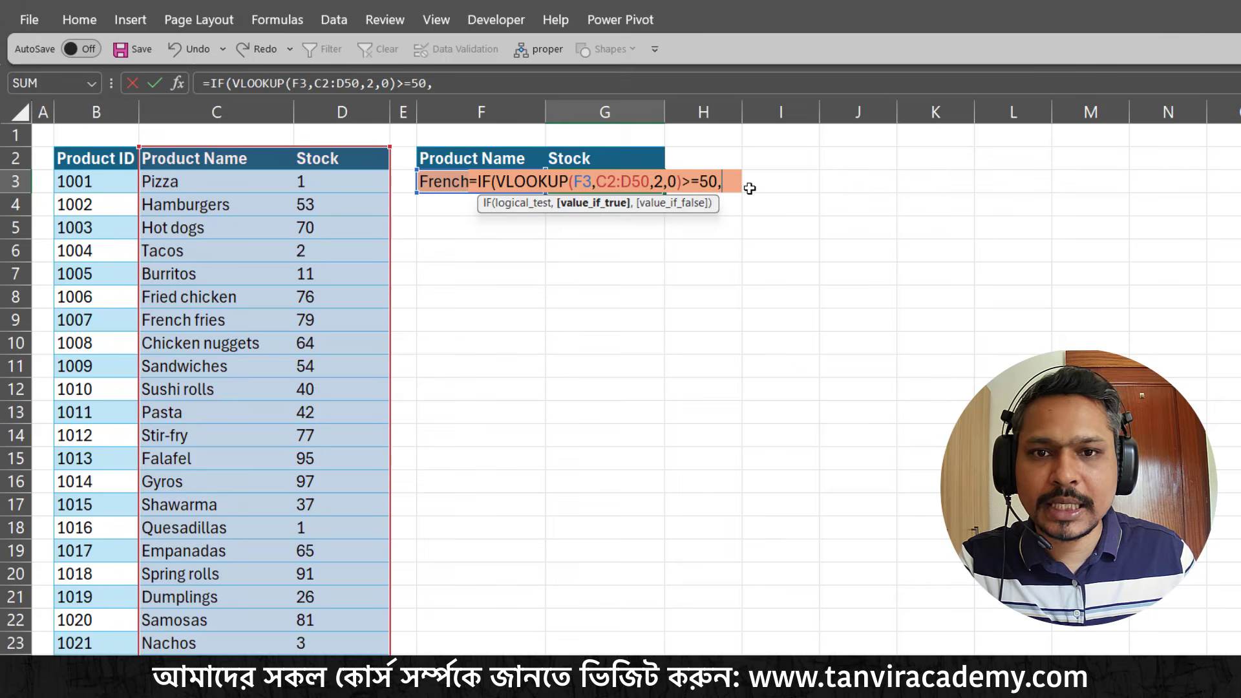
pyautogui.hotkey('ctrl', 'v')
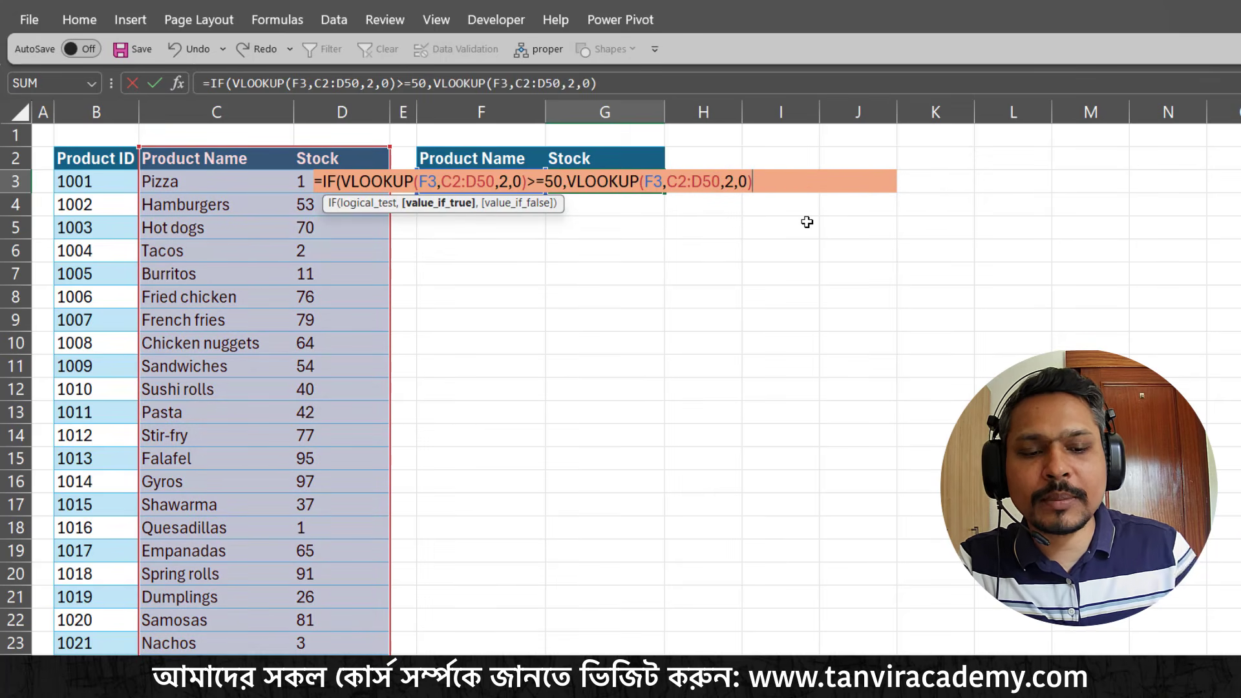
pyautogui.write('-50')
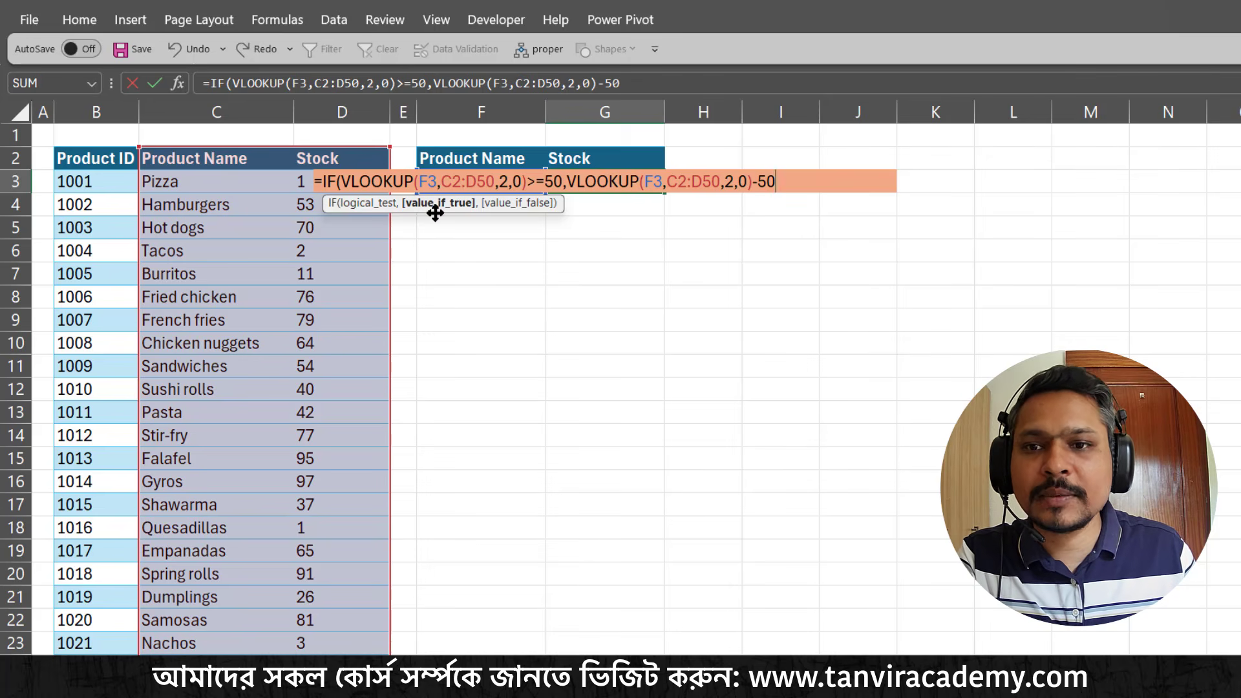
pyautogui.click(378, 205)
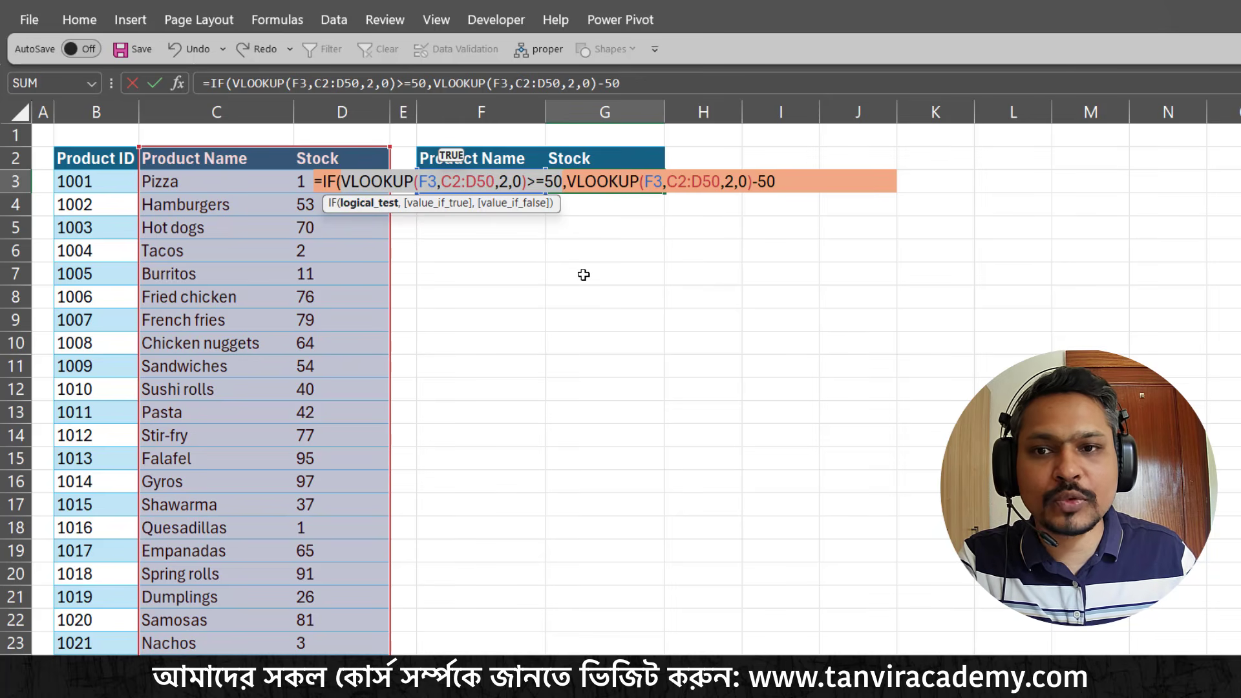
pyautogui.click(445, 205)
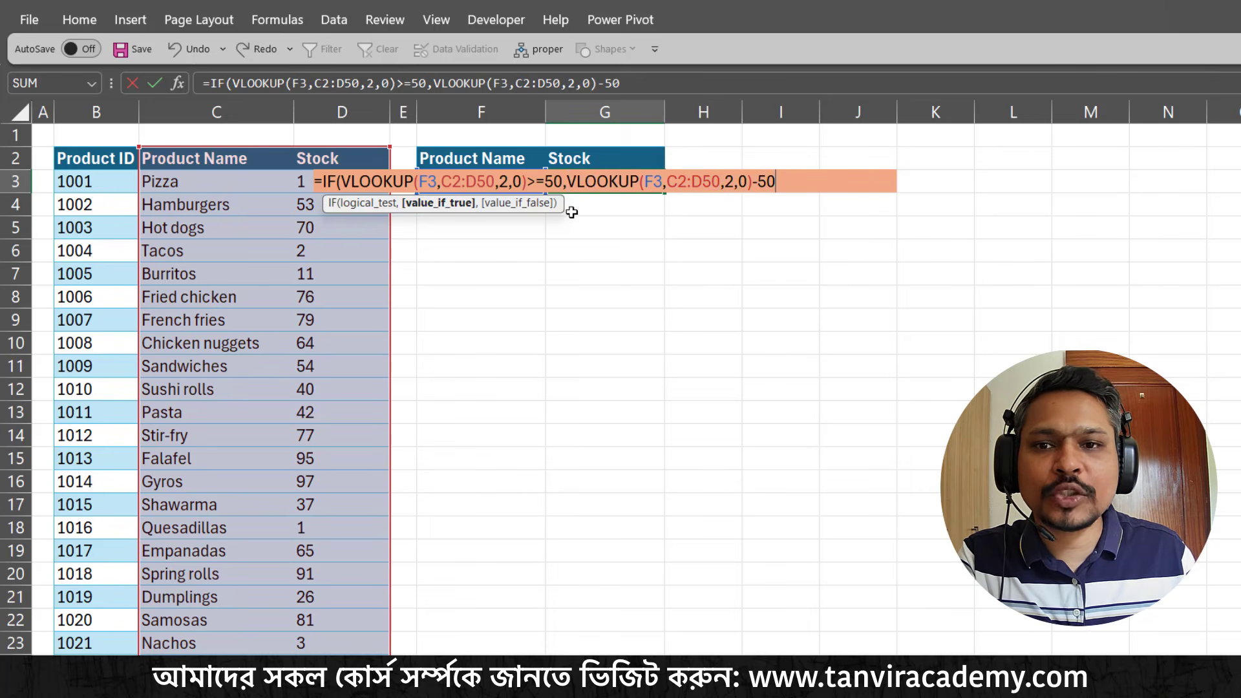
# Set the IF's false value to "Product Nai" and enter the formula, accepting the proposed closing parenthesis
pyautogui.write(',')
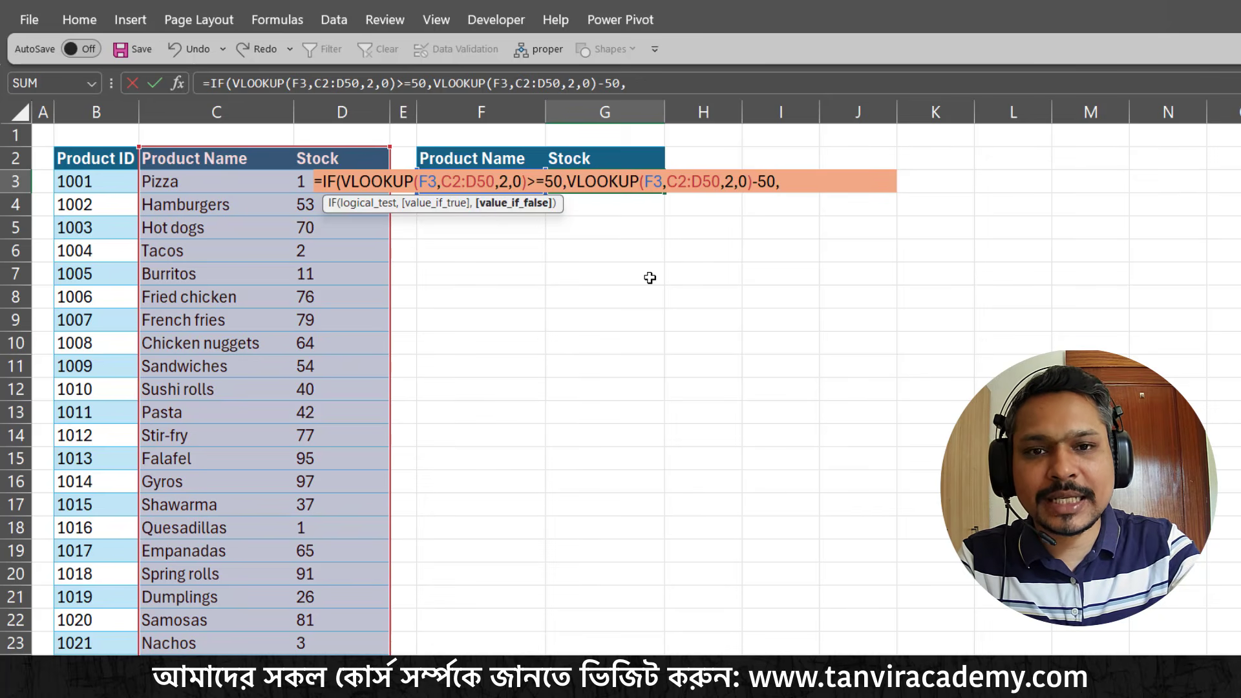
pyautogui.write('"')
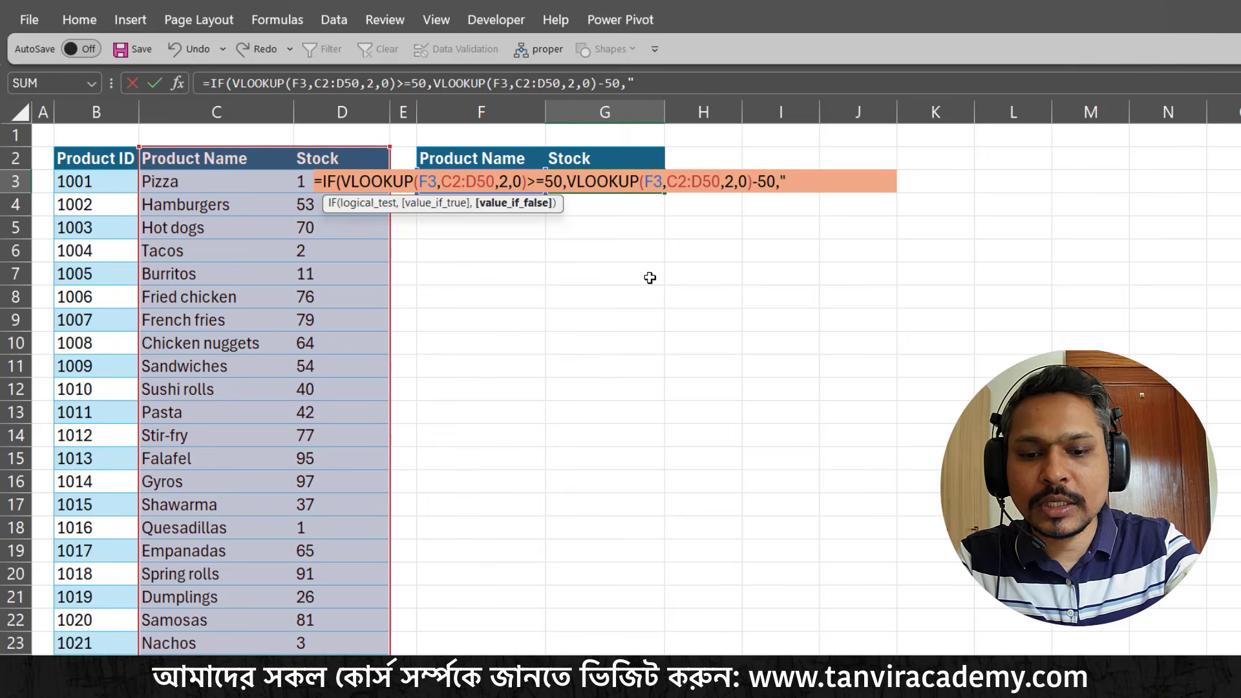
pyautogui.write('Product')
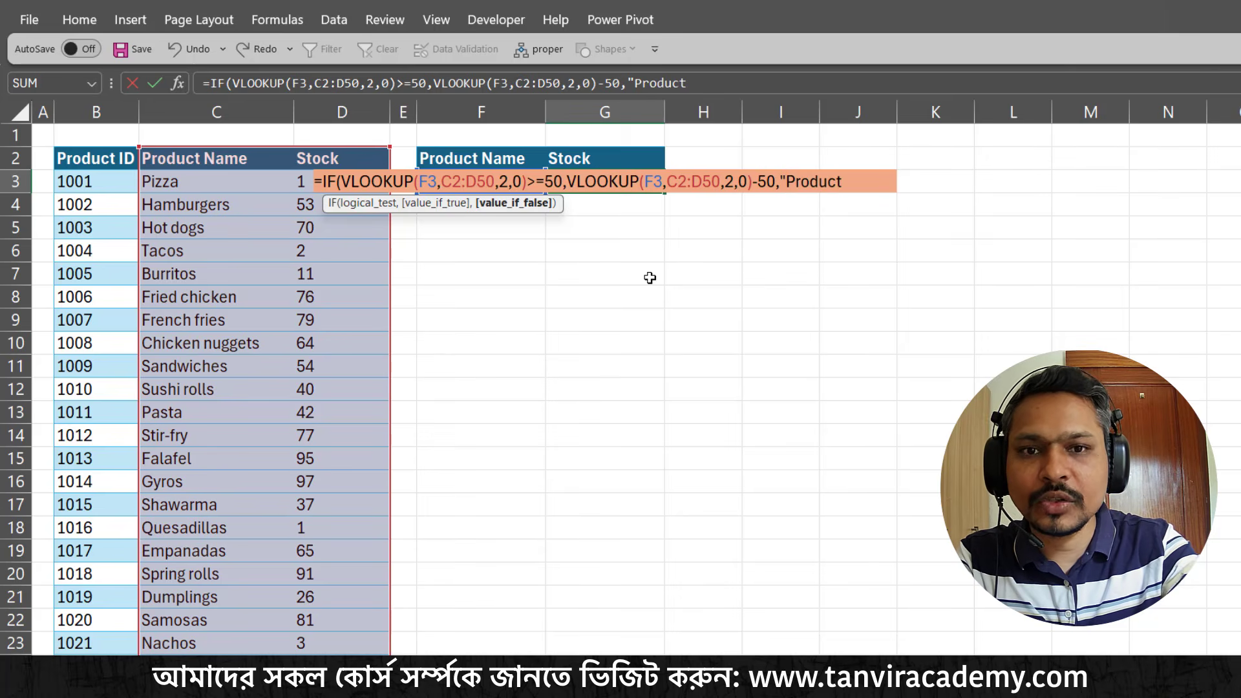
pyautogui.write(' Nai')
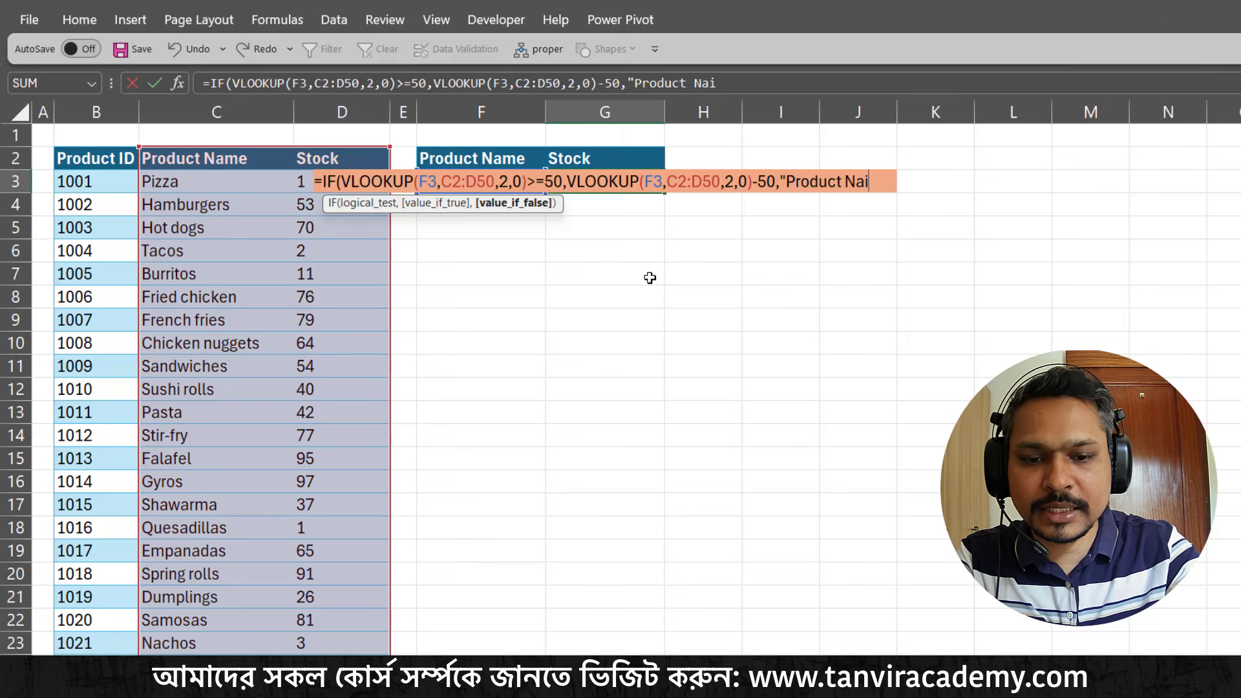
pyautogui.write('"')
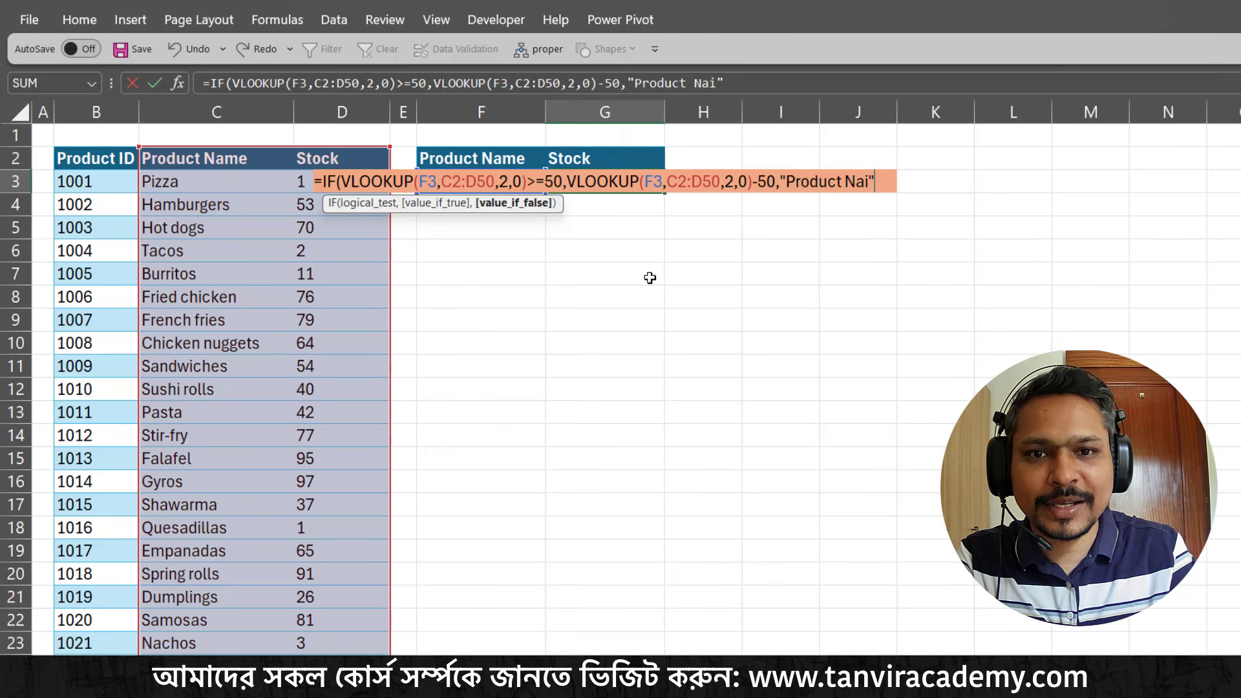
pyautogui.press('Return')
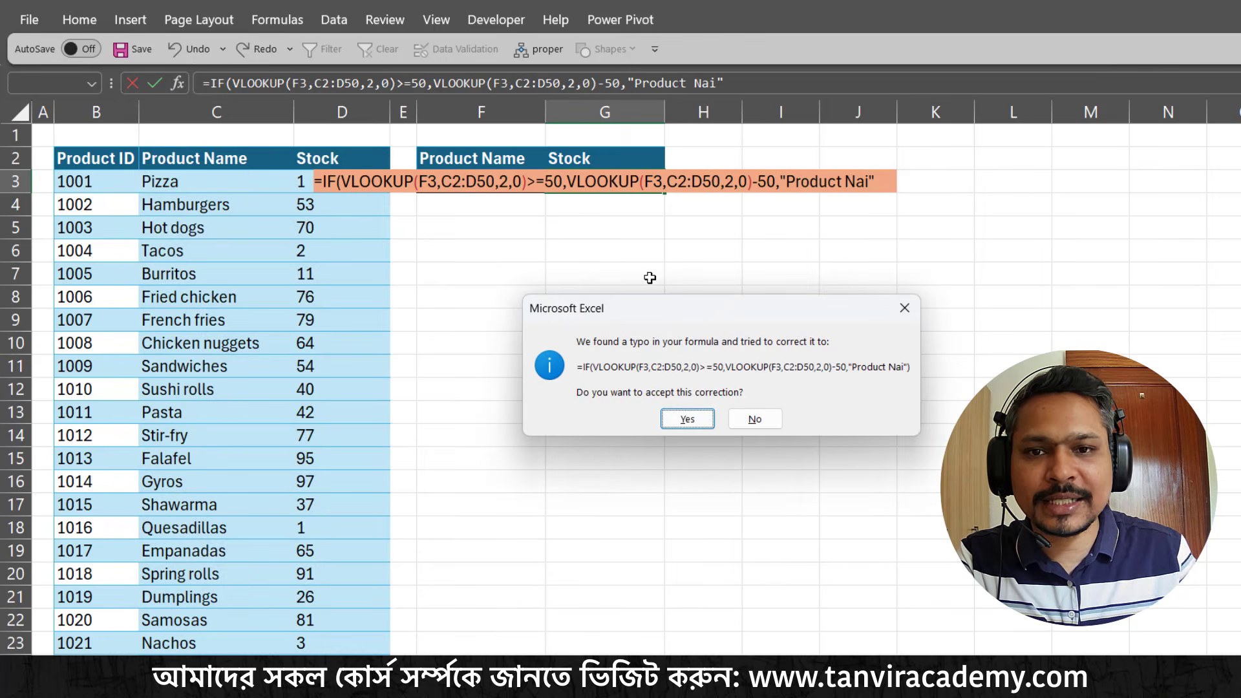
pyautogui.click(679, 420)
# Test the conditional stock formula by choosing Tacos, Hot dogs and Hamburgers in turn as the product name in F3
pyautogui.click(543, 180)
pyautogui.click(554, 184)
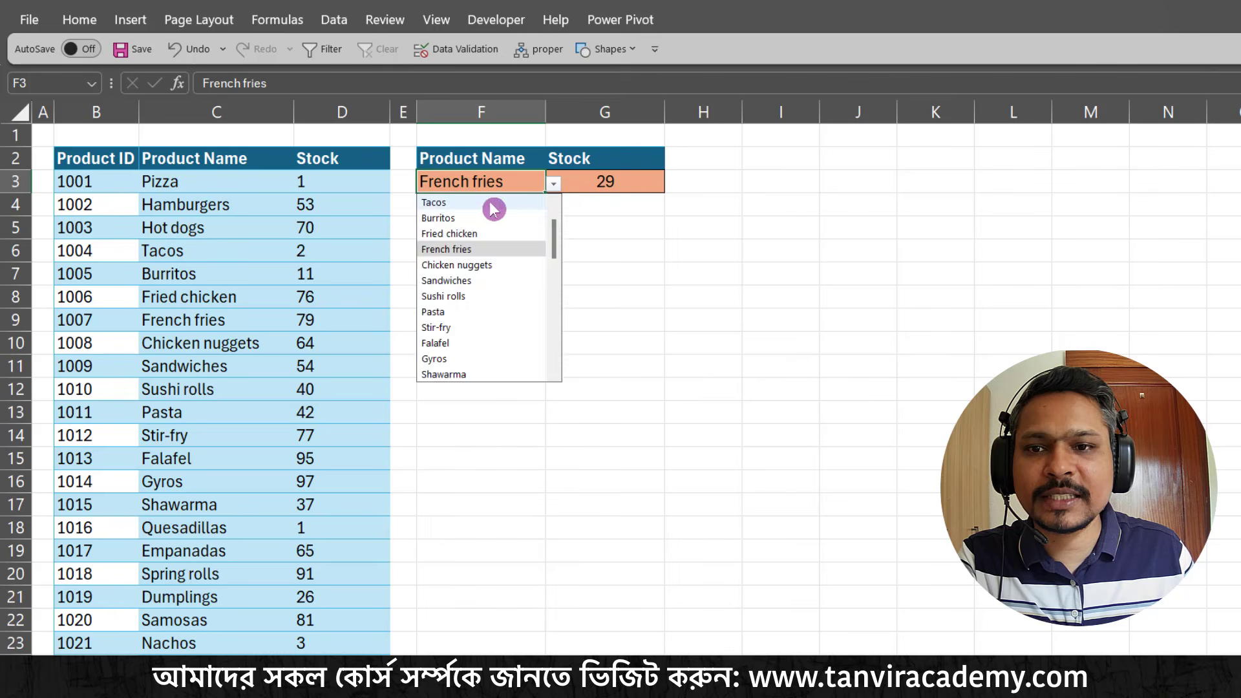
pyautogui.click(501, 206)
pyautogui.click(554, 184)
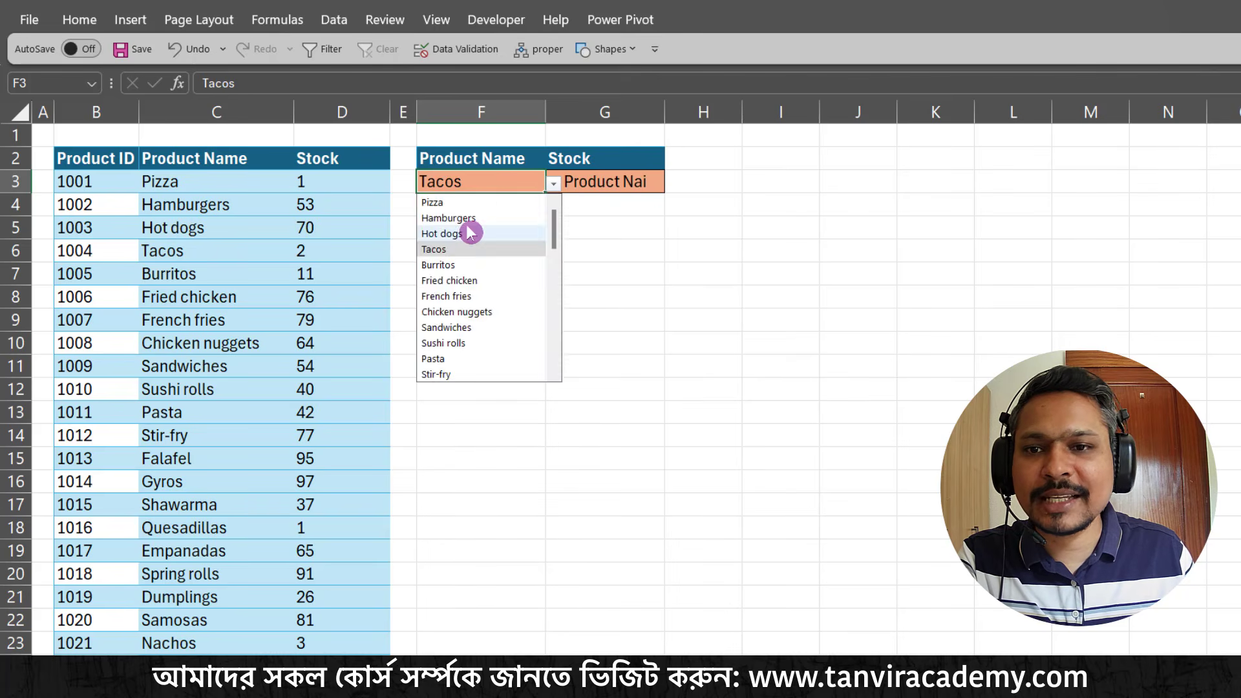
pyautogui.click(467, 231)
pyautogui.click(554, 185)
pyautogui.click(499, 214)
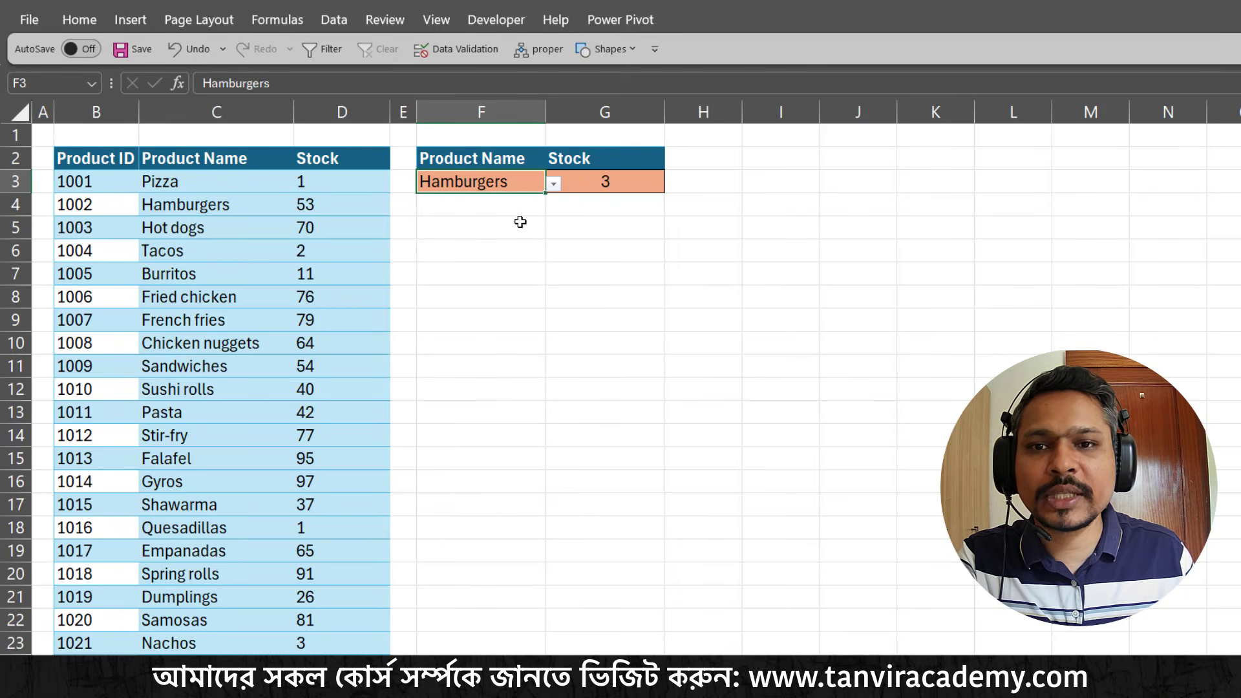
# Review the subtracted 50 in the G3 formula and close the cell without changing it
pyautogui.doubleClick(608, 186)
pyautogui.moveTo(776, 182); pyautogui.dragTo(762, 181)
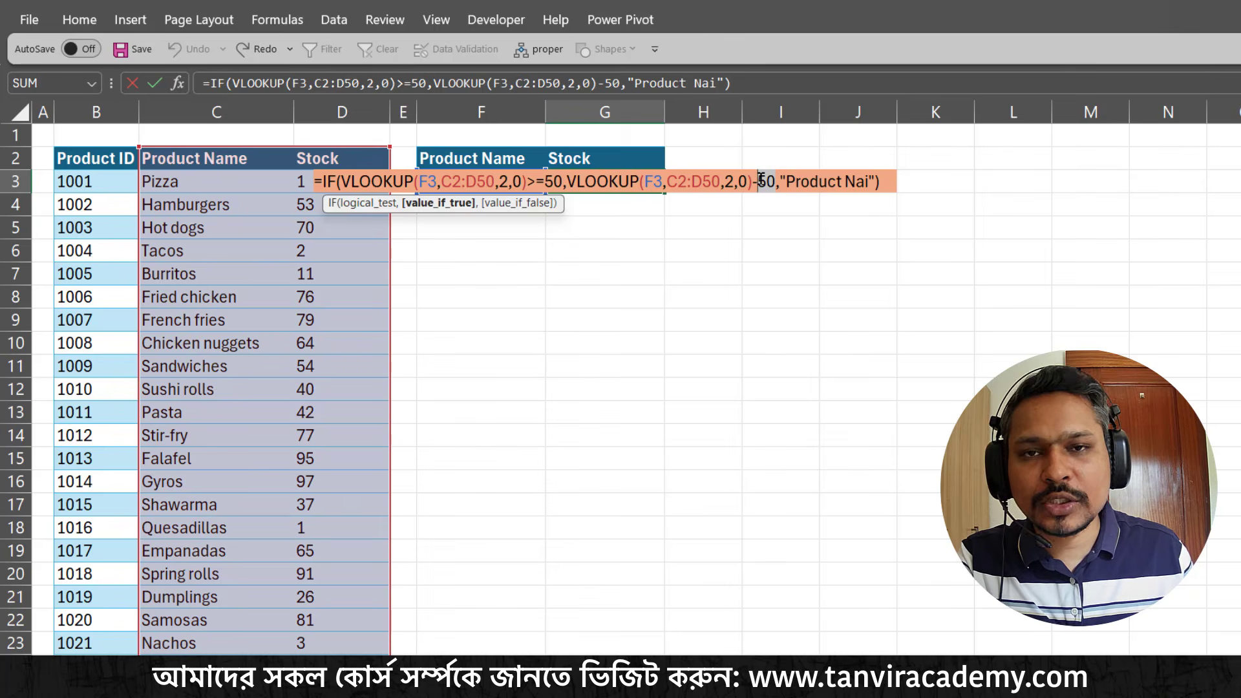
pyautogui.click(893, 182)
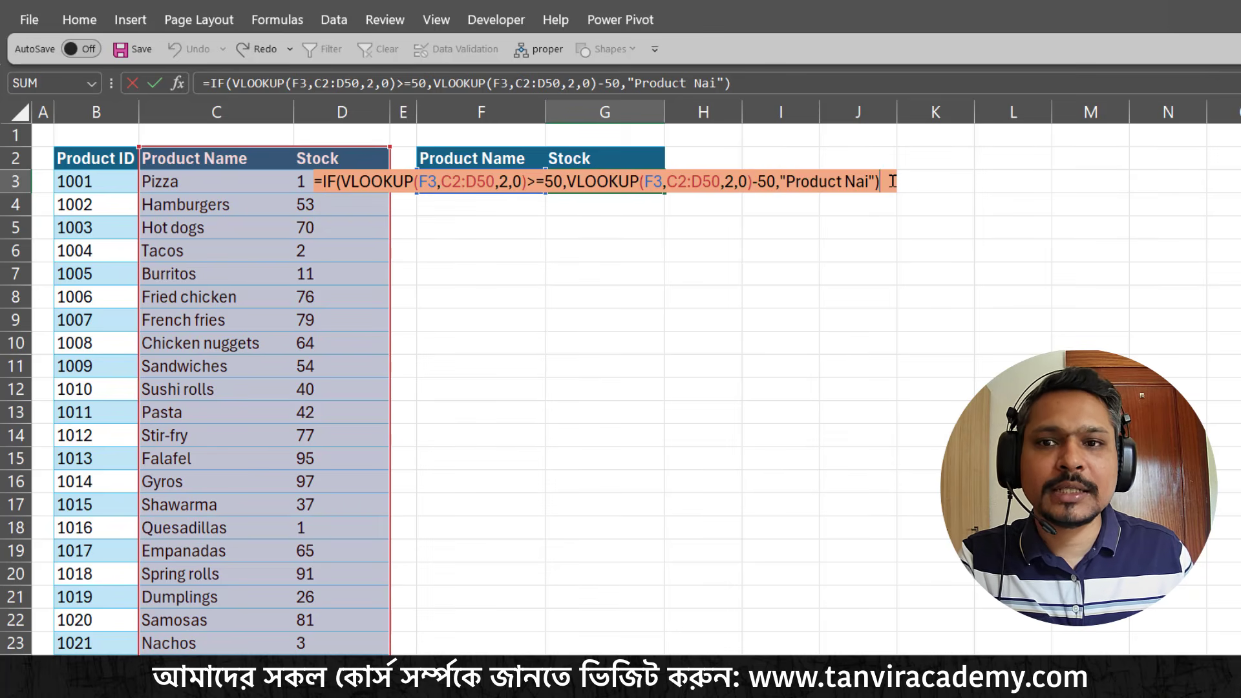
pyautogui.press('Return')
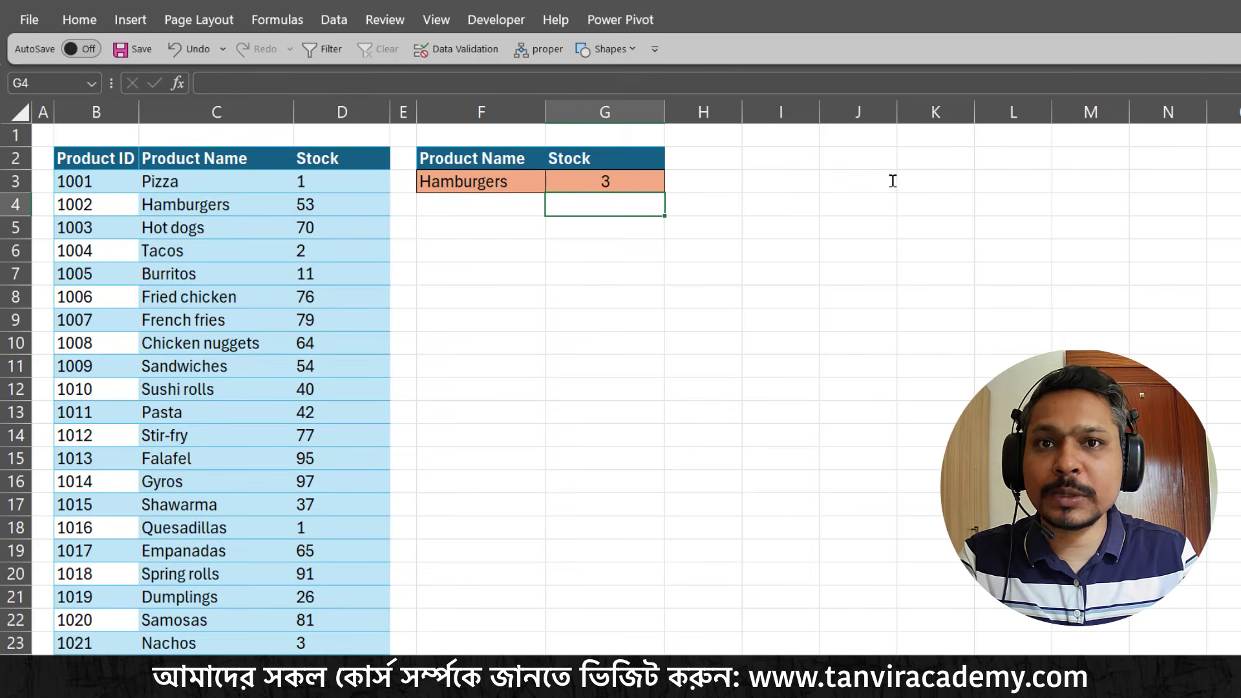
pyautogui.click(794, 333)
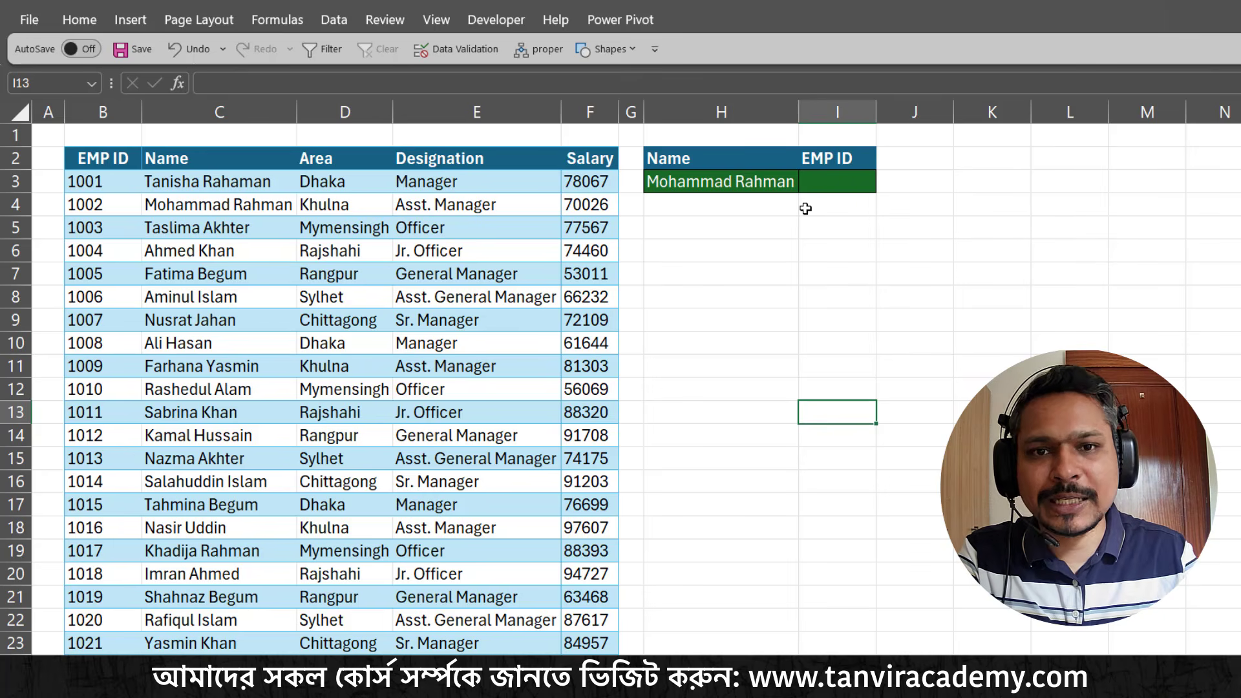
# Start an XLOOKUP formula in the EMP ID result cell I3 of the employee sheet with the name cell H3 as the lookup value
pyautogui.click(818, 182)
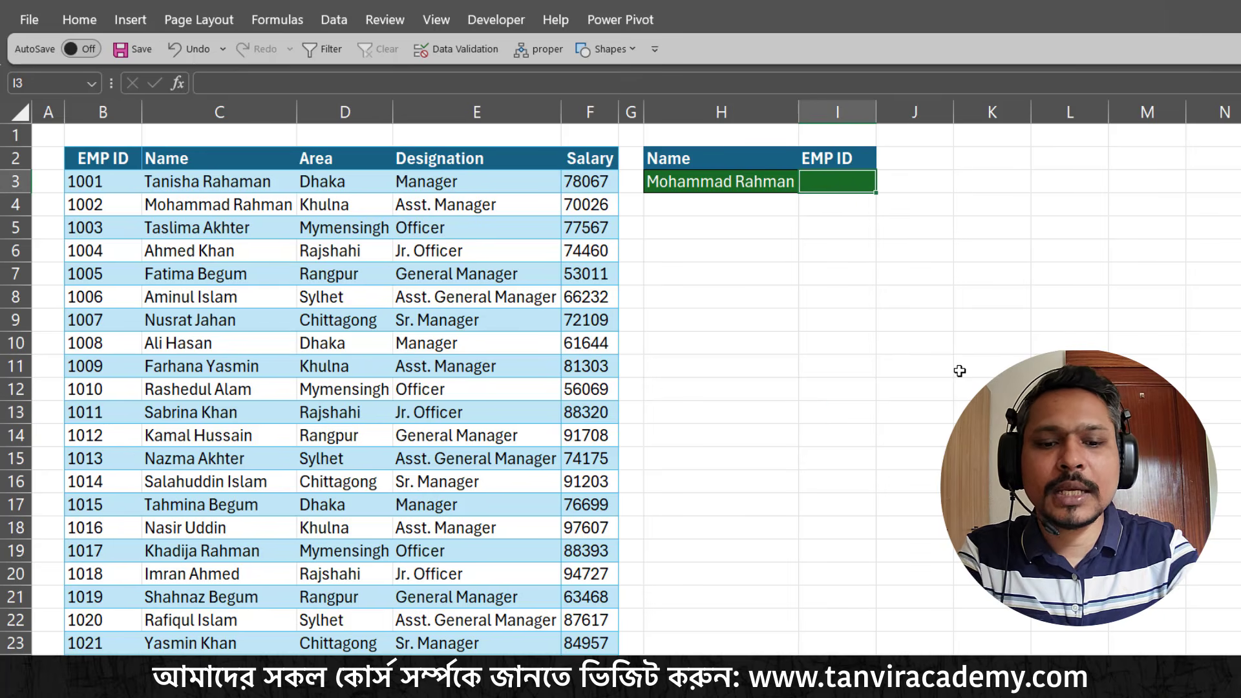
pyautogui.write('=xlo')
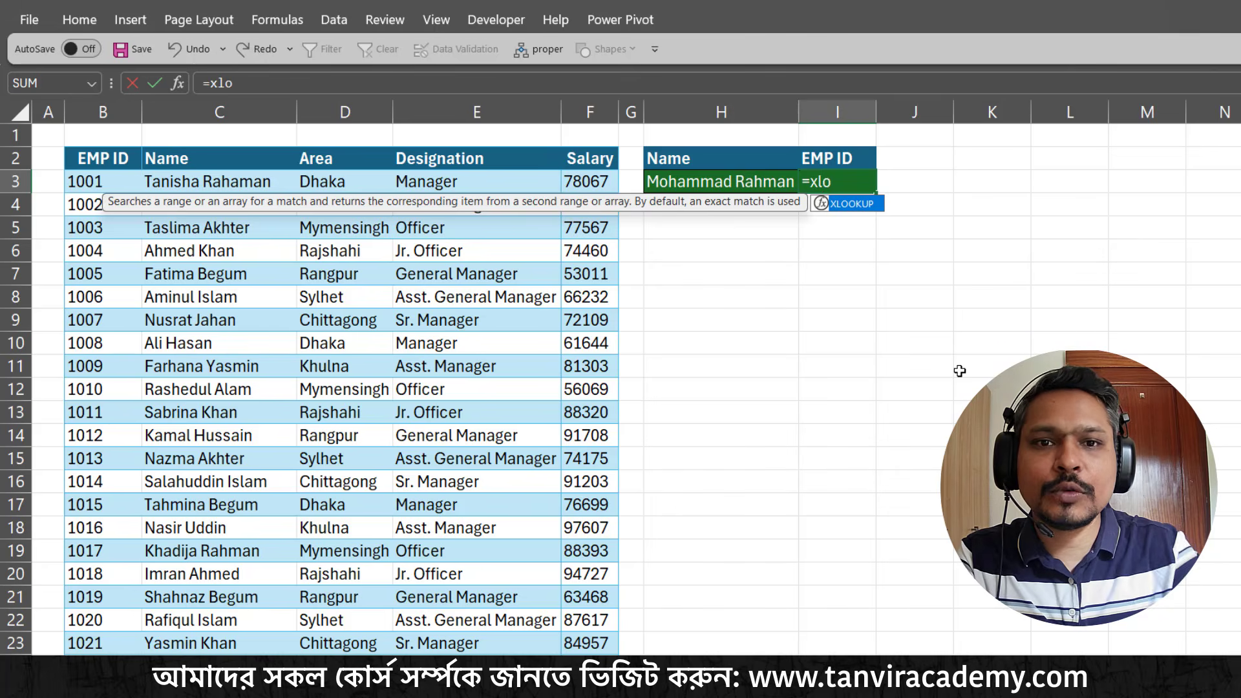
pyautogui.press('Tab')
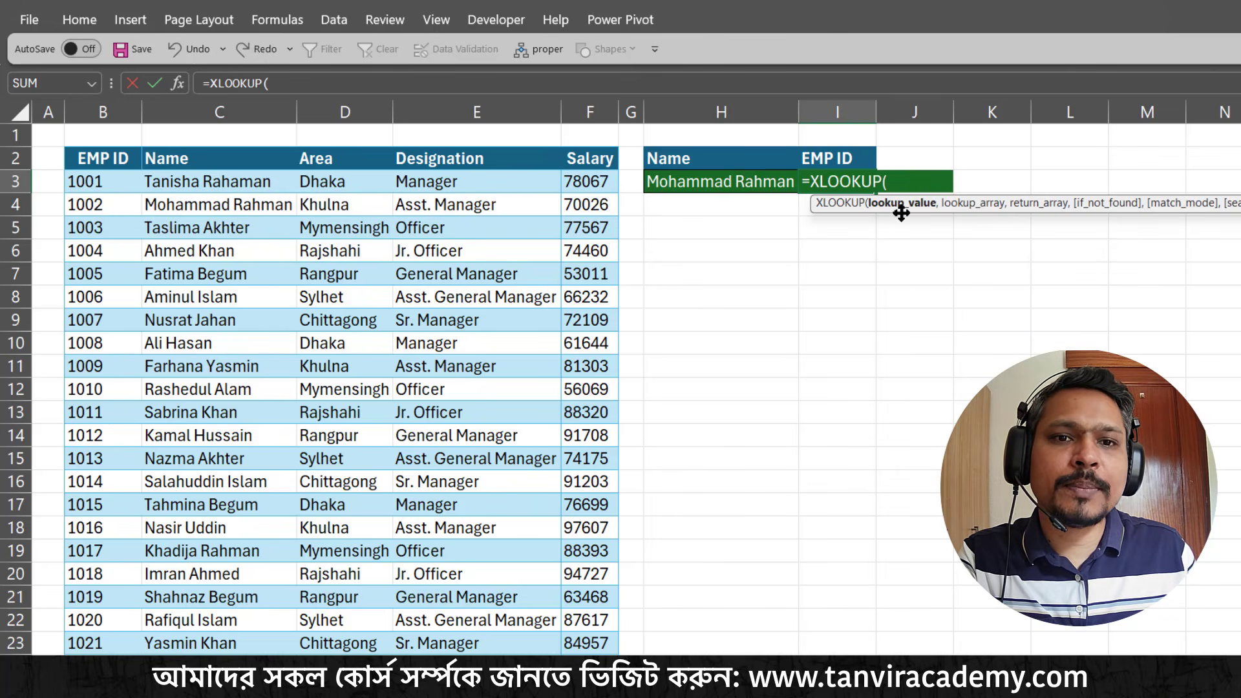
pyautogui.click(745, 179)
pyautogui.write(',')
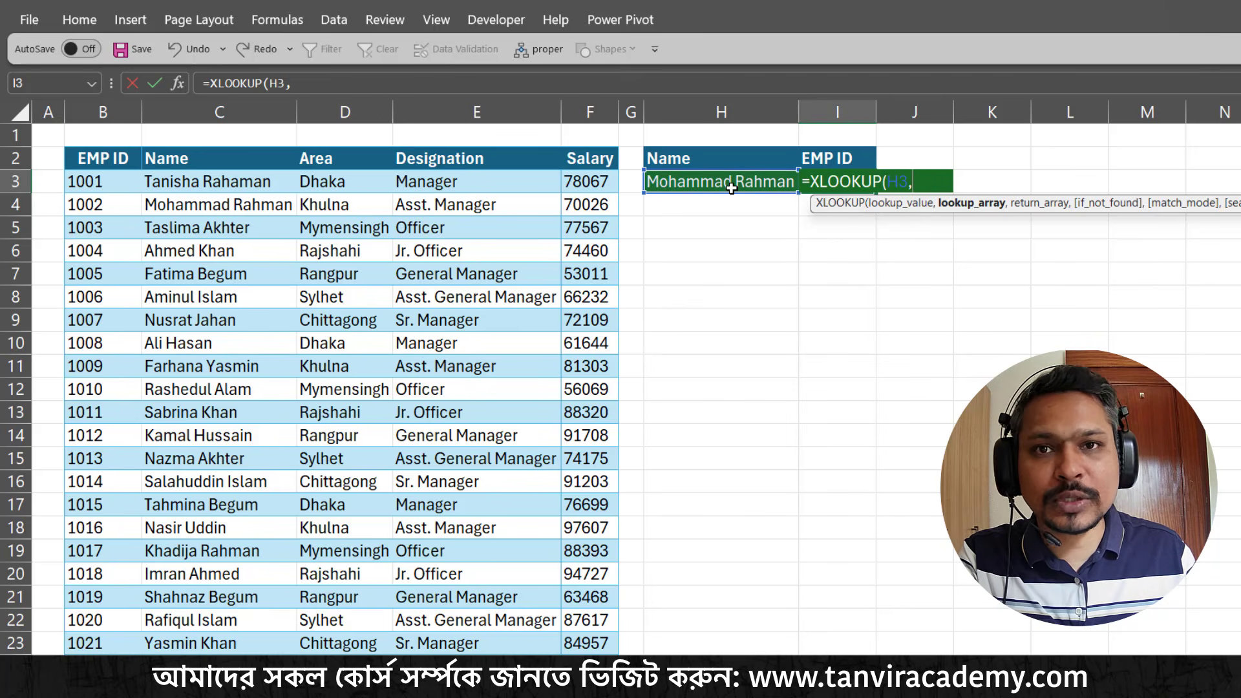
# Set the XLOOKUP's lookup array to the employee names in C3:C50, dismissing the premature entry attempt
pyautogui.click(205, 182)
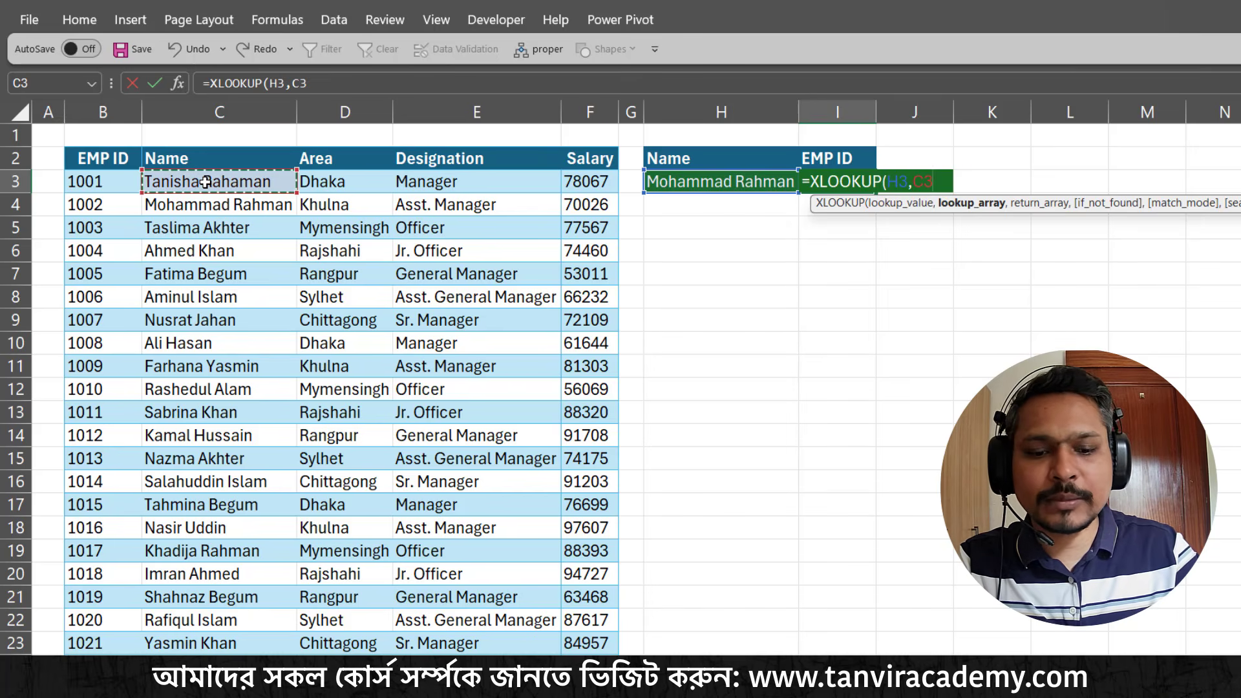
pyautogui.hotkey('ctrl', 'shift', 'Down')
pyautogui.press('Return')
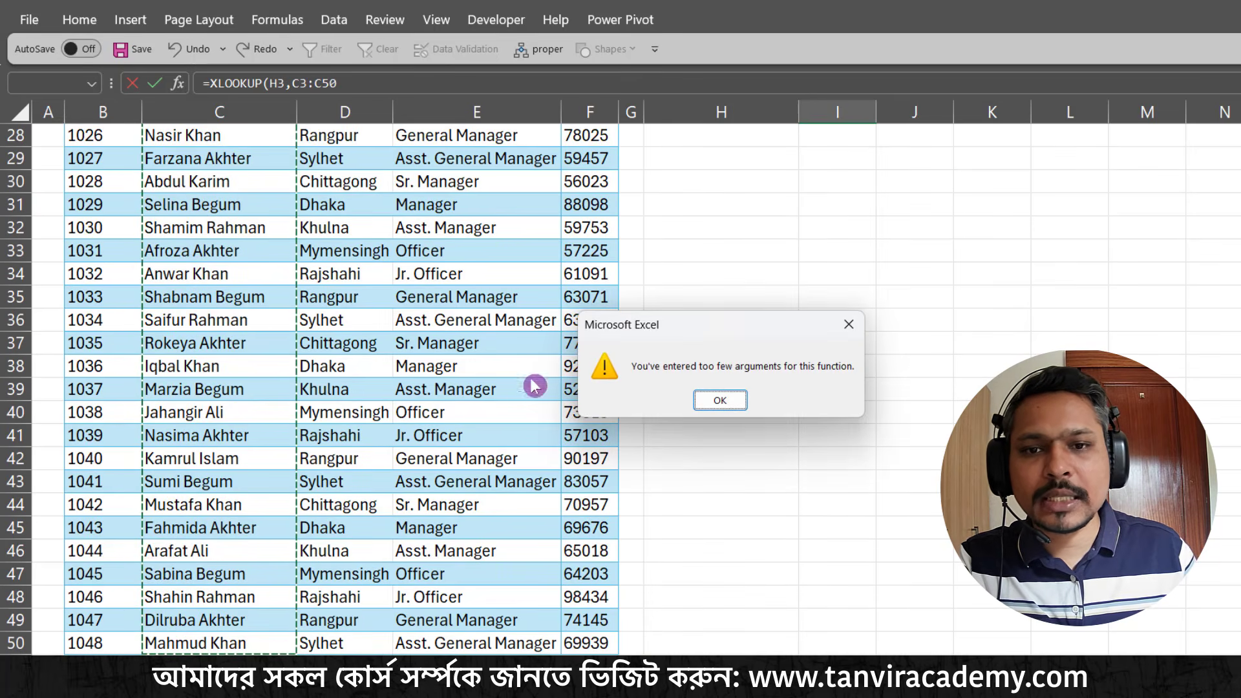
pyautogui.click(717, 400)
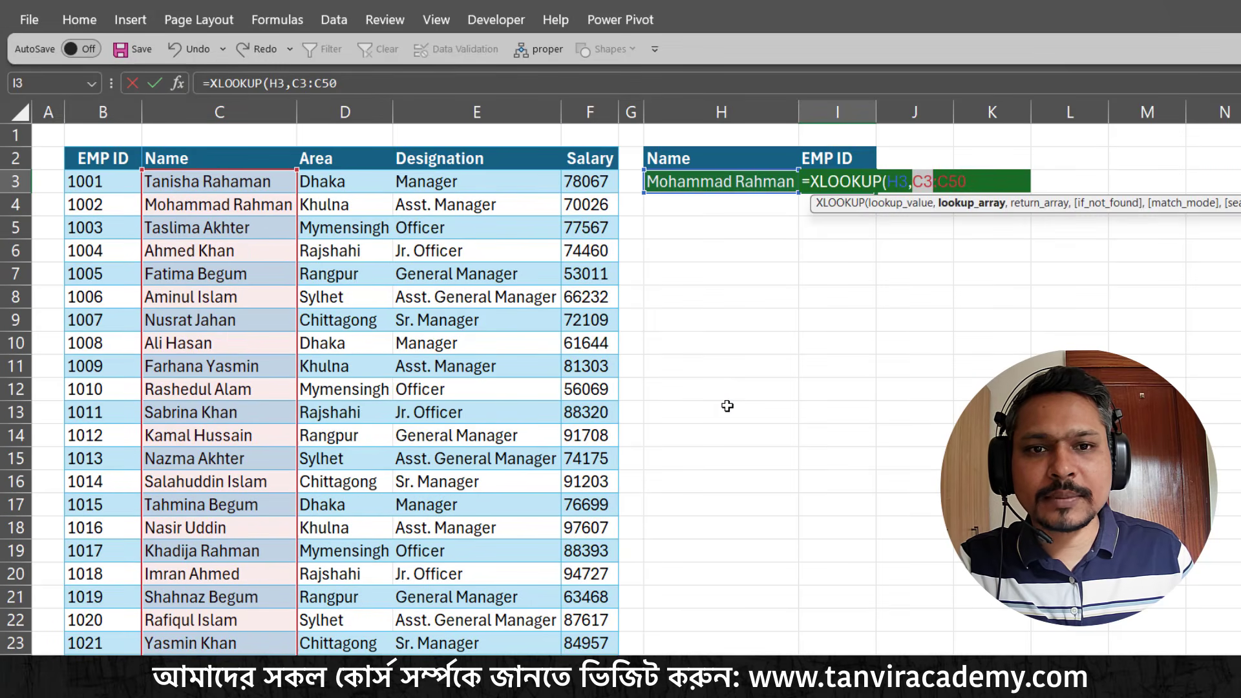
pyautogui.click(988, 174)
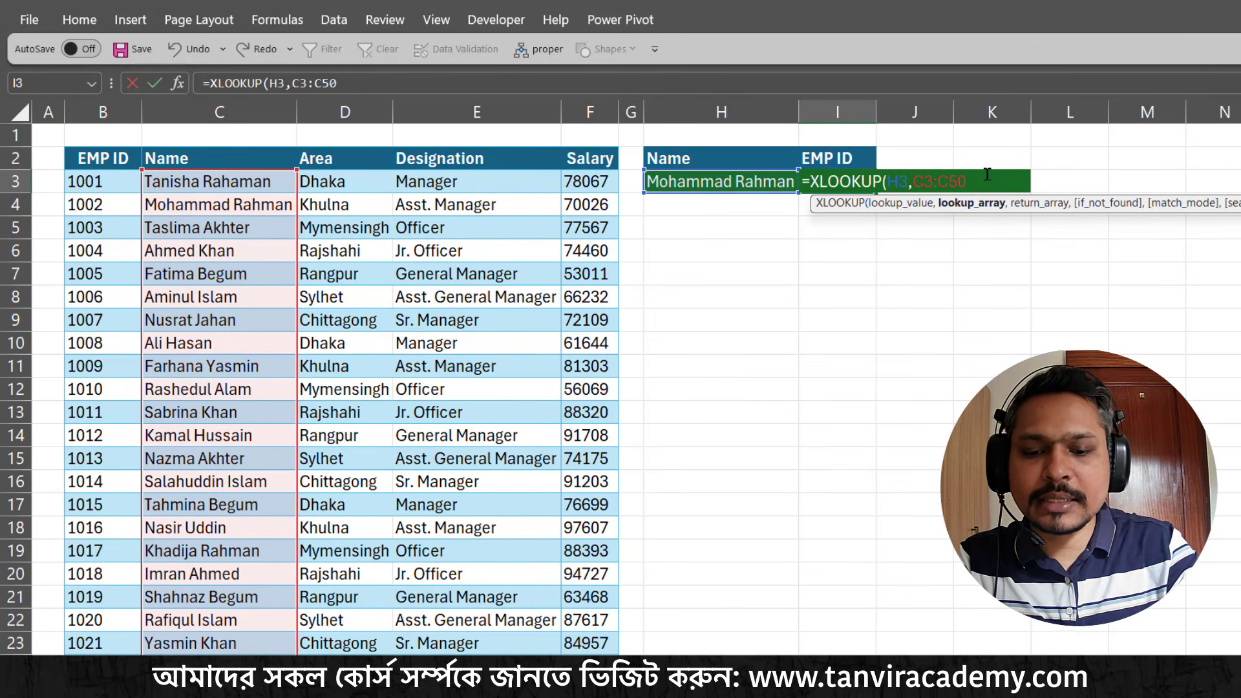
pyautogui.write(',')
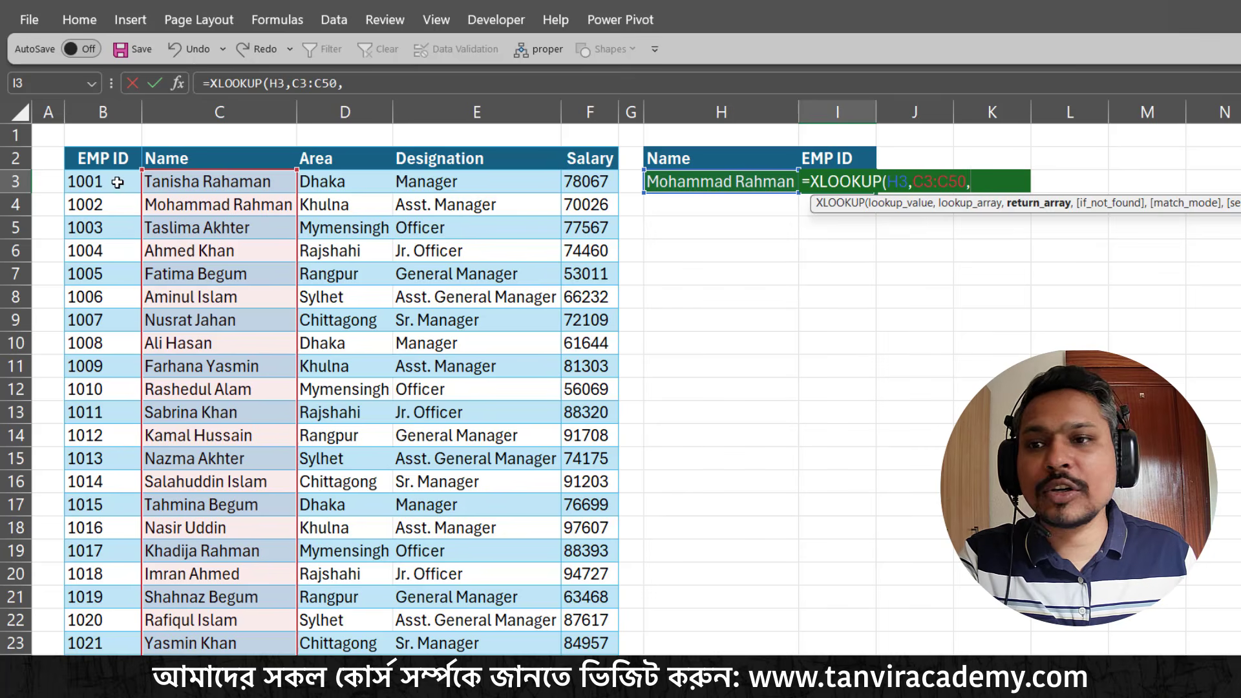
# Set the XLOOKUP's return array to the employee IDs in B3:B50
pyautogui.click(99, 179)
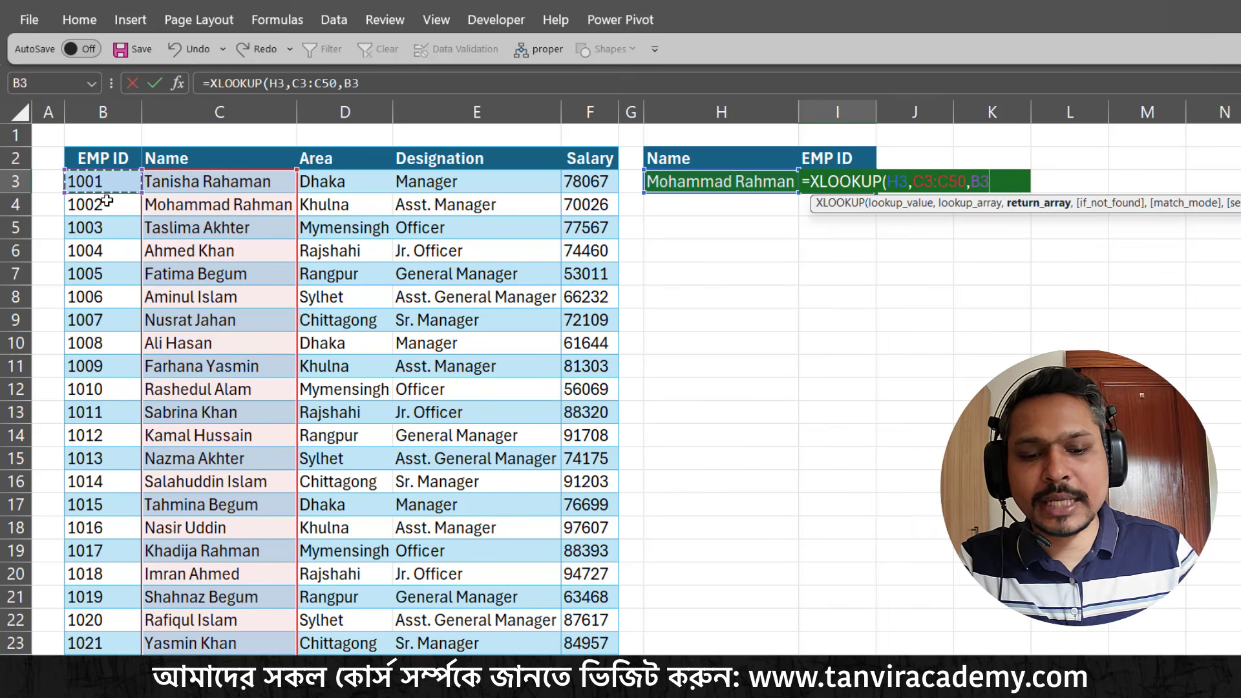
pyautogui.hotkey('ctrl', 'shift', 'Down')
pyautogui.scroll(6, 107, 200)
pyautogui.scroll(3, 107, 200)
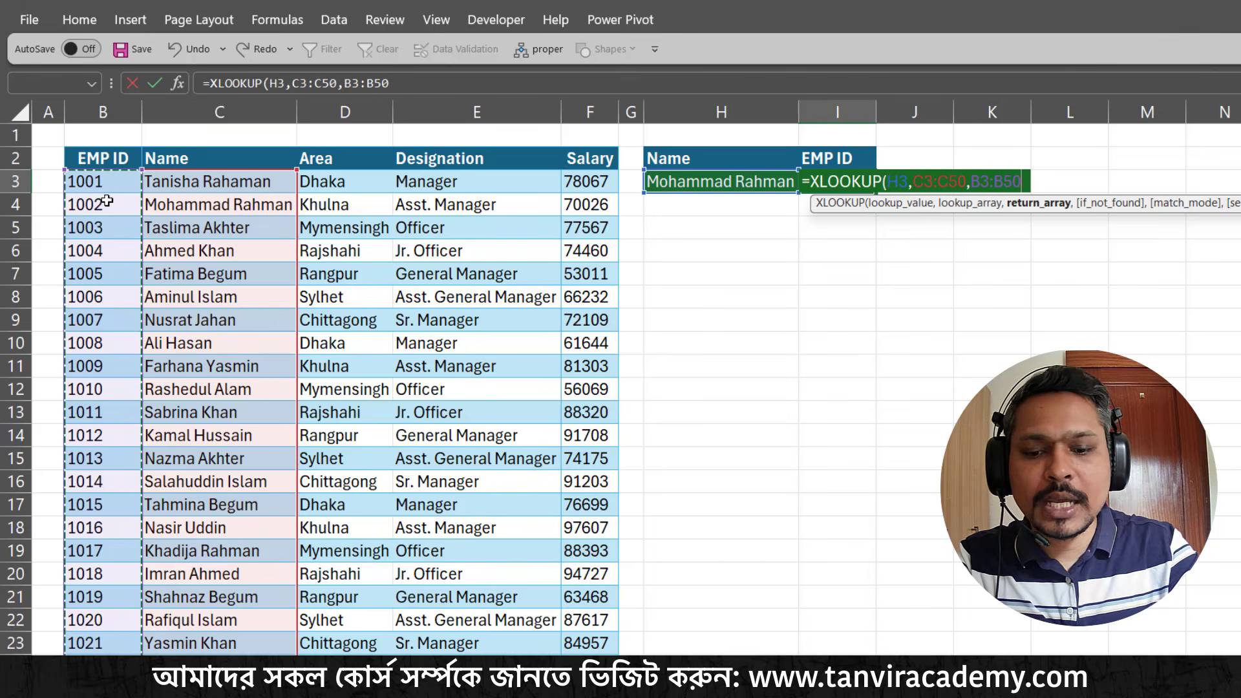
pyautogui.write(',')
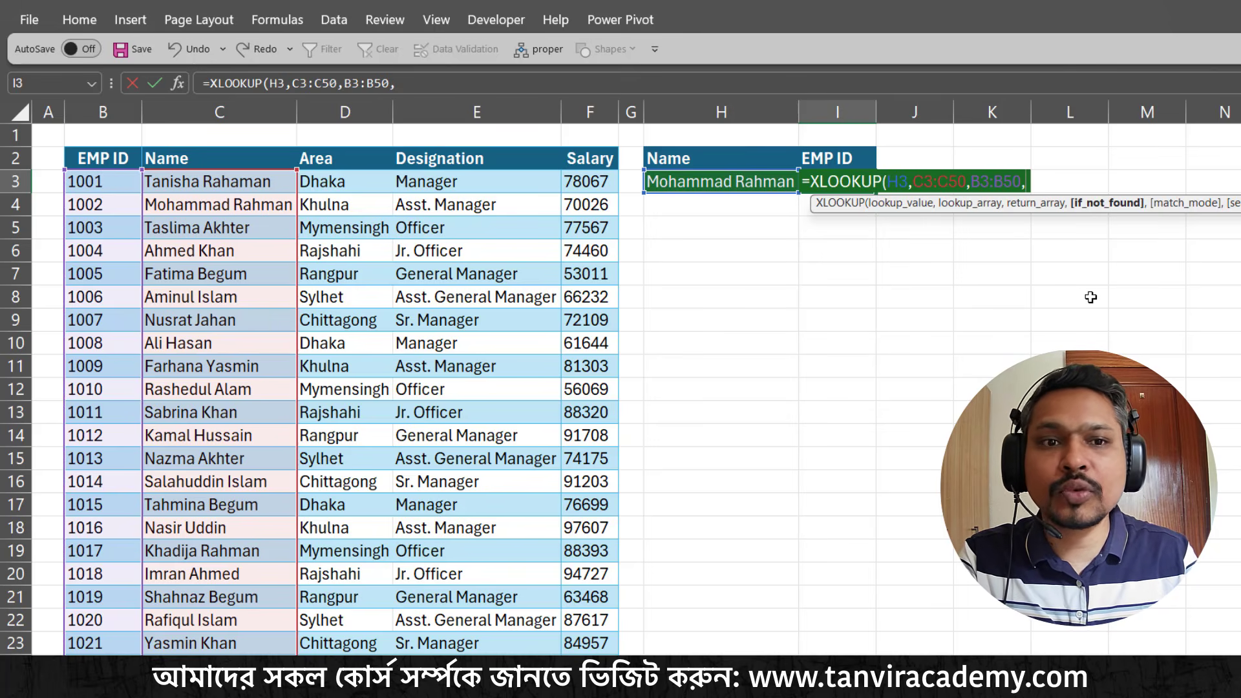
pyautogui.write('"')
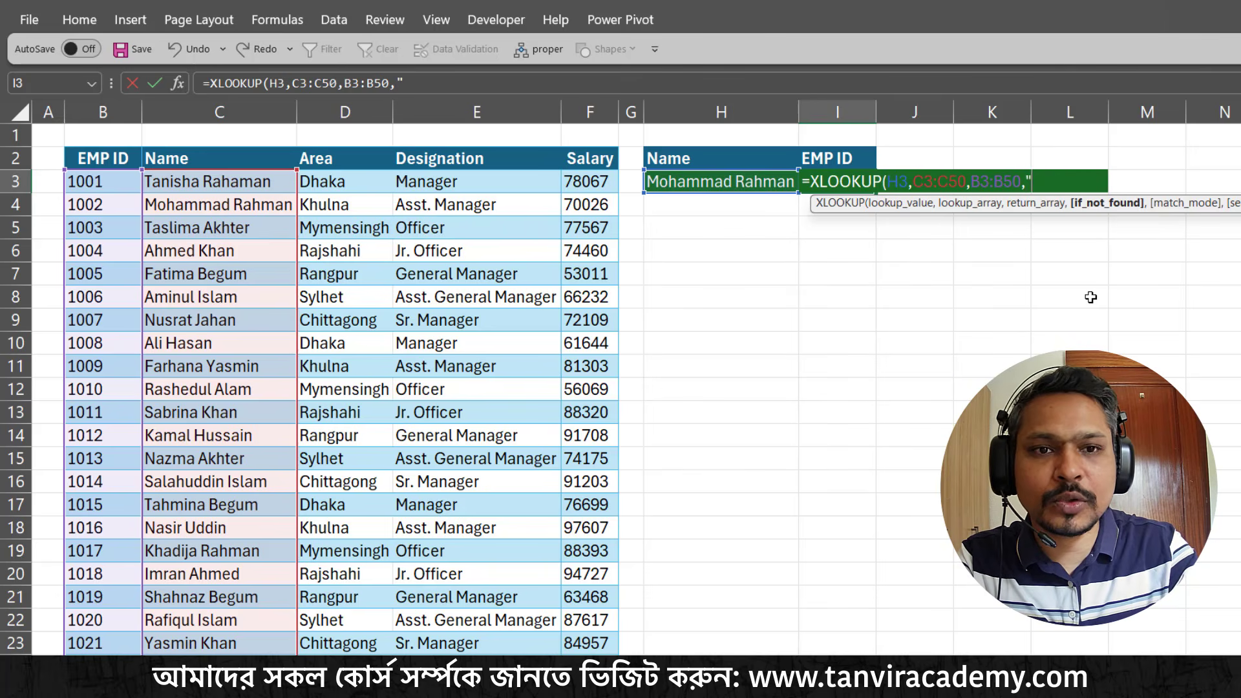
pyautogui.write('Wr')
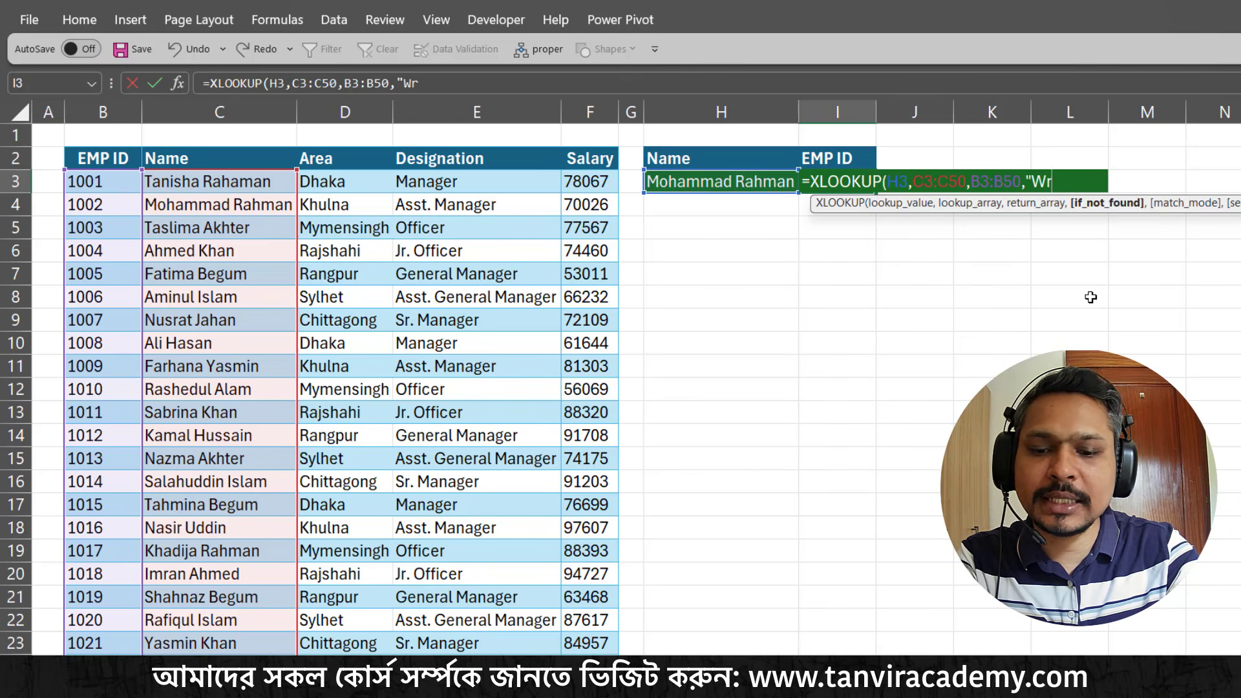
pyautogui.write('ong ID"')
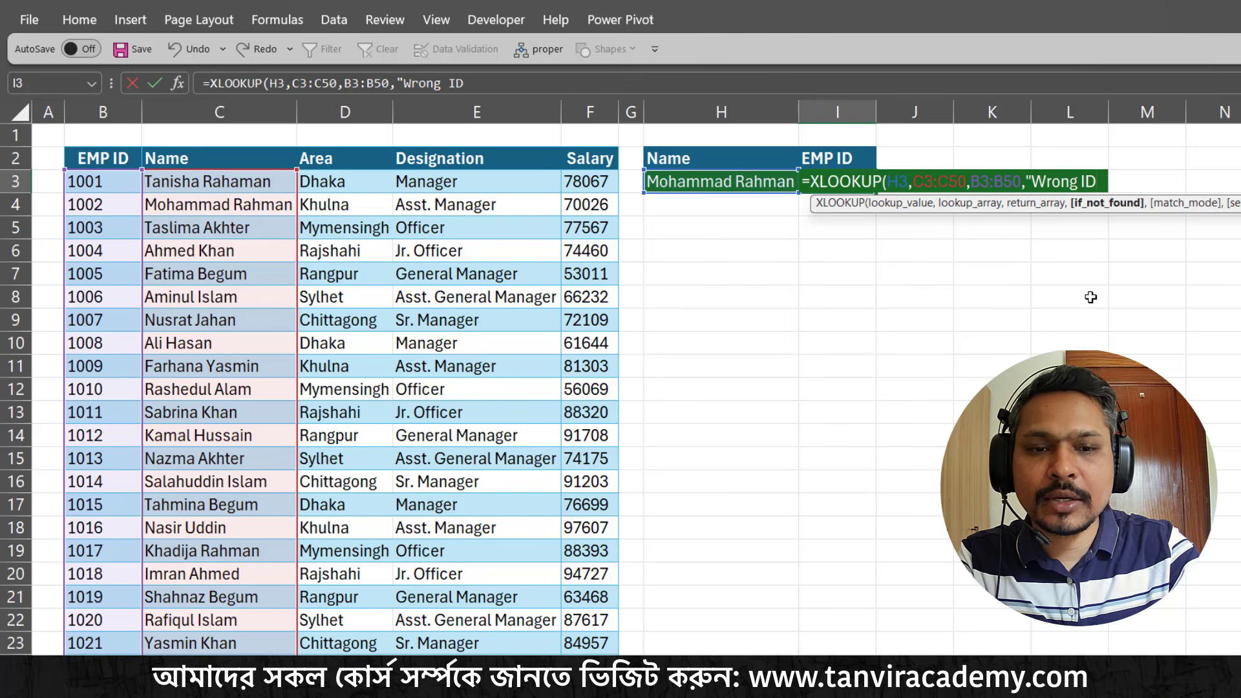
# Set the XLOOKUP's if-not-found text to "Wrong Name", close the formula and enter it in I3
pyautogui.press('BackSpace')
pyautogui.press('BackSpace')
pyautogui.press('BackSpace')
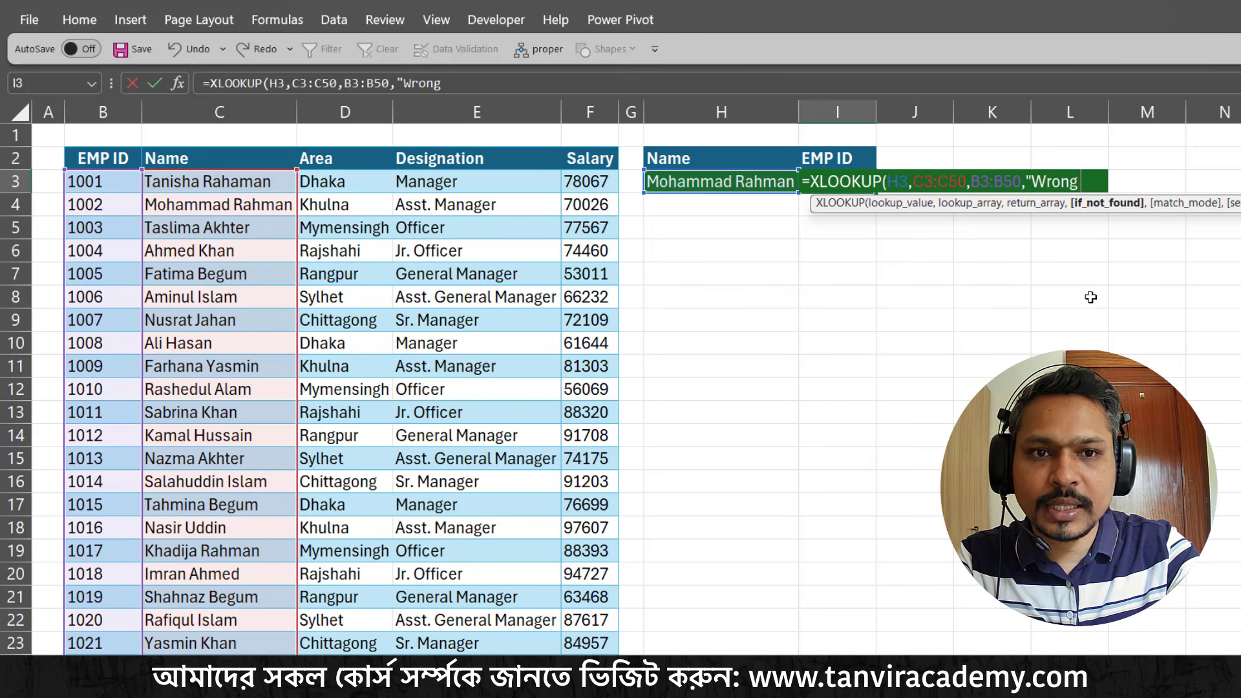
pyautogui.write('Name"')
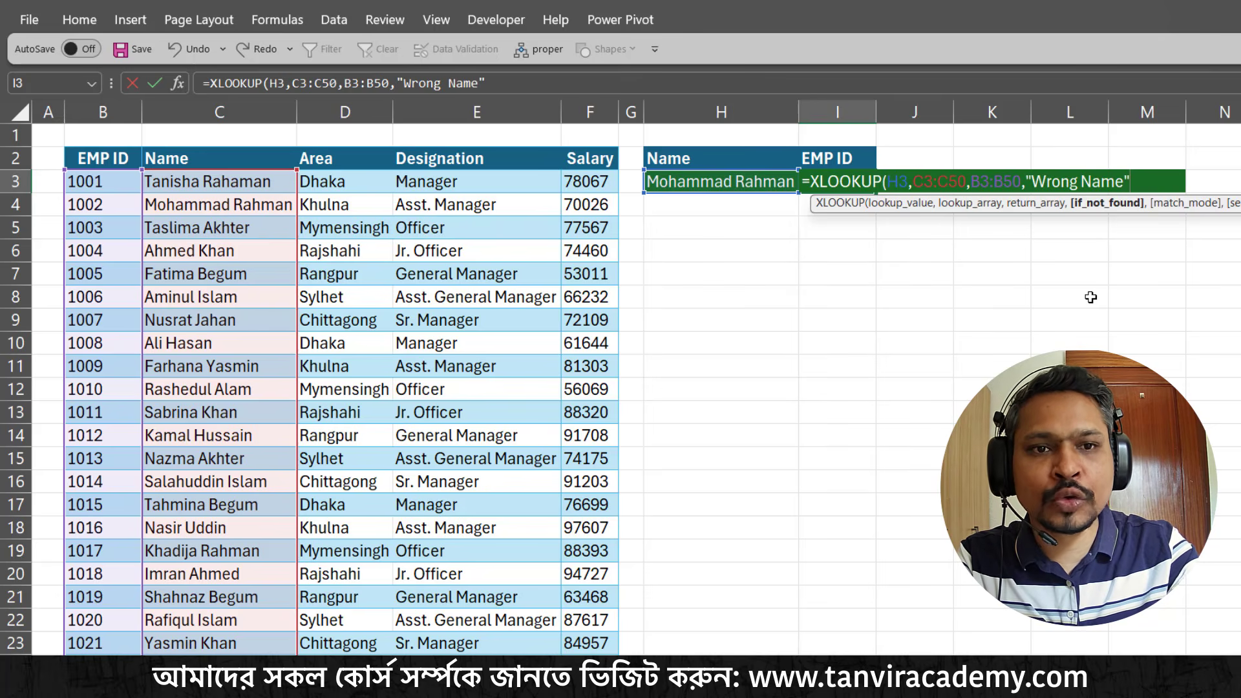
pyautogui.write(')')
pyautogui.press('Return')
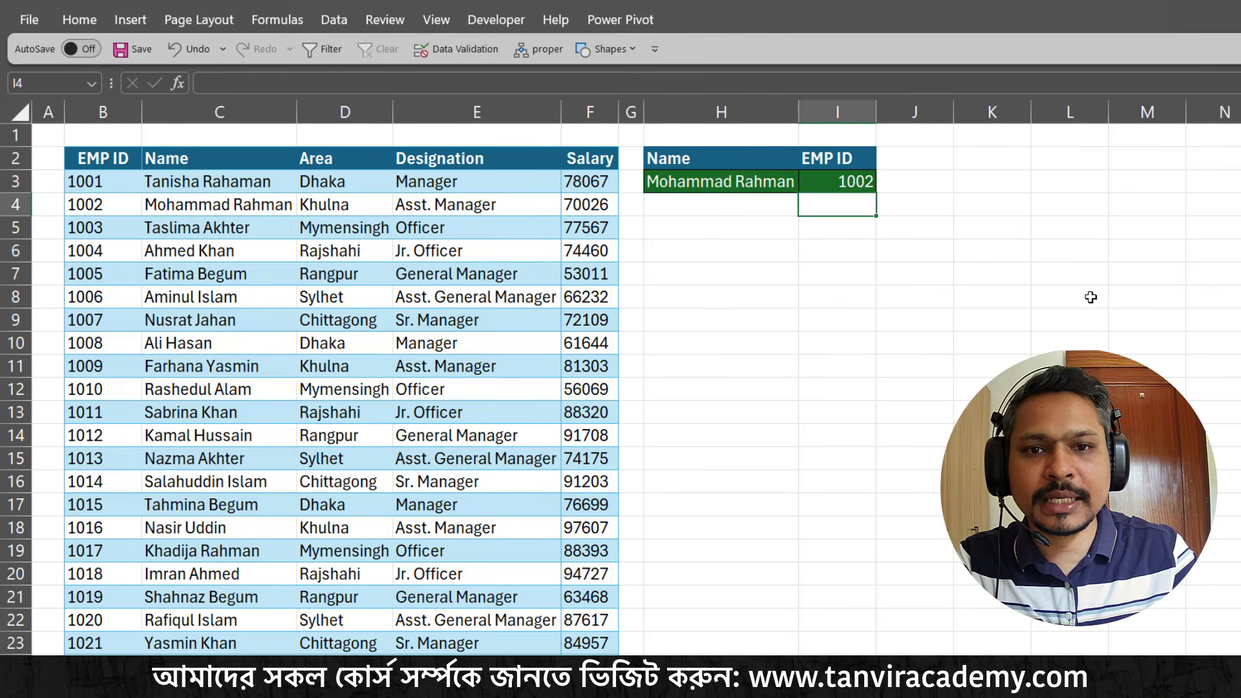
# Test the XLOOKUP by choosing the fifth and then the seventh employee name from the drop-down list in H3
pyautogui.click(750, 180)
pyautogui.click(807, 184)
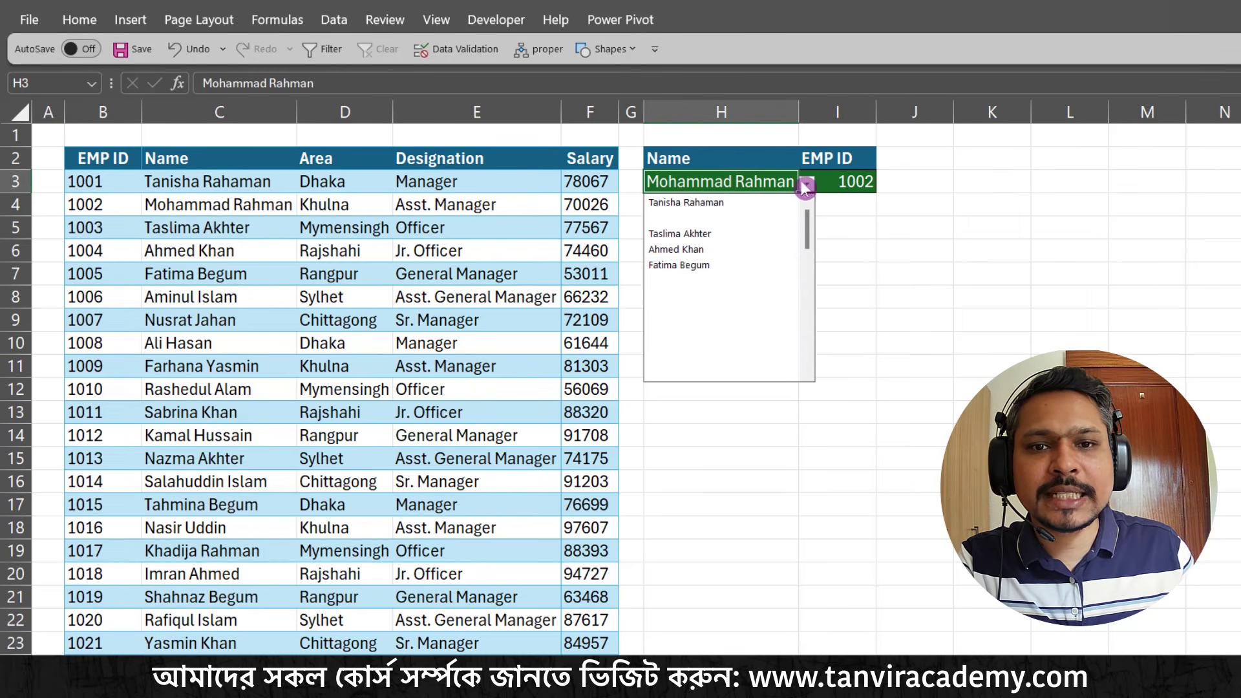
pyautogui.click(708, 266)
pyautogui.click(807, 184)
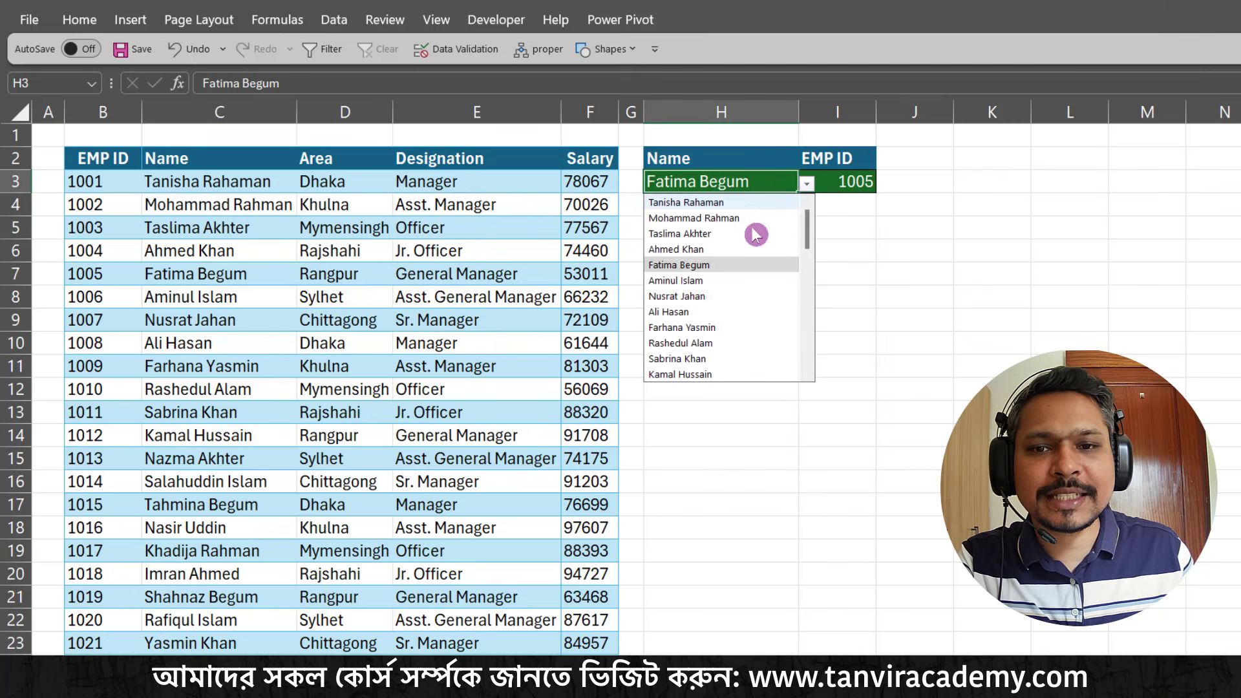
pyautogui.click(711, 298)
pyautogui.click(808, 183)
# Try to enter an employee name outside the list in H3, cancel the entry and select the result cell I3
pyautogui.click(773, 183)
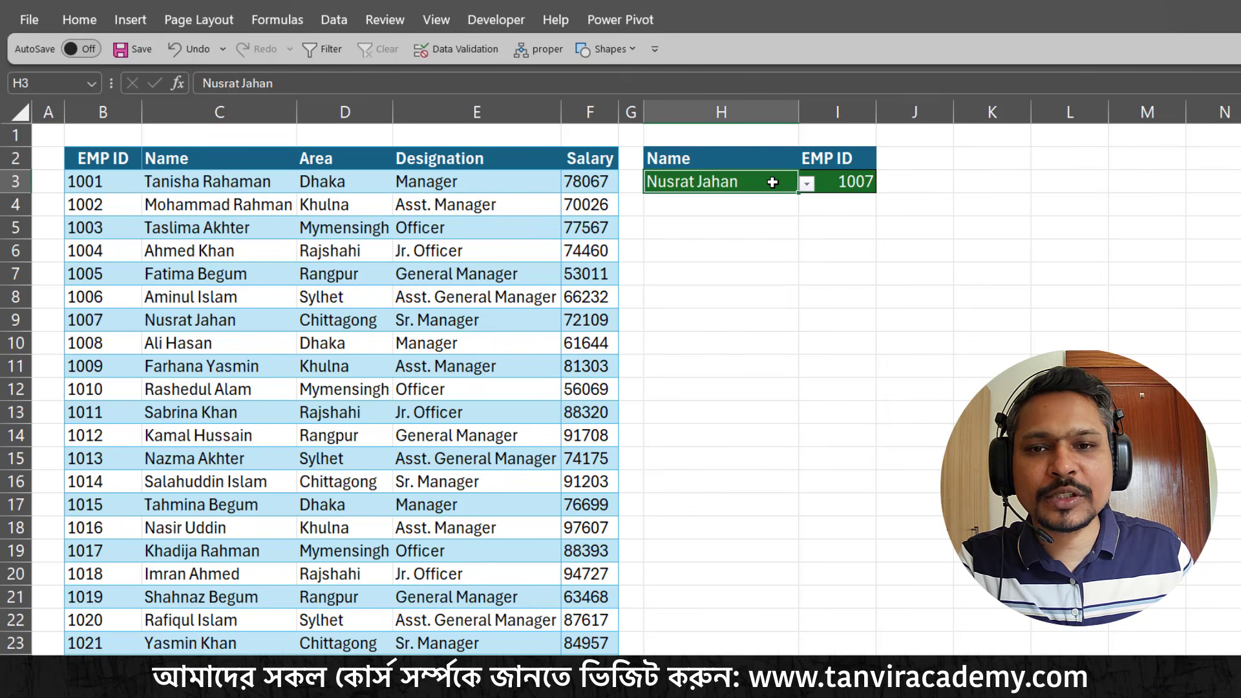
pyautogui.write('Tanvir')
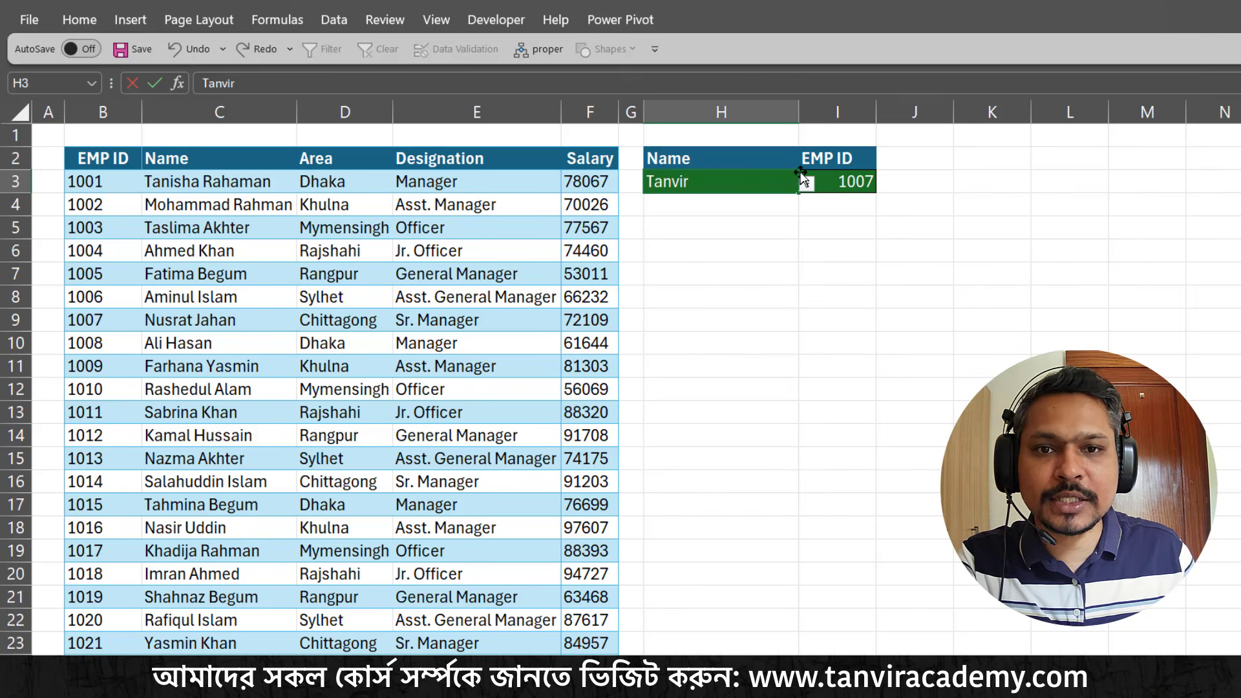
pyautogui.click(806, 181)
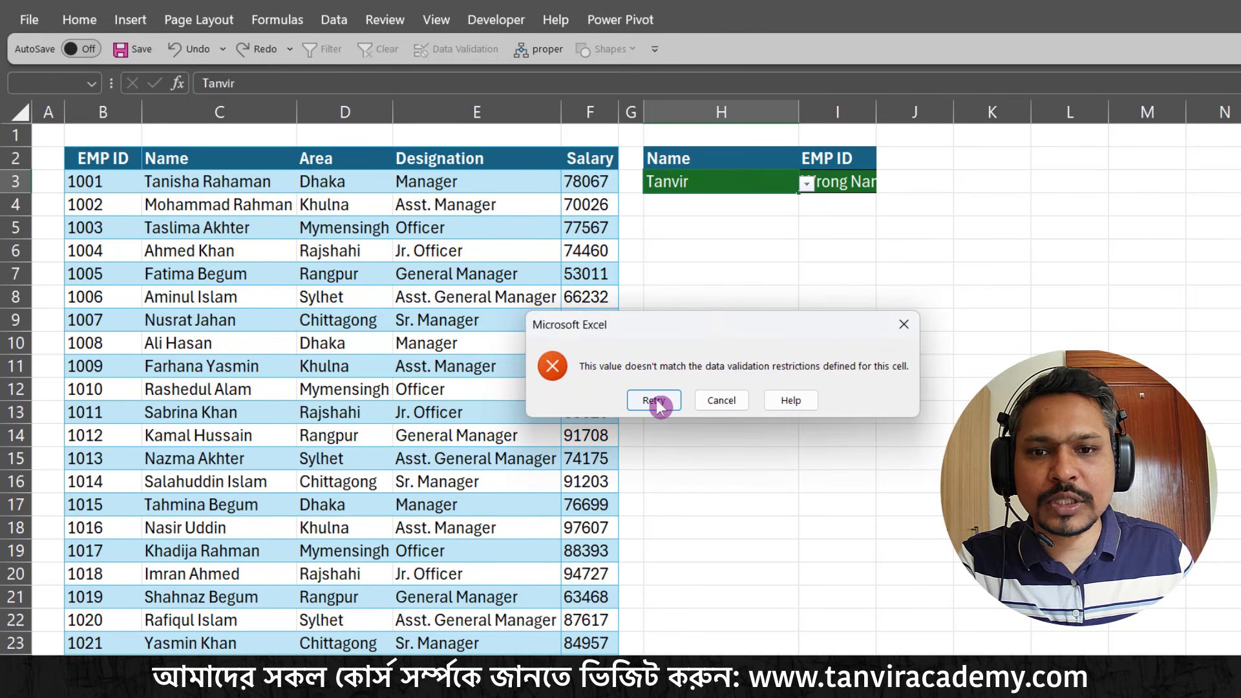
pyautogui.click(721, 400)
pyautogui.click(859, 181)
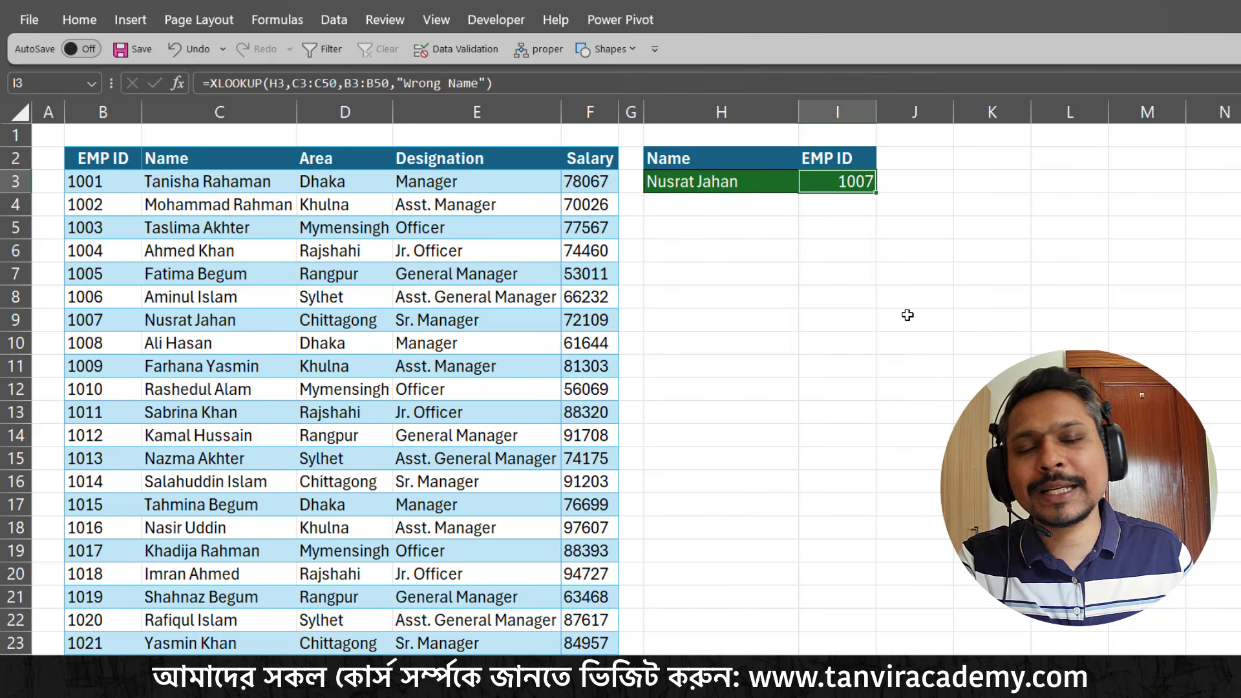